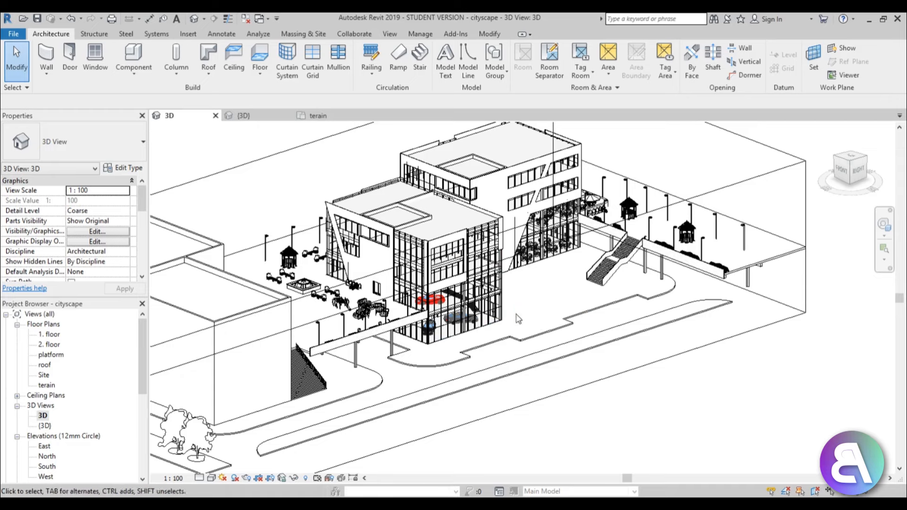
- Examine the tortoar_podrum sidewalk floor around the buildings in the 3D view
mouse_move(548, 328)
shift+middle_down()
mouse_move(515, 328)
mouse_move(534, 330)
mouse_move(528, 313)
mouse_move(539, 314)
shift+middle_up()
shift+middle_drag(530, 352, 542, 328)
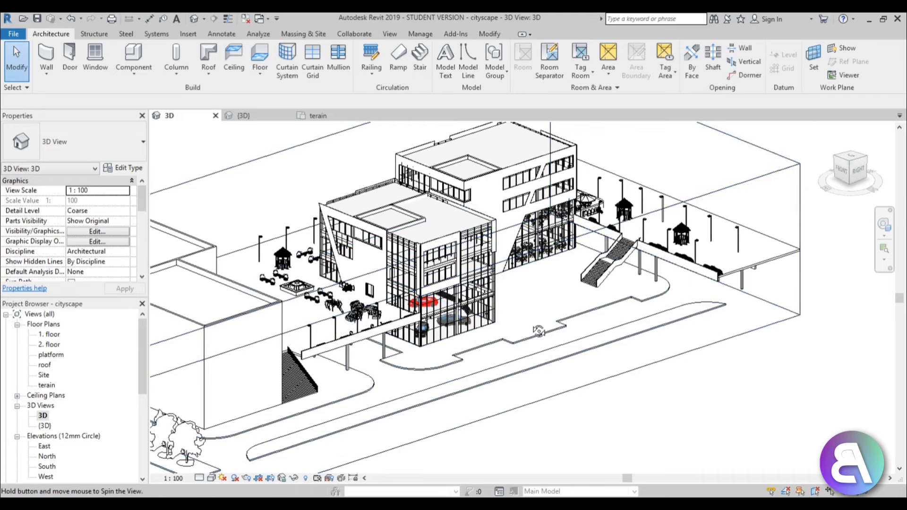
scroll(539, 331, up, 1)
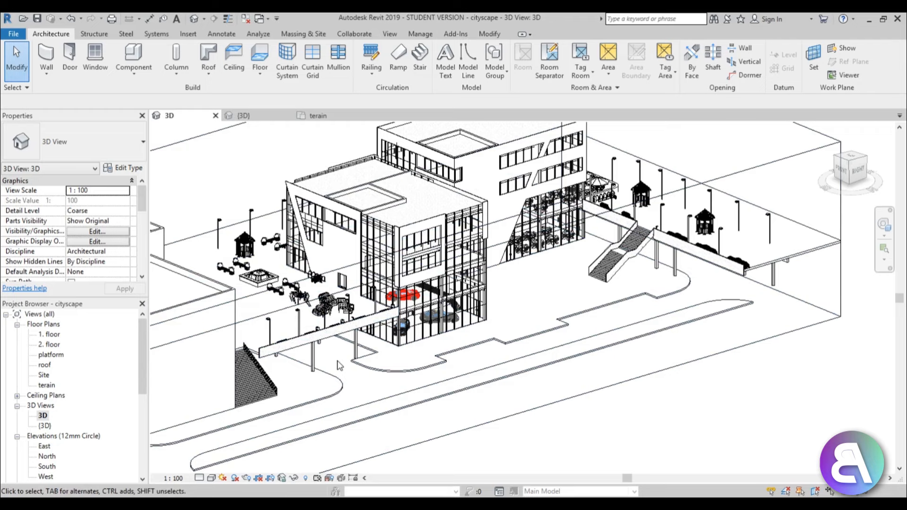
scroll(284, 326, up, 3)
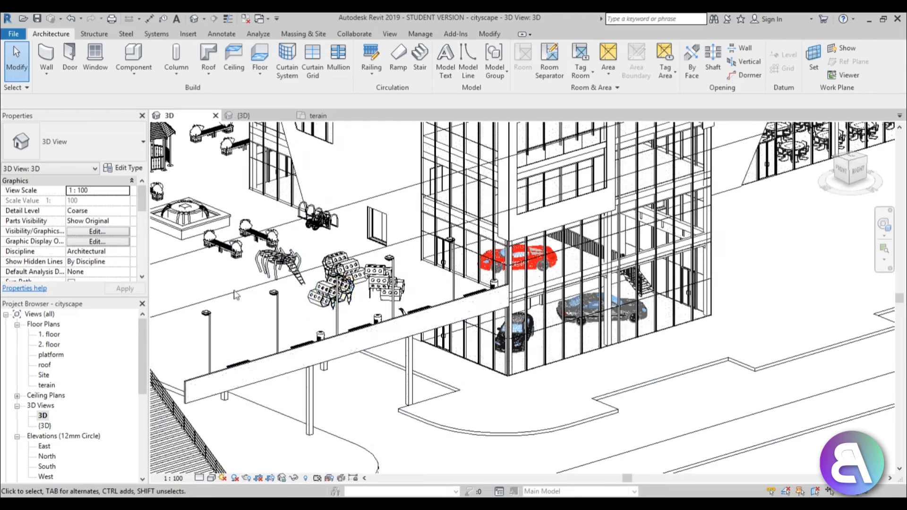
scroll(267, 309, down, 3)
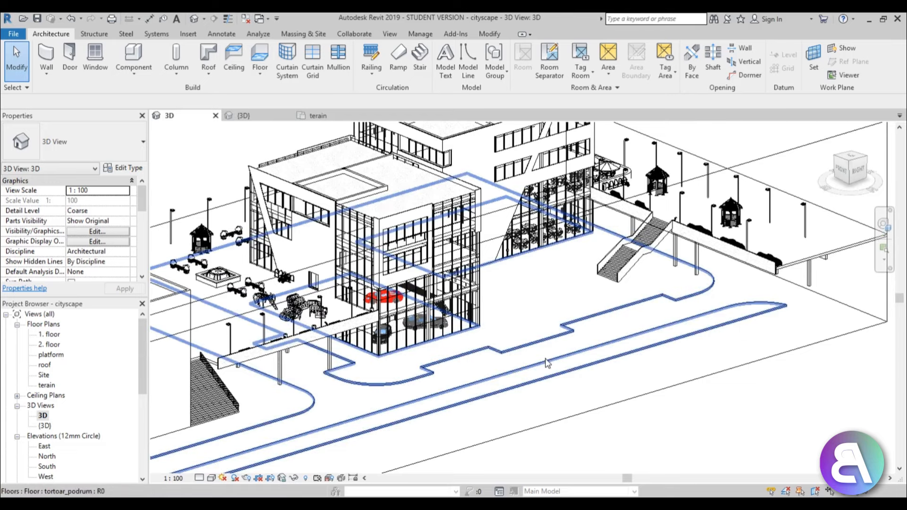
click(462, 360)
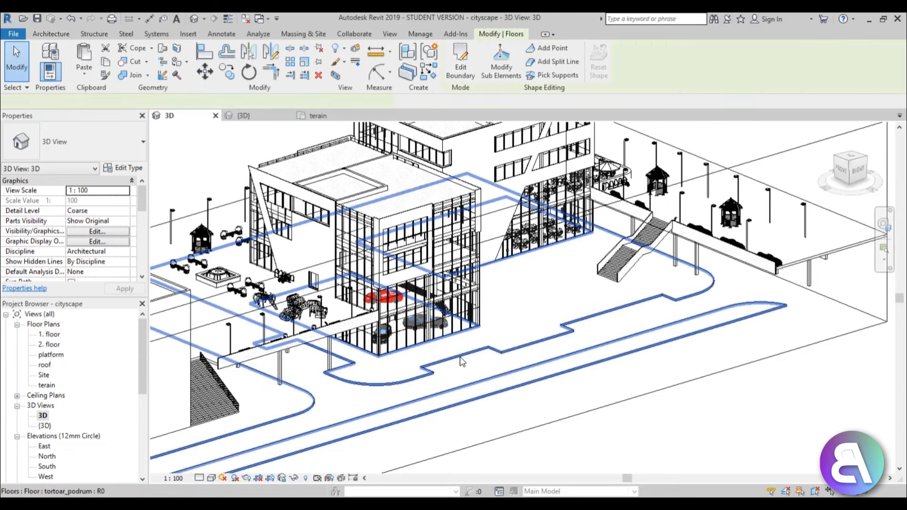
scroll(475, 357, up, 3)
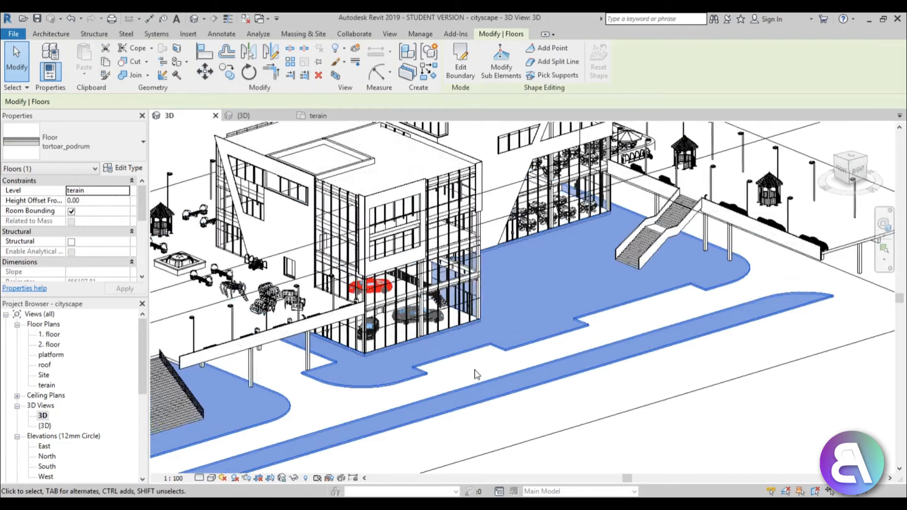
scroll(462, 366, down, 1)
middle_drag(460, 360, 440, 355)
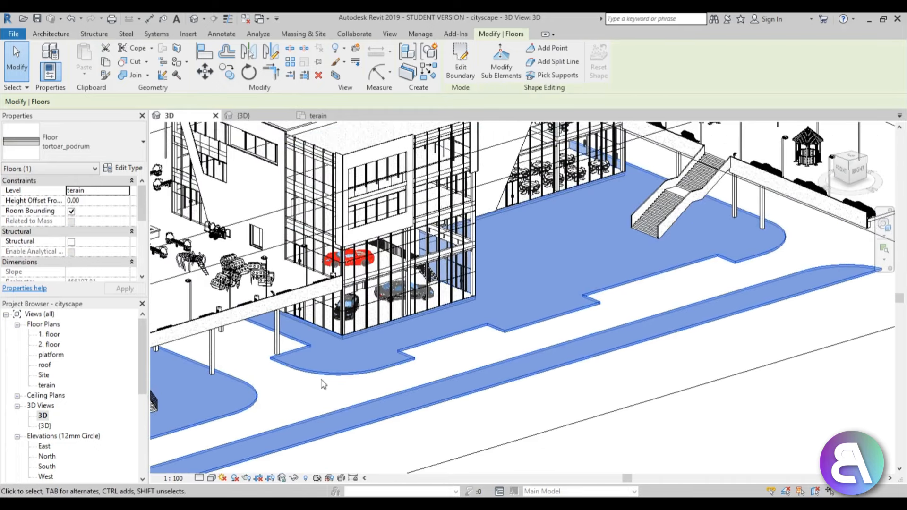
click(431, 372)
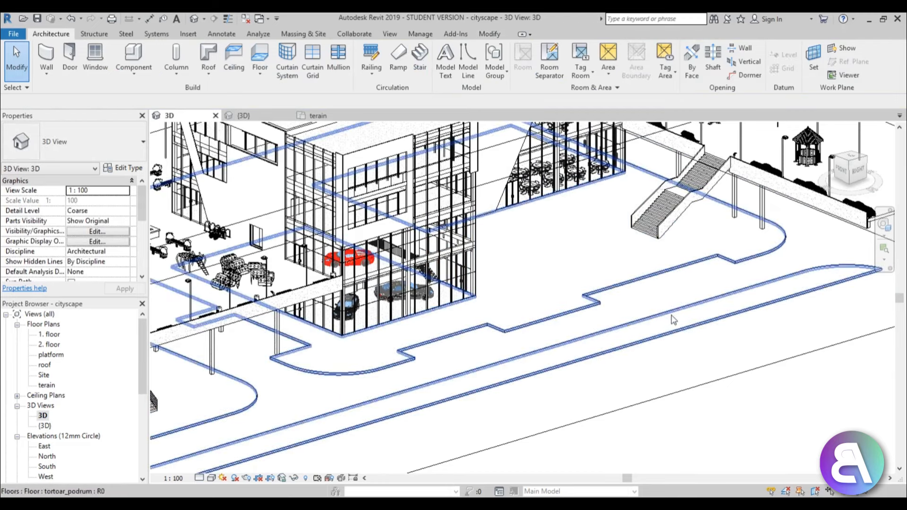
scroll(580, 250, down, 3)
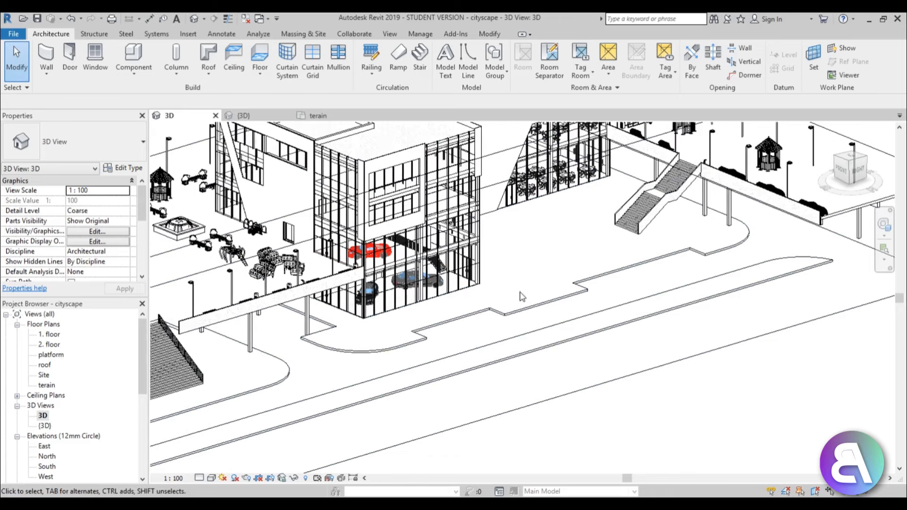
- Select the tortoar_podrum sidewalk floor and open its boundary for editing in the terain floor plan
scroll(522, 296, up, 3)
click(559, 275)
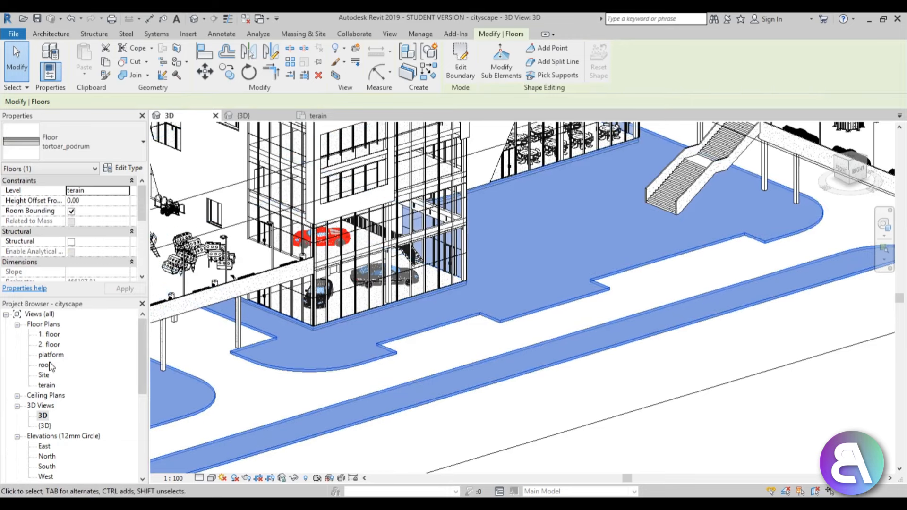
double_click(46, 385)
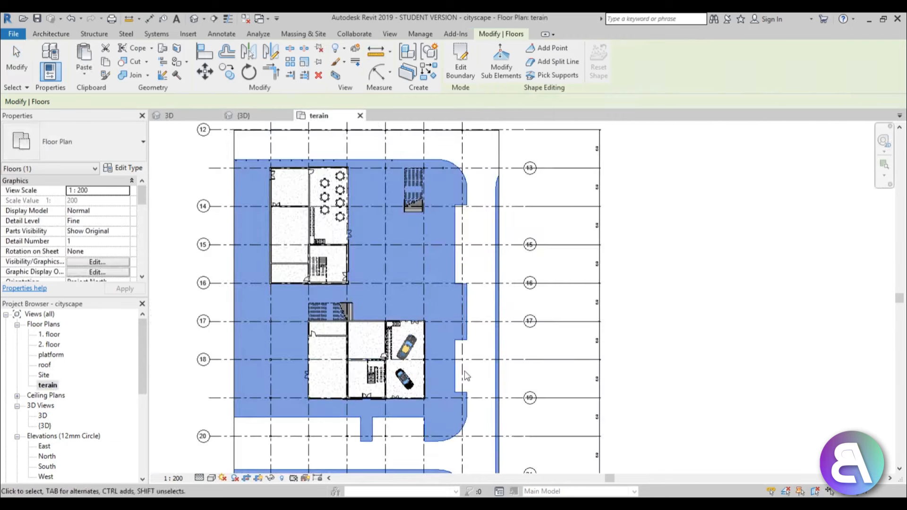
mouse_move(413, 230)
middle_down()
mouse_move(412, 205)
mouse_move(411, 223)
middle_up()
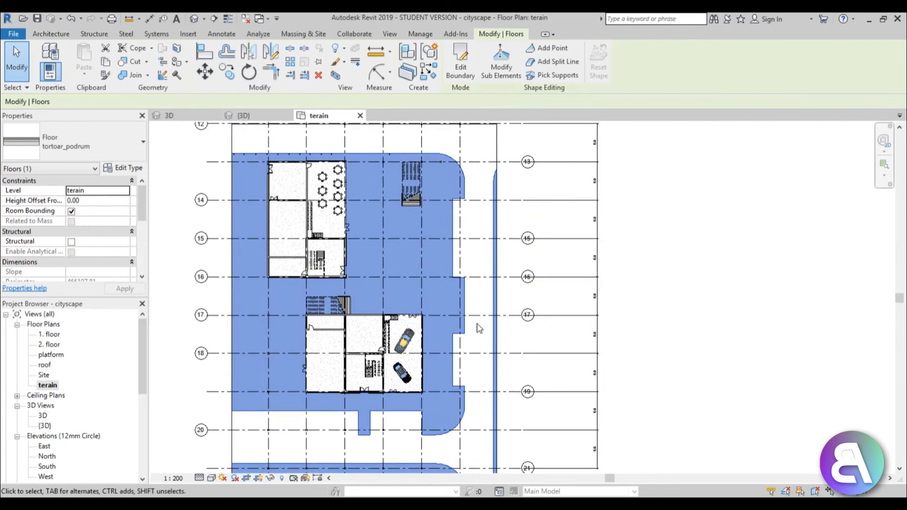
click(461, 80)
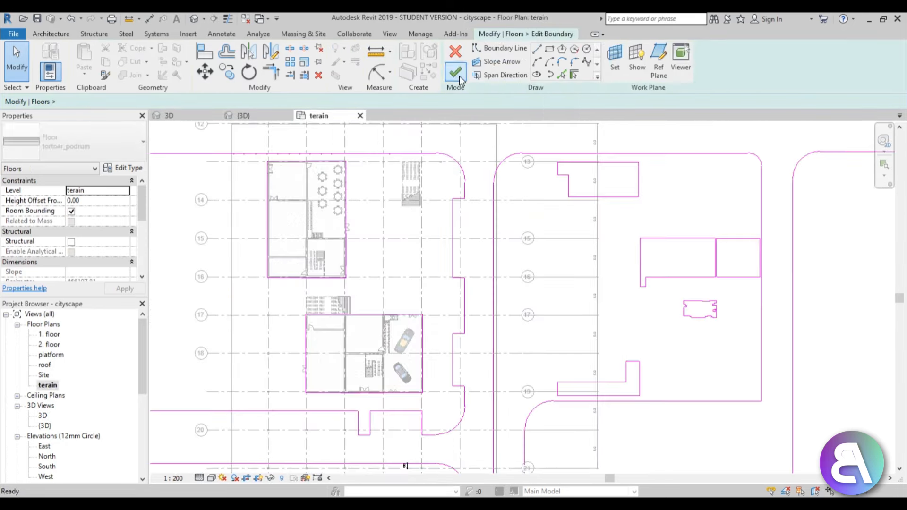
- Angle the short end edge of the curb recess just below grid 17 into a diagonal and trim it to the outer curb line
scroll(431, 350, up, 3)
middle_drag(444, 351, 432, 333)
scroll(449, 238, up, 5)
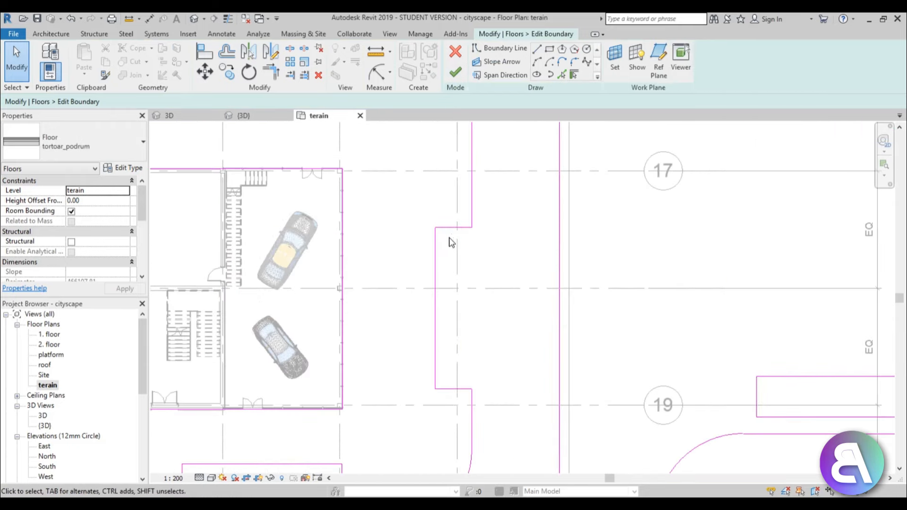
scroll(451, 239, down, 1)
middle_drag(452, 239, 434, 278)
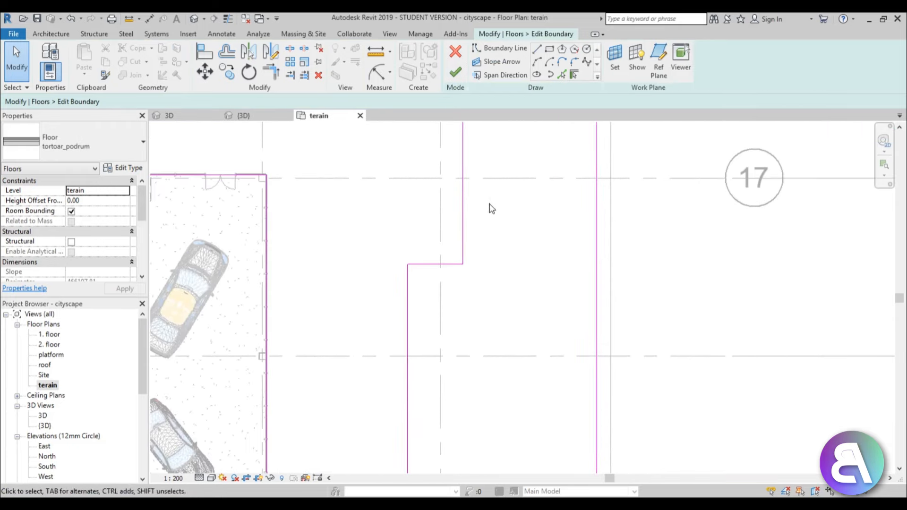
scroll(491, 209, down, 1)
scroll(440, 340, down, 1)
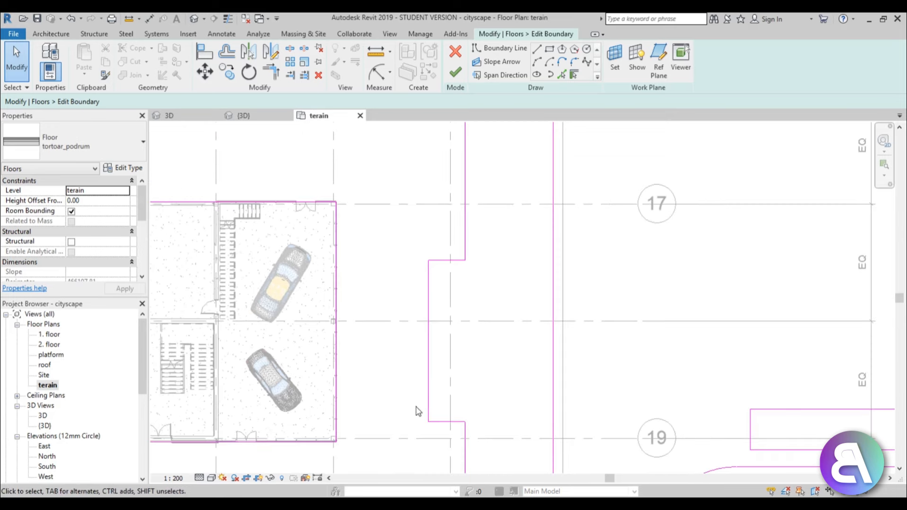
middle_drag(434, 268, 420, 313)
scroll(434, 277, up, 2)
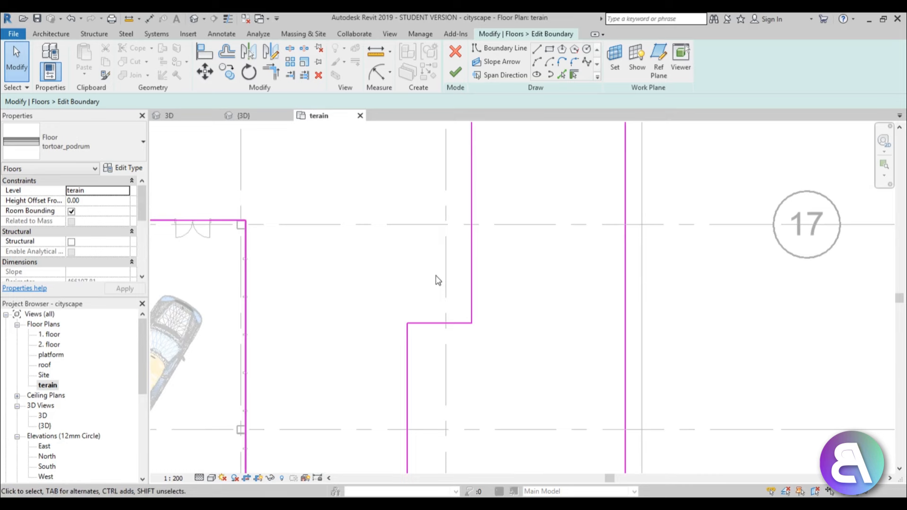
middle_drag(435, 277, 434, 286)
mouse_move(474, 350)
mouse_down()
mouse_move(462, 313)
mouse_move(470, 326)
mouse_move(469, 261)
mouse_move(468, 290)
mouse_up()
click(457, 276)
click(488, 314)
key(t)
key(r)
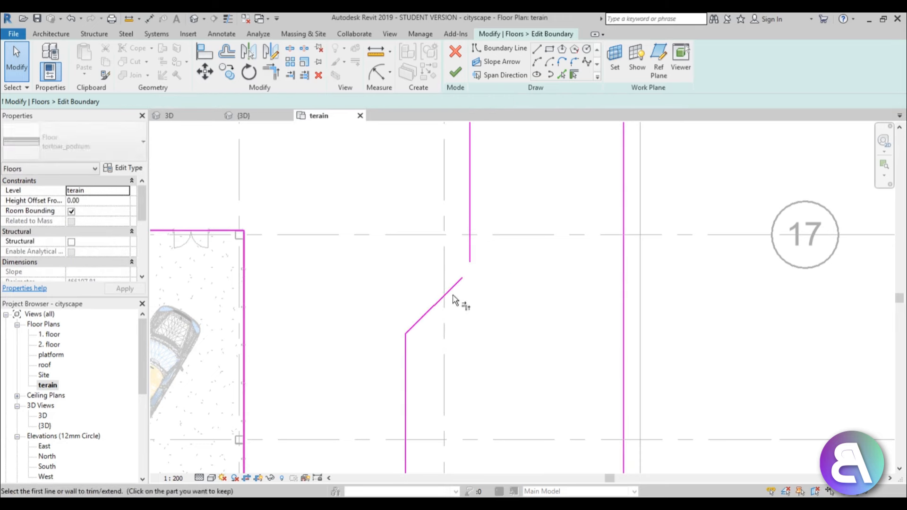
click(458, 281)
click(469, 252)
scroll(437, 212, down, 1)
scroll(437, 213, down, 1)
middle_drag(437, 213, 443, 416)
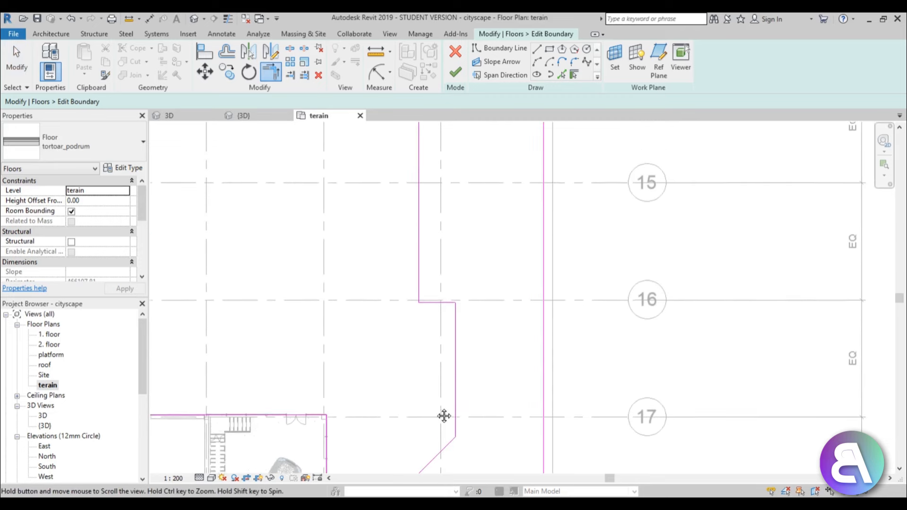
key(Escape)
- Angle the short recess edge at grid 16 by moving its inner end towards grid 15, and trim it to the inner curb line
scroll(437, 307, up, 2)
click(408, 313)
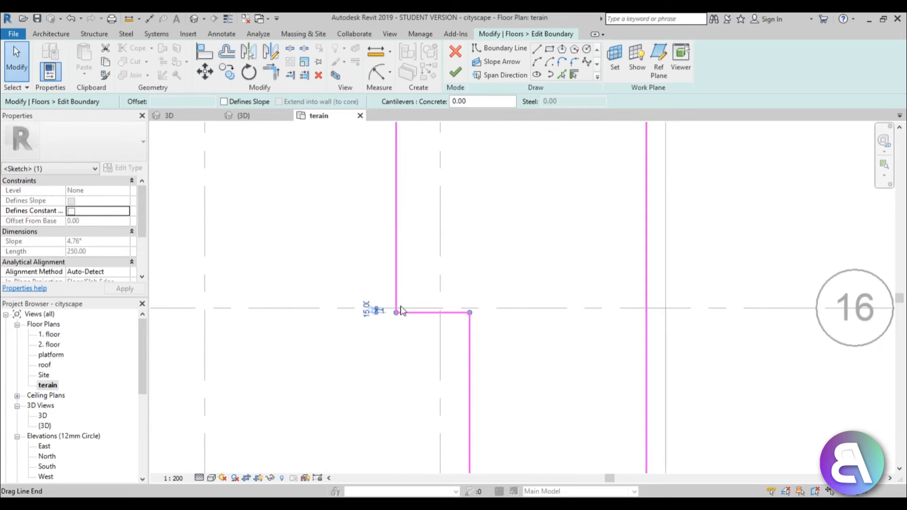
drag(396, 312, 417, 264)
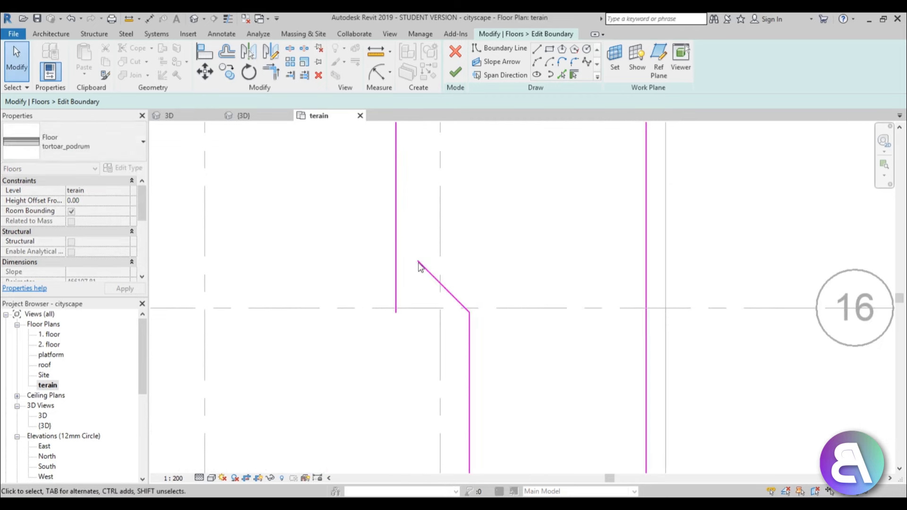
key(t)
key(r)
click(430, 273)
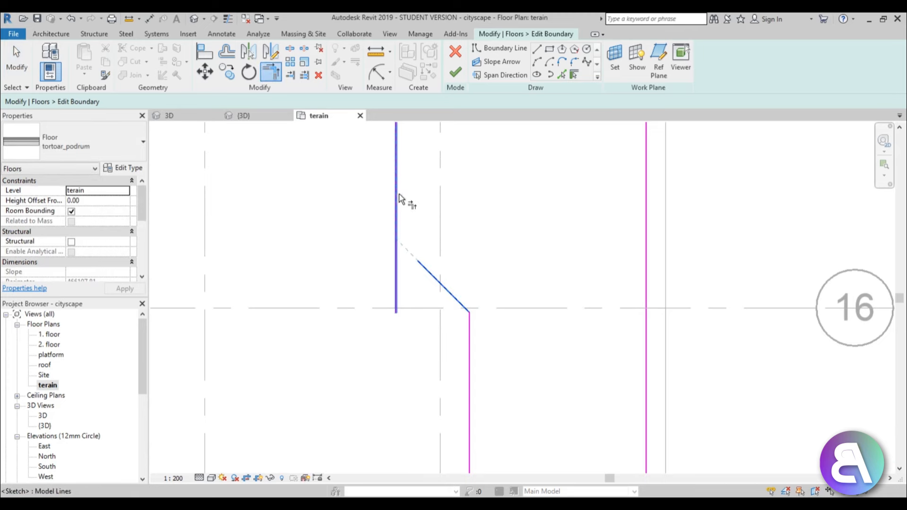
click(398, 193)
scroll(441, 234, down, 2)
middle_drag(443, 237, 436, 391)
key(Escape)
- Angle the short recess edge at grid 14 by moving its outer end towards grid 13, and trim it with the outer curb line
middle_drag(430, 208, 407, 255)
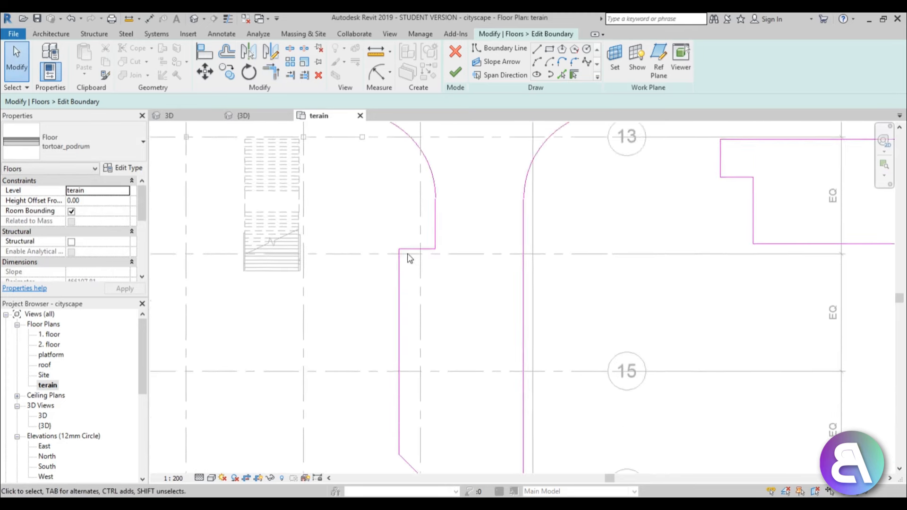
scroll(412, 255, up, 2)
click(435, 245)
scroll(439, 246, down, 3)
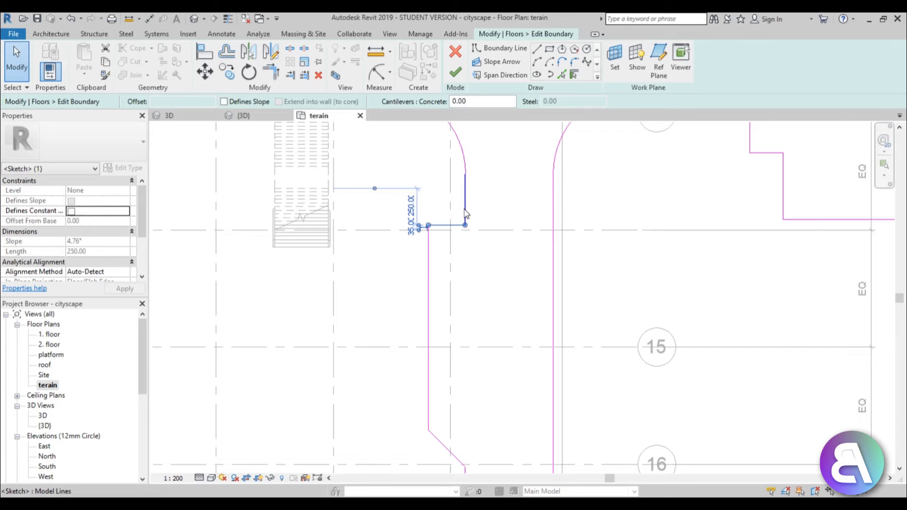
mouse_move(462, 259)
middle_down()
mouse_move(471, 312)
mouse_move(462, 366)
middle_up()
scroll(461, 264, up, 2)
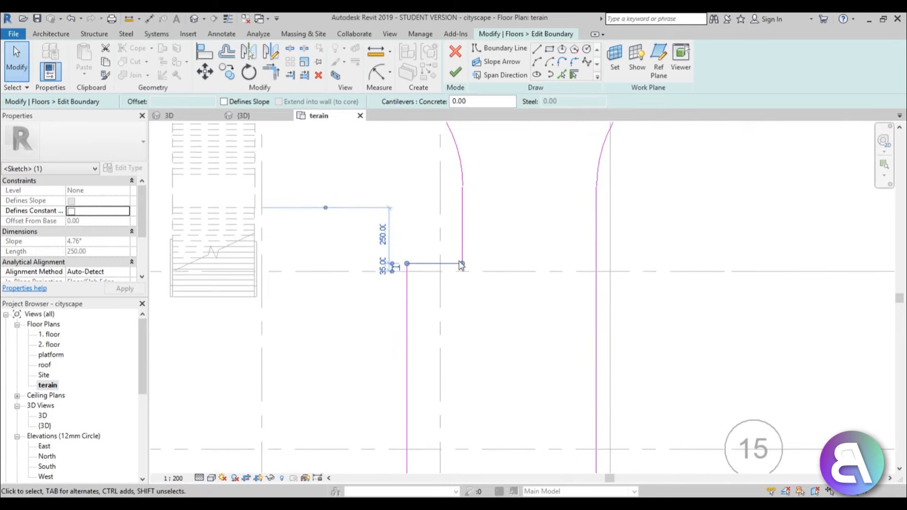
drag(465, 266, 461, 217)
key(t)
key(r)
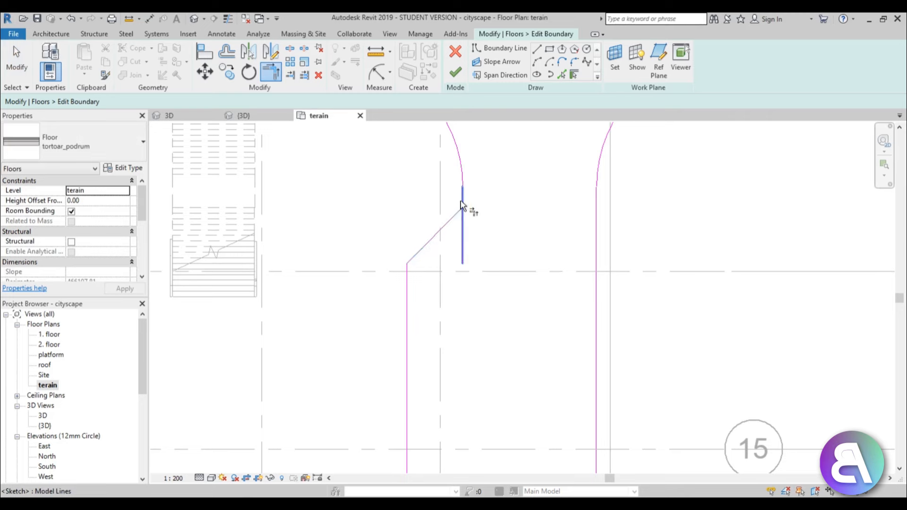
scroll(429, 172, down, 4)
key(Escape)
- Angle the short recess edge near grid 19 down towards the rounded corner and trim it to the outer curb line
middle_drag(432, 350, 420, 169)
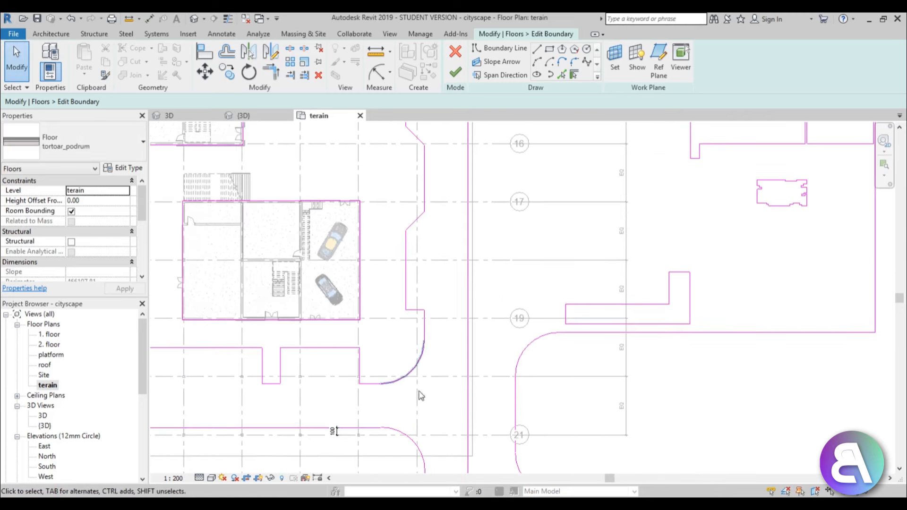
scroll(424, 315, up, 6)
click(415, 311)
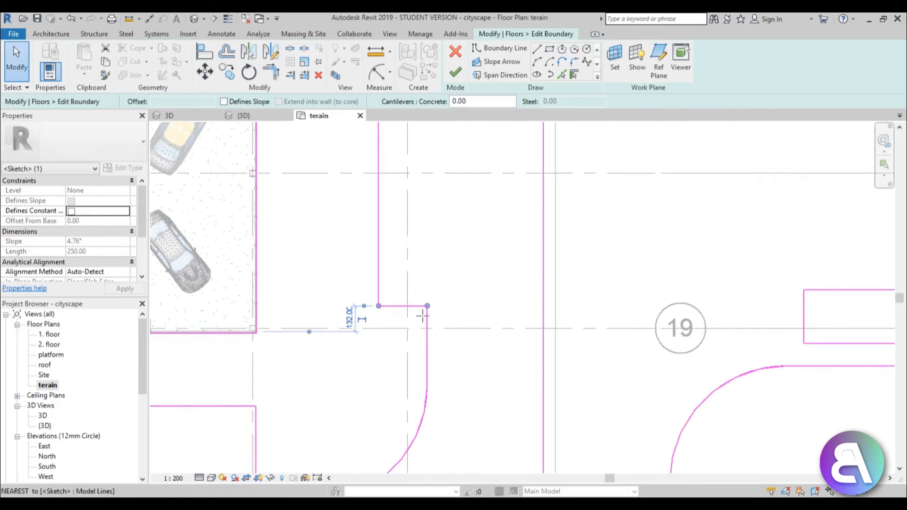
drag(427, 306, 416, 344)
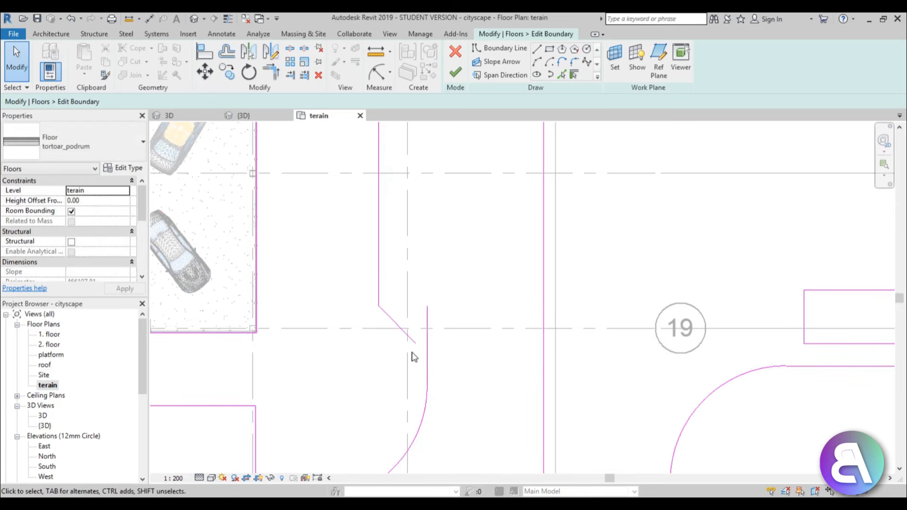
key(t)
key(r)
click(410, 338)
click(428, 376)
key(Escape)
- Examine the reshaped sidewalk boundary between grids 17 and 21, including the rounded corner below grid 19
scroll(439, 330, down, 6)
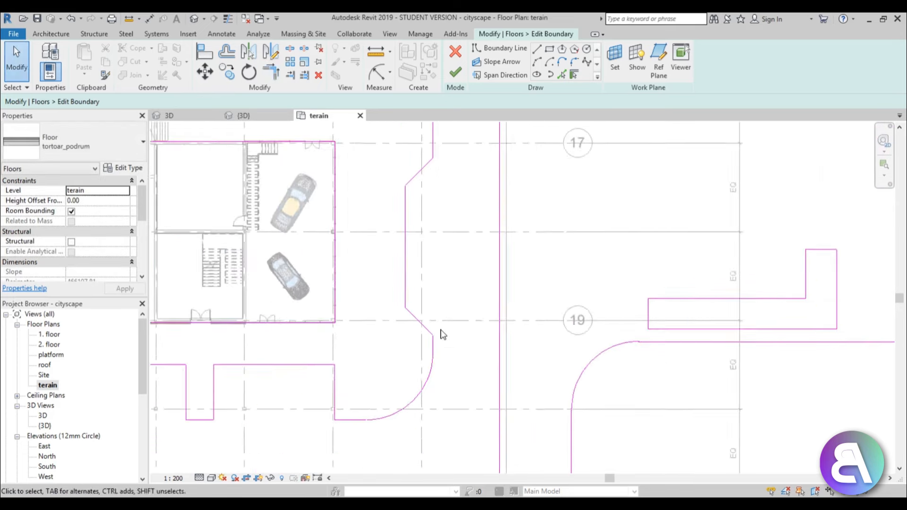
middle_drag(441, 386, 444, 326)
scroll(436, 302, up, 5)
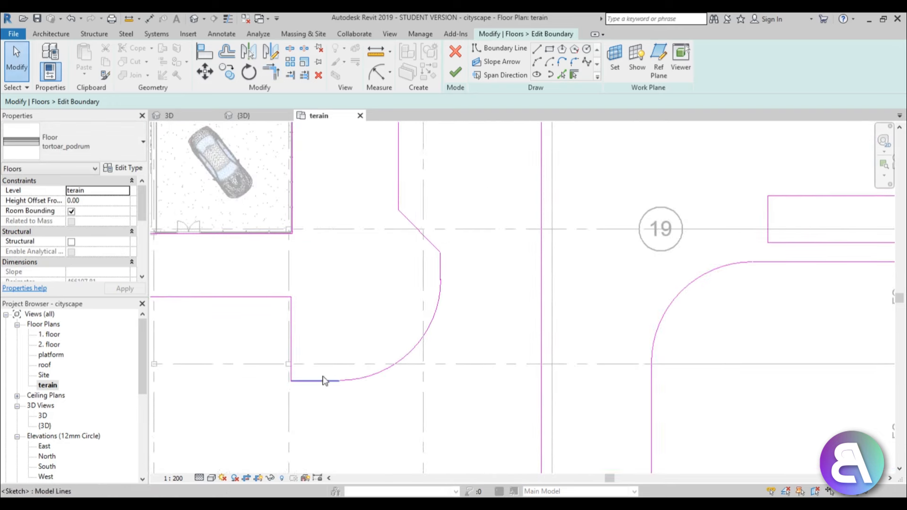
scroll(323, 380, down, 2)
middle_drag(354, 310, 368, 439)
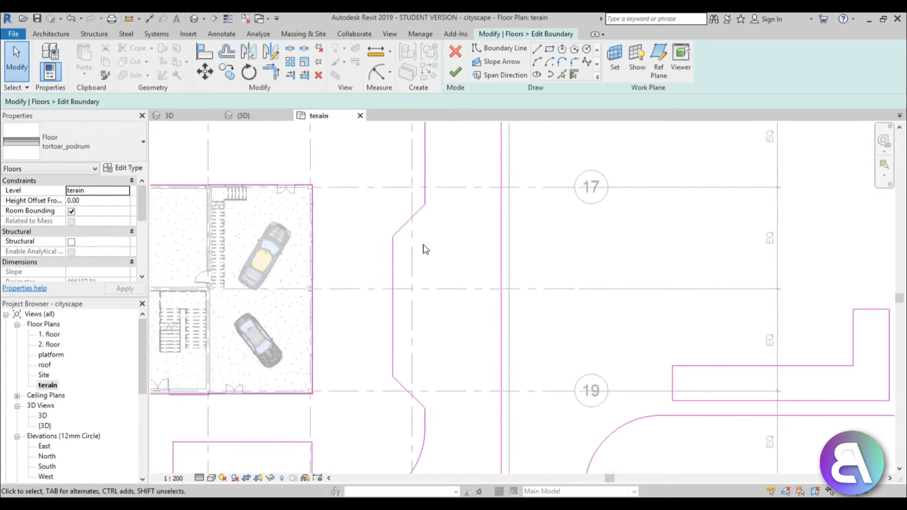
scroll(426, 250, down, 2)
middle_drag(393, 307, 400, 277)
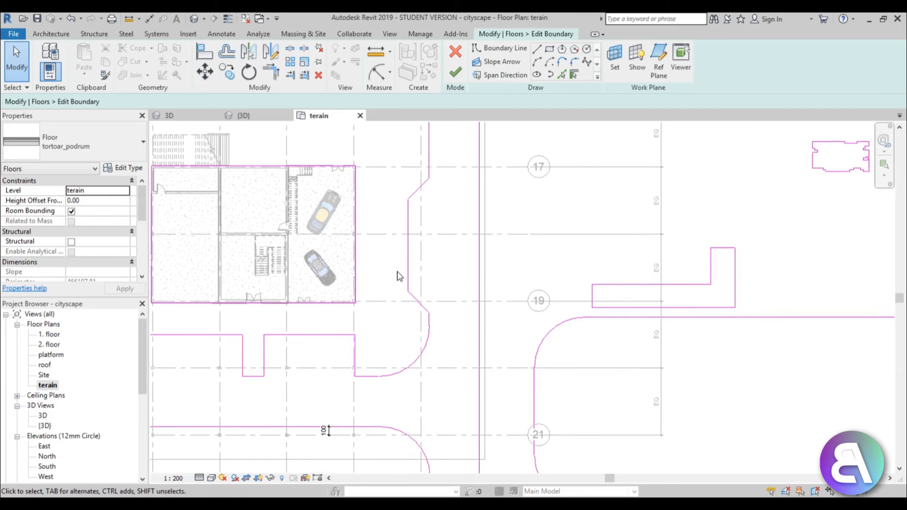
scroll(399, 375, up, 3)
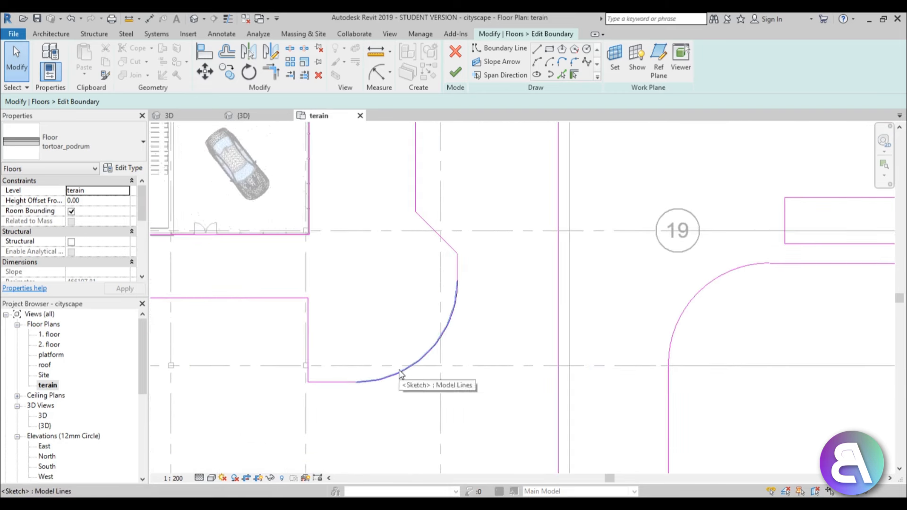
middle_drag(385, 370, 383, 359)
scroll(411, 307, up, 1)
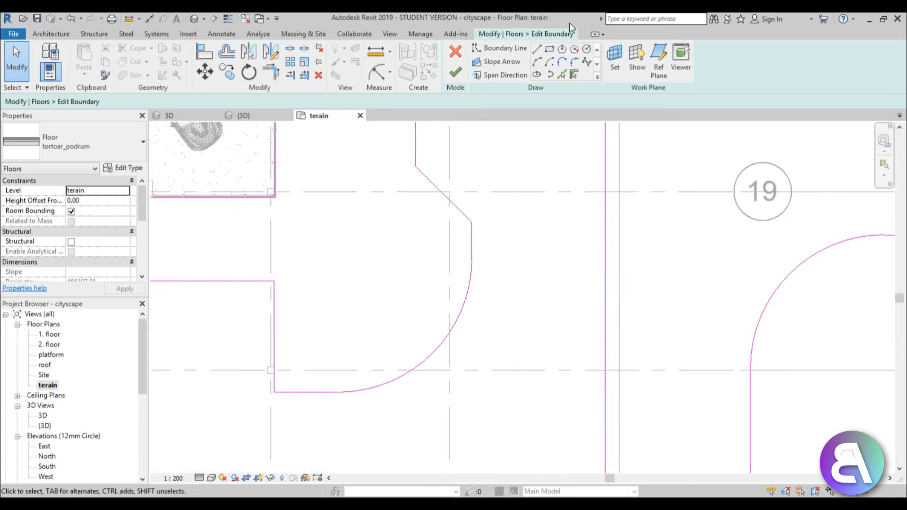
- Offset the rounded corner arc below grid 19 by 5.00 as a new boundary line of the sidewalk floor
click(562, 75)
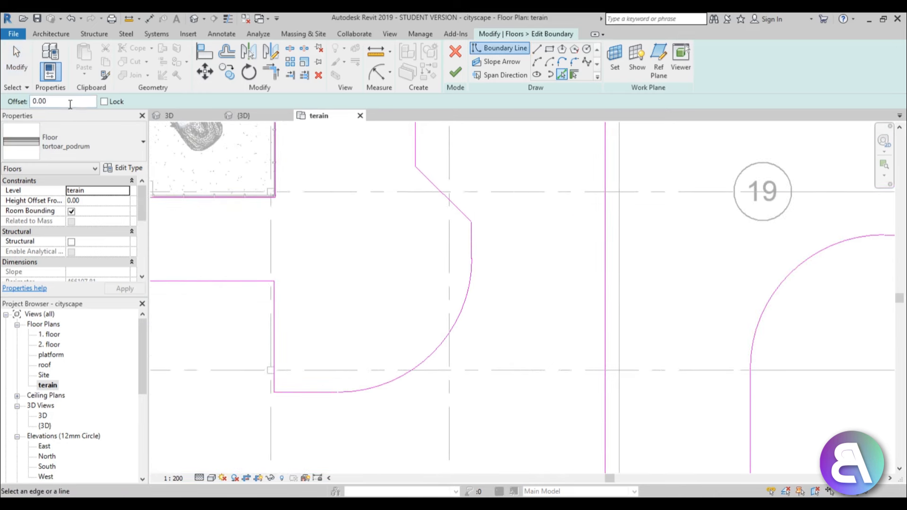
double_click(39, 101)
click(441, 345)
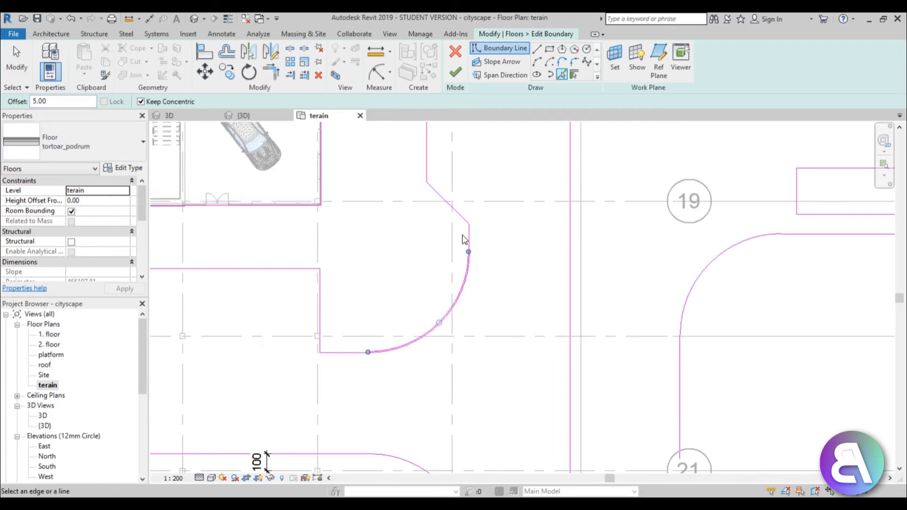
key(Escape)
scroll(312, 416, up, 3)
scroll(365, 361, down, 4)
middle_drag(372, 370, 364, 395)
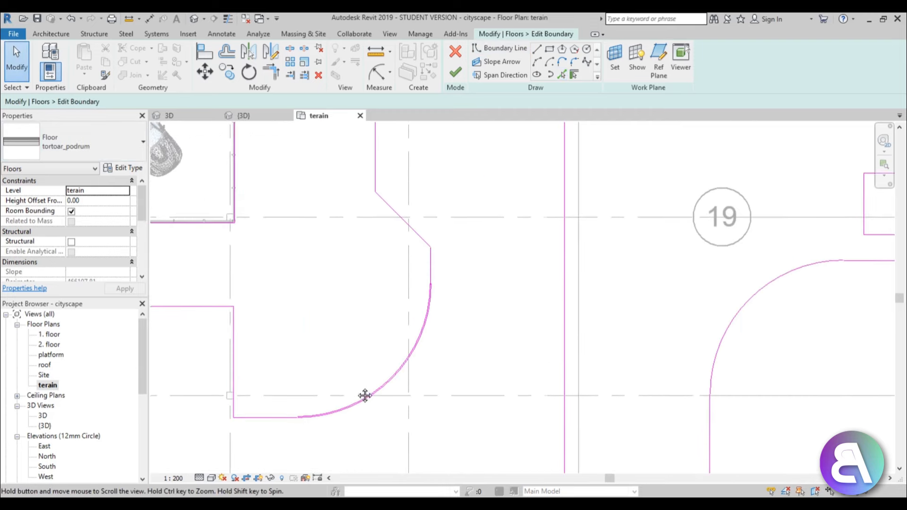
scroll(357, 379, down, 3)
middle_drag(397, 321, 384, 415)
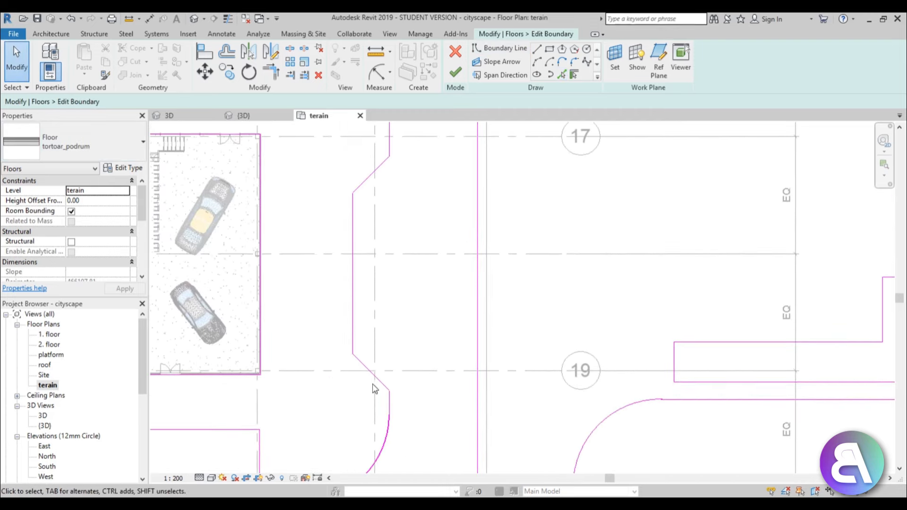
- Offset the long recess edges between grids 17 and 19 and between grids 14 and 16 by 5.00 towards the buildings
click(562, 76)
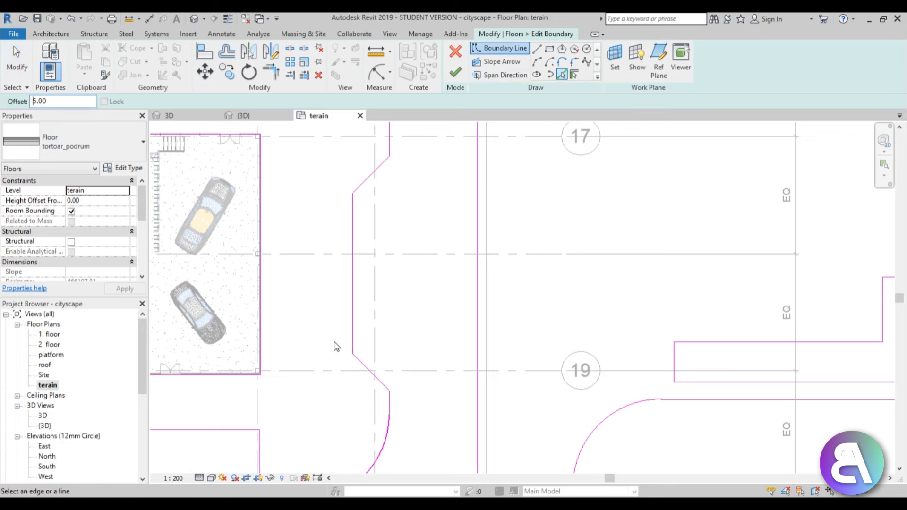
scroll(336, 345, up, 4)
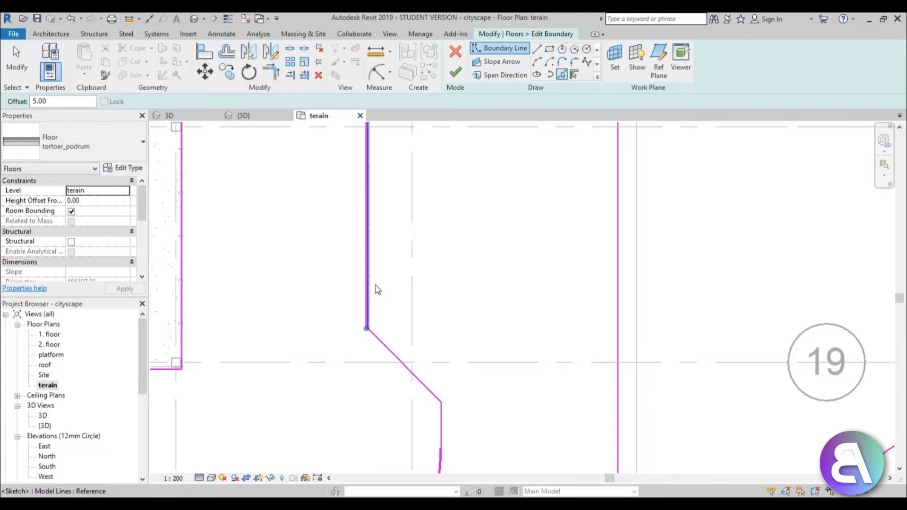
scroll(377, 287, down, 2)
middle_drag(402, 330, 401, 495)
scroll(398, 271, up, 3)
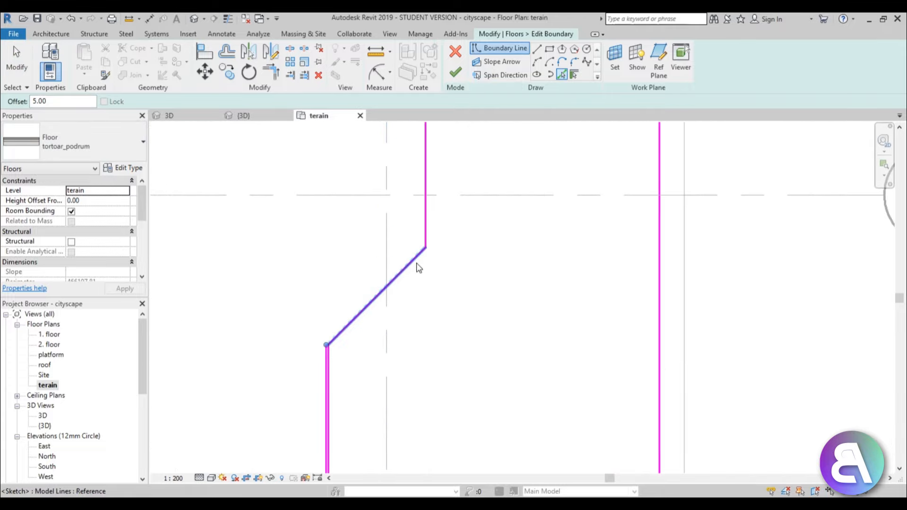
scroll(419, 268, down, 2)
middle_drag(424, 265, 380, 478)
middle_drag(337, 253, 337, 404)
scroll(363, 300, down, 2)
middle_drag(364, 301, 378, 359)
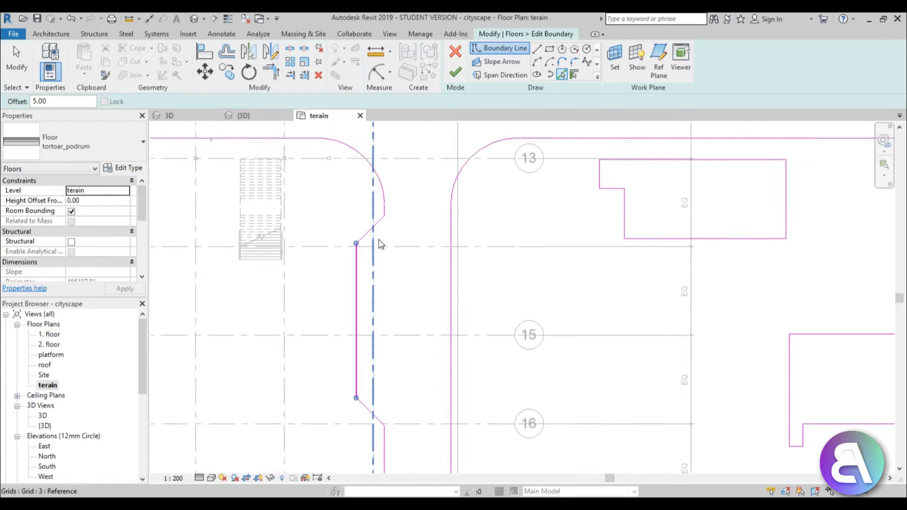
scroll(378, 220, up, 4)
scroll(370, 263, down, 3)
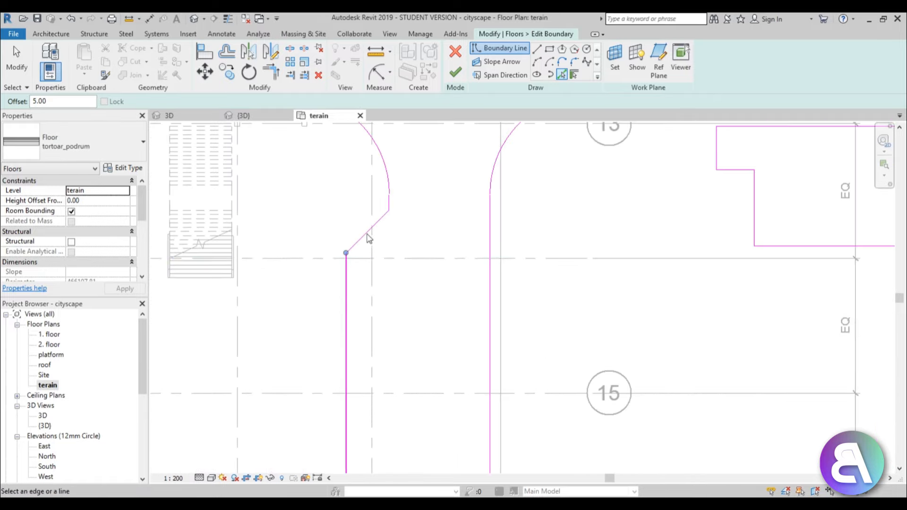
scroll(344, 239, up, 4)
key(Escape)
key(Escape)
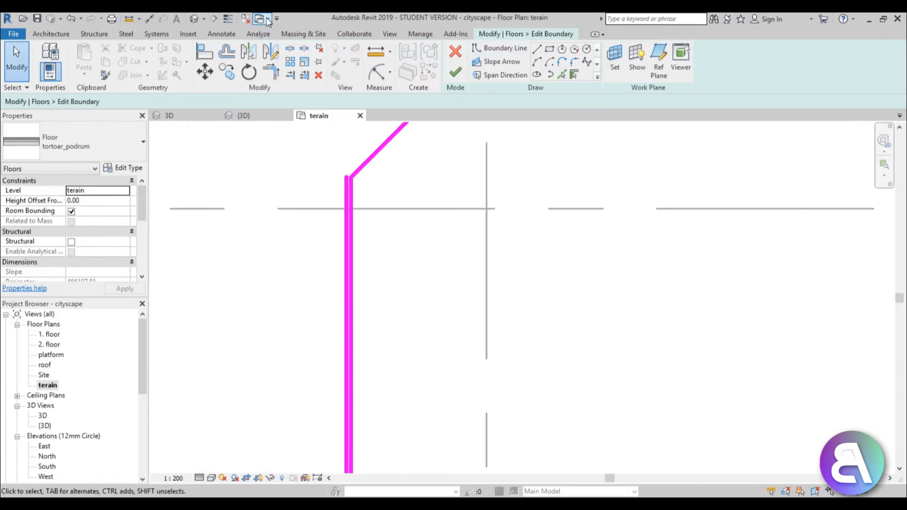
- Display thin lines, extend the angled recess edge at grid 14 with a line about 94 long, and trim it with the offset line
click(226, 21)
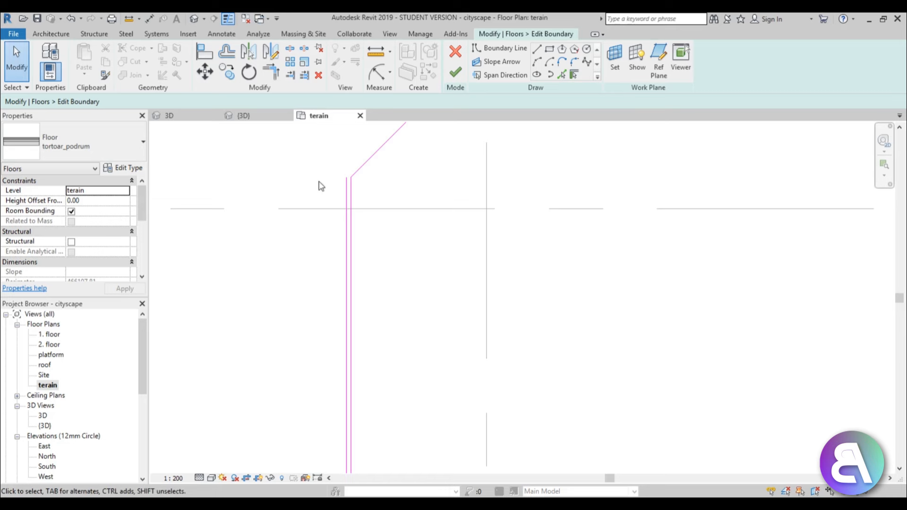
click(537, 49)
scroll(348, 184, up, 4)
click(355, 163)
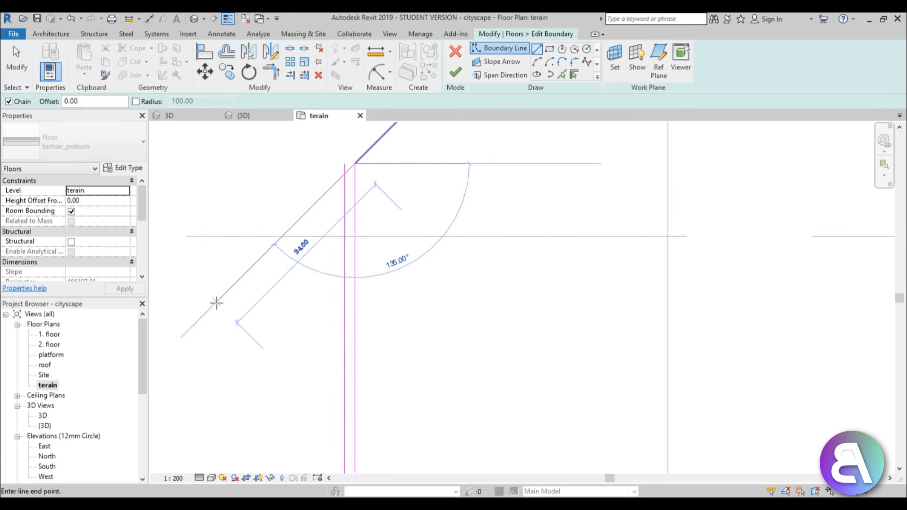
click(213, 304)
key(Escape)
key(Escape)
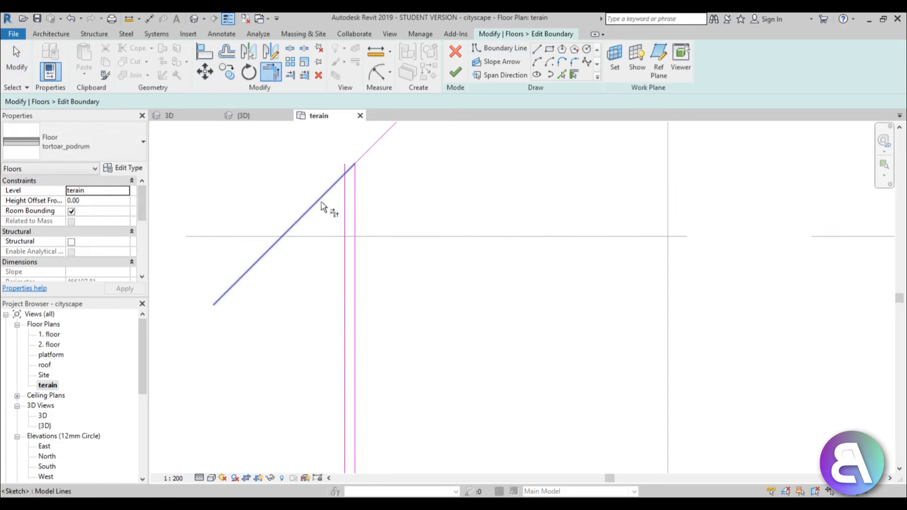
key(Escape)
scroll(348, 196, down, 6)
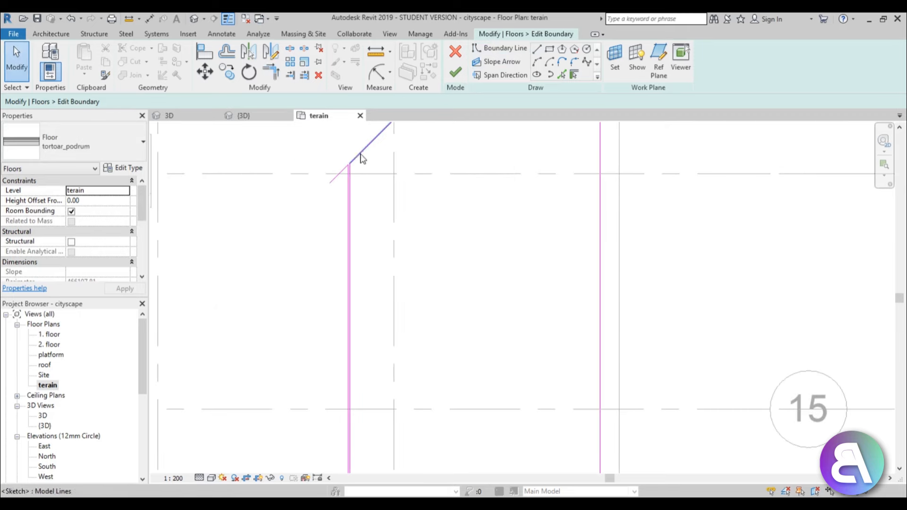
- Draw a boundary line about 48 long continuing the angled recess edge near grid 16 past the offset line
scroll(282, 423, down, 3)
middle_drag(302, 398, 371, 239)
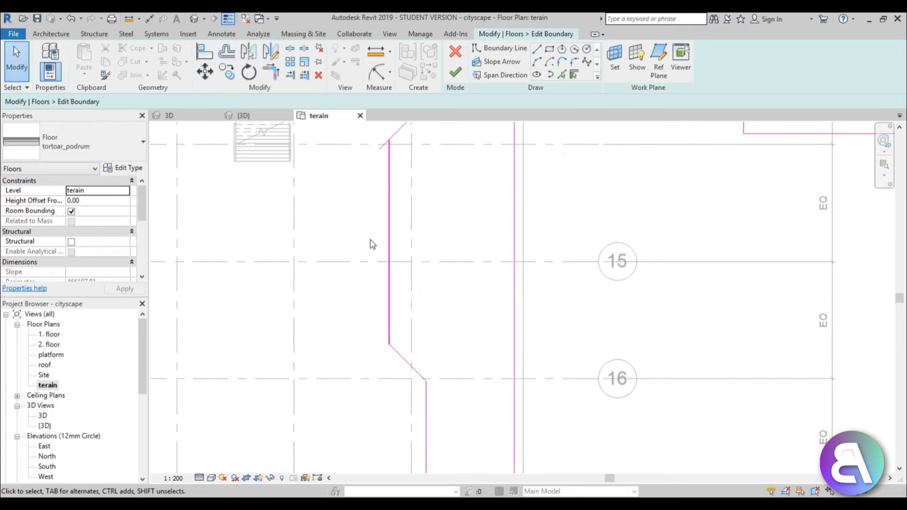
scroll(381, 178, up, 2)
scroll(386, 190, down, 3)
middle_drag(369, 357, 371, 300)
middle_drag(375, 411, 358, 300)
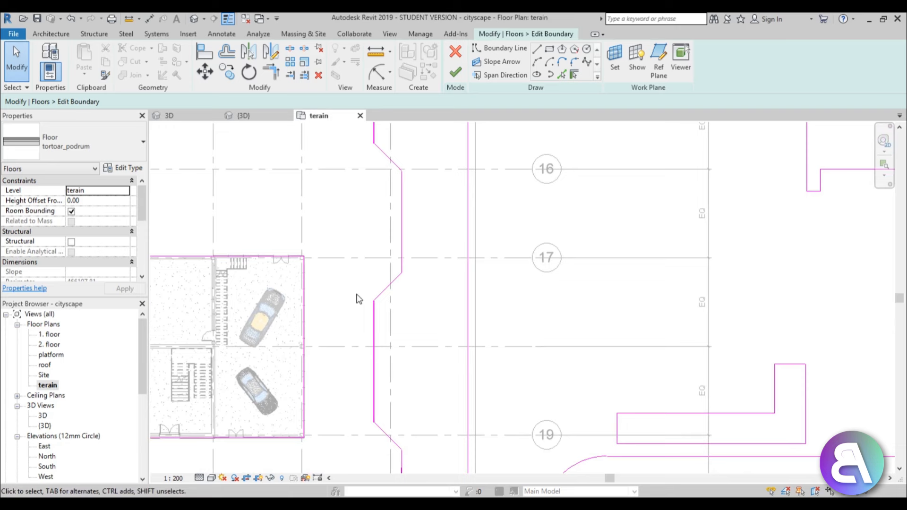
scroll(365, 266, up, 1)
click(538, 50)
middle_drag(365, 204, 379, 377)
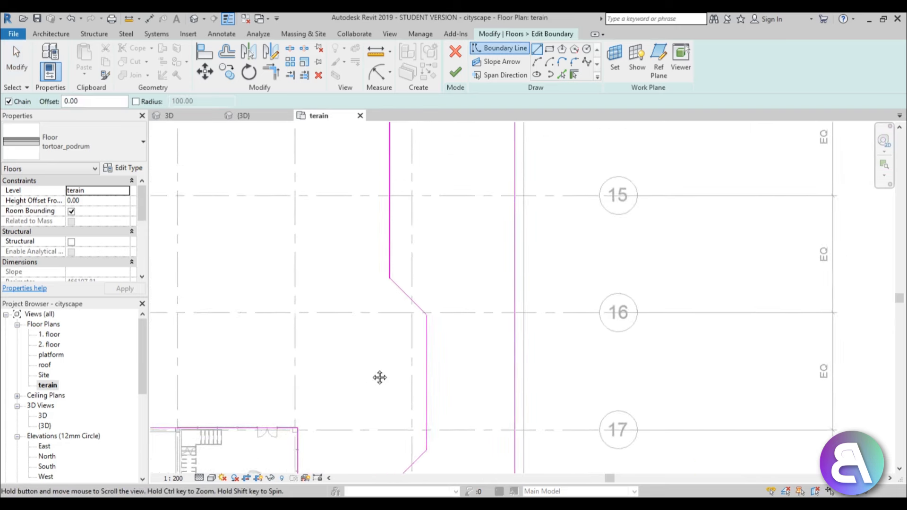
scroll(398, 247, up, 4)
click(420, 243)
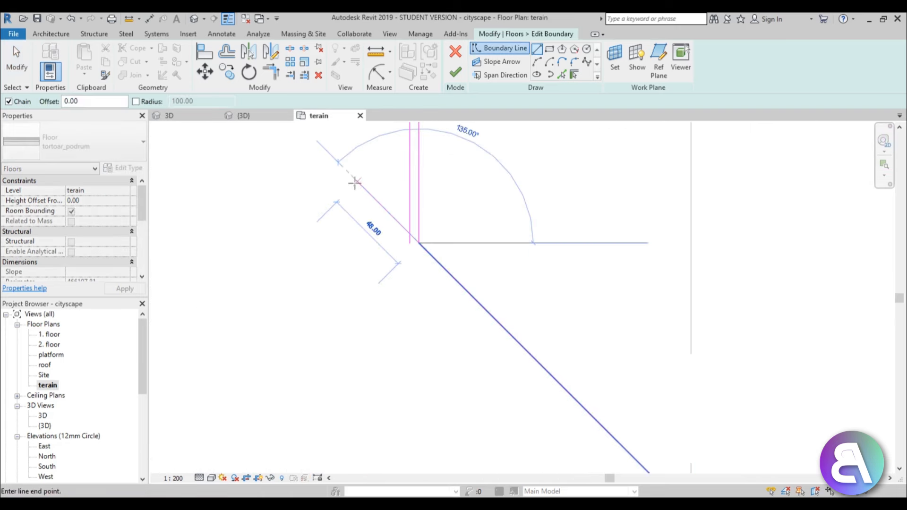
click(354, 181)
key(Escape)
key(Escape)
- Trim the new angled segment near grid 16 and the offset line to their shared corner
key(t)
key(r)
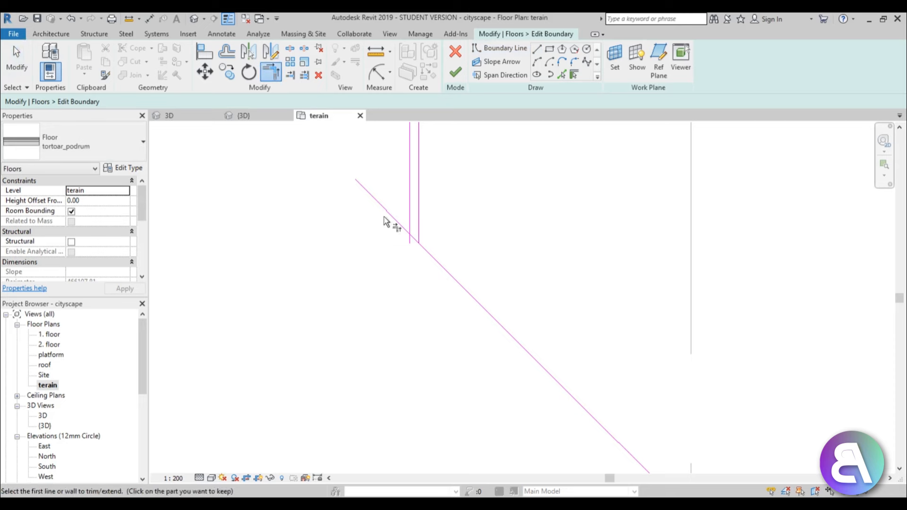
click(395, 219)
click(410, 213)
scroll(396, 188, down, 4)
key(Escape)
scroll(395, 238, down, 2)
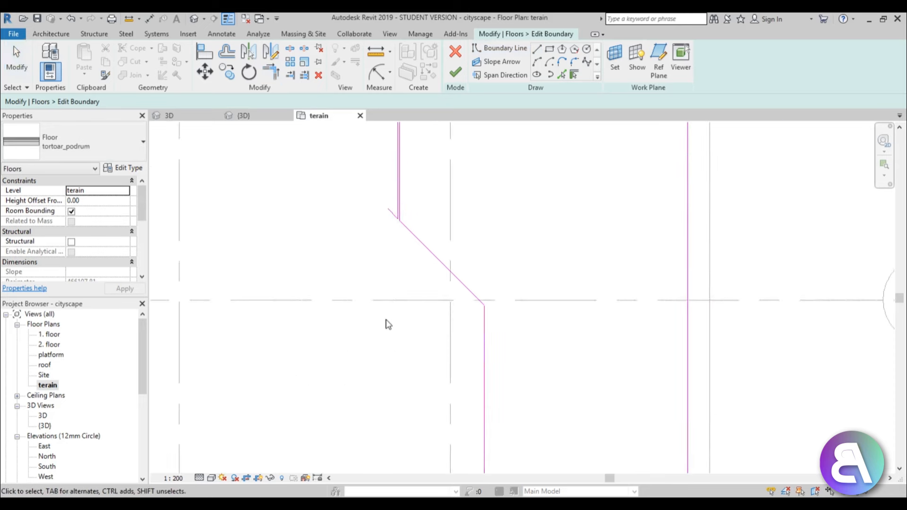
- Continue the angled recess edge below grid 17 past the offset line with a new segment, and trim the two together
middle_drag(385, 321, 394, 179)
click(537, 49)
scroll(368, 215, up, 4)
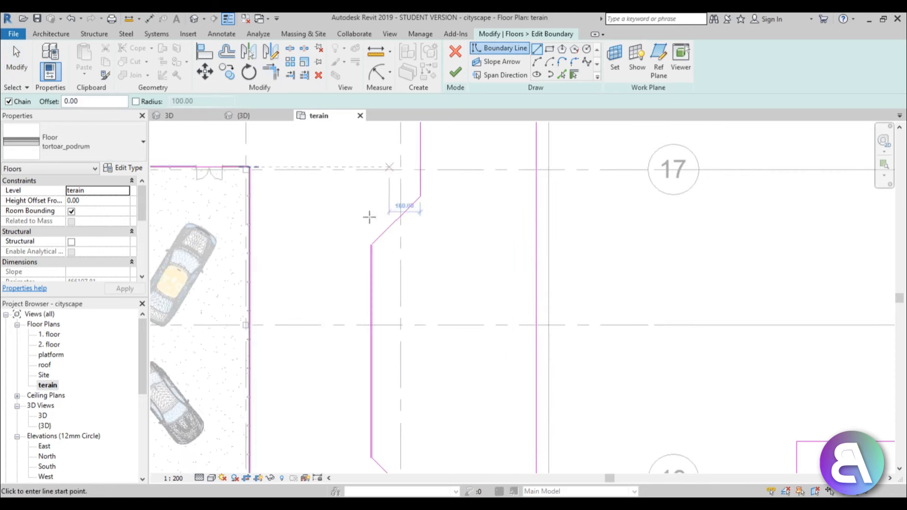
click(428, 178)
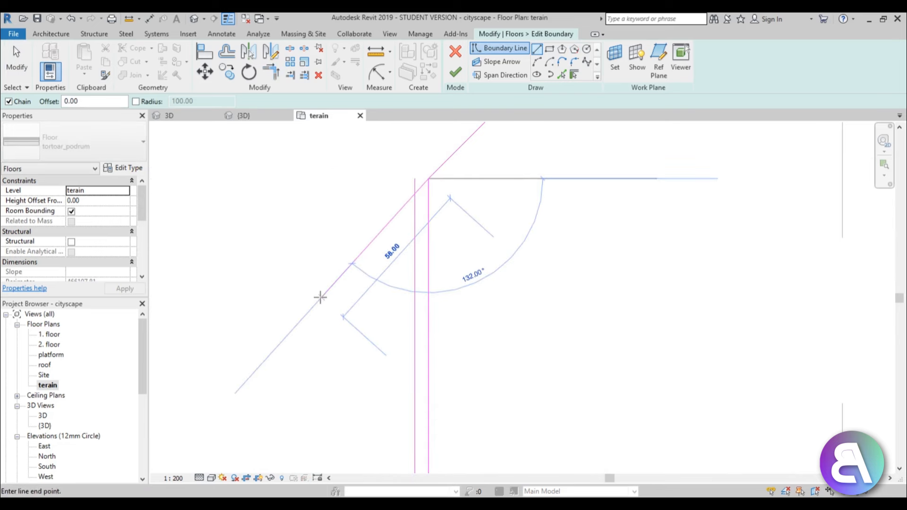
click(312, 297)
key(Escape)
key(Escape)
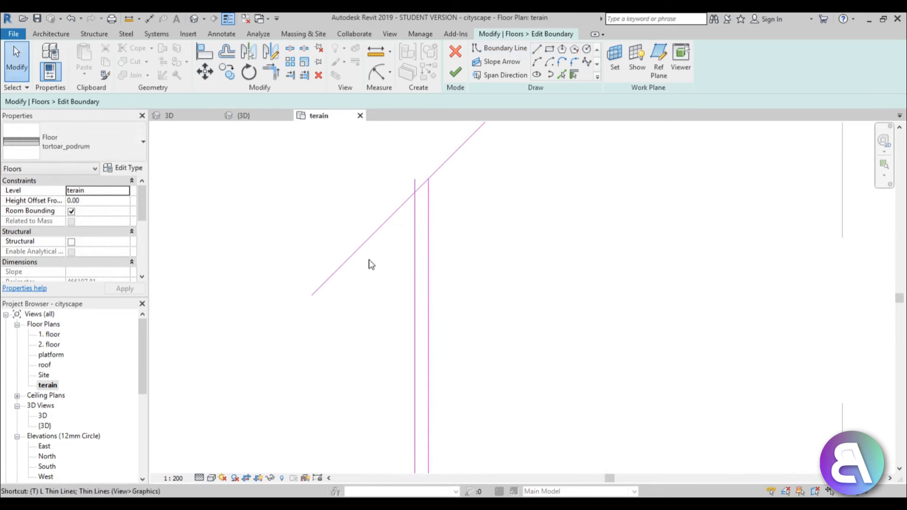
key(t)
key(r)
click(367, 242)
click(416, 259)
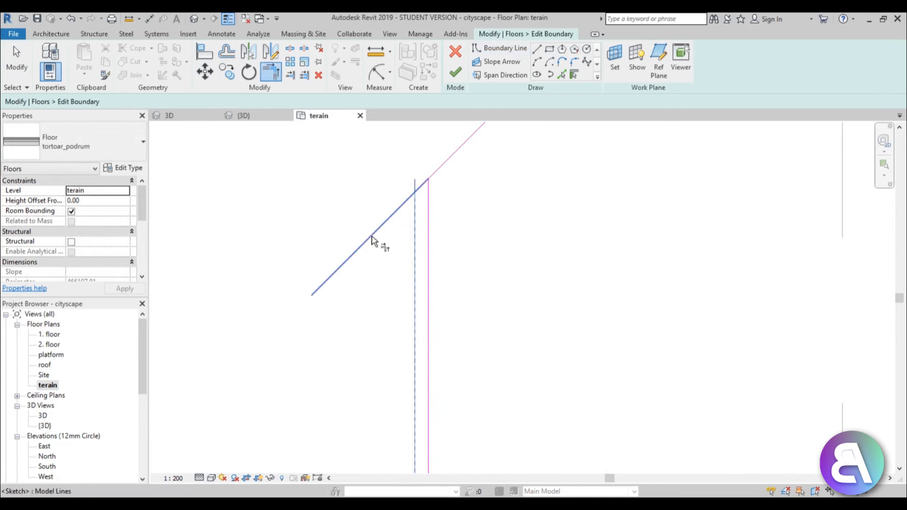
- Draw a boundary line about 42 long continuing the angled recess edge near grid 19 past the offset line
scroll(425, 253, down, 4)
middle_drag(423, 413, 314, 102)
scroll(323, 223, down, 4)
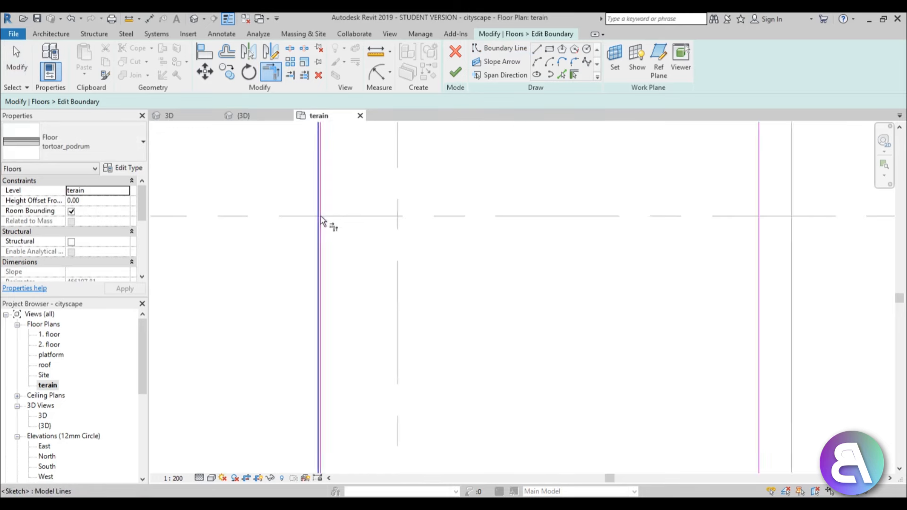
middle_drag(329, 401, 399, 85)
scroll(393, 225, up, 5)
scroll(395, 226, up, 2)
click(537, 49)
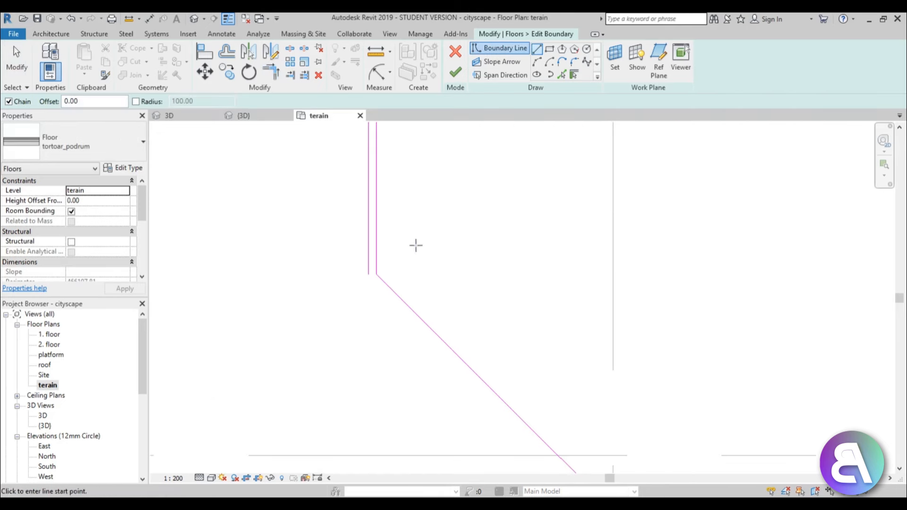
scroll(379, 263, up, 3)
click(376, 279)
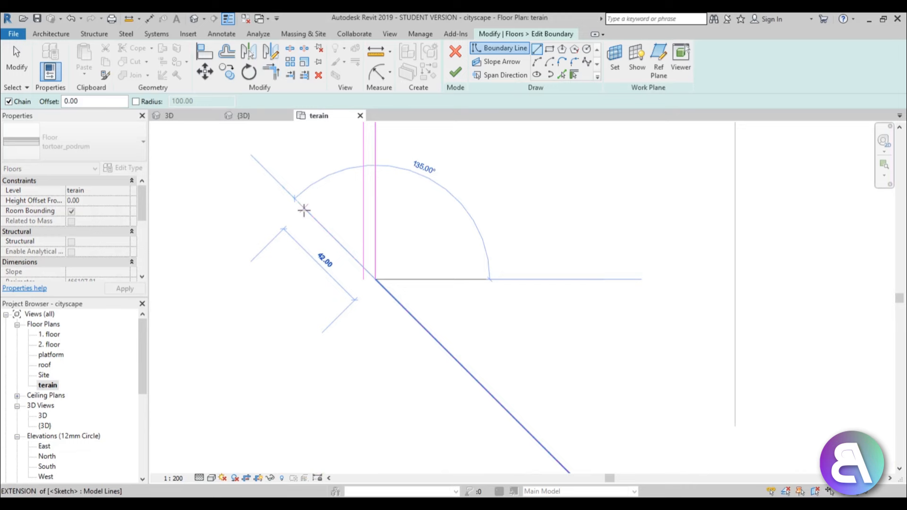
click(305, 208)
key(Escape)
key(Escape)
- Trim the new angled segment near grid 19 and the offset line to their shared corner
key(t)
key(r)
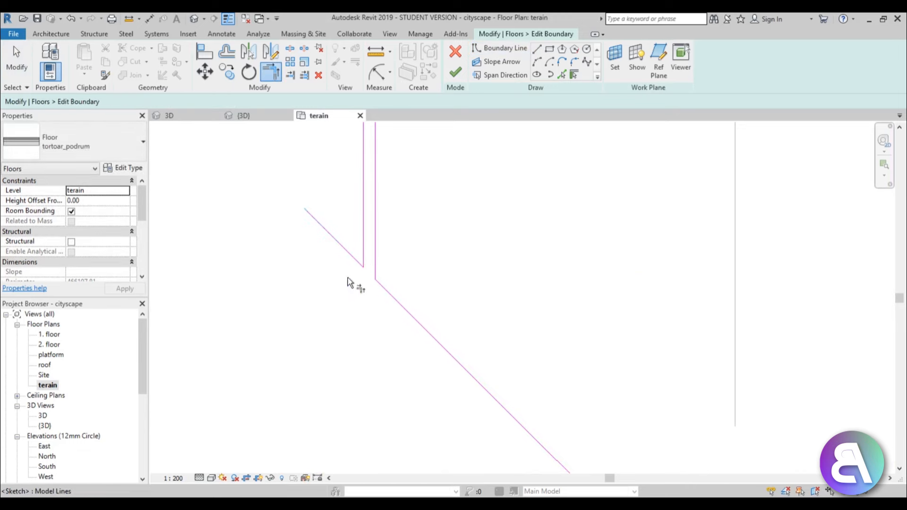
scroll(349, 282, down, 3)
key(Escape)
scroll(371, 235, up, 2)
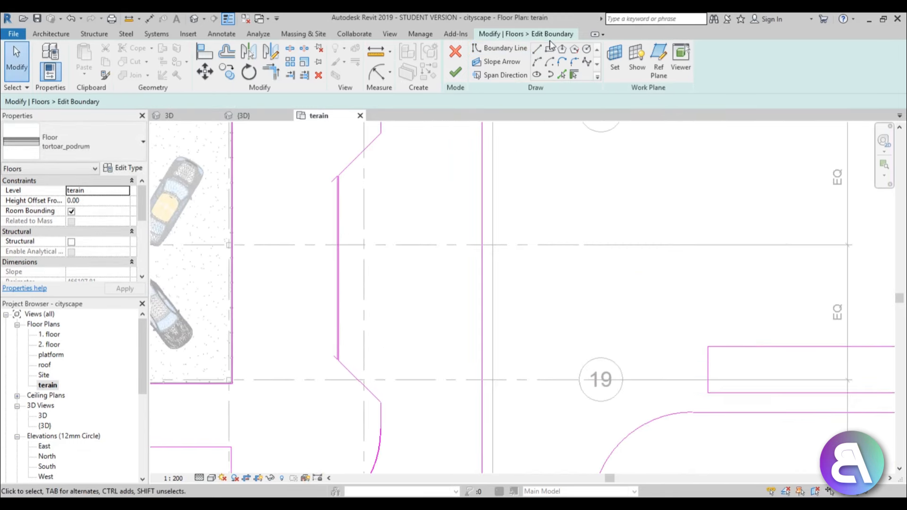
- Sketch a straight boundary line about 3760 long between the buildings and the recesses, from just above grid 19 up to grid 14
click(541, 51)
scroll(318, 350, up, 2)
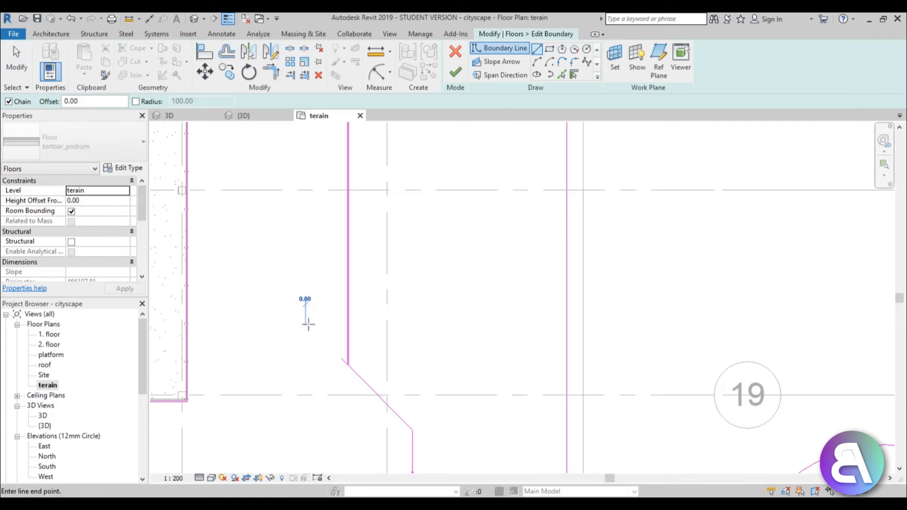
click(308, 324)
scroll(335, 368, down, 2)
scroll(333, 364, down, 2)
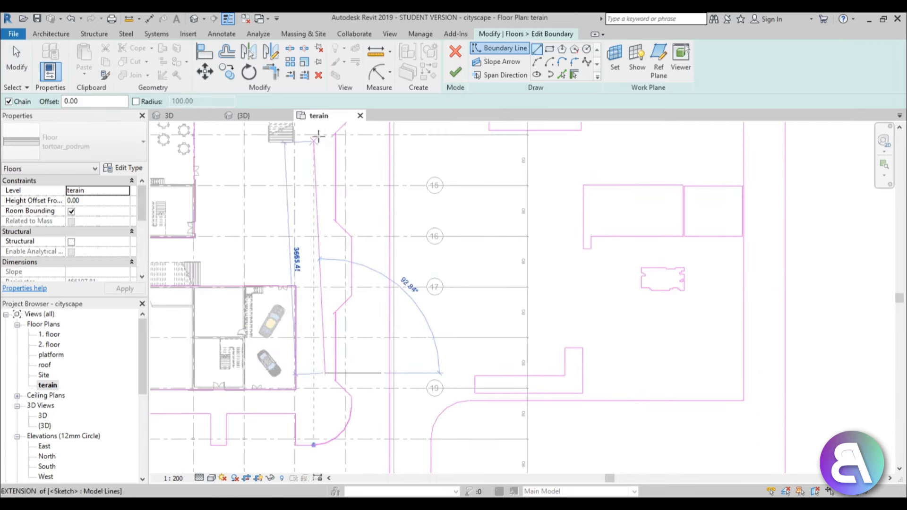
click(325, 134)
key(Escape)
key(Escape)
scroll(325, 360, up, 5)
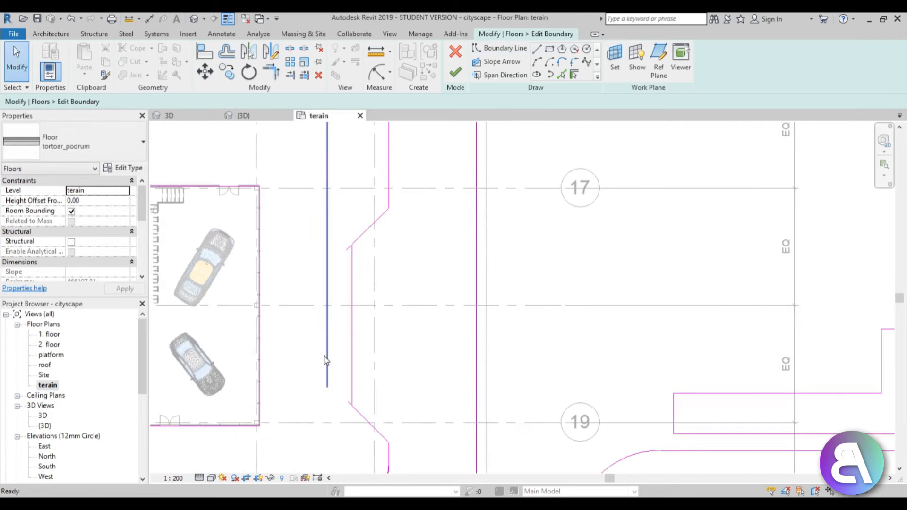
- Set the distance from the long straight line to the offset recess line at 180
click(327, 361)
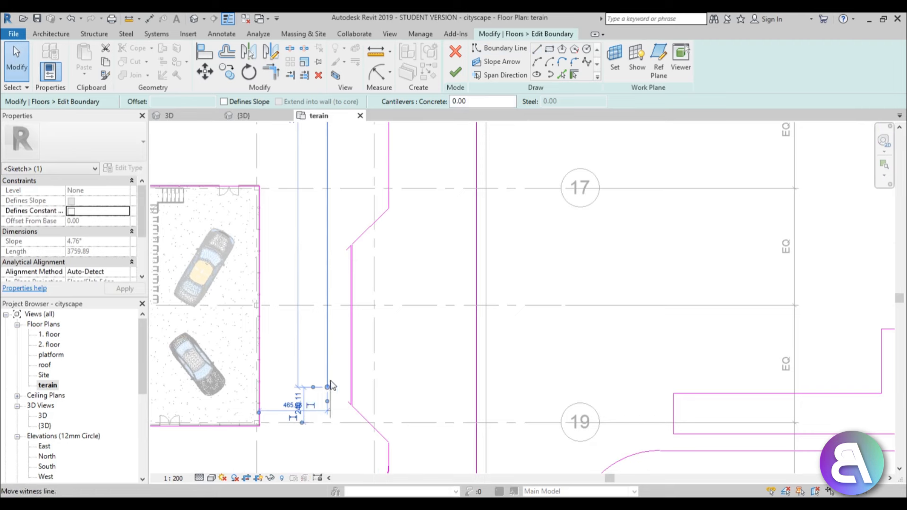
drag(348, 385, 351, 385)
click(339, 402)
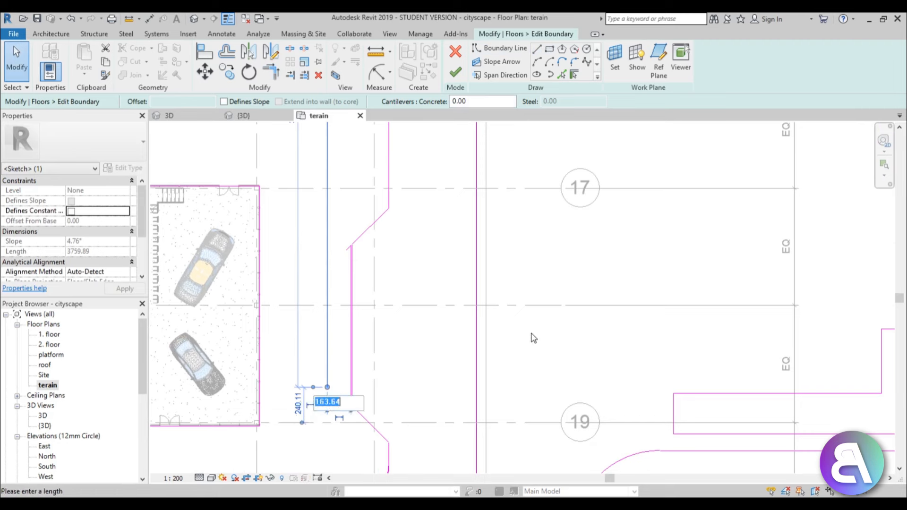
text(180)
key(Return)
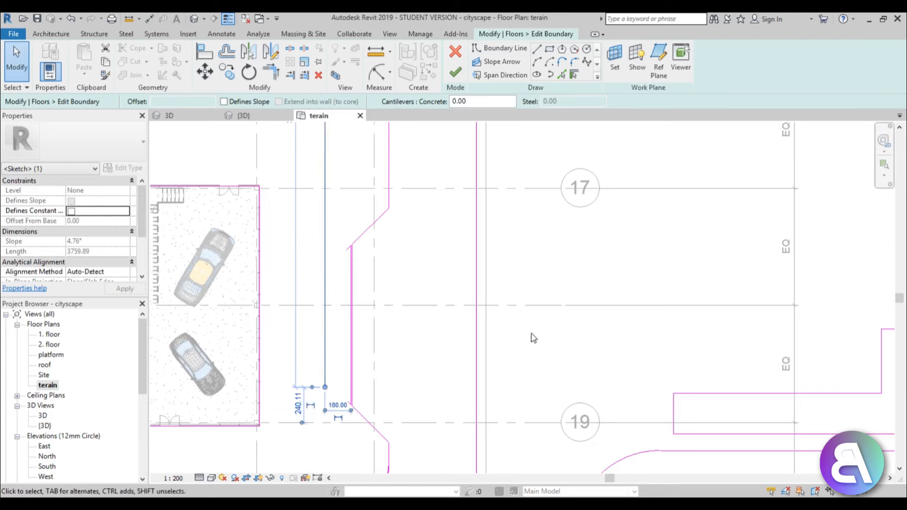
- Split the long straight boundary line between grids 16 and 17 and trim its lower piece to the angled edge below grid 17
click(532, 339)
key(l)
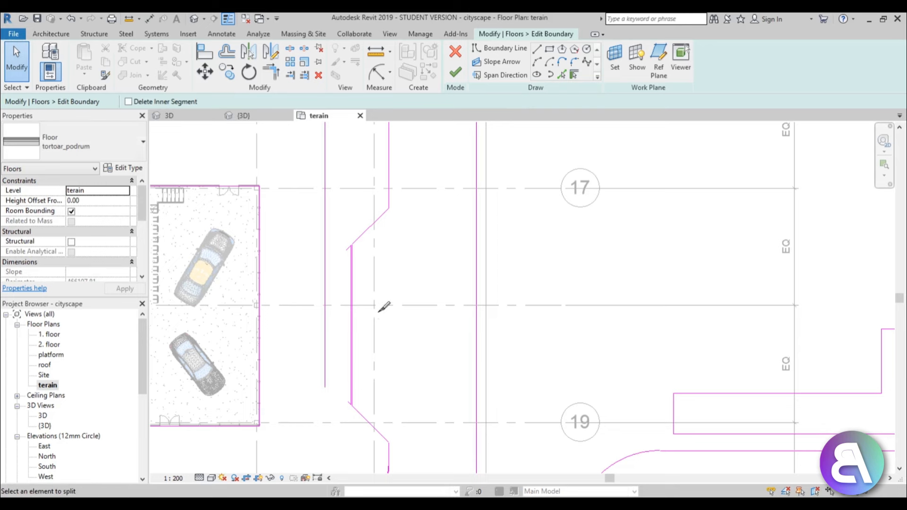
scroll(368, 324, down, 2)
key(t)
key(r)
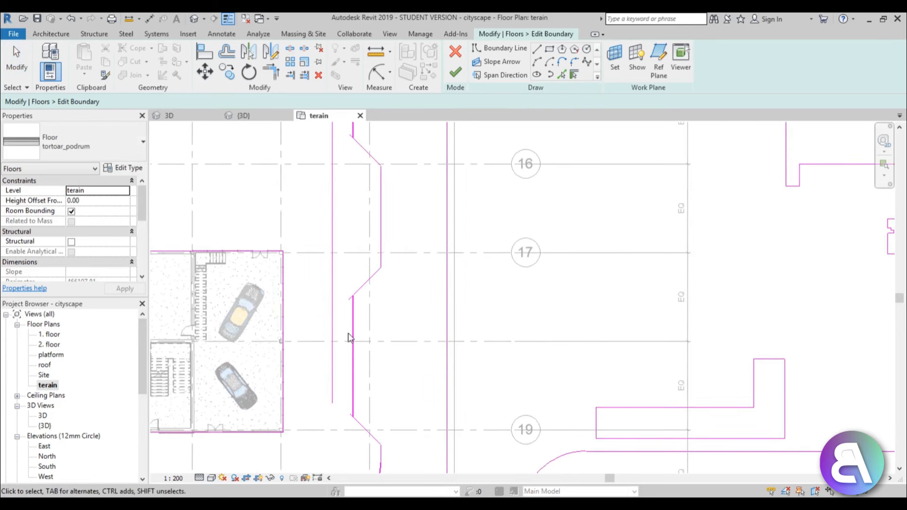
scroll(350, 288, up, 3)
click(355, 243)
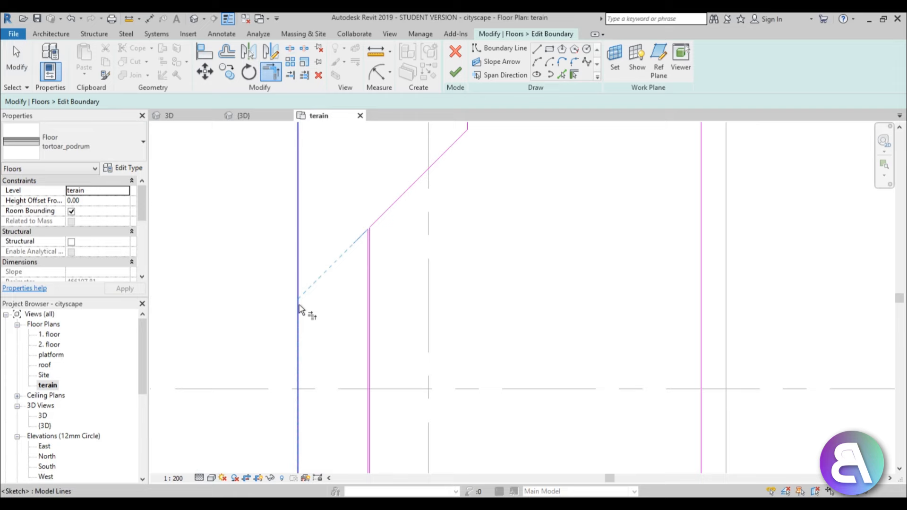
click(296, 313)
- Trim the lower end of that straight piece and the angled edge near grid 19 to a shared corner
scroll(322, 302, down, 4)
middle_drag(336, 333, 352, 175)
scroll(331, 232, up, 2)
click(321, 256)
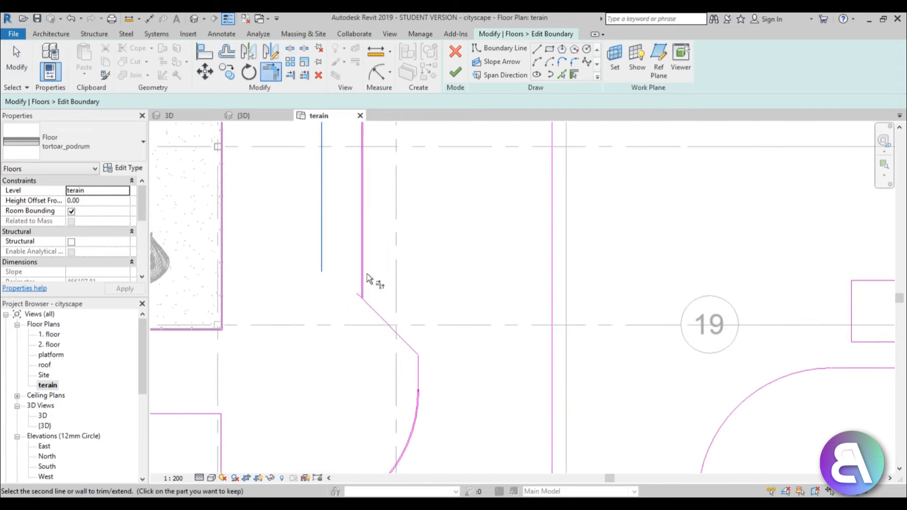
scroll(384, 287, up, 2)
click(340, 301)
key(Escape)
- Trim the upper straight piece and the angled edge just above grid 16 to a shared corner
scroll(403, 305, down, 5)
middle_drag(382, 208, 354, 440)
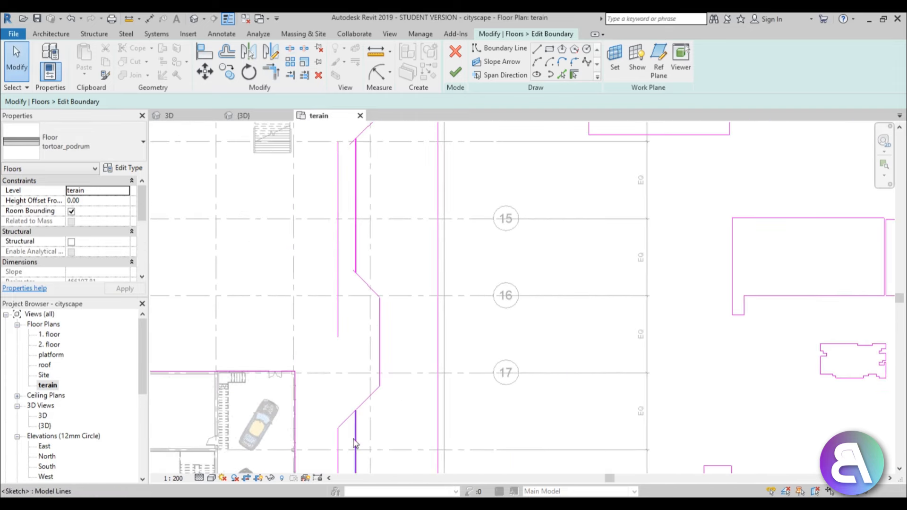
scroll(328, 271, up, 3)
key(t)
key(r)
click(362, 213)
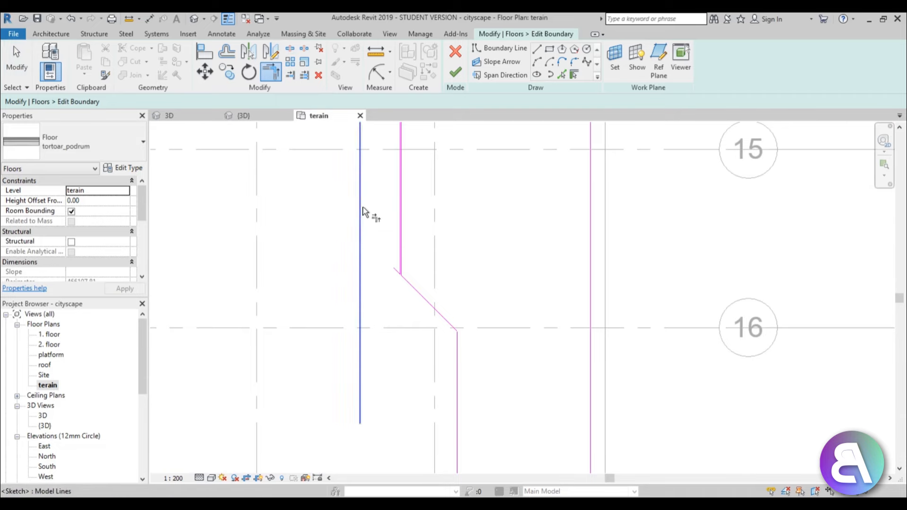
click(398, 273)
- Trim the top of the upper straight piece and the angled edge near grid 14 to a shared corner
scroll(385, 246, down, 1)
scroll(385, 244, down, 3)
middle_drag(385, 205, 376, 348)
scroll(364, 249, up, 5)
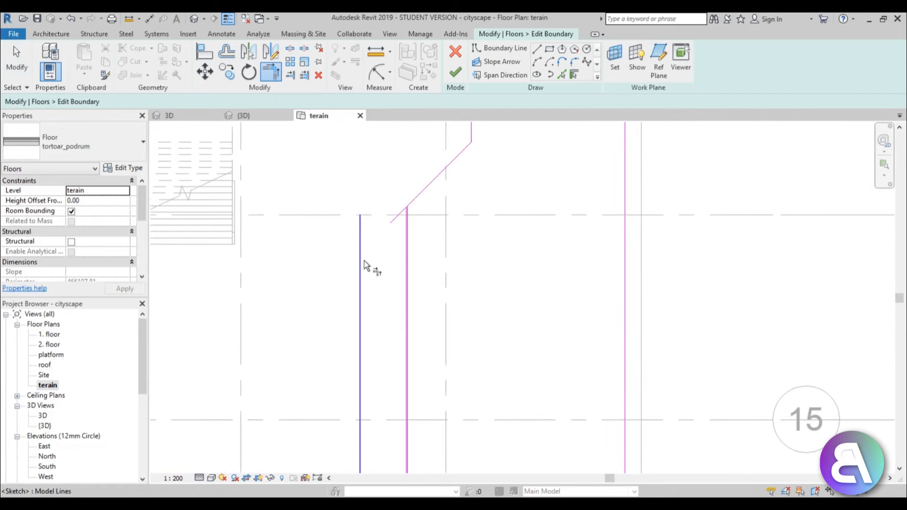
click(362, 299)
click(396, 217)
scroll(373, 192, down, 6)
key(Escape)
- Draw a horizontal boundary line 350 long inward from the rounded street corner's inner arc below grid 19
middle_drag(378, 310, 376, 239)
scroll(382, 310, up, 8)
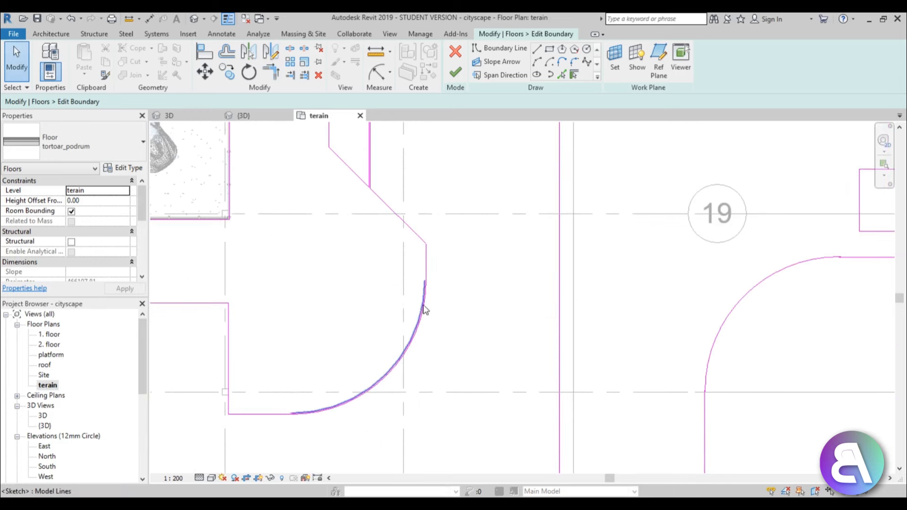
click(537, 49)
scroll(436, 326, down, 2)
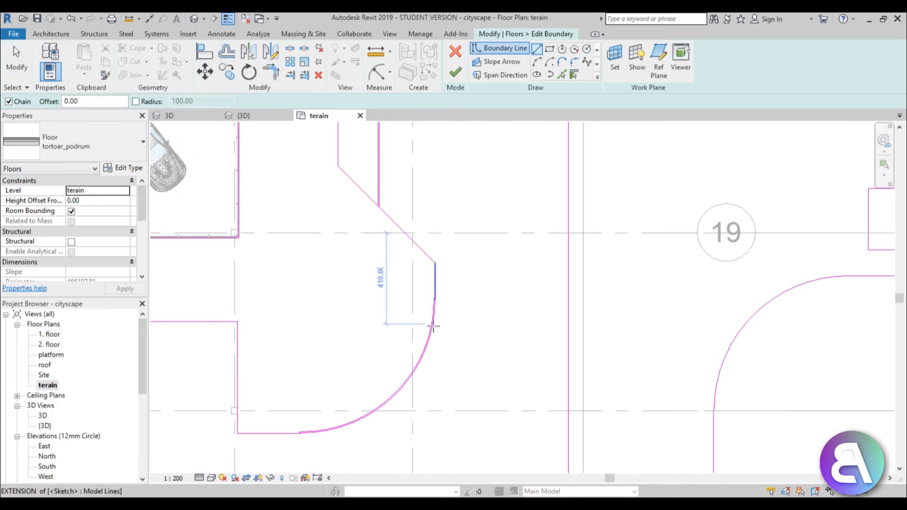
click(426, 332)
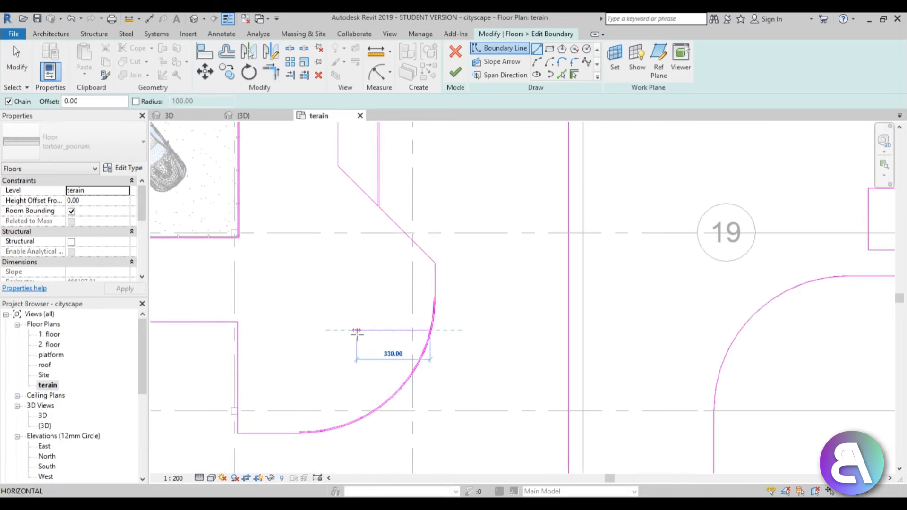
click(352, 331)
key(Escape)
key(Escape)
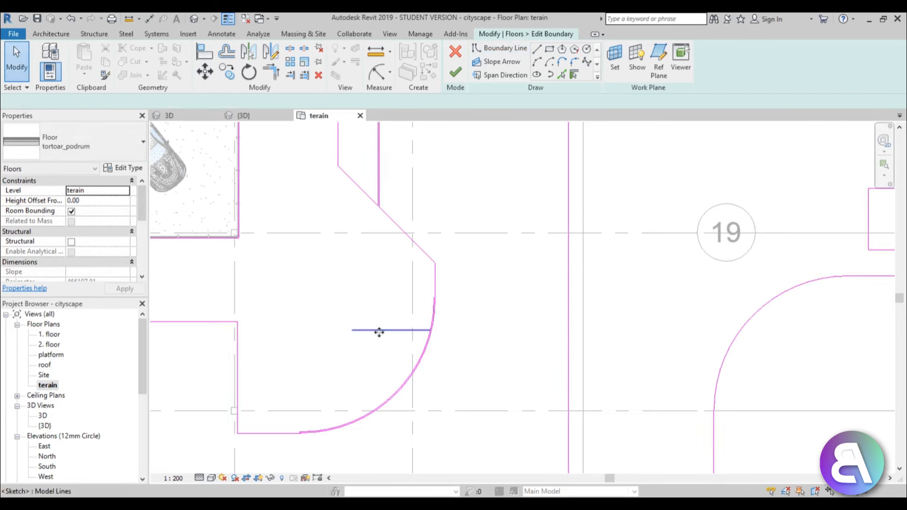
click(376, 330)
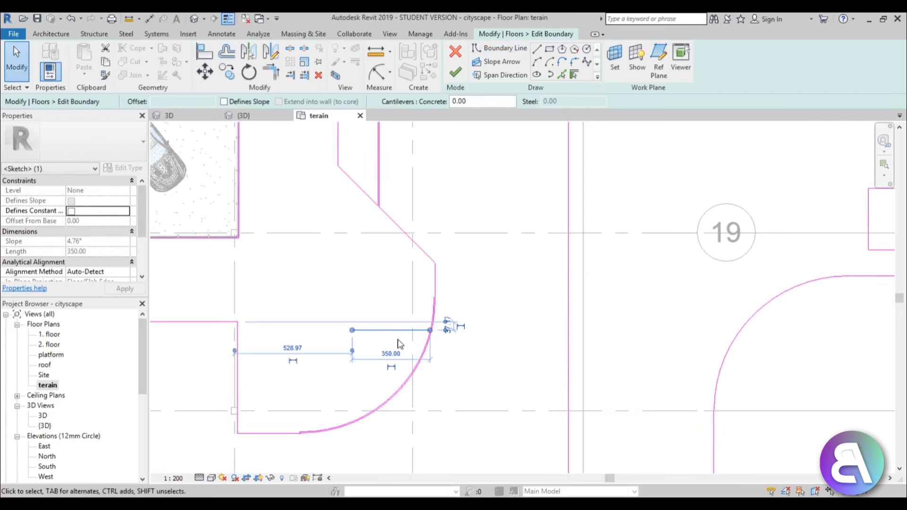
click(437, 266)
click(447, 296)
scroll(415, 336, up, 3)
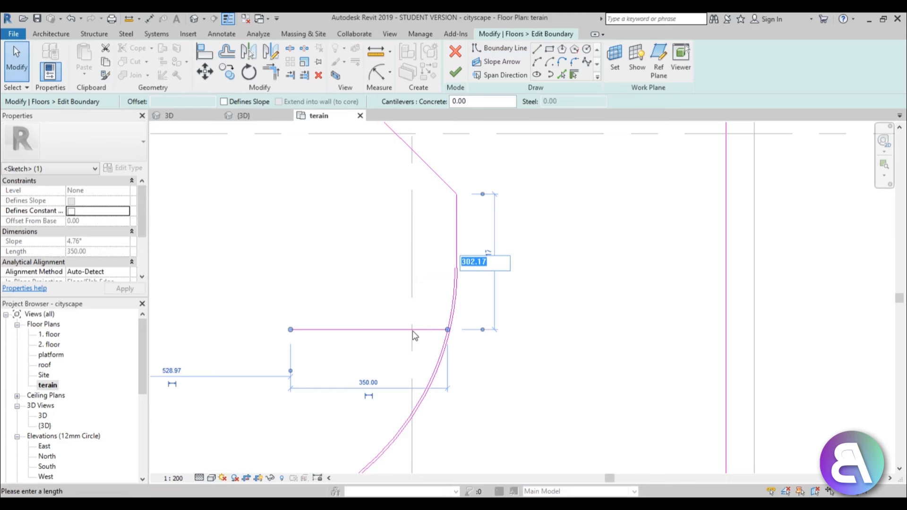
text(0)
key(Return)
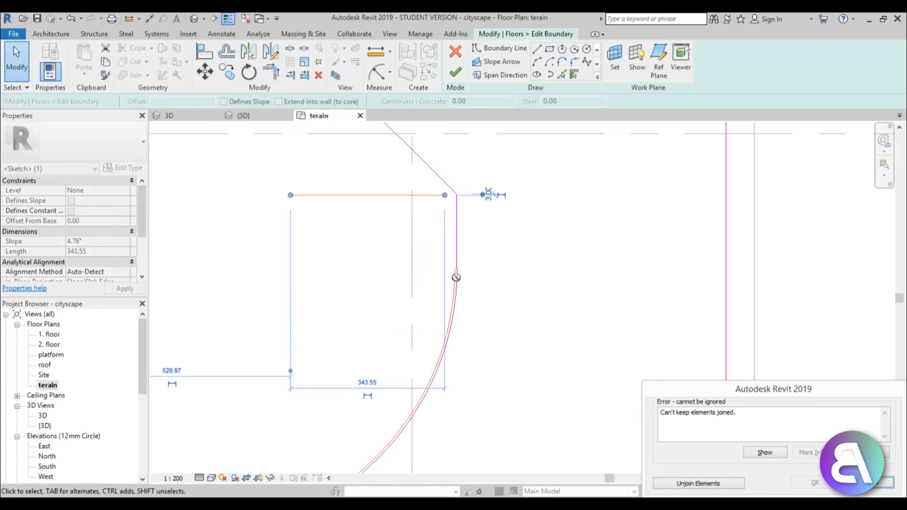
click(870, 483)
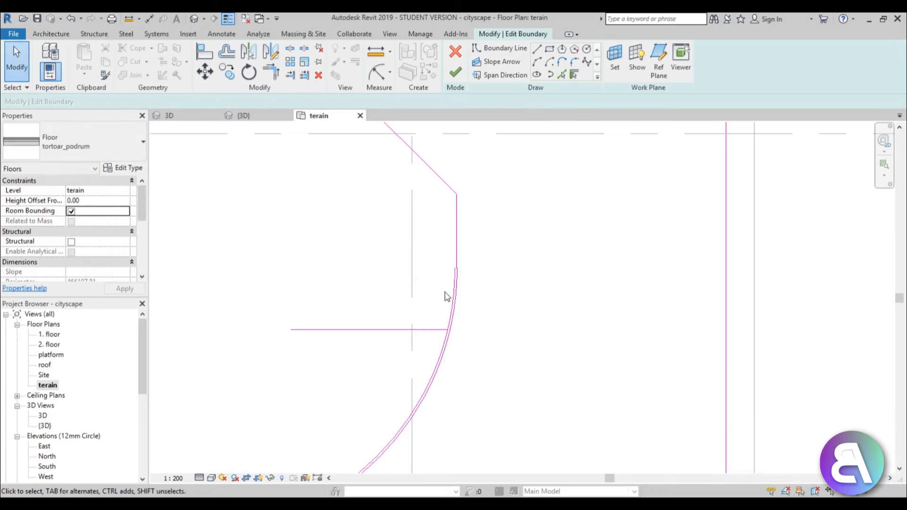
- Set the distance between the horizontal line and the angled boundary corner above it to 300
click(396, 330)
click(488, 263)
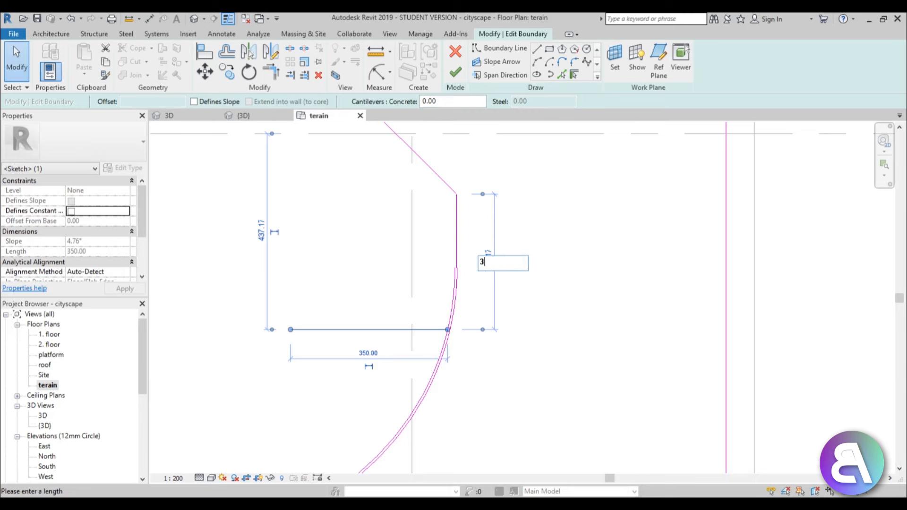
key(Return)
click(703, 215)
- Trim the horizontal line and the inner arc of the rounded corner to their shared corner
key(t)
key(r)
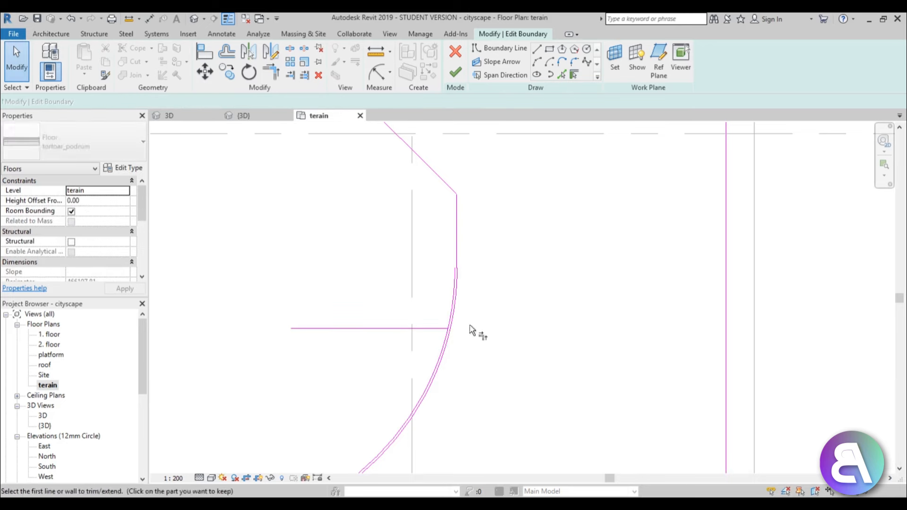
click(442, 330)
click(448, 343)
scroll(462, 284, up, 3)
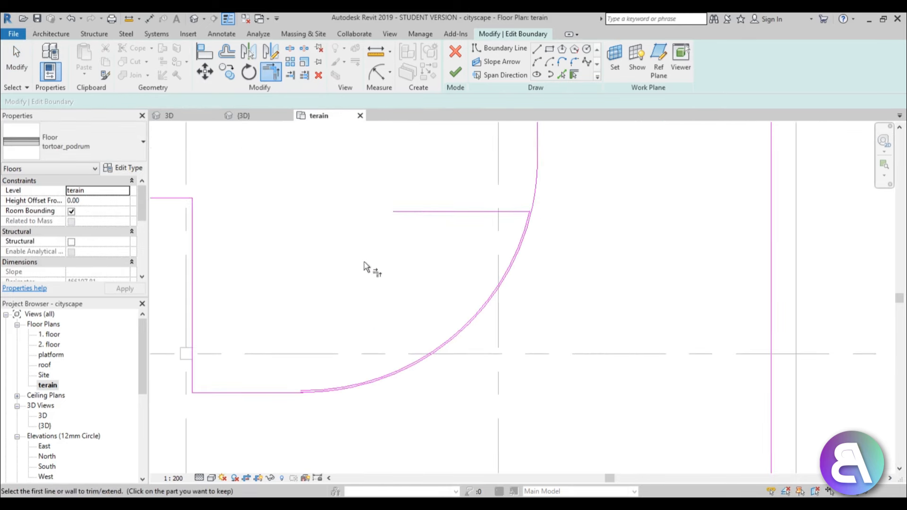
- Draw a vertical boundary line about 400 long up from the inner arc's lower end, and shorten its lower end clear of the arc
key(l)
key(i)
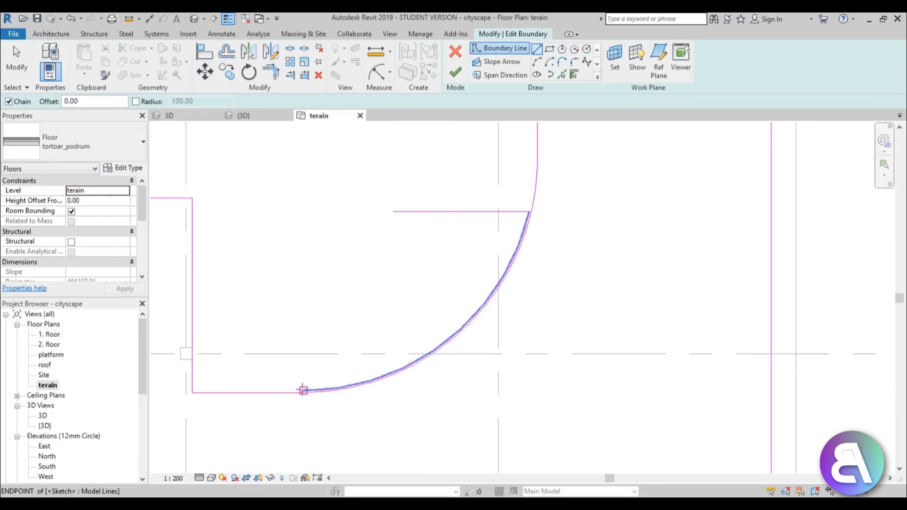
click(302, 387)
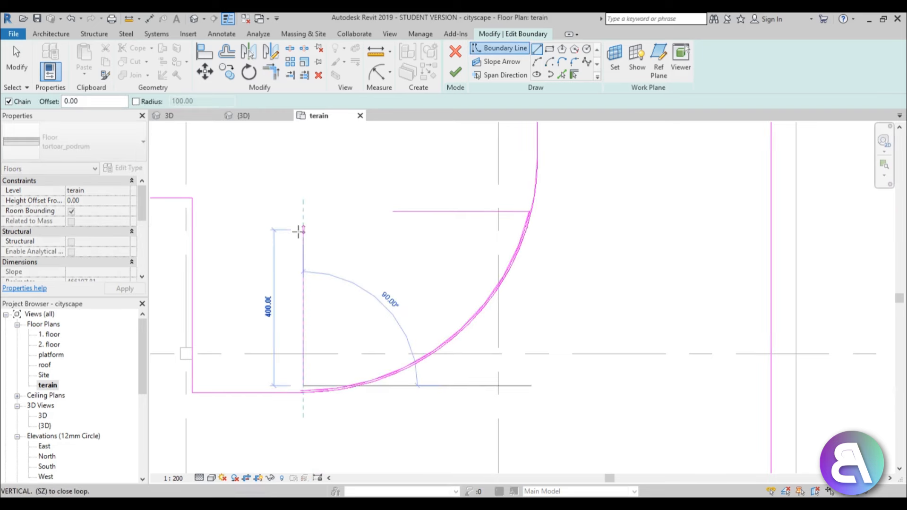
click(303, 230)
key(Escape)
key(Escape)
scroll(302, 391, up, 5)
click(319, 331)
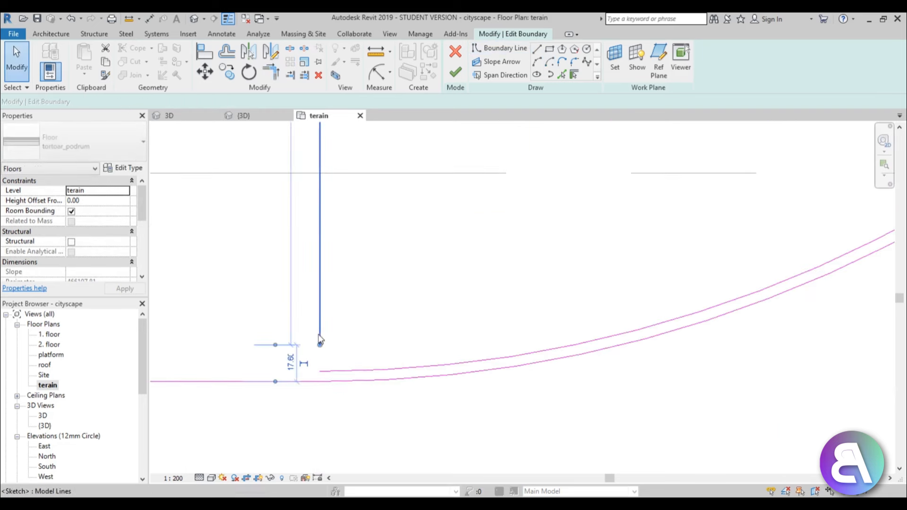
mouse_move(320, 346)
mouse_down()
mouse_move(320, 385)
mouse_move(319, 332)
mouse_up()
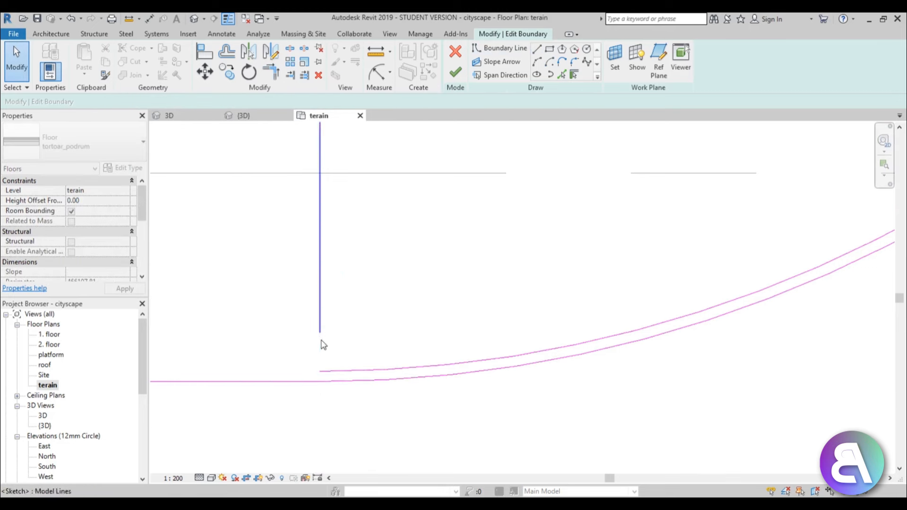
- Trim the vertical line to the horizontal line and the inner arc, closing the outline of the corner cutout
scroll(327, 356, down, 3)
middle_drag(330, 367, 334, 379)
scroll(334, 326, down, 4)
key(t)
key(r)
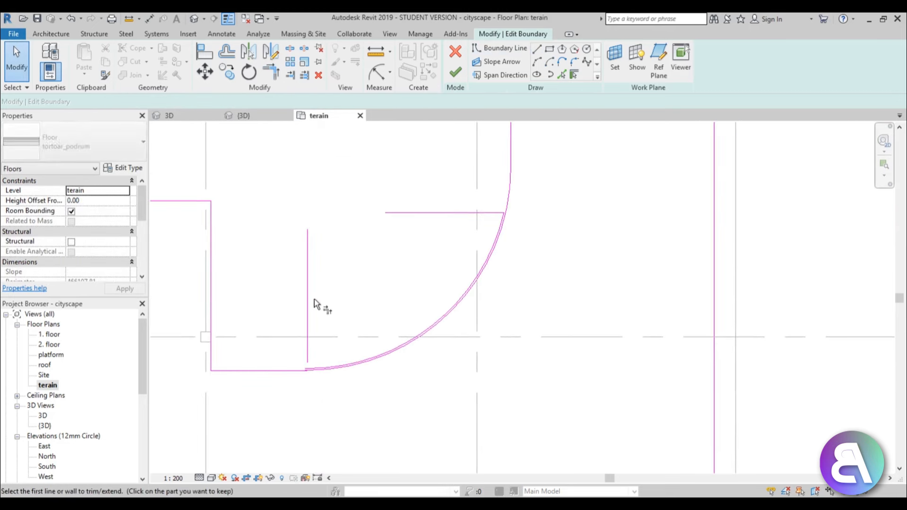
click(306, 267)
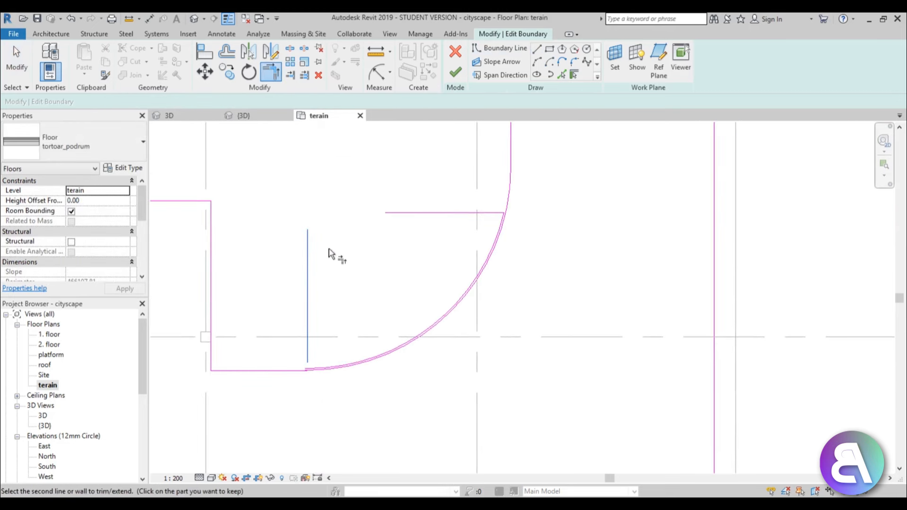
click(404, 213)
key(Escape)
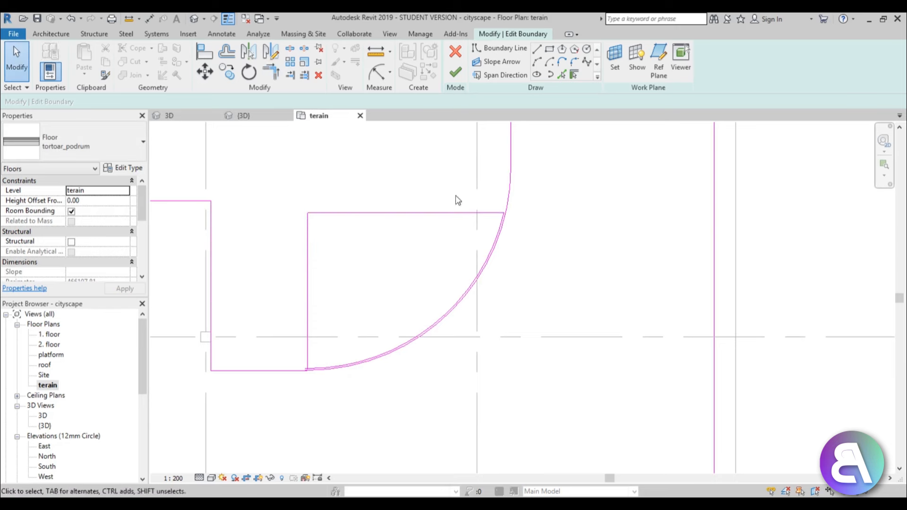
- Fillet the corner between the cutout's vertical and horizontal lines with a radius of about 101
click(573, 63)
scroll(314, 240, up, 3)
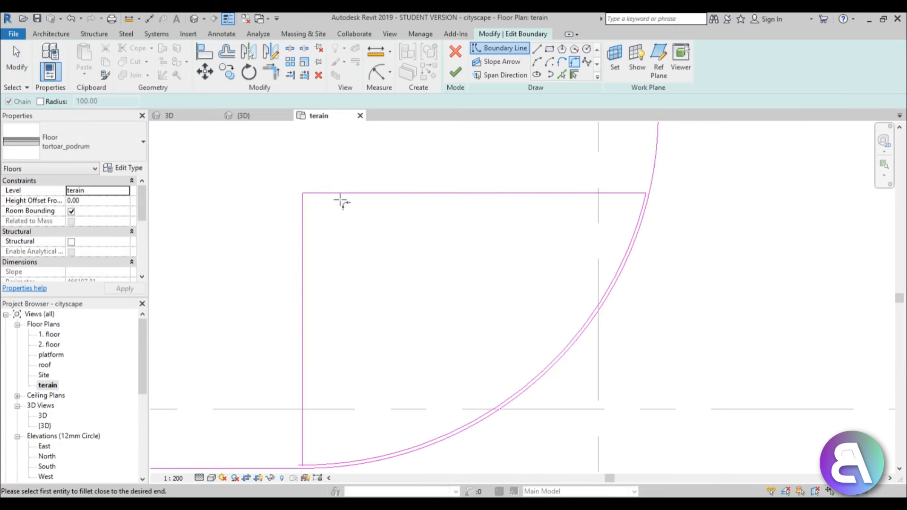
click(306, 217)
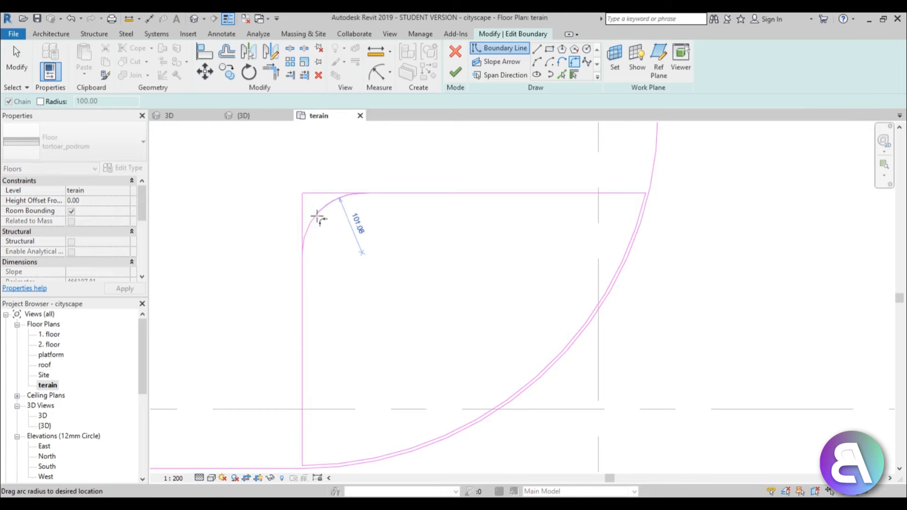
click(316, 218)
key(Escape)
key(Escape)
scroll(399, 330, down, 5)
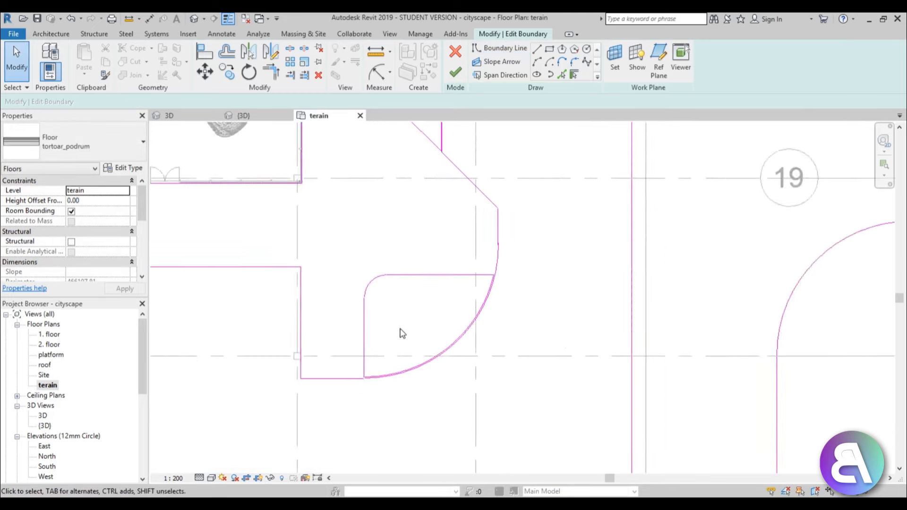
- Examine the sidewalk boundary along the street, from the new corner cutout up past the recesses to grid 13
scroll(337, 351, down, 2)
middle_drag(338, 366, 332, 345)
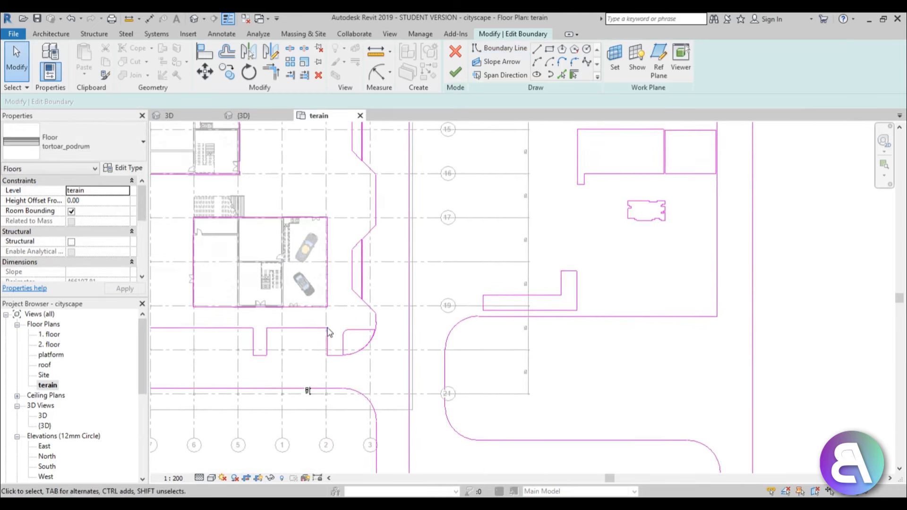
scroll(343, 350, up, 2)
scroll(372, 370, down, 1)
scroll(372, 367, down, 1)
middle_drag(367, 315, 426, 324)
scroll(427, 289, up, 2)
scroll(429, 289, up, 1)
scroll(422, 322, down, 1)
middle_drag(405, 239, 396, 405)
scroll(395, 403, down, 3)
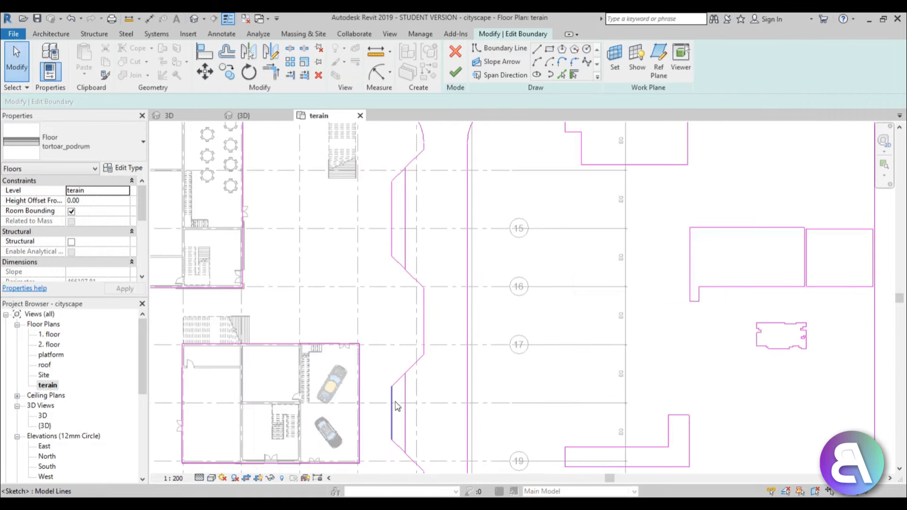
middle_drag(391, 312, 350, 147)
scroll(377, 232, up, 3)
scroll(361, 305, down, 3)
middle_drag(365, 342, 376, 275)
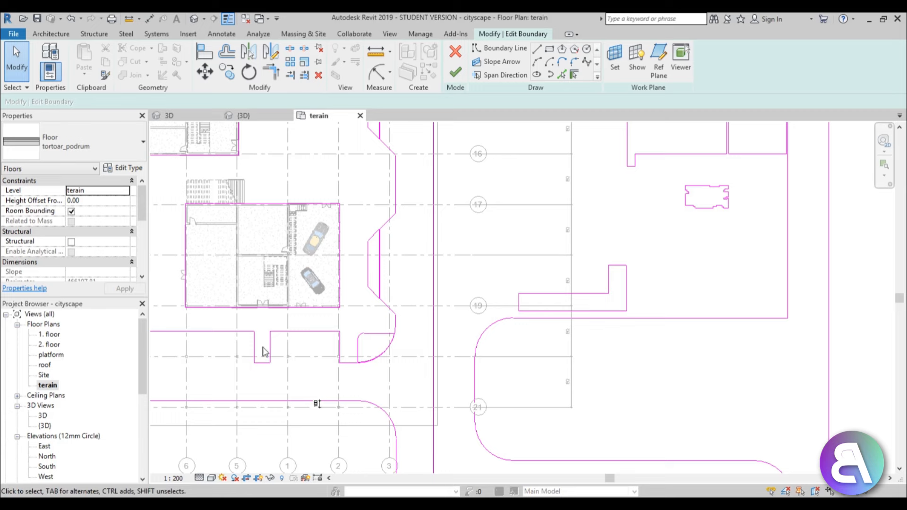
middle_drag(285, 381, 286, 354)
middle_drag(347, 365, 352, 463)
middle_drag(375, 301, 379, 409)
middle_drag(373, 364, 373, 349)
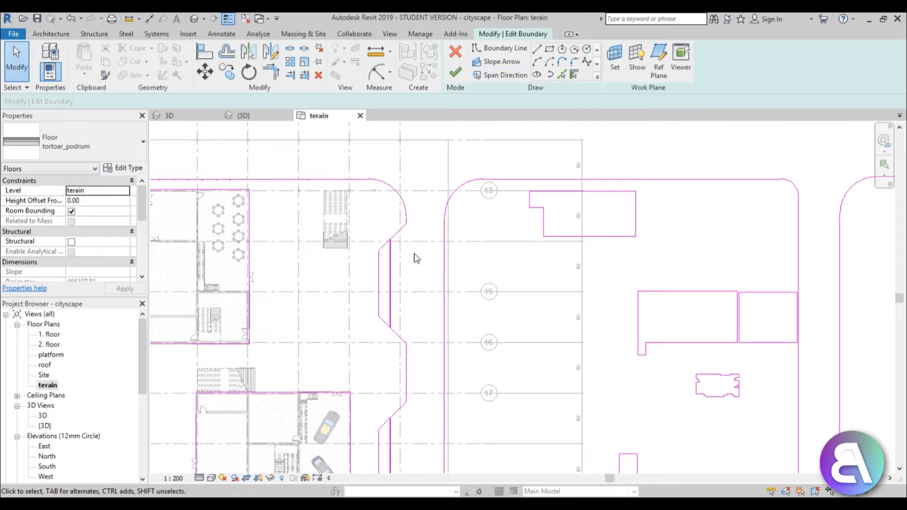
scroll(414, 257, down, 4)
scroll(405, 168, up, 5)
middle_drag(375, 299, 432, 205)
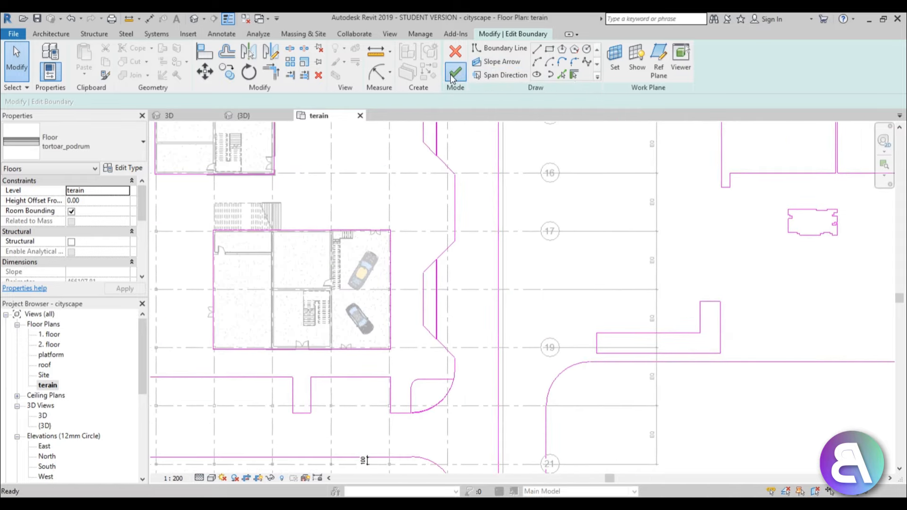
- Finish the boundary edit of the sidewalk floor and check the regenerated shape around the recesses and corner cutout
click(455, 73)
click(521, 268)
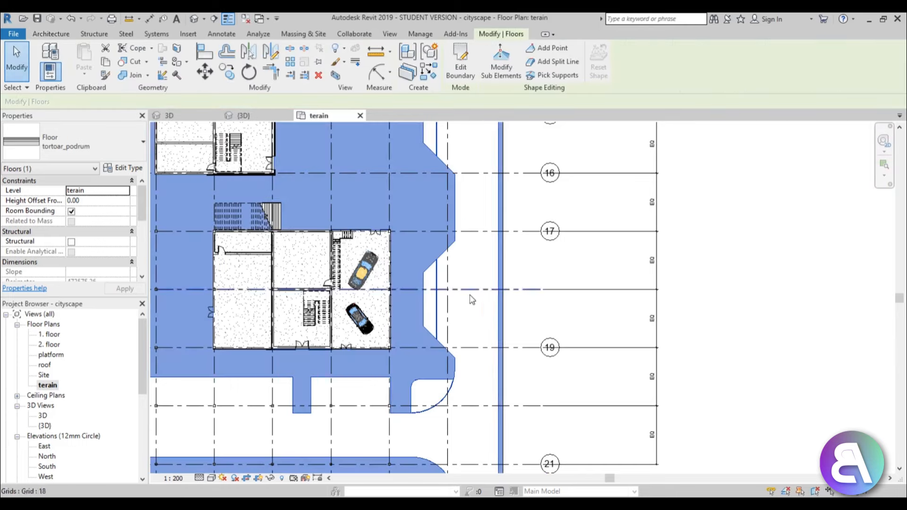
scroll(463, 361, down, 2)
scroll(390, 326, down, 1)
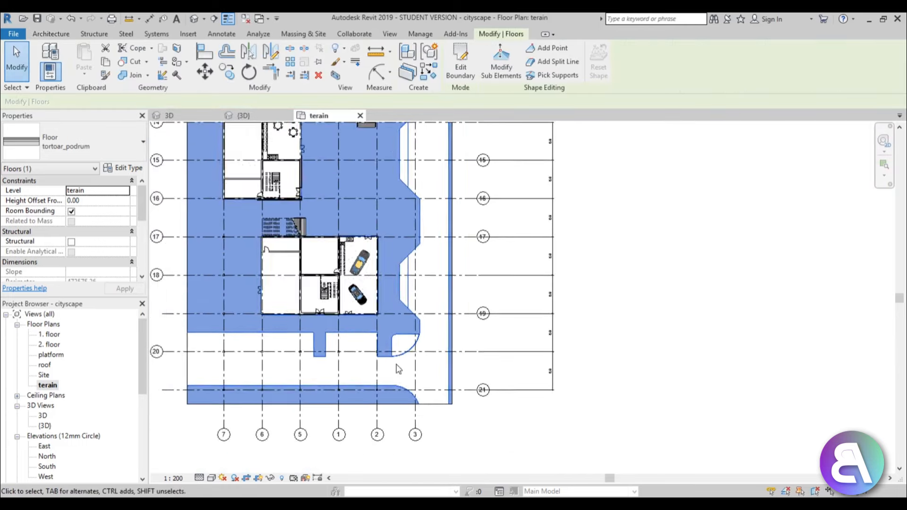
- Start a new floor of type travica without saving the project, with its boundary picked from existing edges
scroll(398, 364, up, 6)
scroll(364, 268, down, 2)
middle_drag(422, 228, 414, 340)
click(446, 283)
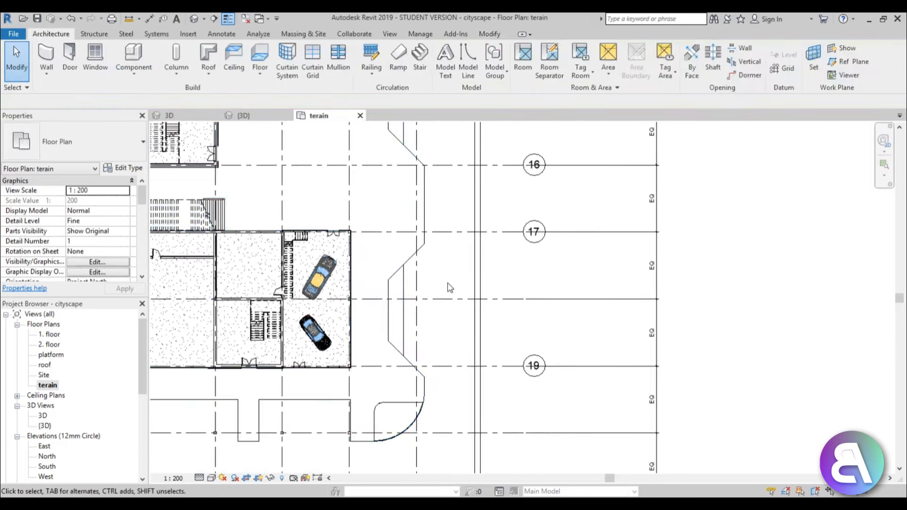
click(404, 298)
click(452, 331)
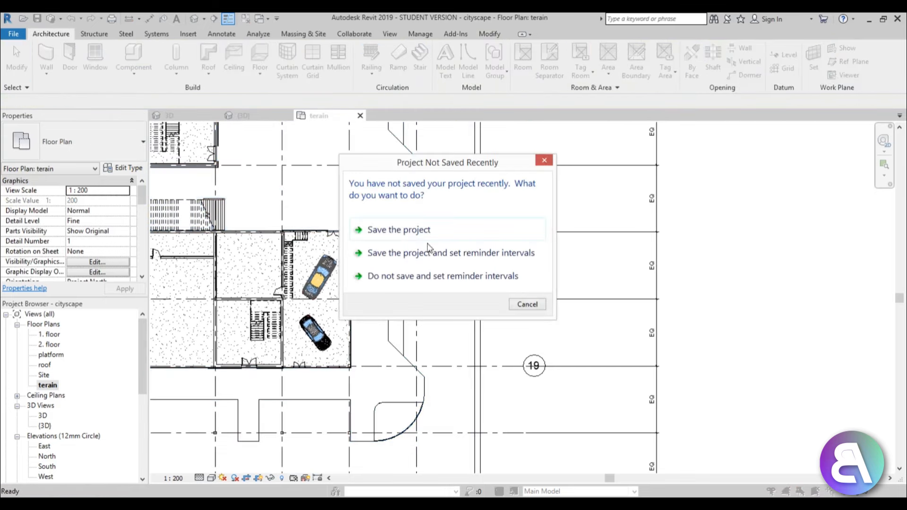
click(535, 305)
click(115, 151)
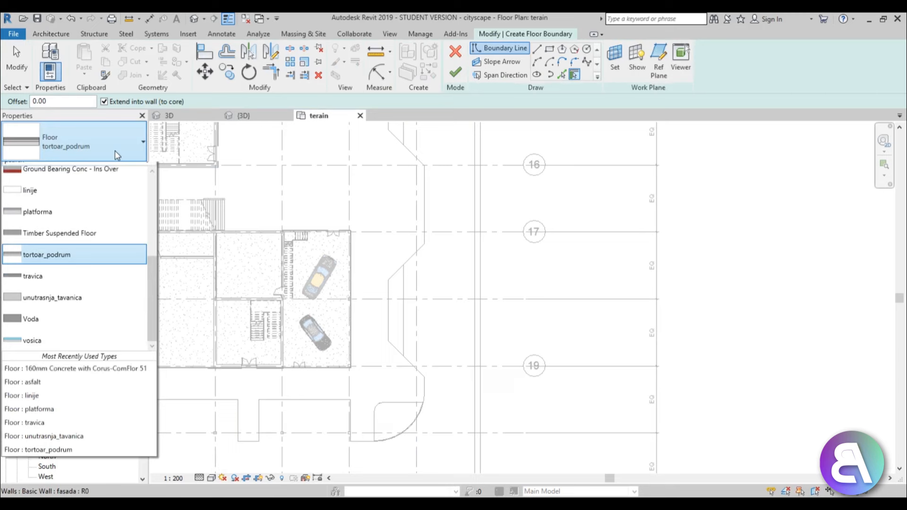
click(90, 285)
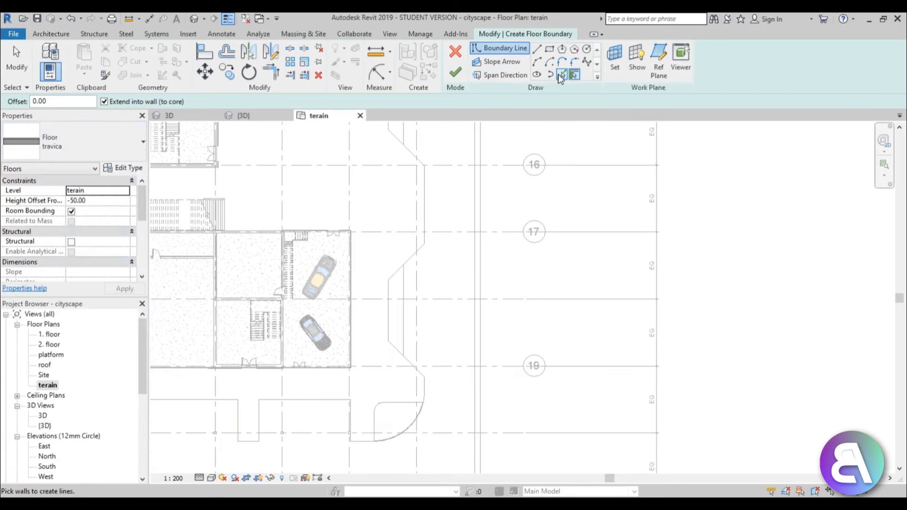
click(561, 76)
scroll(367, 260, up, 4)
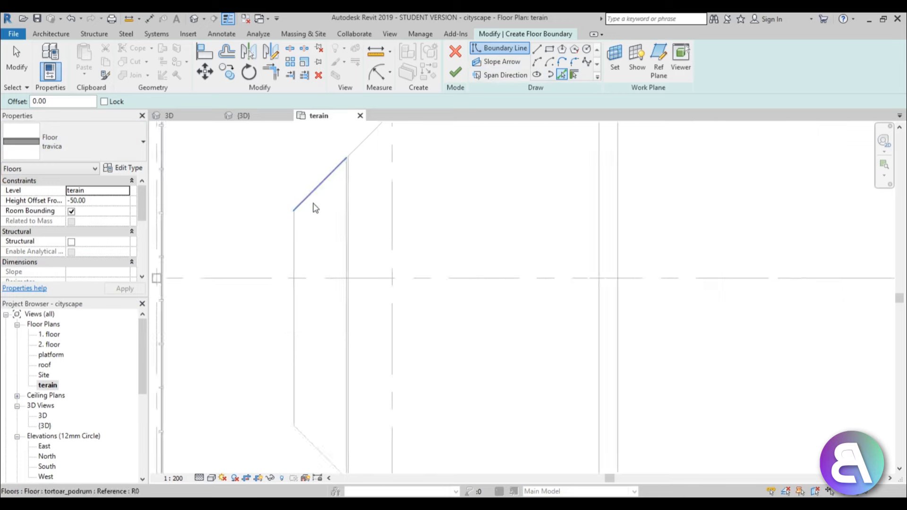
scroll(321, 206, down, 4)
middle_drag(344, 190, 382, 128)
scroll(356, 378, up, 3)
middle_drag(356, 376, 361, 334)
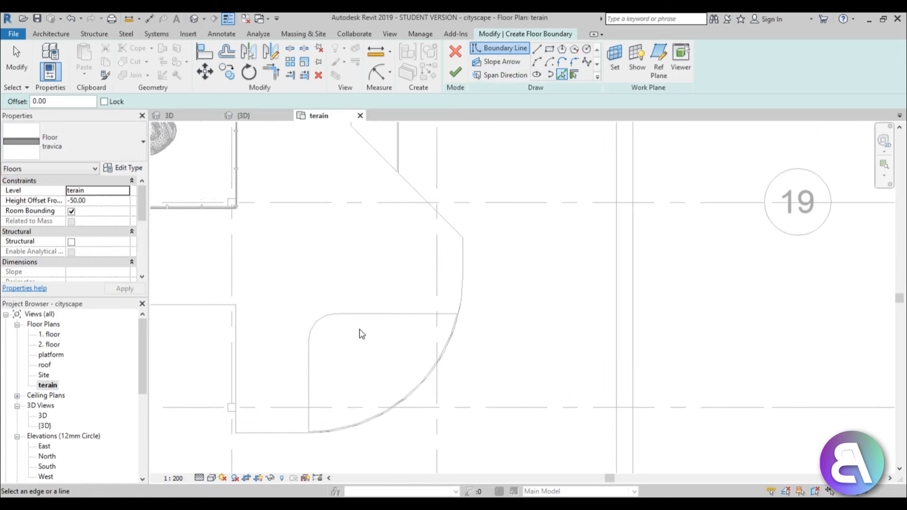
- Inspect the travica floor type's layer structure and the Plant material assigned to its finish layer
click(129, 169)
click(415, 200)
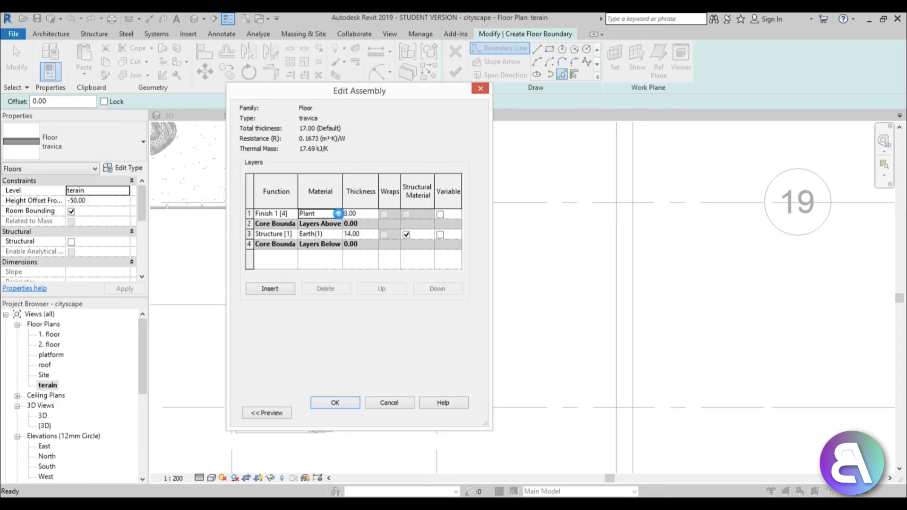
click(338, 214)
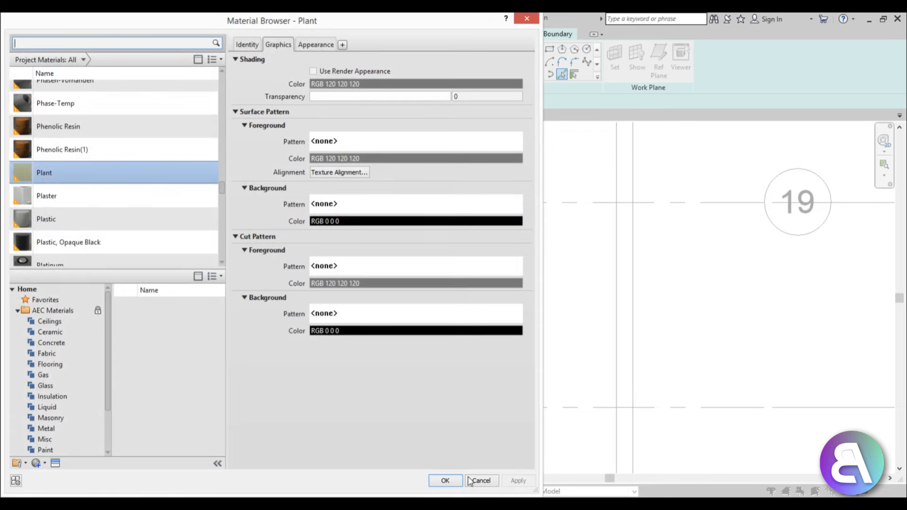
click(445, 480)
click(358, 404)
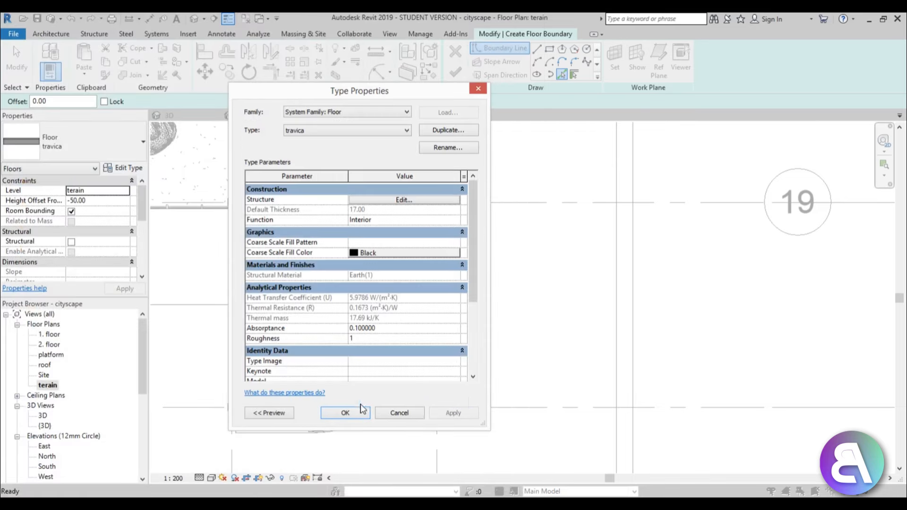
click(345, 414)
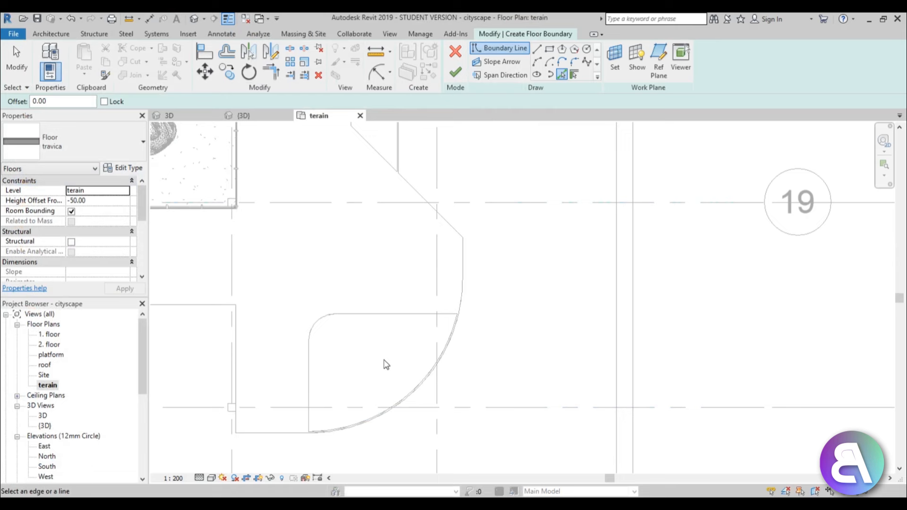
- Pick the closed outlines of the rounded corner cutout and the recess between grids 17 and 19 as floor boundaries
scroll(428, 262, down, 2)
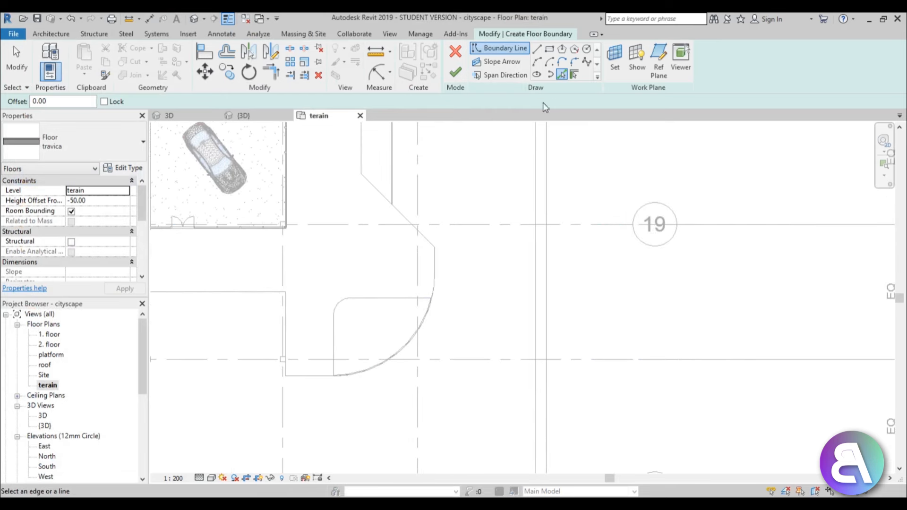
scroll(390, 312, up, 2)
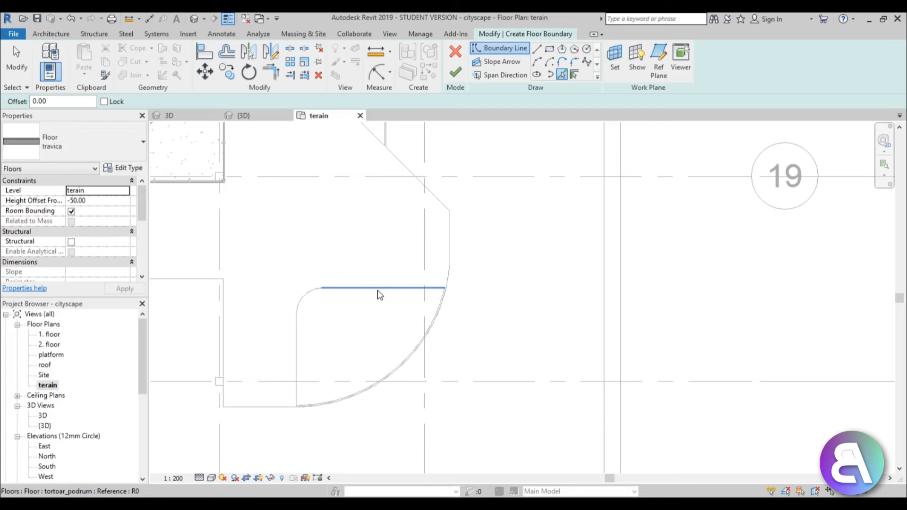
key(Tab)
click(379, 292)
scroll(383, 260, down, 2)
middle_drag(384, 259, 386, 438)
scroll(374, 329, up, 2)
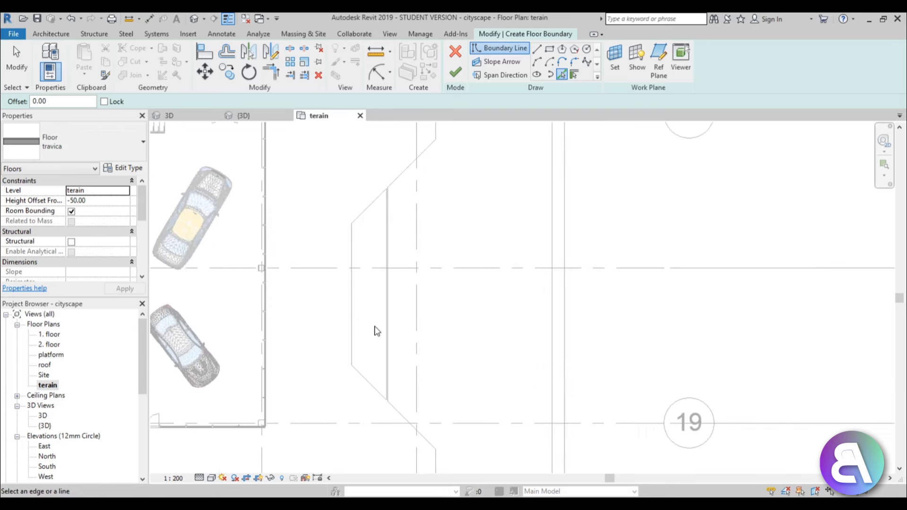
key(Tab)
click(353, 335)
- Add the closed outline of the recess at grid 15 to the boundary and finish the travica floor
scroll(378, 272, down, 4)
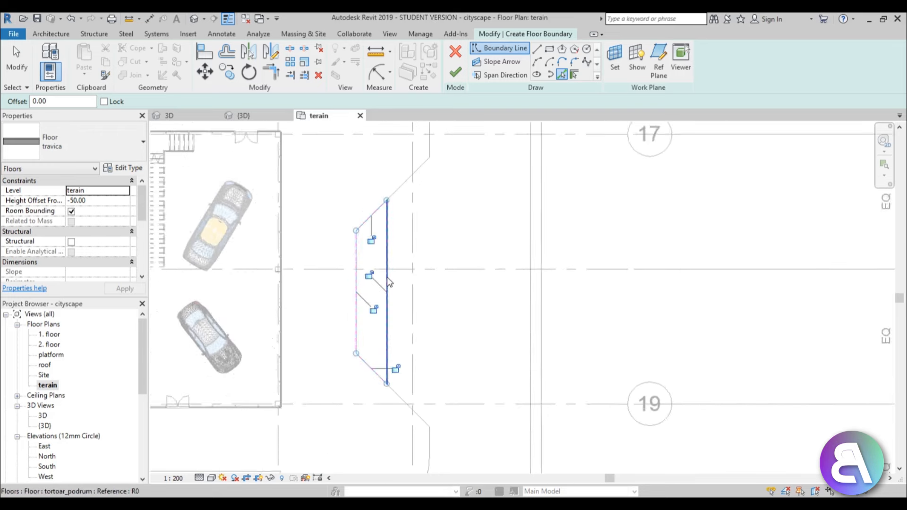
middle_drag(377, 267, 377, 442)
scroll(360, 208, up, 3)
key(Tab)
click(365, 213)
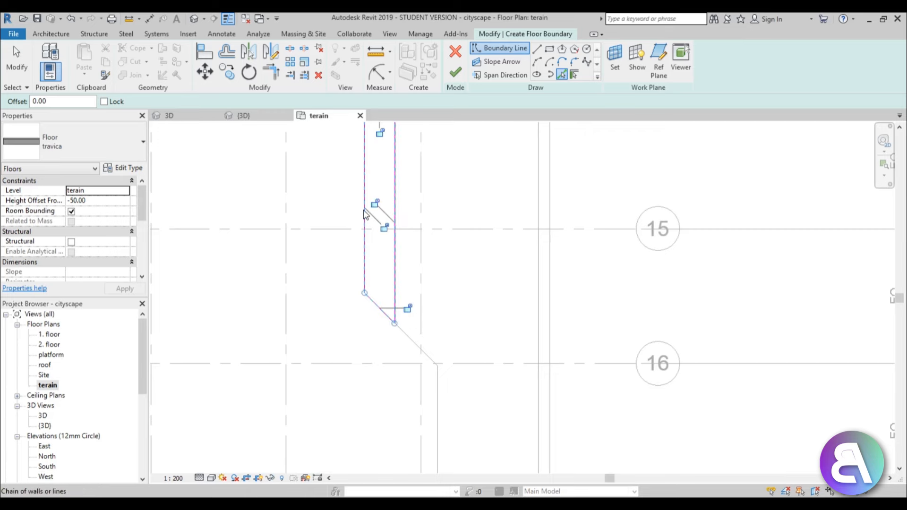
scroll(366, 211, down, 2)
middle_drag(373, 217, 376, 229)
click(453, 74)
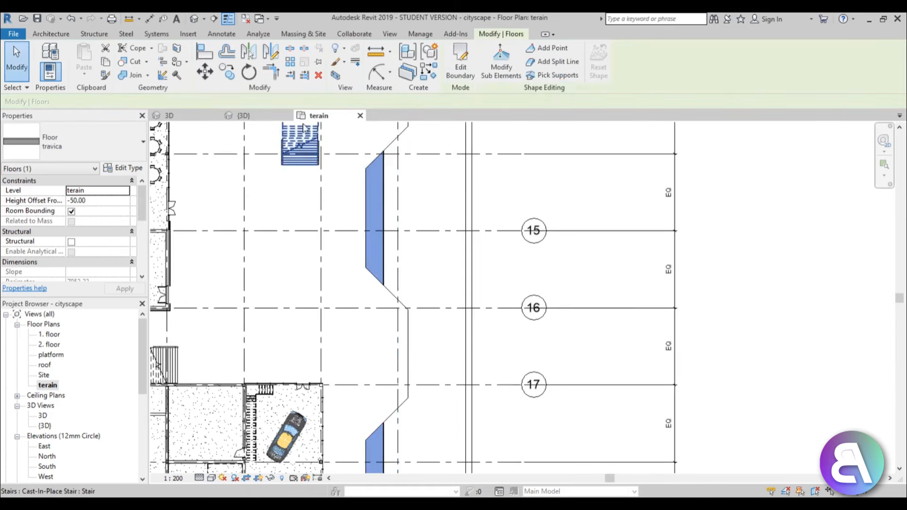
- In the 3D view named 3D, set the travica floor's height offset from level to 0.00
click(200, 18)
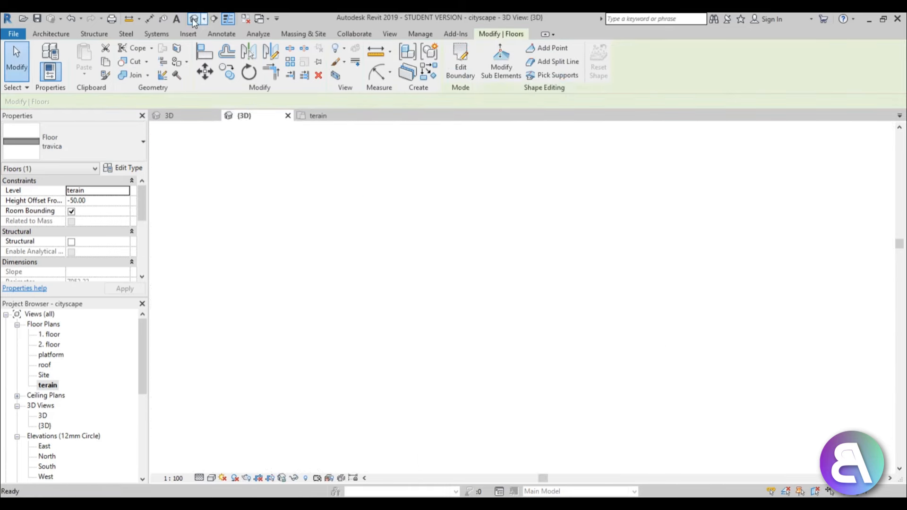
double_click(43, 416)
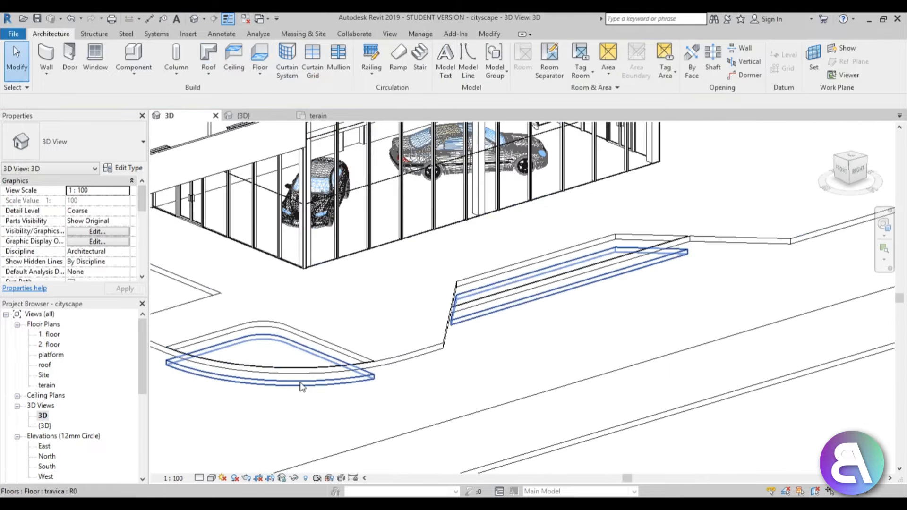
click(303, 386)
scroll(318, 347, up, 4)
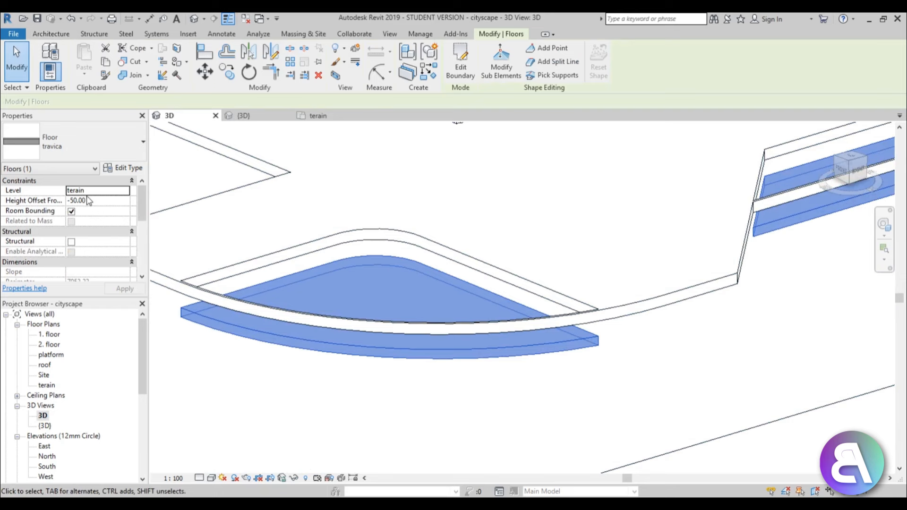
click(95, 199)
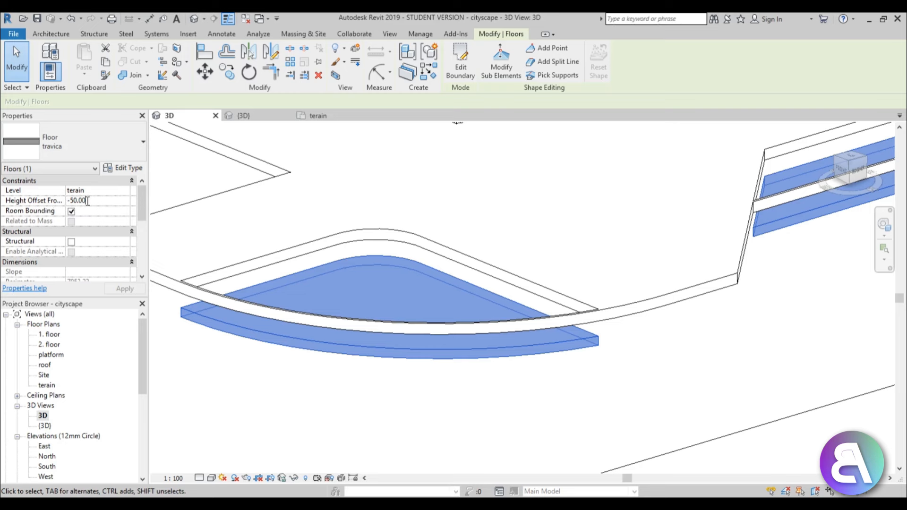
click(69, 201)
text(0.00)
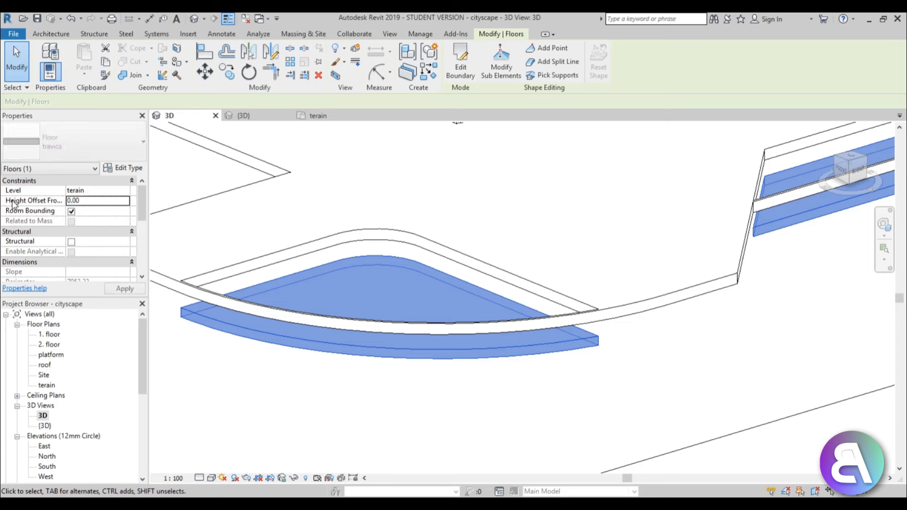
click(118, 289)
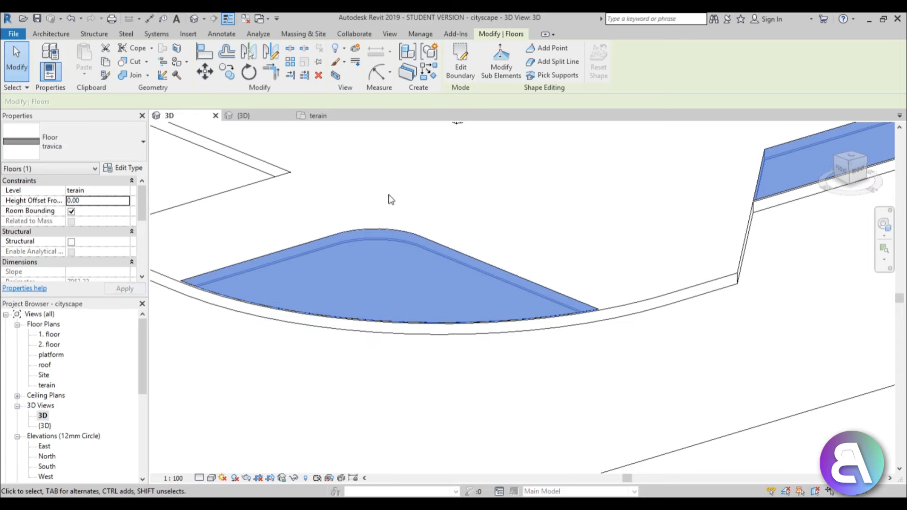
- Examine the travica floor in the corner cutout and the street recesses from several angles in 3D
scroll(189, 290, up, 4)
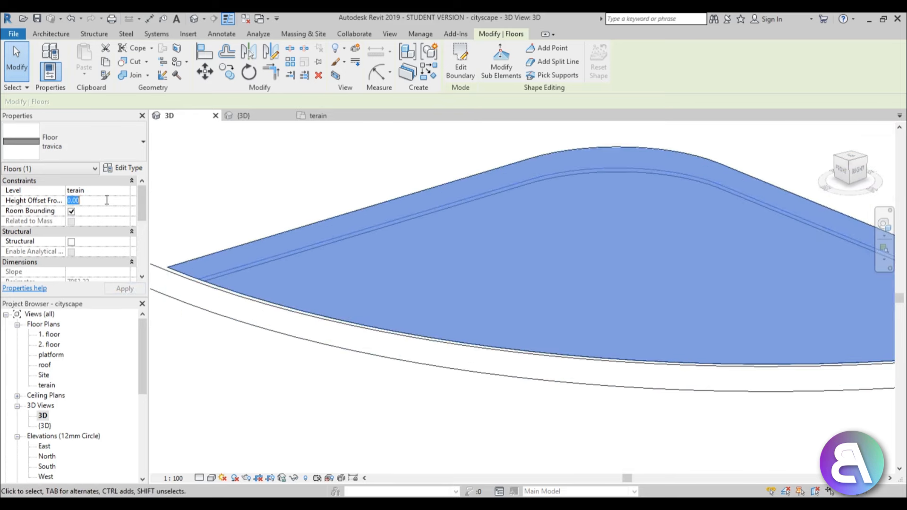
click(261, 204)
middle_drag(264, 198, 308, 261)
scroll(399, 200, down, 3)
middle_drag(399, 201, 373, 219)
scroll(492, 226, down, 2)
shift+middle_drag(492, 227, 358, 236)
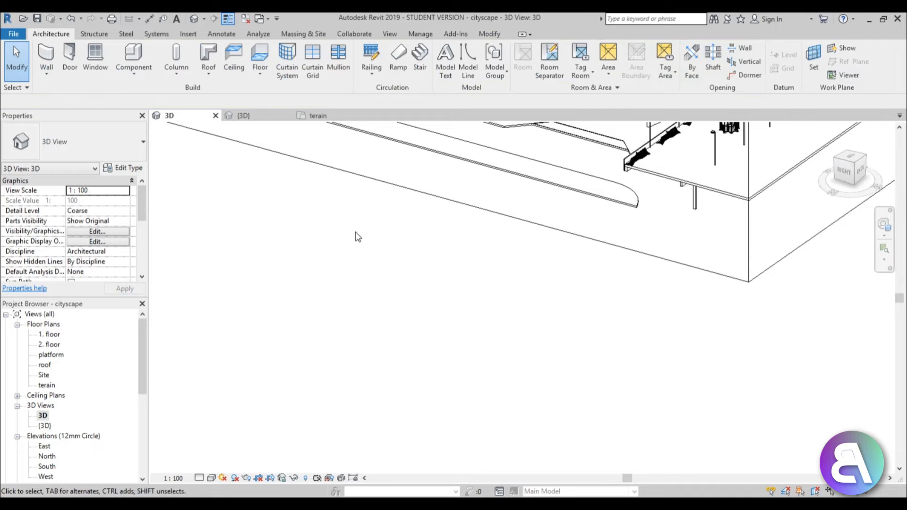
middle_drag(349, 175, 354, 296)
scroll(356, 298, up, 2)
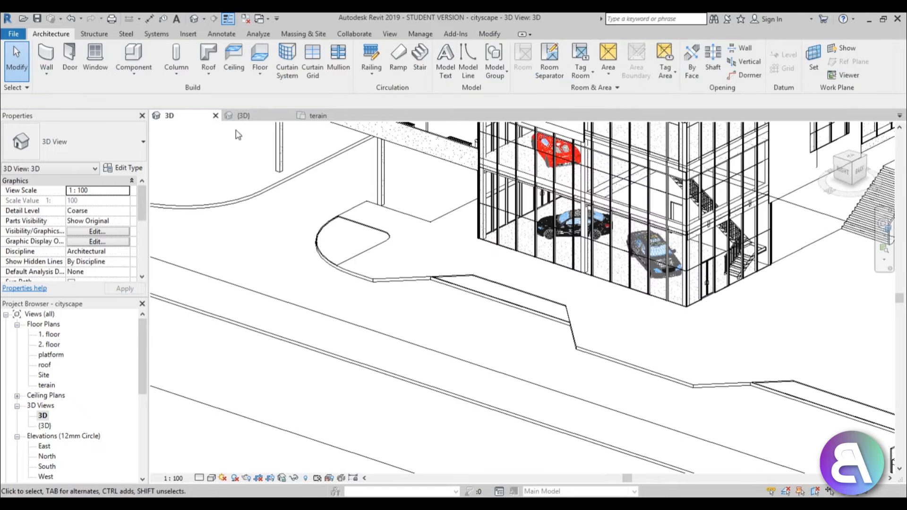
- Create an in-place component in the Generic Models category, keeping the suggested name
click(134, 71)
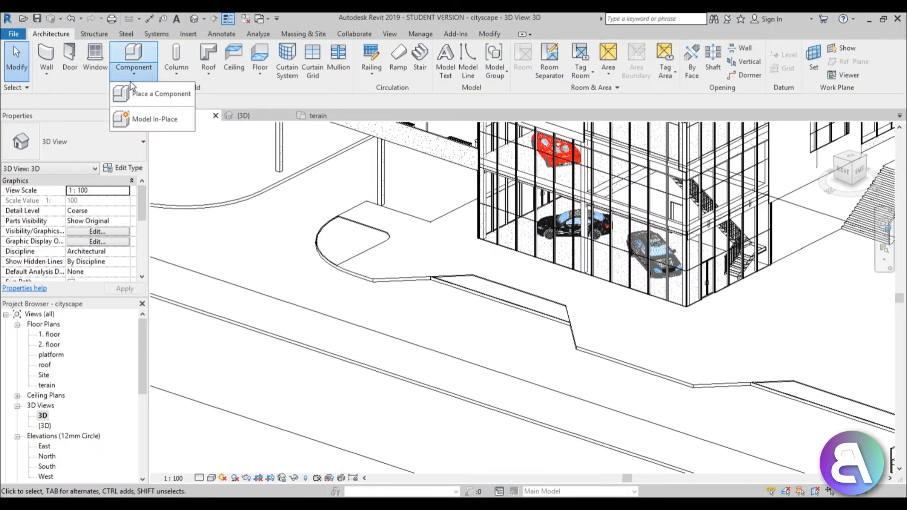
click(144, 120)
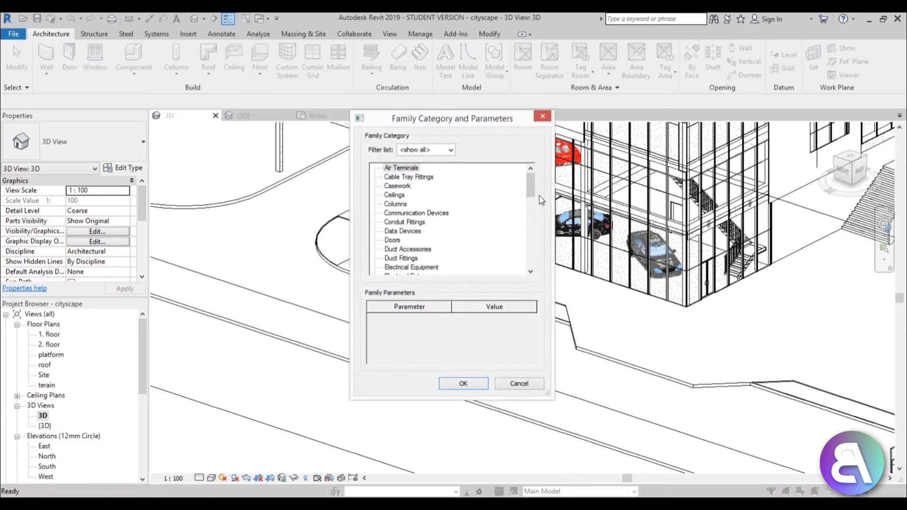
drag(531, 195, 532, 220)
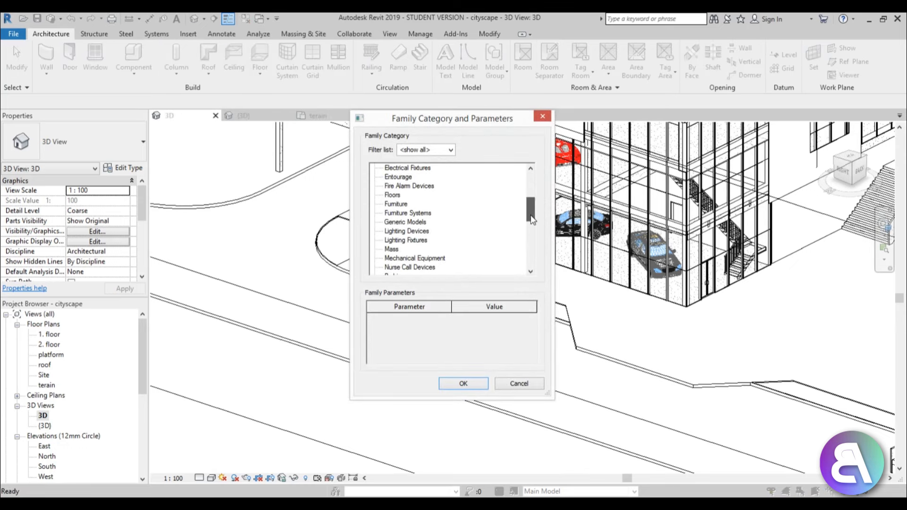
double_click(408, 222)
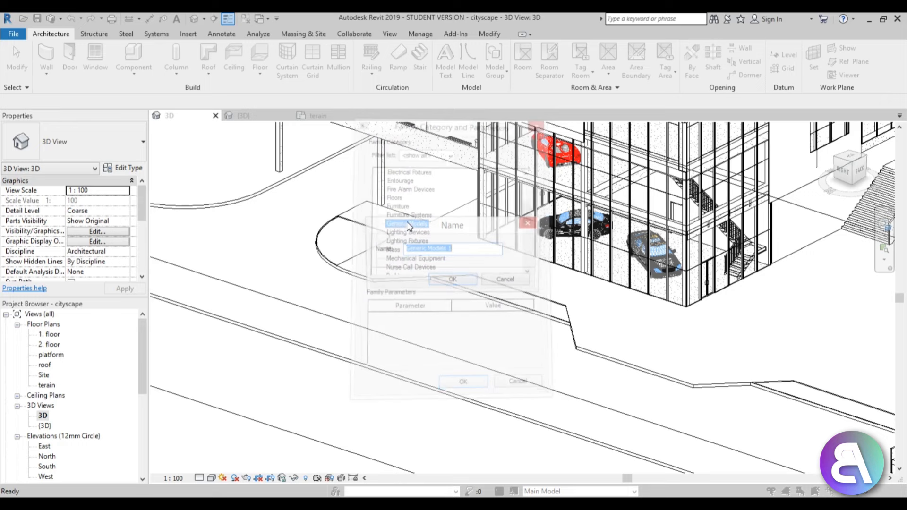
click(449, 280)
- Start a sweep with a sketched path on the tortoar_podrum floor's face as work plane, using existing edges for the path lines
scroll(395, 303, down, 5)
shift+middle_drag(394, 303, 510, 297)
scroll(344, 352, up, 4)
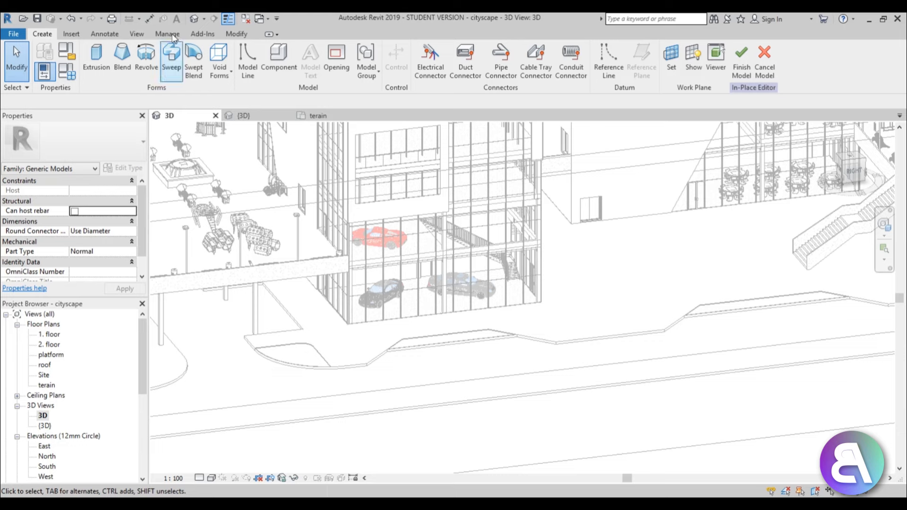
click(173, 69)
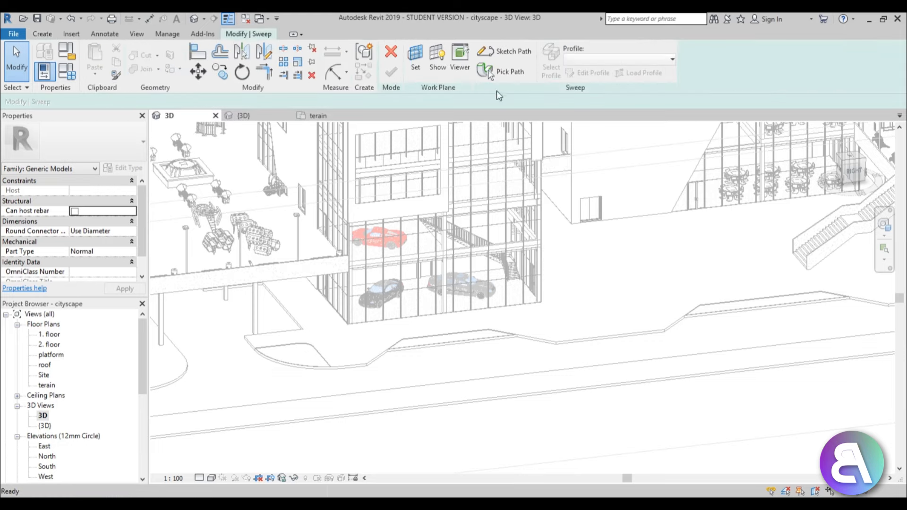
click(513, 53)
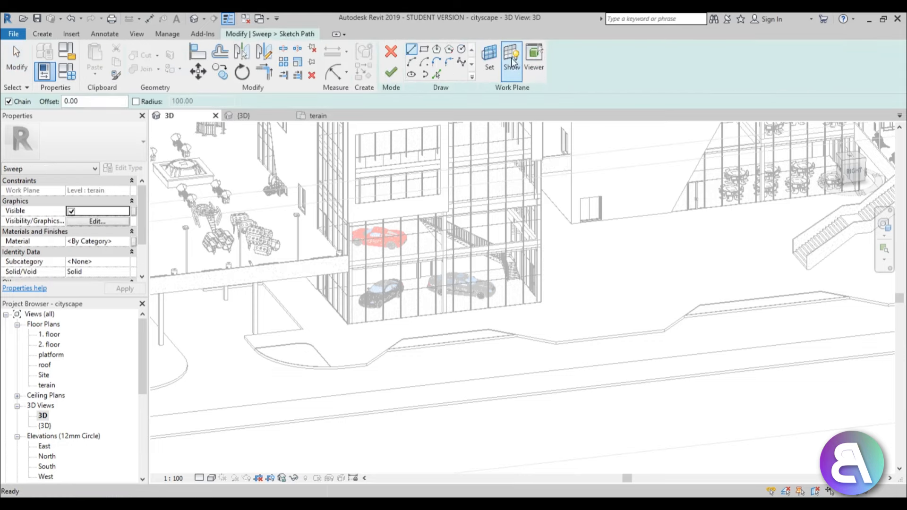
click(495, 74)
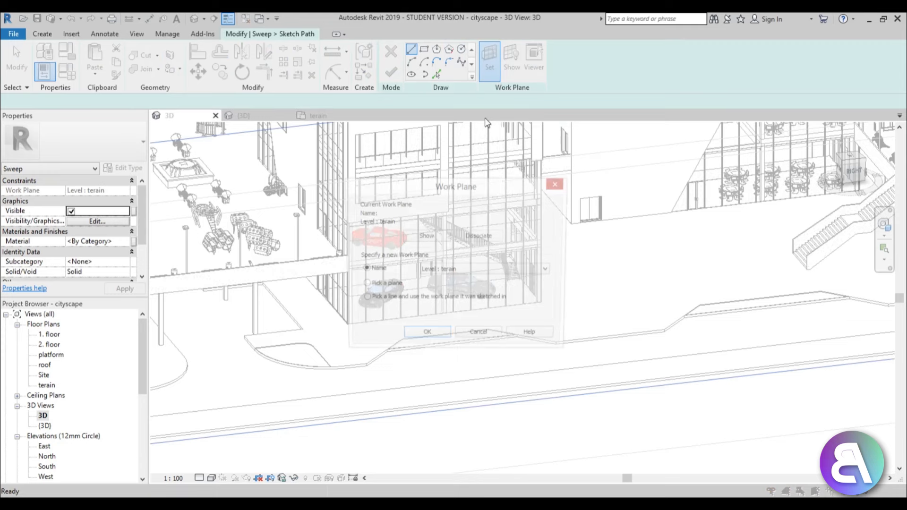
click(425, 337)
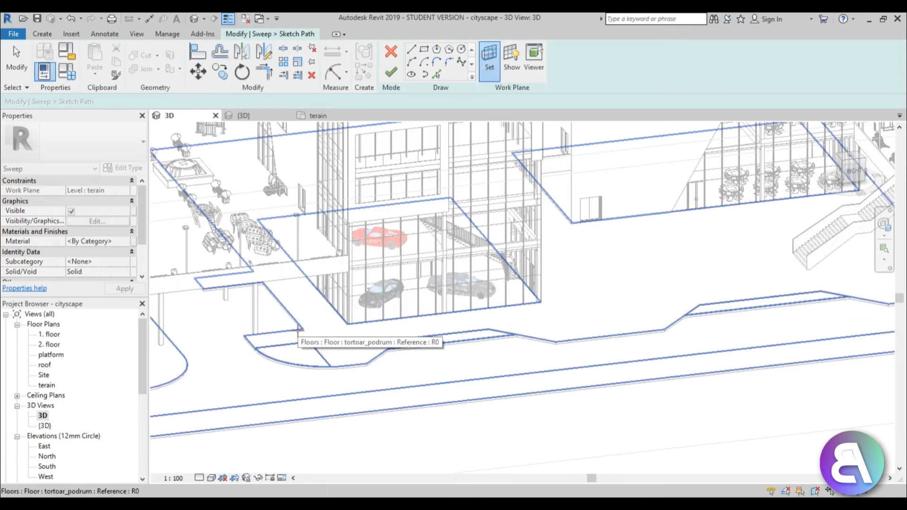
click(298, 333)
click(438, 74)
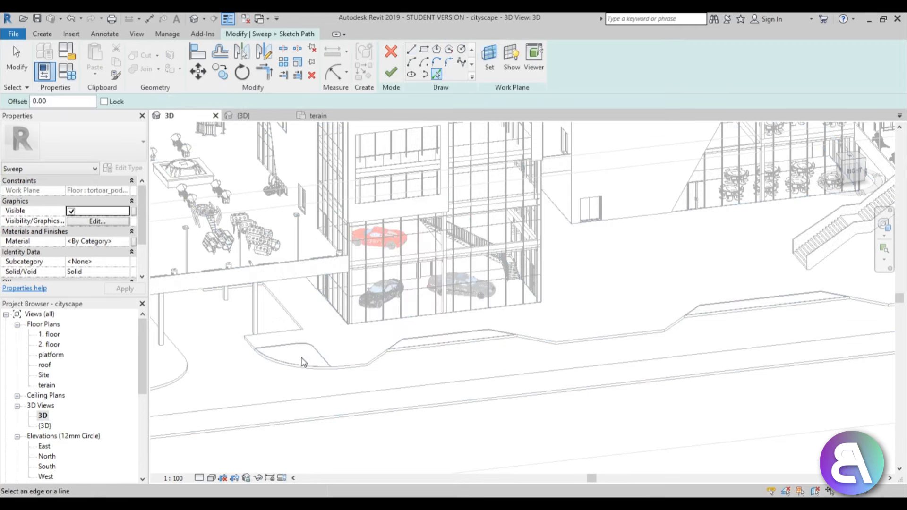
- Pick the sidewalk's edges around the building corner as path lines, including the short end edge, the curved edge and the adjoining straight edge
scroll(293, 350, up, 4)
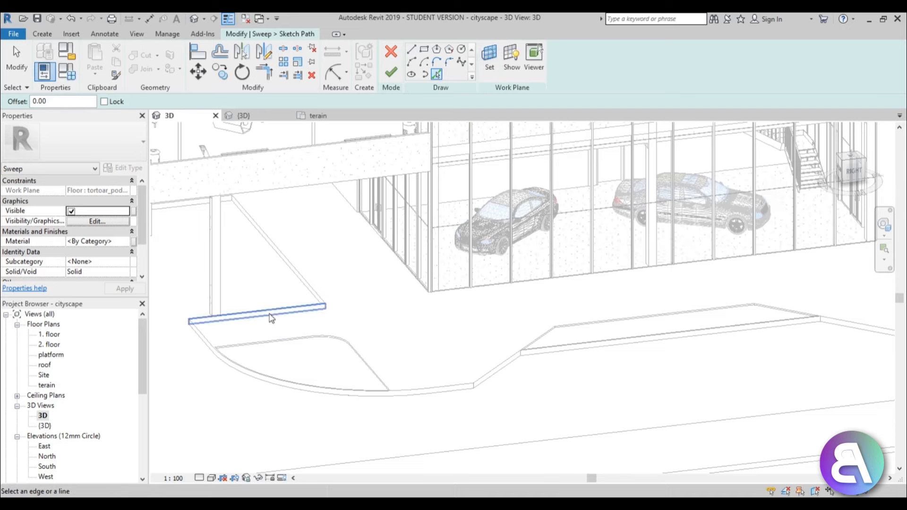
click(274, 316)
click(206, 348)
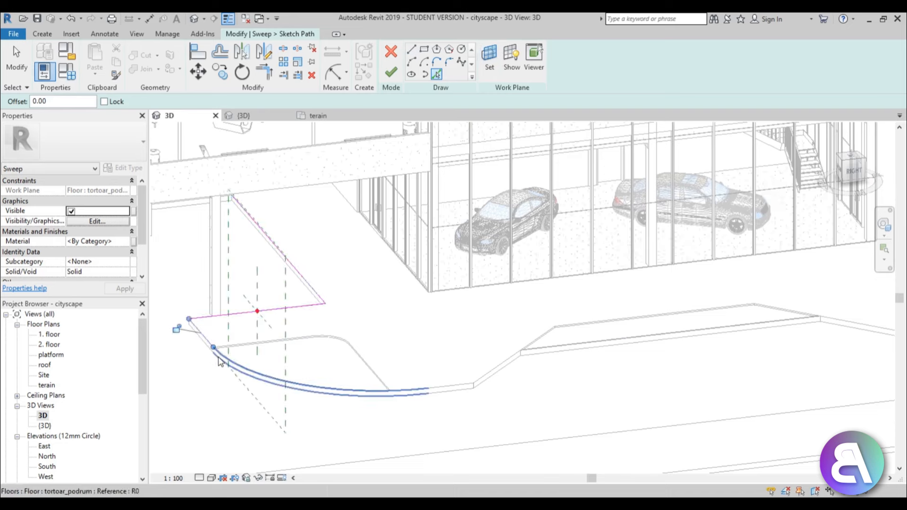
click(223, 361)
click(463, 385)
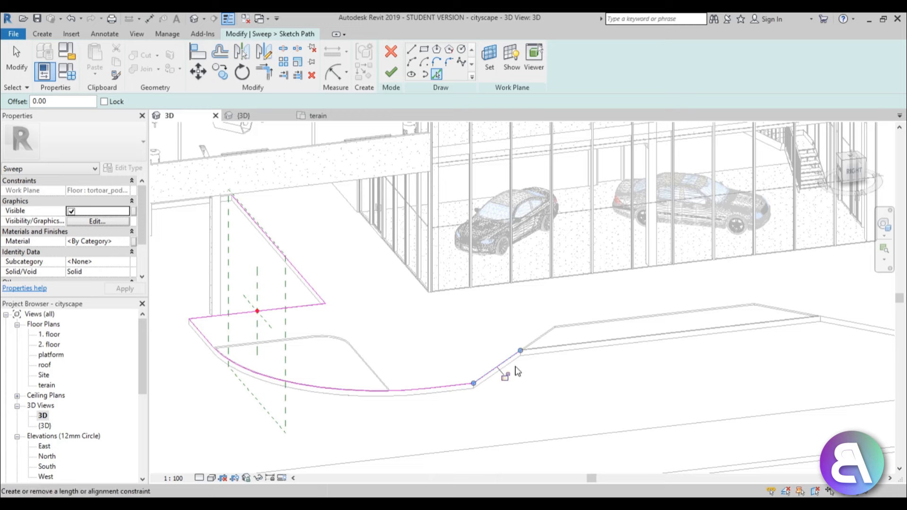
- Extend the sweep path along the straight and angled outer sidewalk edges between the two street recesses
mouse_move(543, 358)
middle_down()
mouse_move(397, 411)
mouse_move(412, 345)
middle_up()
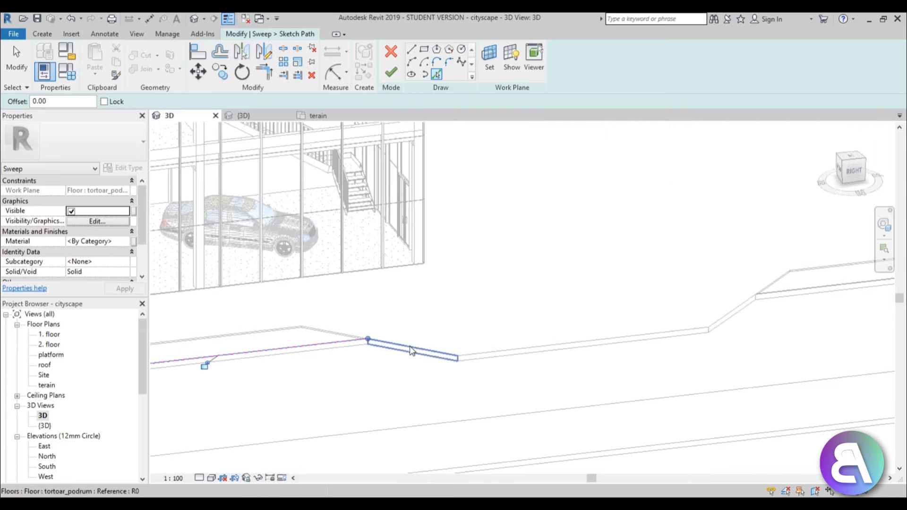
click(411, 350)
click(733, 317)
click(768, 302)
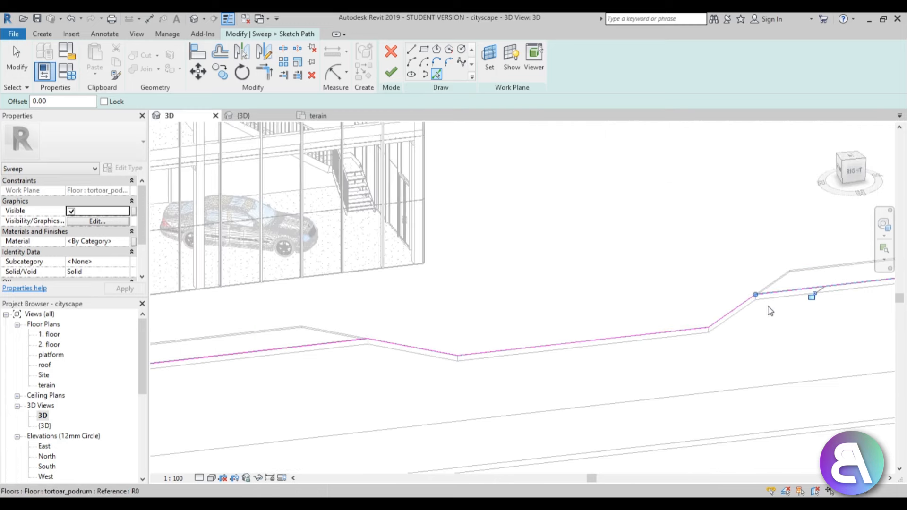
- Continue the sweep path past the second recess, around the far curved corner and along the straight edge beneath the stairs
middle_drag(726, 346, 134, 442)
click(509, 366)
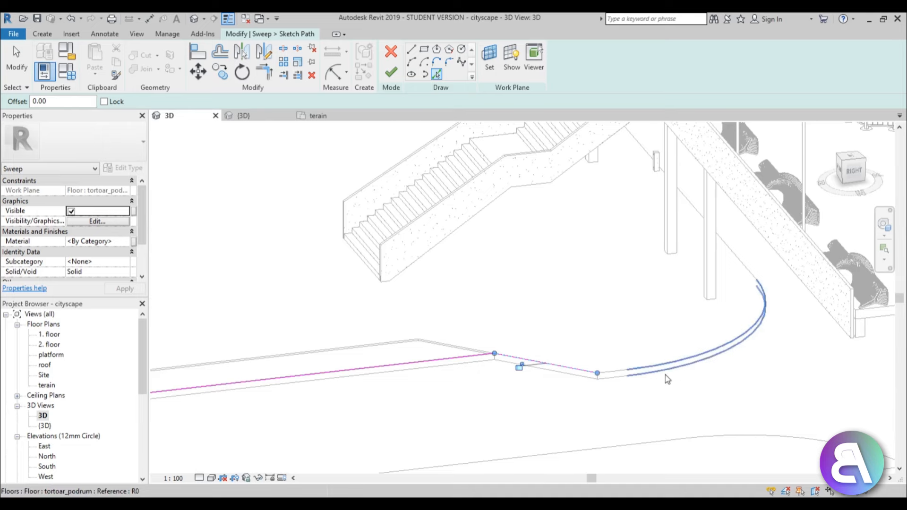
click(630, 378)
click(753, 273)
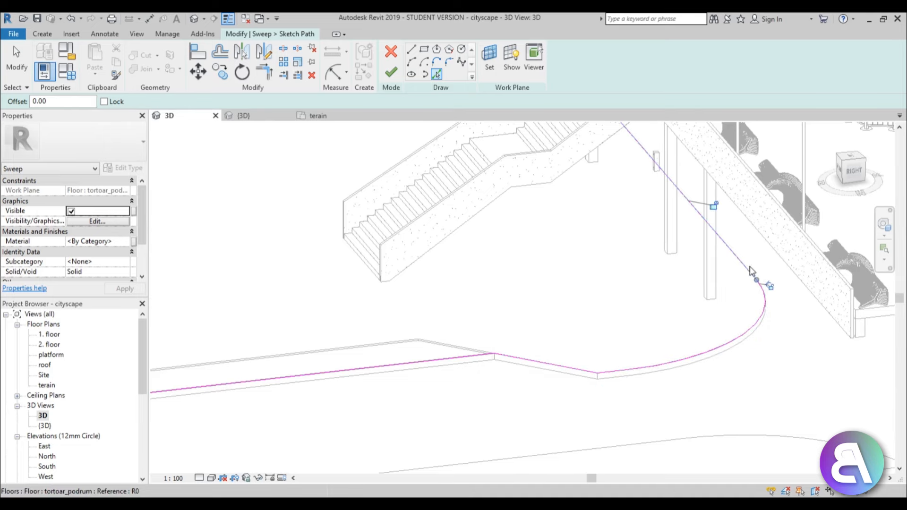
- Check the picked path lines along the whole sidewalk and finish the sweep's path sketch
scroll(753, 274, down, 5)
middle_drag(217, 360, 572, 364)
scroll(534, 351, up, 5)
shift+middle_drag(457, 334, 481, 374)
scroll(405, 316, down, 2)
scroll(393, 340, down, 5)
scroll(461, 361, up, 9)
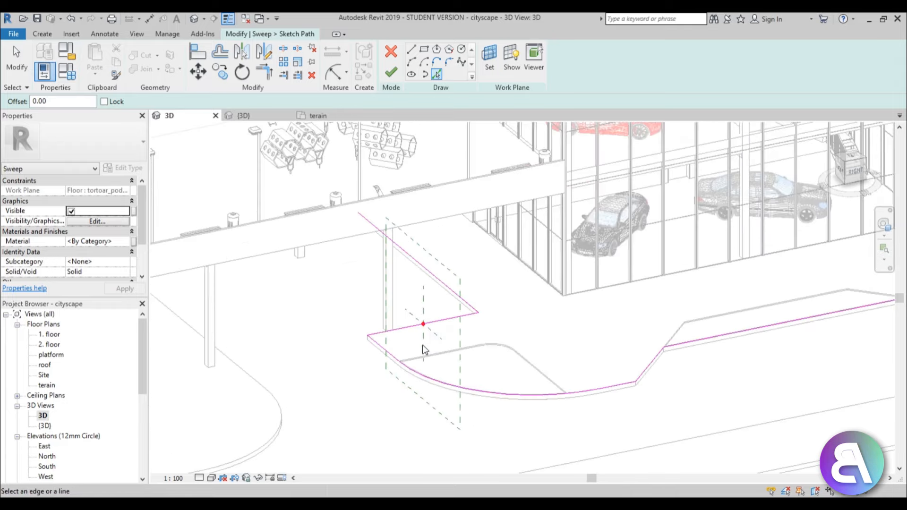
shift+middle_drag(399, 360, 421, 362)
middle_drag(568, 350, 53, 293)
scroll(52, 290, down, 2)
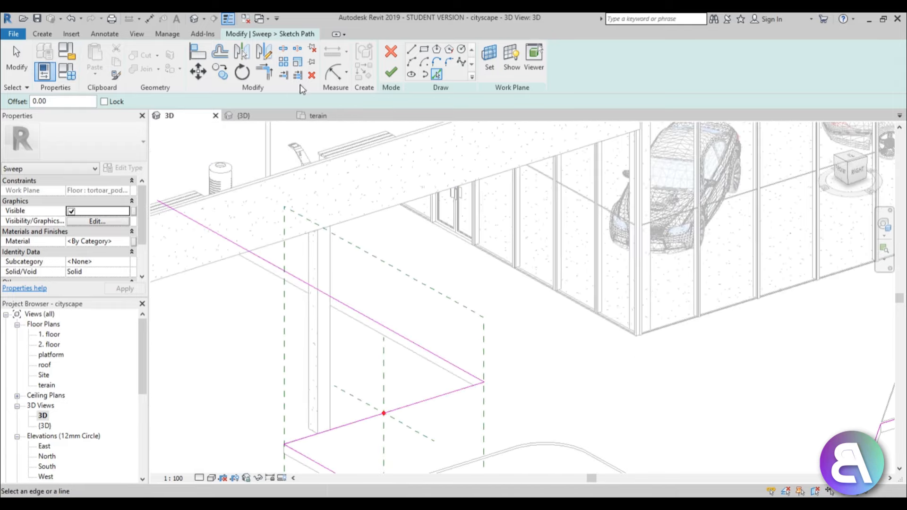
click(398, 76)
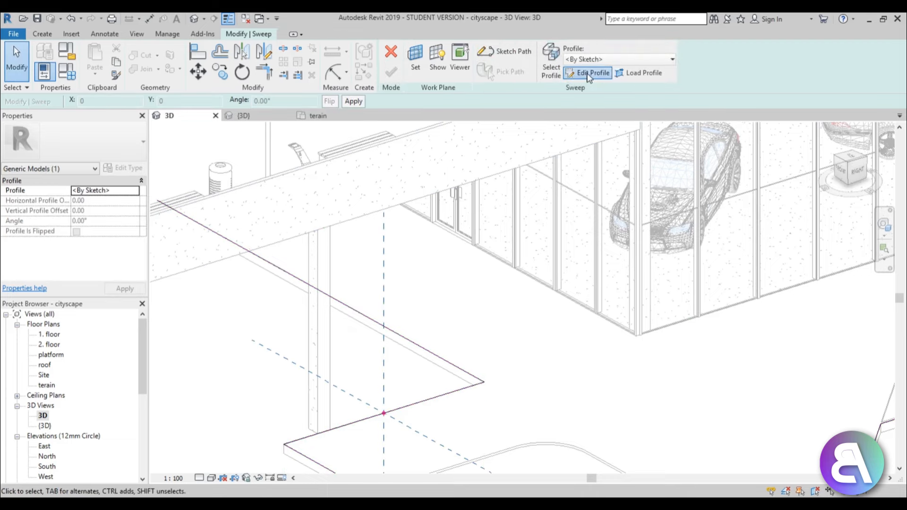
- Open the sweep's profile for sketching and draw a vertical line about 26 long down from the path's reference point
click(589, 76)
scroll(410, 231, down, 4)
shift+middle_drag(381, 349, 537, 326)
scroll(615, 349, up, 3)
middle_drag(614, 349, 501, 227)
scroll(474, 250, up, 6)
click(460, 202)
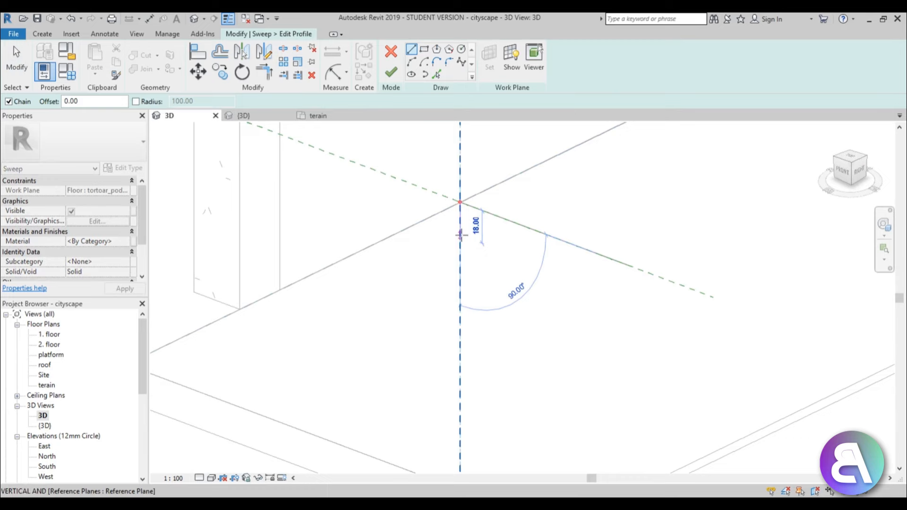
key(Escape)
key(Escape)
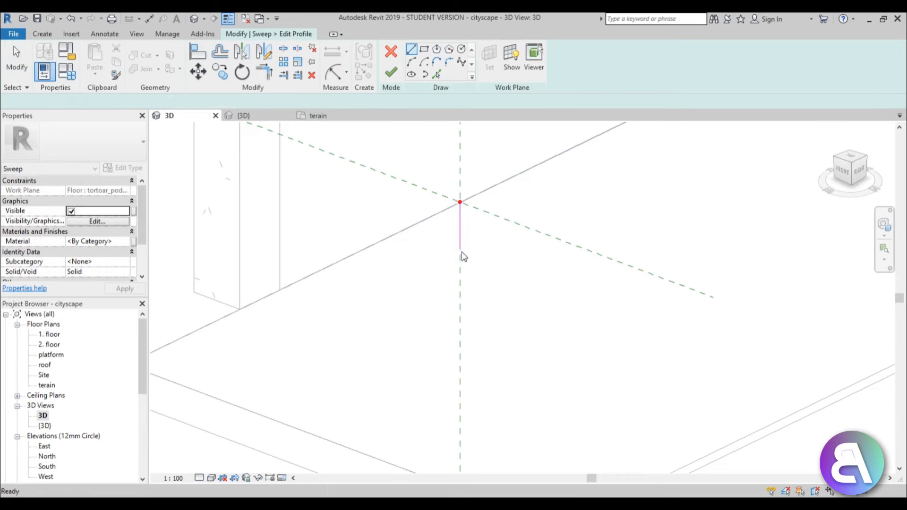
- Shorten the profile's vertical line to 18 by moving its lower end up
shift+middle_drag(472, 236, 457, 296)
scroll(380, 279, down, 5)
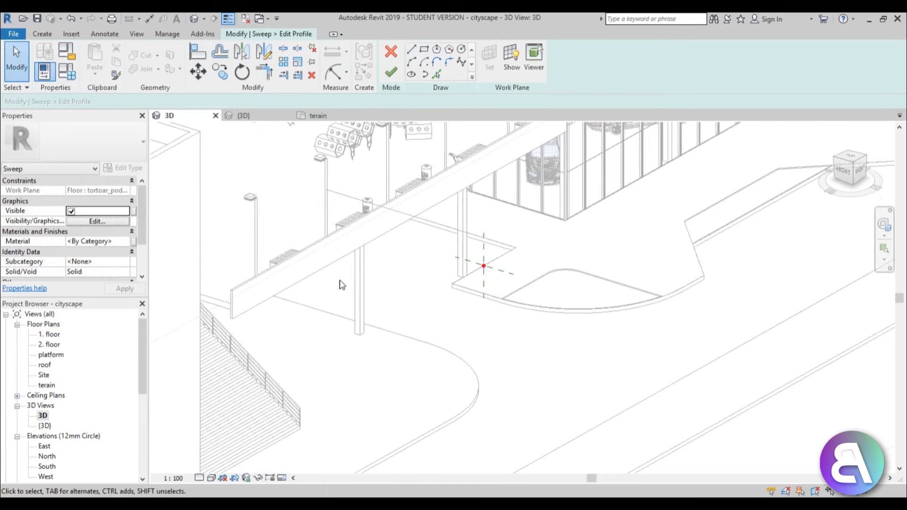
shift+middle_drag(340, 285, 460, 311)
middle_drag(704, 312, 189, 378)
middle_drag(520, 365, 150, 381)
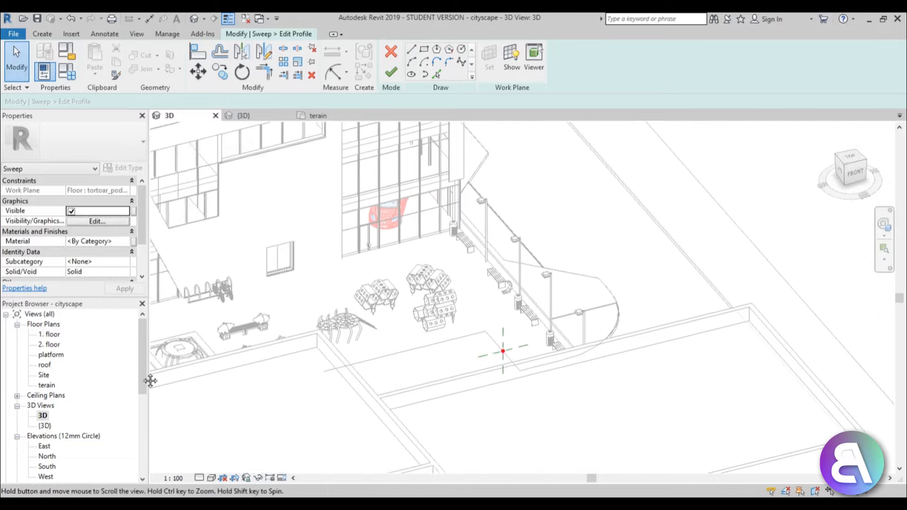
scroll(415, 372, up, 6)
mouse_move(475, 358)
shift+middle_down()
mouse_move(484, 363)
mouse_move(481, 355)
shift+middle_up()
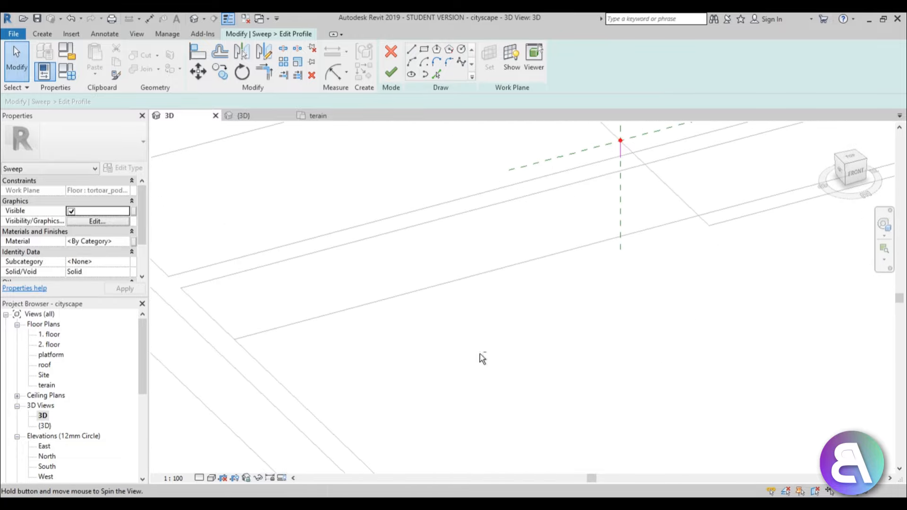
middle_drag(579, 286, 392, 390)
scroll(409, 299, up, 4)
scroll(510, 185, up, 4)
click(399, 228)
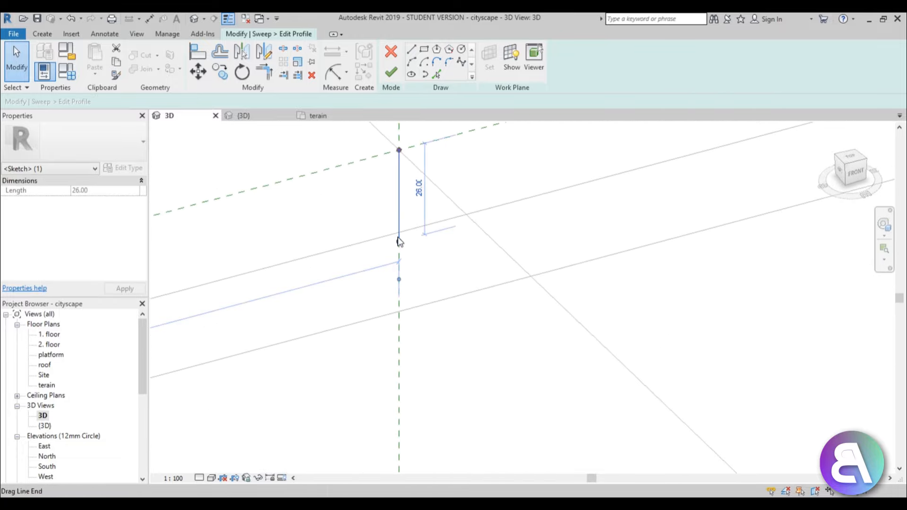
drag(399, 237, 396, 214)
scroll(385, 214, down, 6)
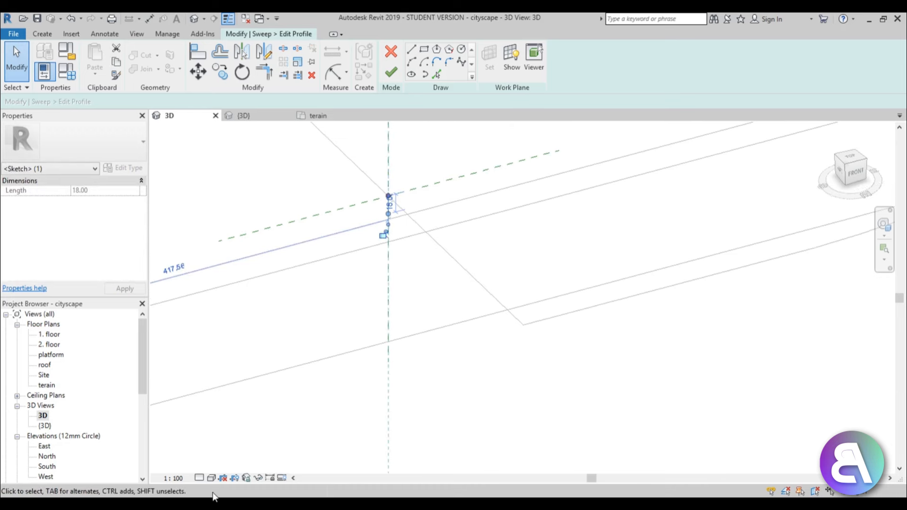
- Set the view's visual style to Wireframe and lengthen the profile's vertical line to 20
click(201, 478)
click(213, 478)
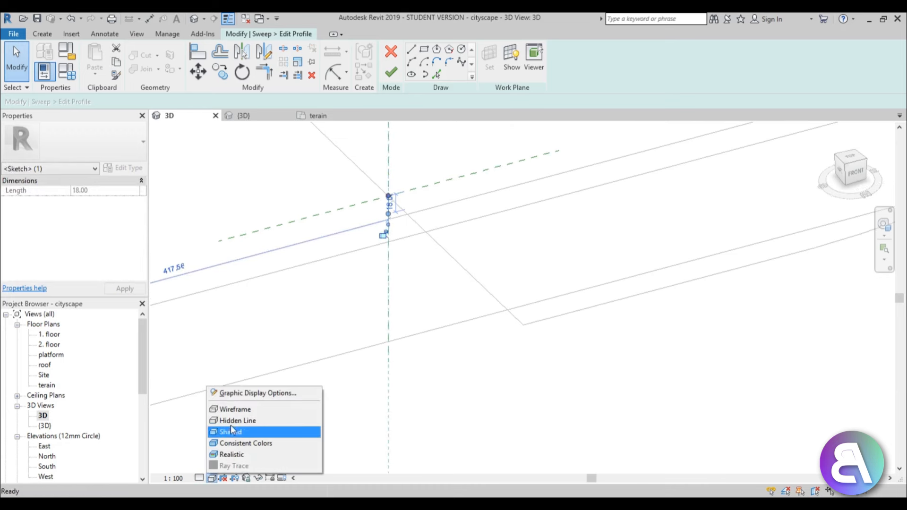
click(232, 409)
scroll(393, 232, up, 2)
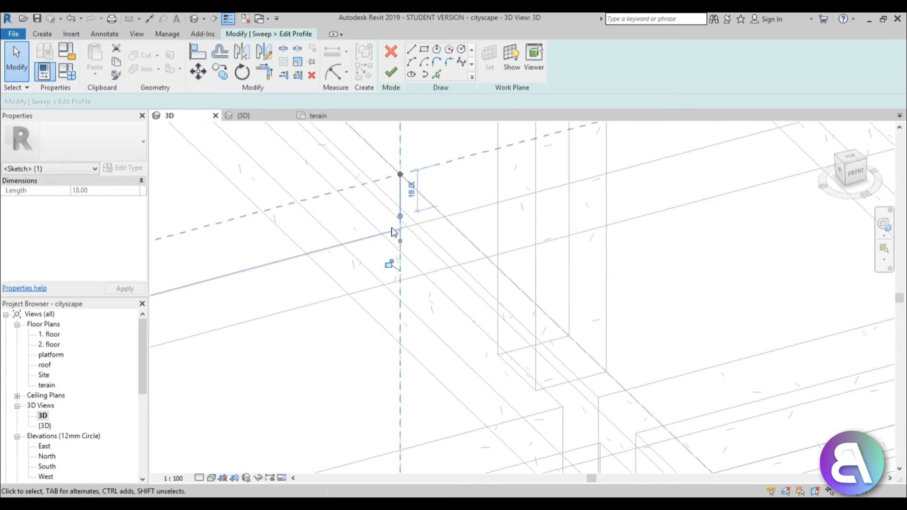
mouse_move(400, 217)
mouse_down()
mouse_move(400, 208)
mouse_move(400, 221)
mouse_up()
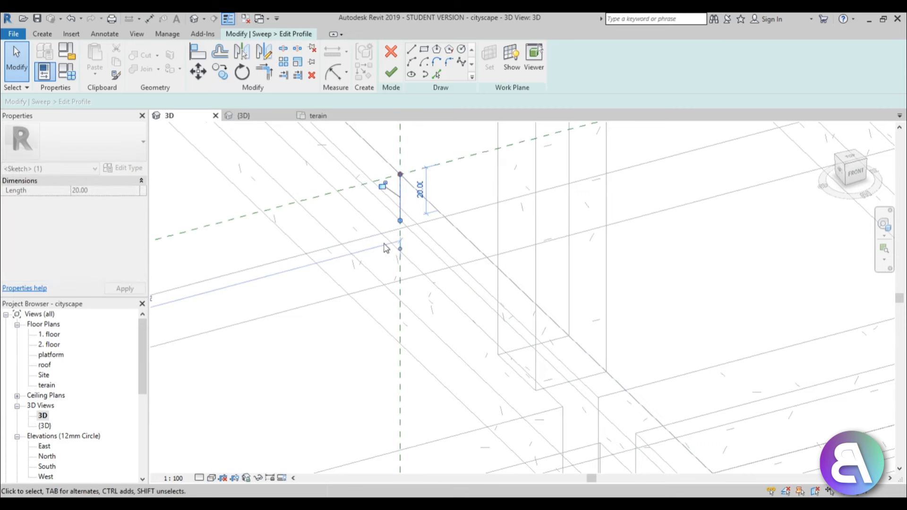
- Close the profile with a 5 long top line, a sloped line, an outer side and a base, and lower the slope's outer corner slightly
click(410, 52)
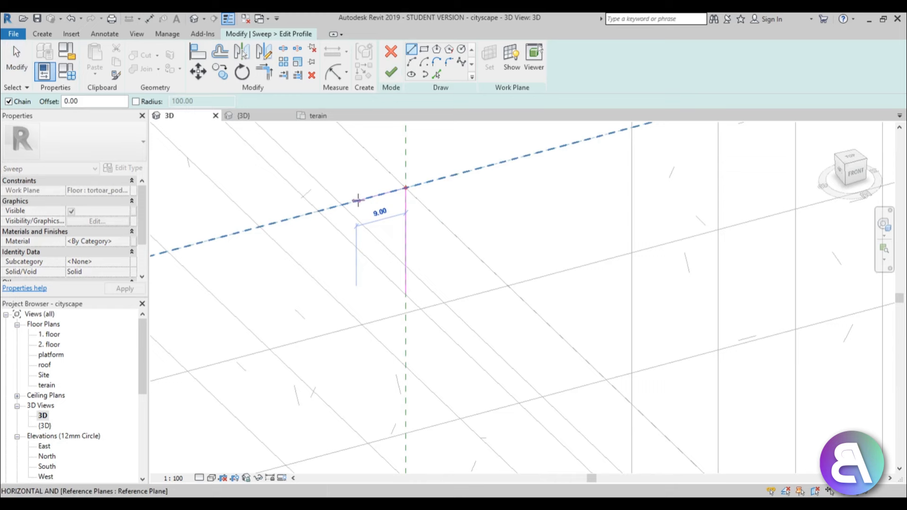
click(378, 195)
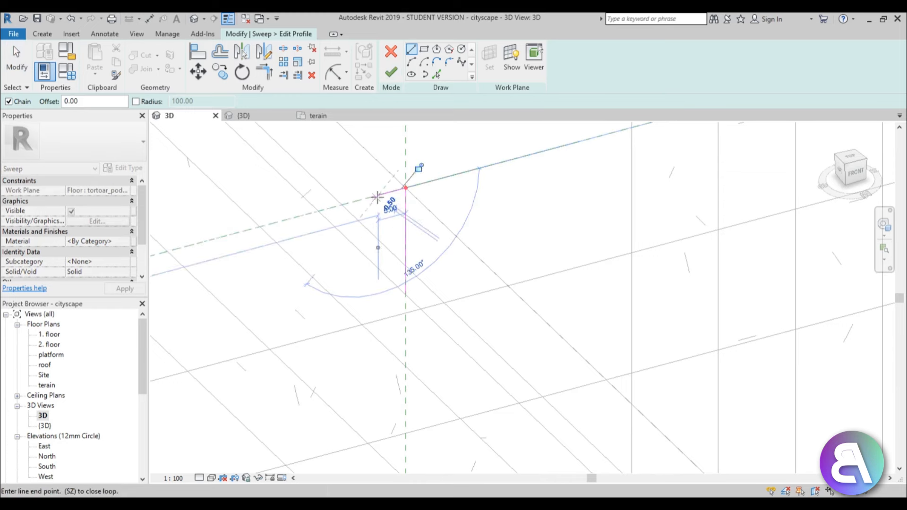
click(336, 247)
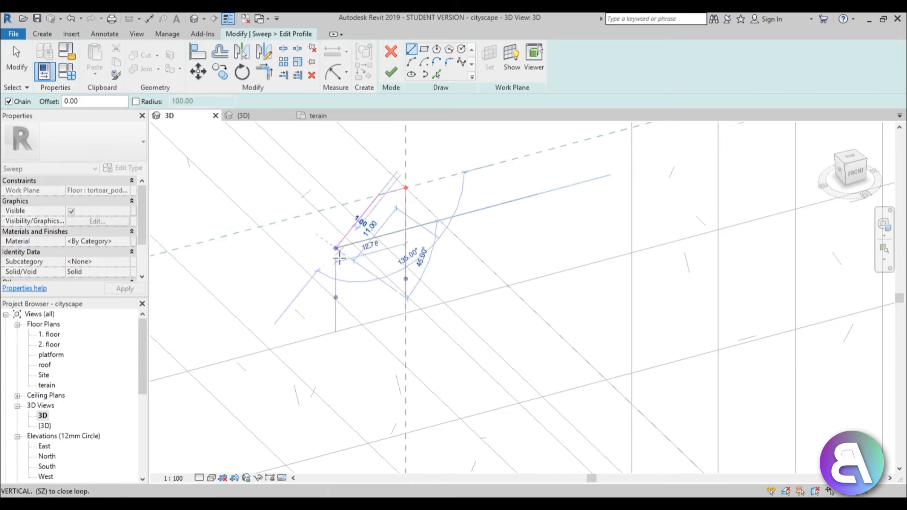
click(336, 312)
click(406, 295)
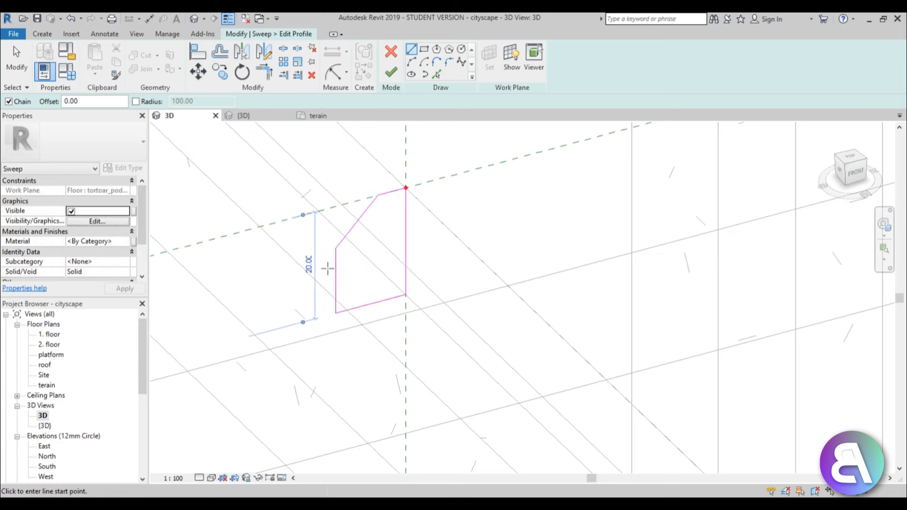
key(Escape)
mouse_move(344, 265)
mouse_down()
mouse_move(311, 244)
mouse_move(336, 259)
mouse_up()
click(387, 235)
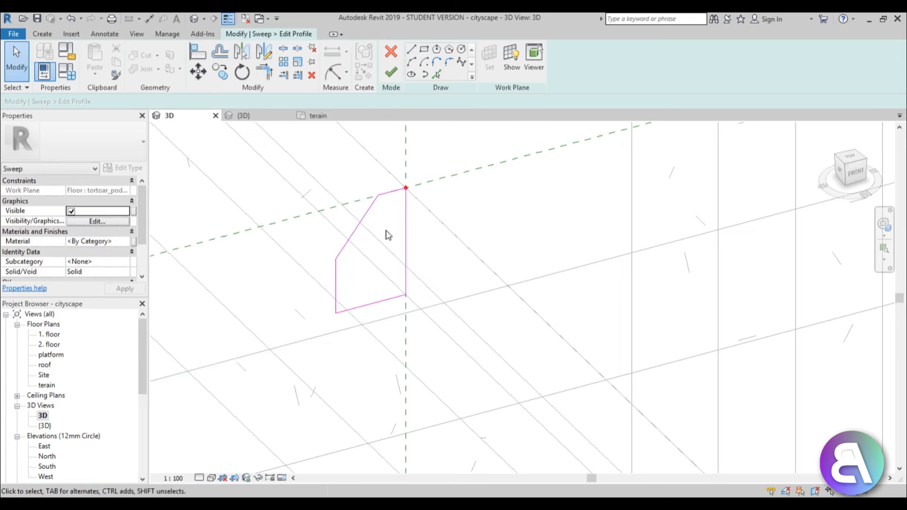
- Search the materials for white and assign Gypsum Wall Board to the sweep
scroll(369, 200, down, 4)
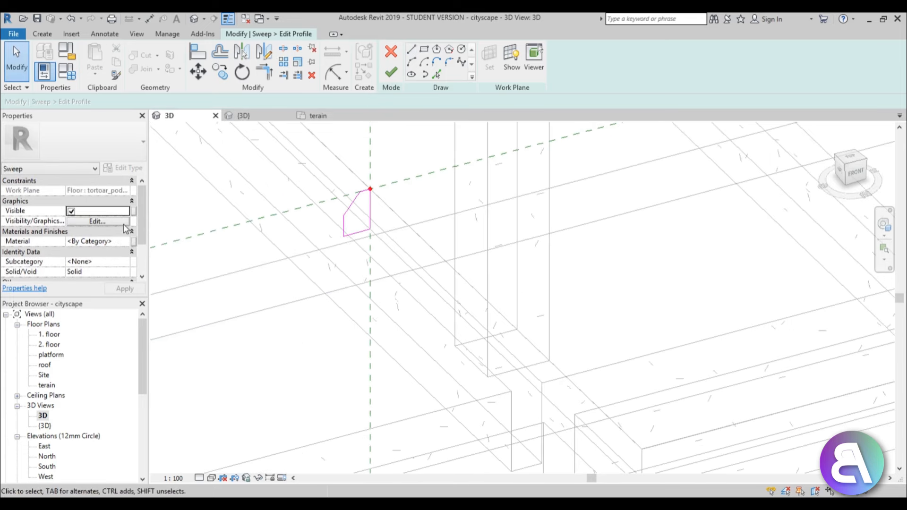
click(125, 244)
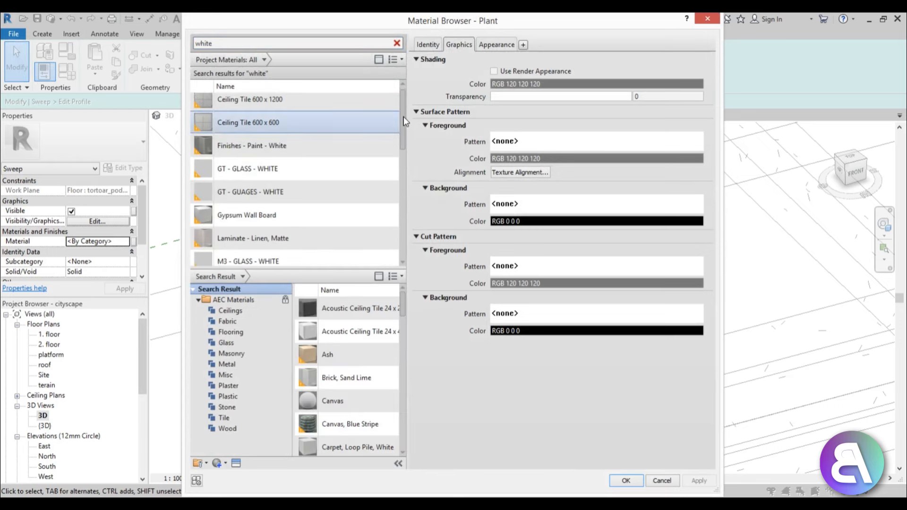
scroll(264, 142, down, 2)
double_click(263, 166)
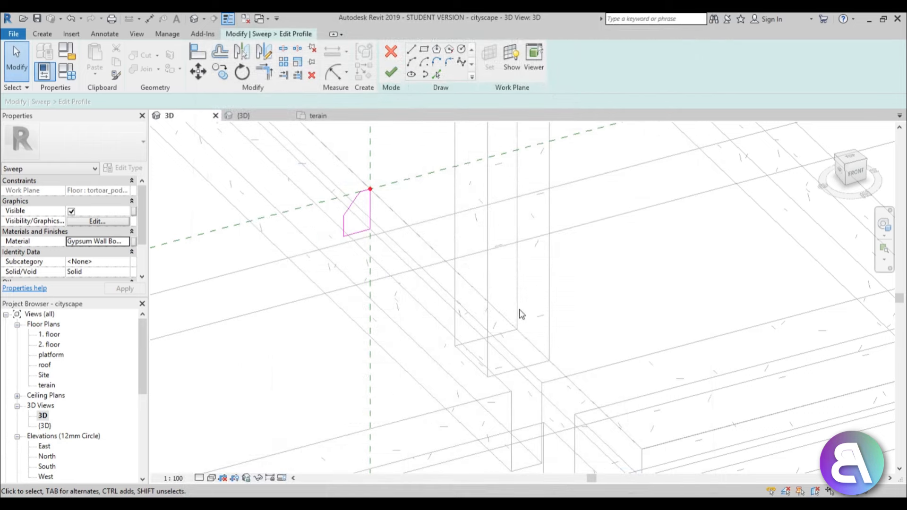
- Finish the curb profile sketch and complete the sweep along the sidewalk path
click(393, 77)
scroll(344, 169, down, 3)
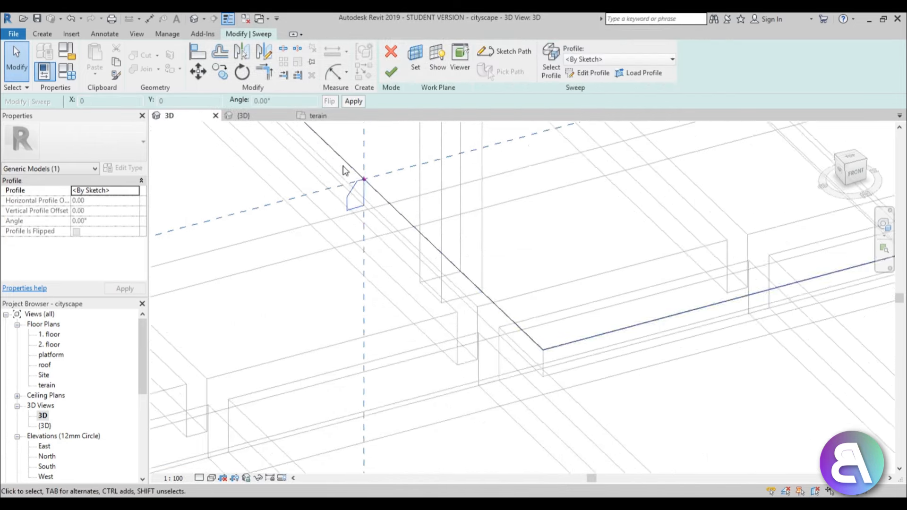
middle_drag(343, 193, 292, 269)
scroll(292, 269, down, 2)
click(390, 77)
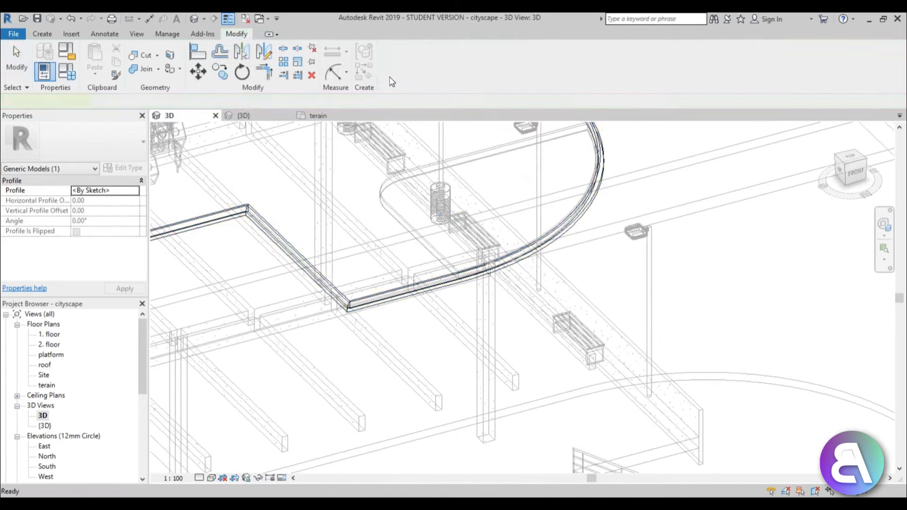
- Review the swept curb around the sidewalk corner and finish the in-place model
scroll(373, 309, down, 5)
shift+middle_drag(418, 311, 260, 325)
middle_drag(321, 286, 405, 226)
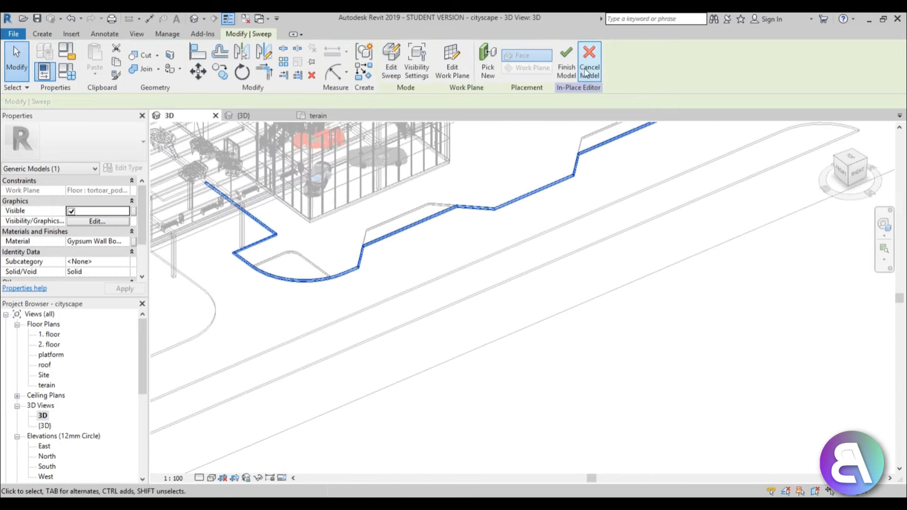
click(567, 71)
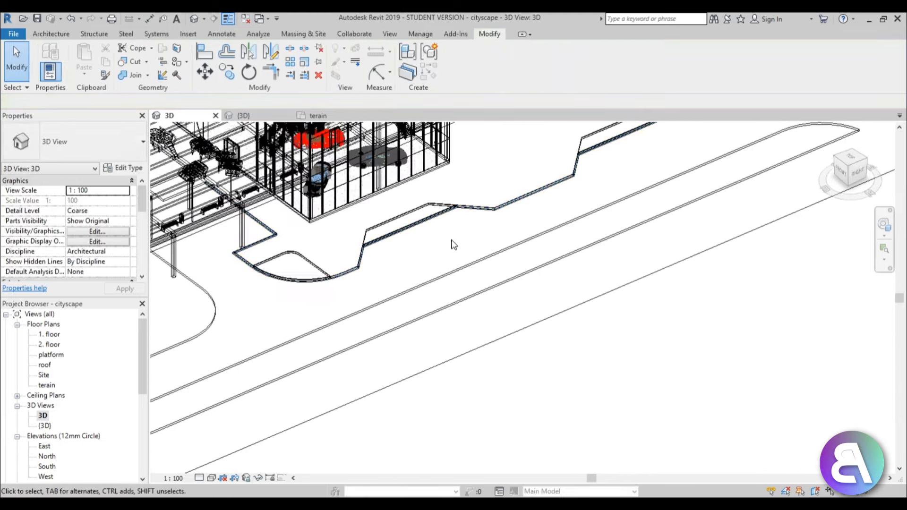
- Examine the finished curb along the sidewalk and the surrounding street edges in 3D
scroll(451, 246, down, 3)
middle_drag(451, 246, 434, 324)
scroll(434, 323, up, 3)
middle_drag(393, 353, 404, 315)
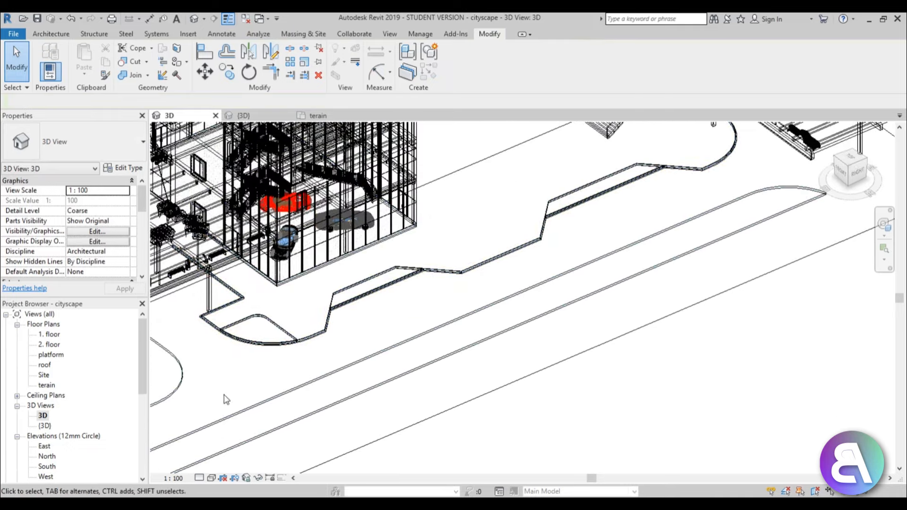
scroll(371, 356, down, 3)
middle_drag(342, 365, 373, 348)
scroll(447, 326, up, 4)
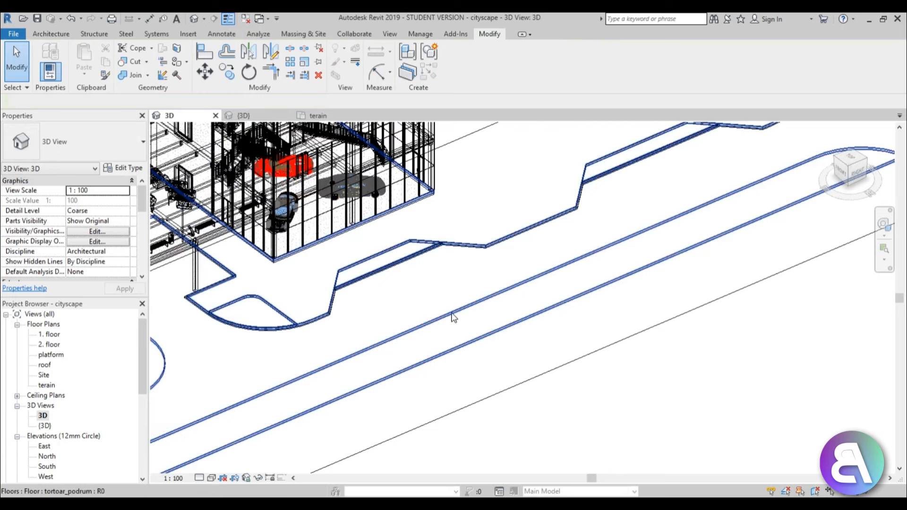
scroll(468, 249, down, 2)
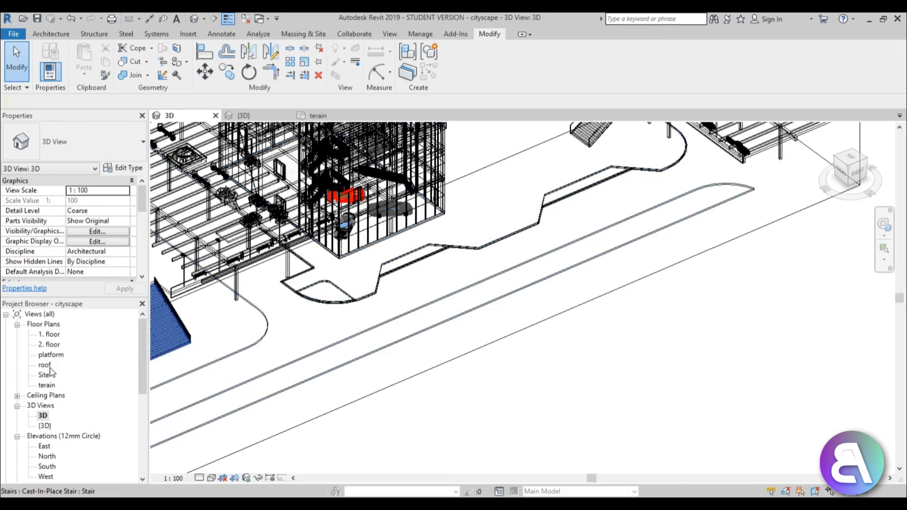
- Start a new floor in the terain floor plan using the asfalt floor type
double_click(46, 385)
scroll(358, 282, down, 3)
scroll(358, 282, up, 4)
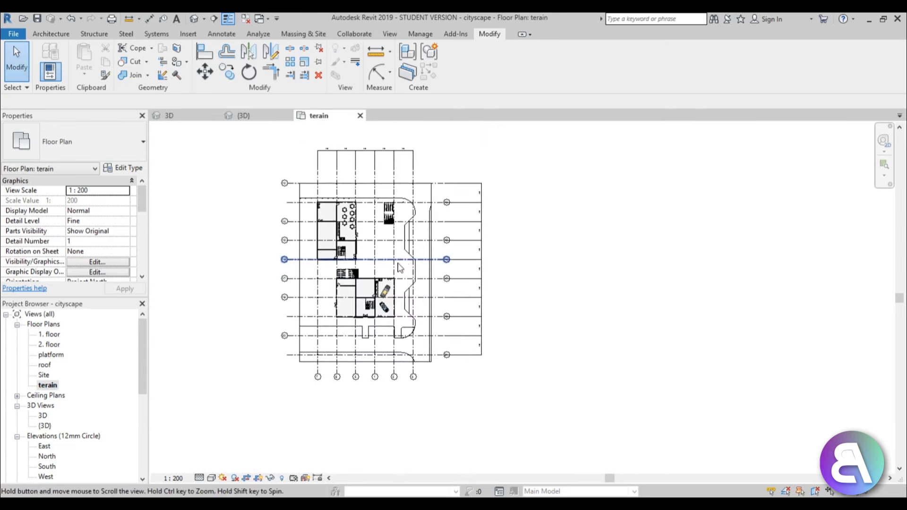
scroll(358, 282, down, 1)
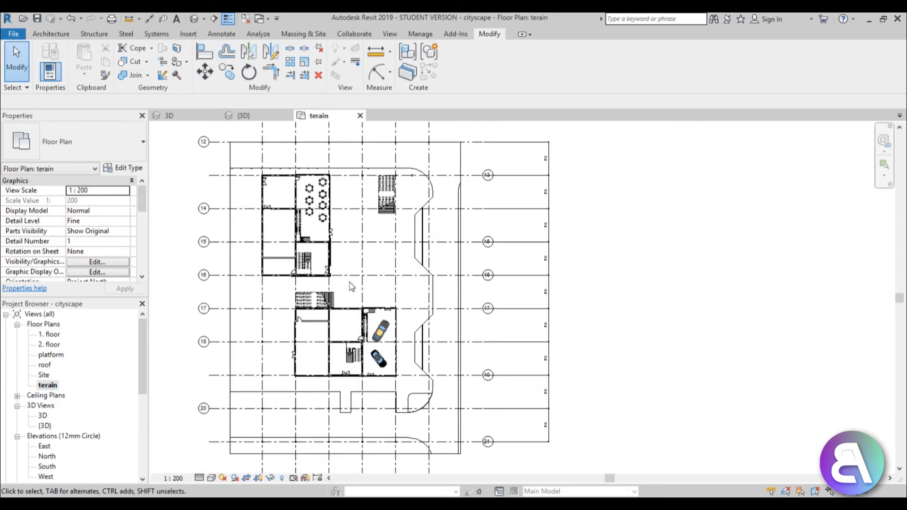
click(51, 34)
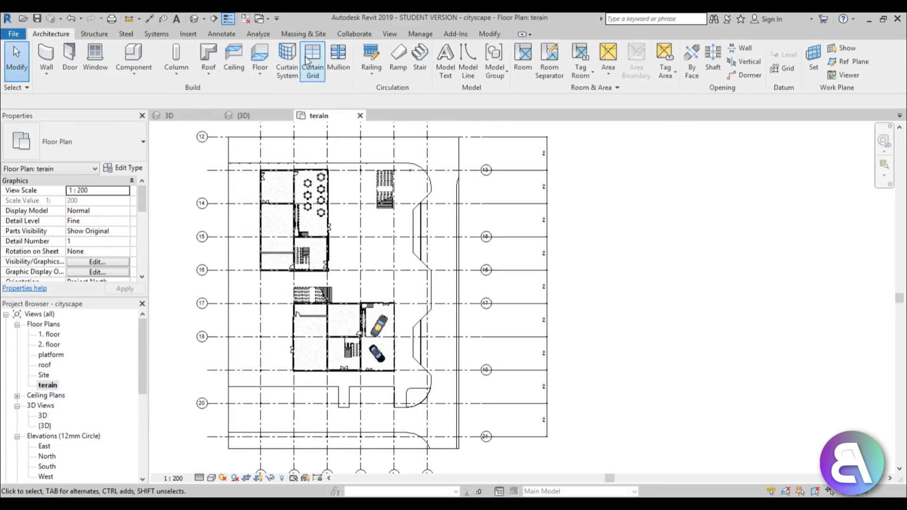
click(265, 54)
click(58, 138)
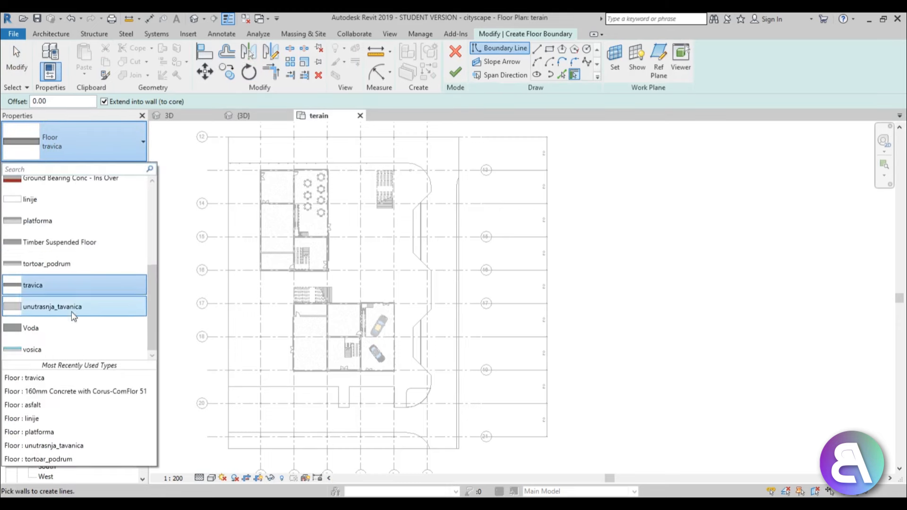
scroll(72, 311, up, 3)
click(47, 232)
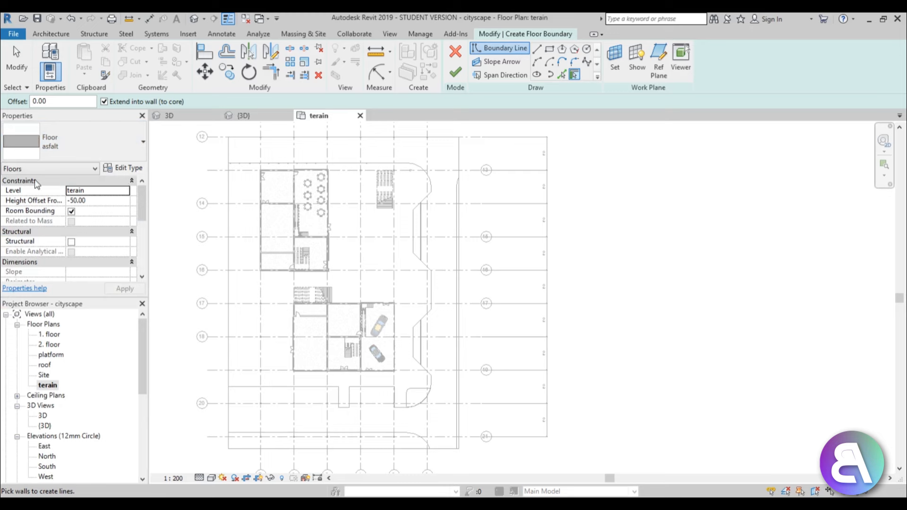
- Sketch a rectangular floor boundary around the whole site, set its height offset to -20, and finish without attaching the walls
click(549, 49)
scroll(416, 246, down, 4)
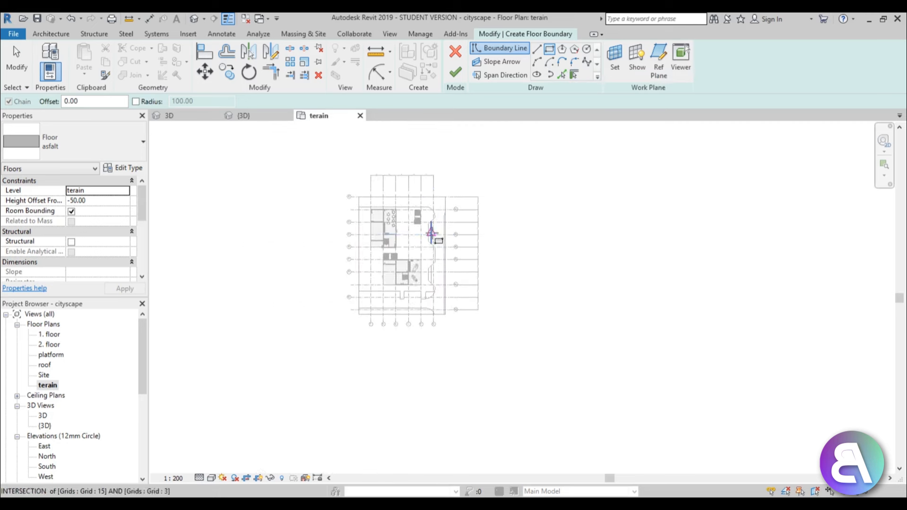
scroll(412, 254, up, 2)
click(275, 162)
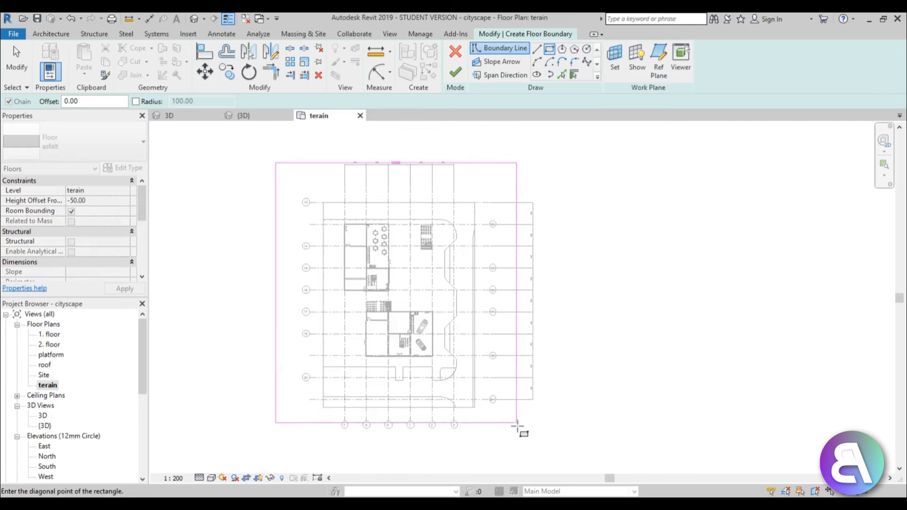
click(527, 442)
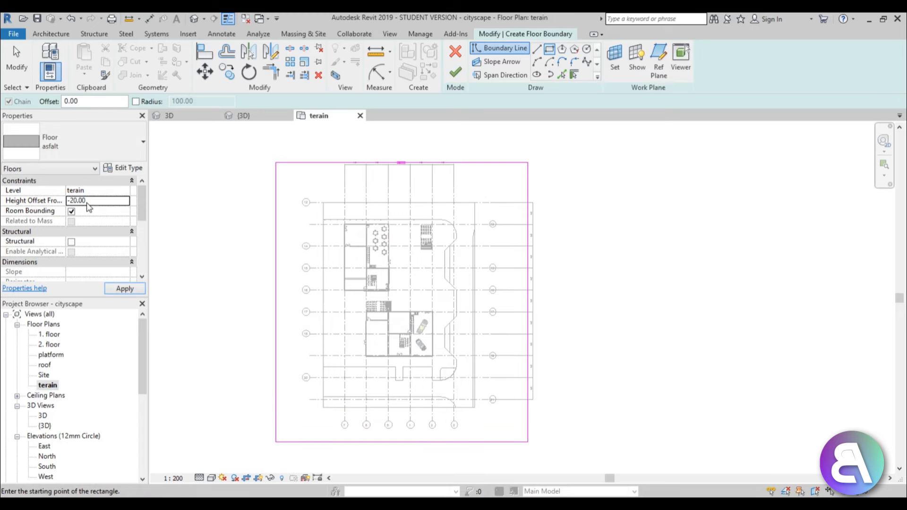
click(455, 72)
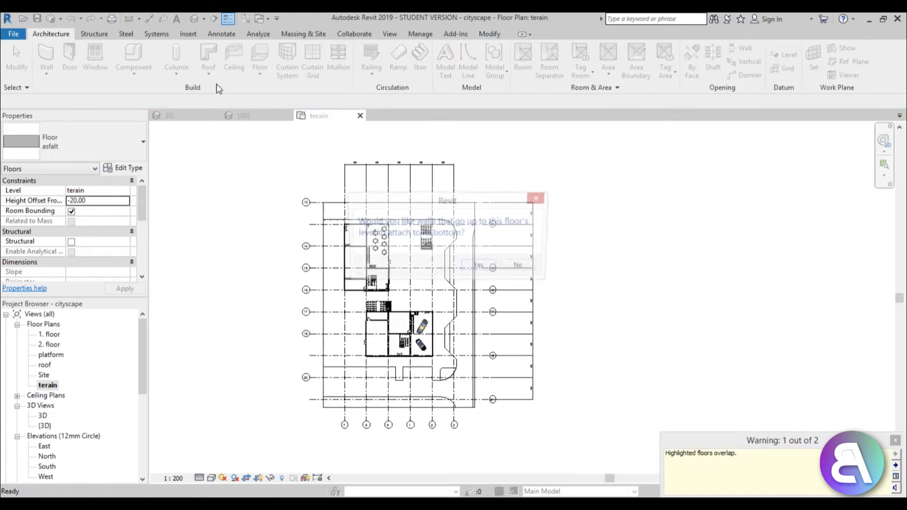
click(522, 267)
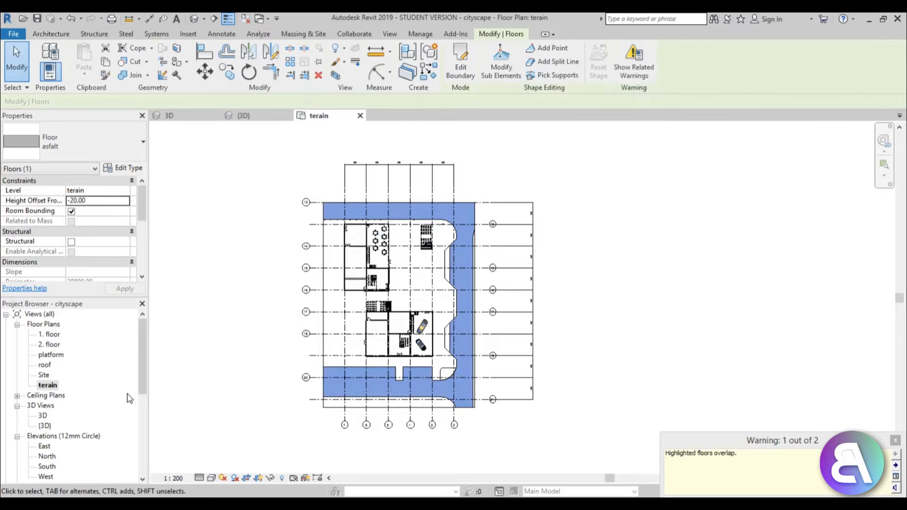
- Display the 3D view in Hidden Line style with shadows turned on
double_click(42, 416)
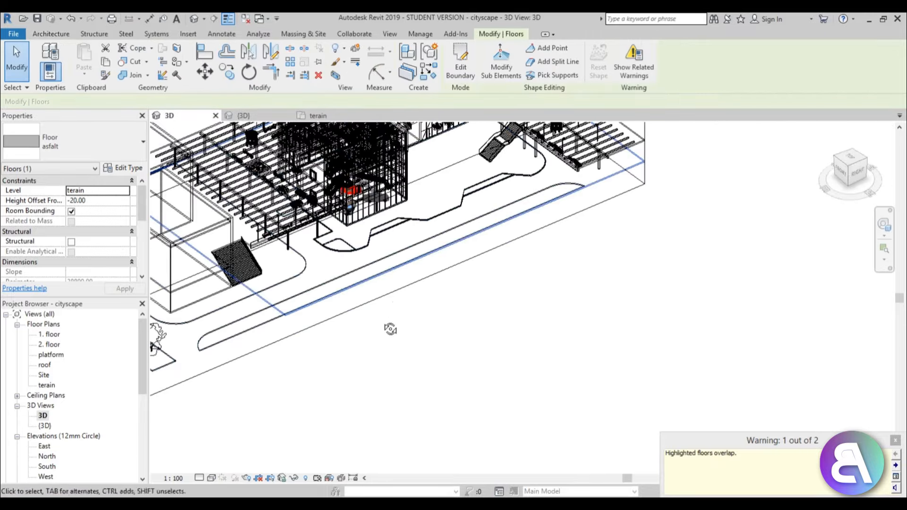
shift+middle_drag(390, 328, 395, 305)
scroll(395, 305, up, 8)
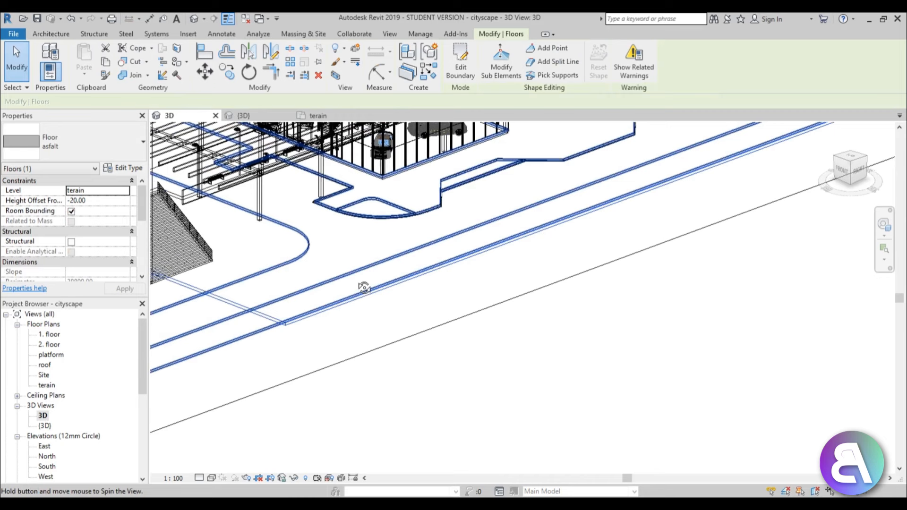
scroll(196, 296, up, 2)
key(Escape)
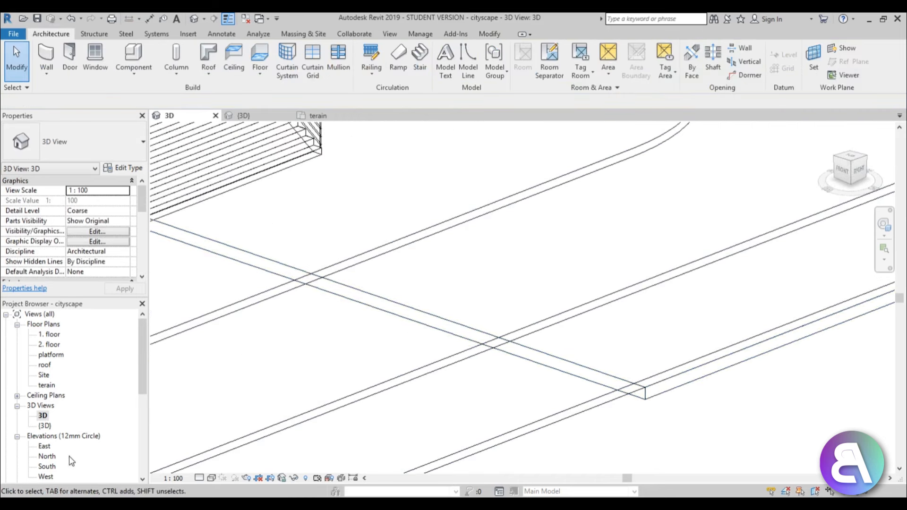
click(213, 478)
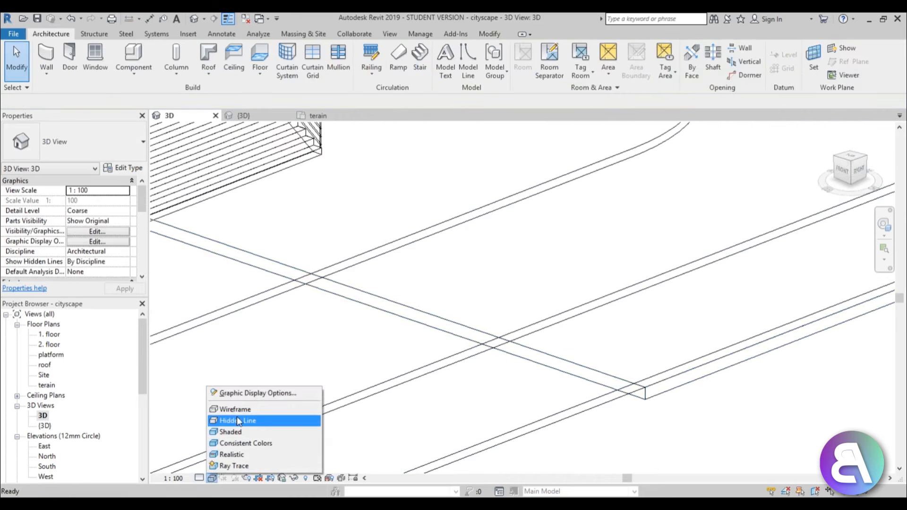
click(236, 418)
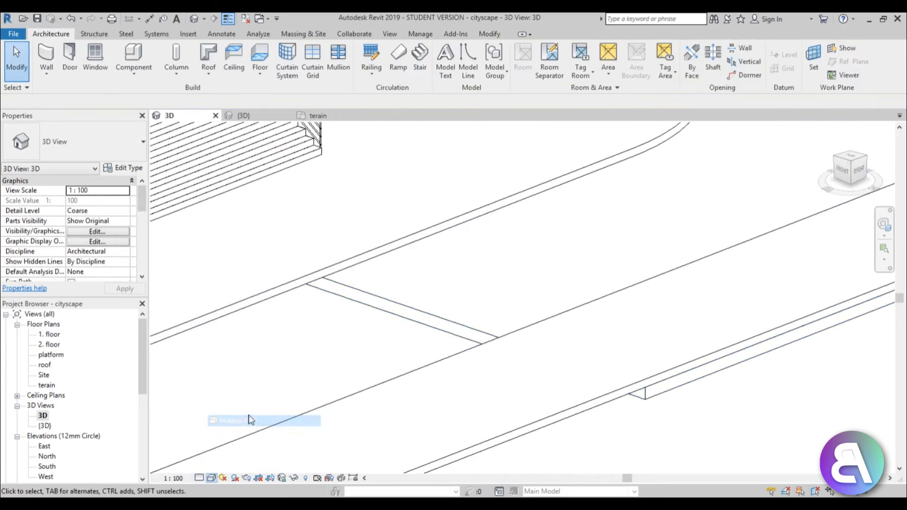
click(236, 481)
scroll(319, 325, down, 2)
shift+middle_drag(319, 324, 321, 310)
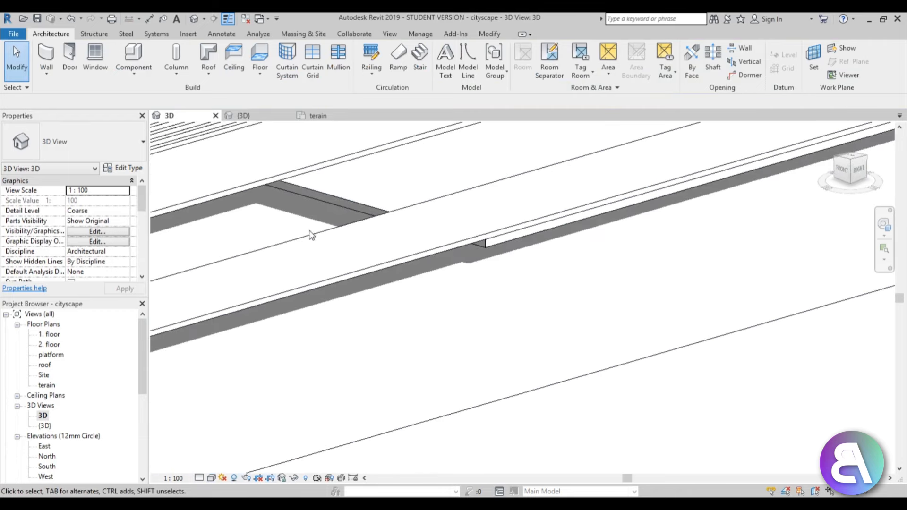
- Examine the asphalt floor's edge and how it meets the sidewalk and street edges in 3D
click(515, 236)
scroll(501, 255, up, 3)
scroll(350, 367, up, 3)
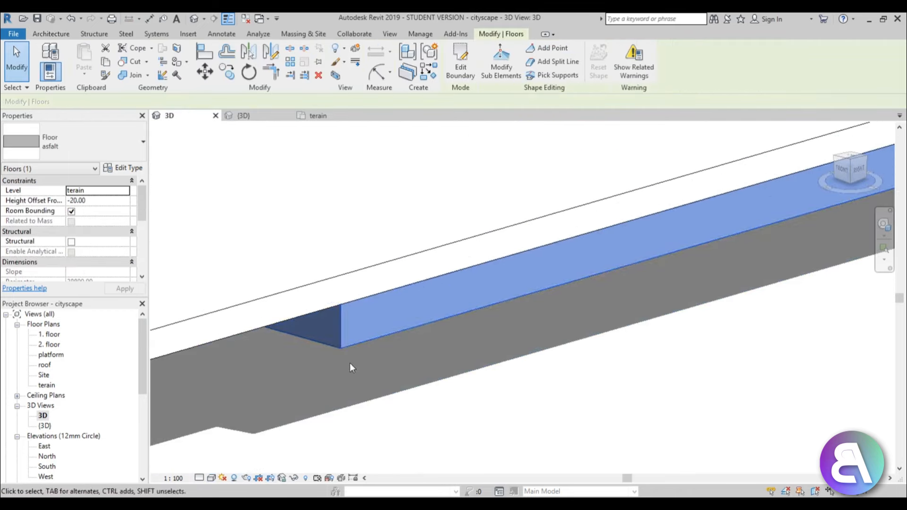
scroll(340, 321, up, 4)
click(309, 336)
scroll(351, 364, down, 3)
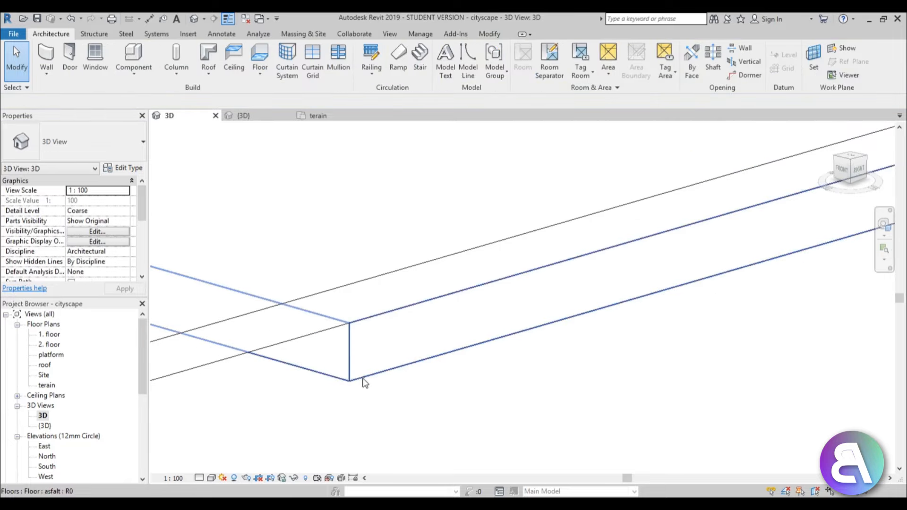
scroll(364, 378, down, 7)
shift+middle_drag(364, 377, 405, 357)
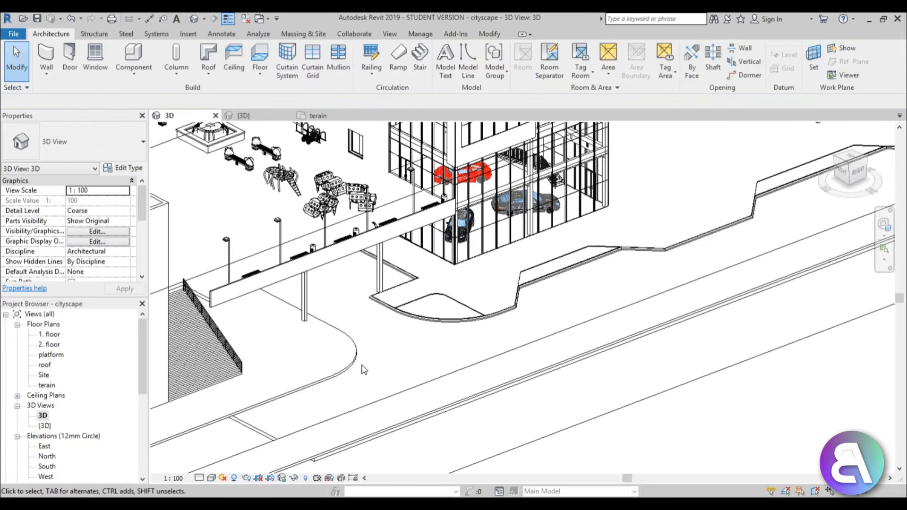
scroll(373, 357, down, 5)
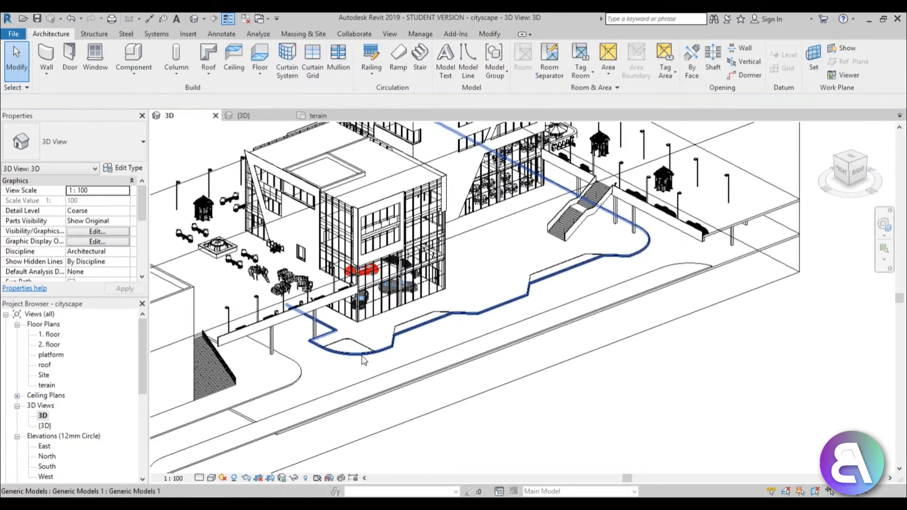
scroll(363, 360, up, 1)
scroll(316, 377, up, 1)
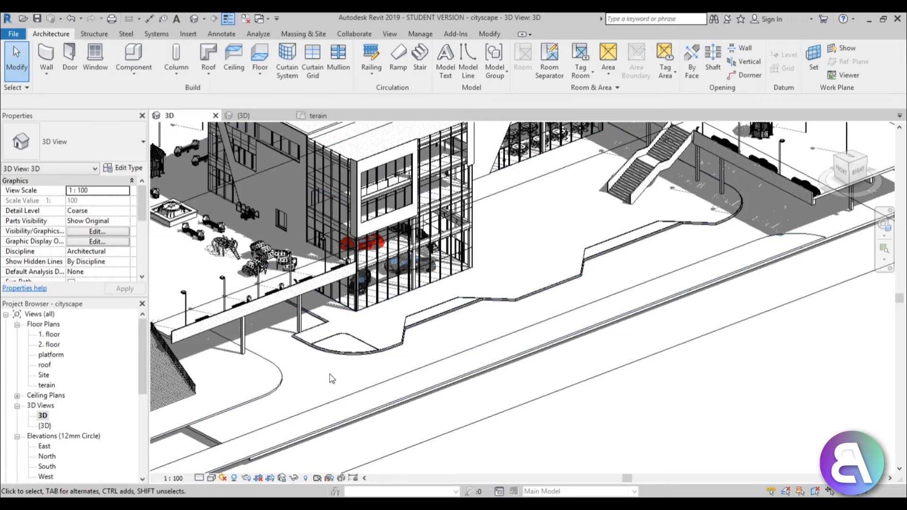
middle_drag(332, 378, 344, 364)
scroll(336, 363, up, 2)
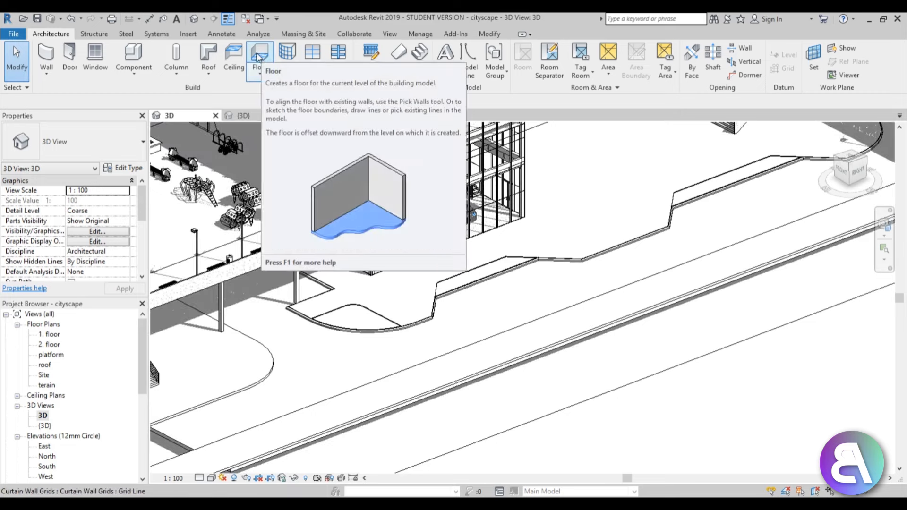
- Start another floor and duplicate the asfalt type as "road markings"
click(258, 55)
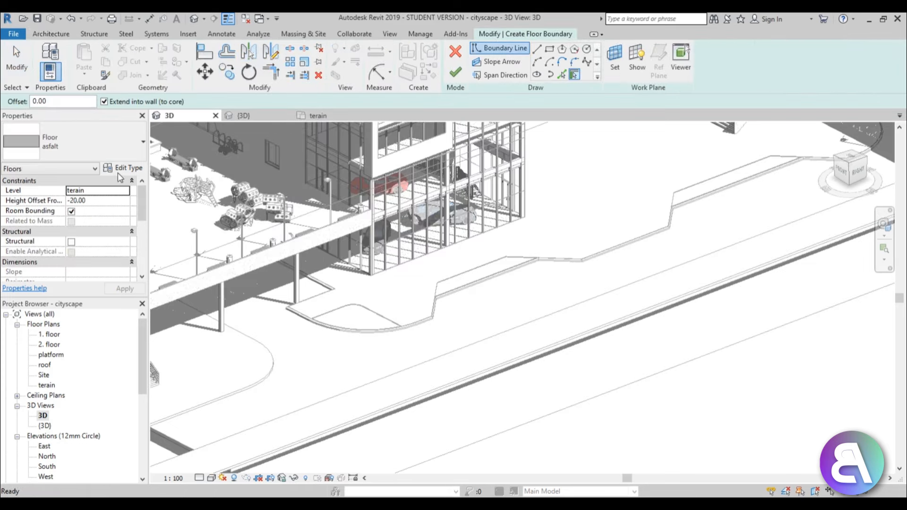
click(122, 168)
click(435, 131)
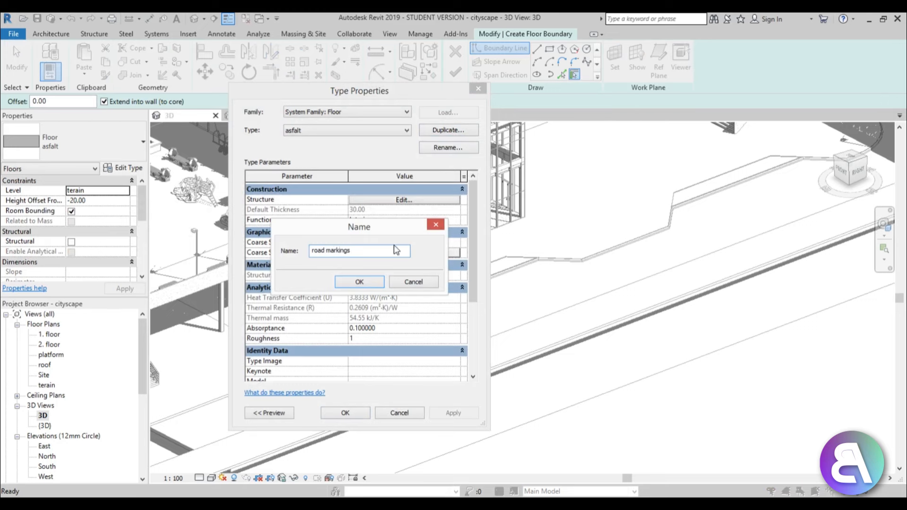
click(373, 283)
- Give the road markings structure layer a 0.20 thickness and the Gypsum Wall Board material
click(397, 201)
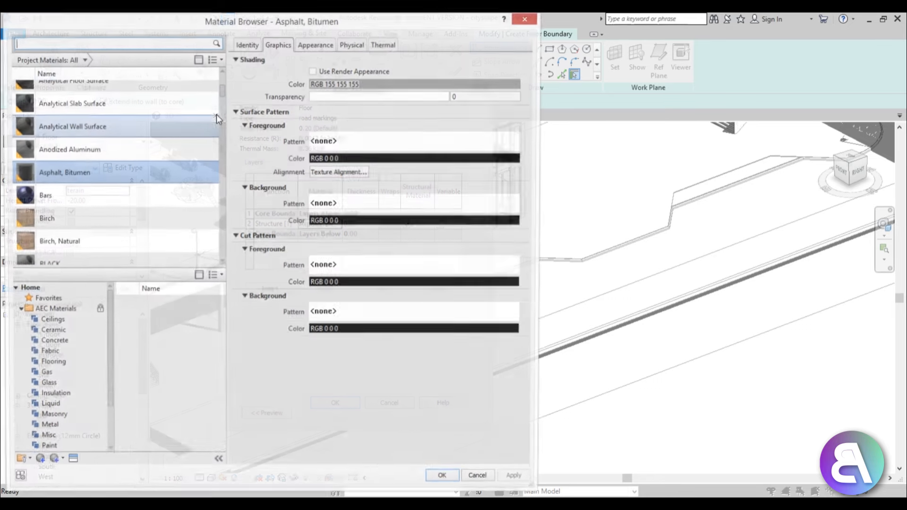
click(91, 44)
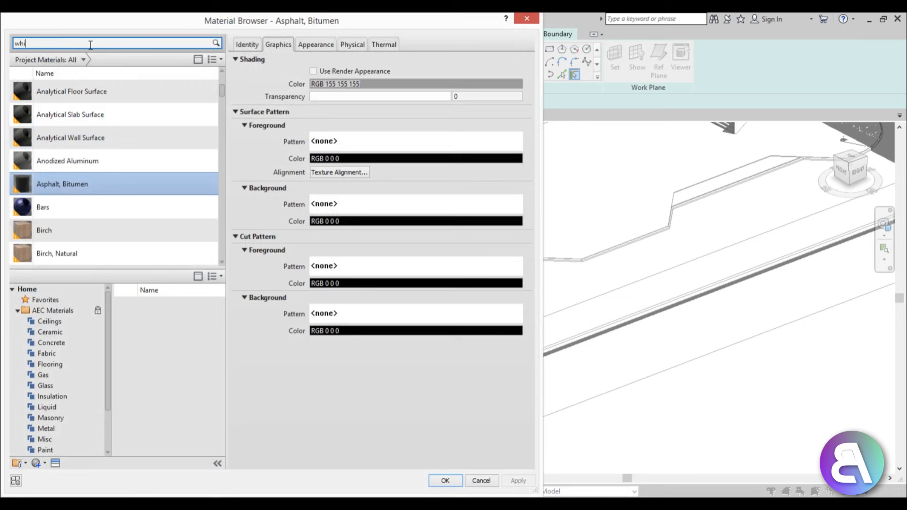
key(Return)
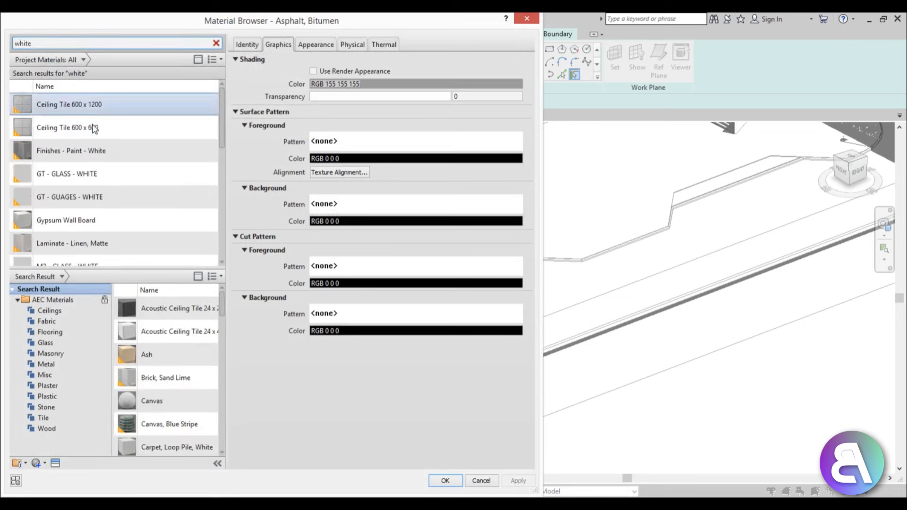
click(92, 221)
key(Return)
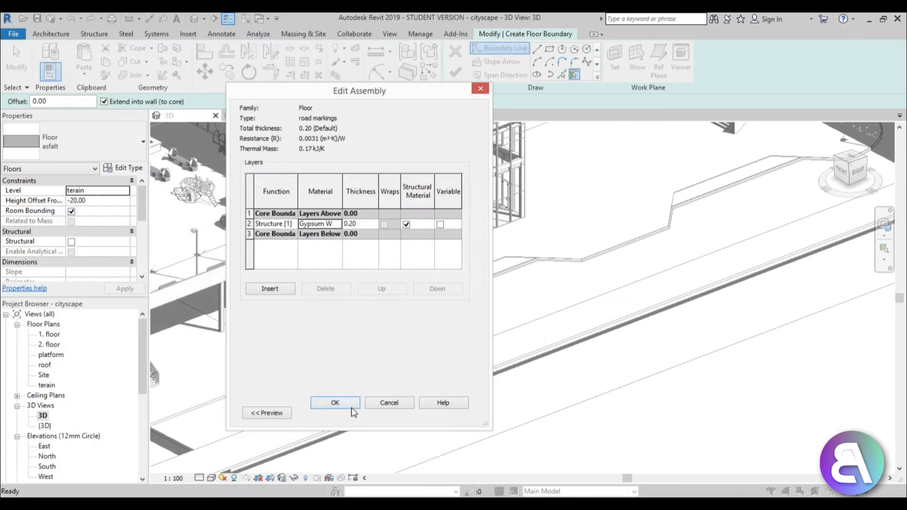
click(334, 402)
click(365, 413)
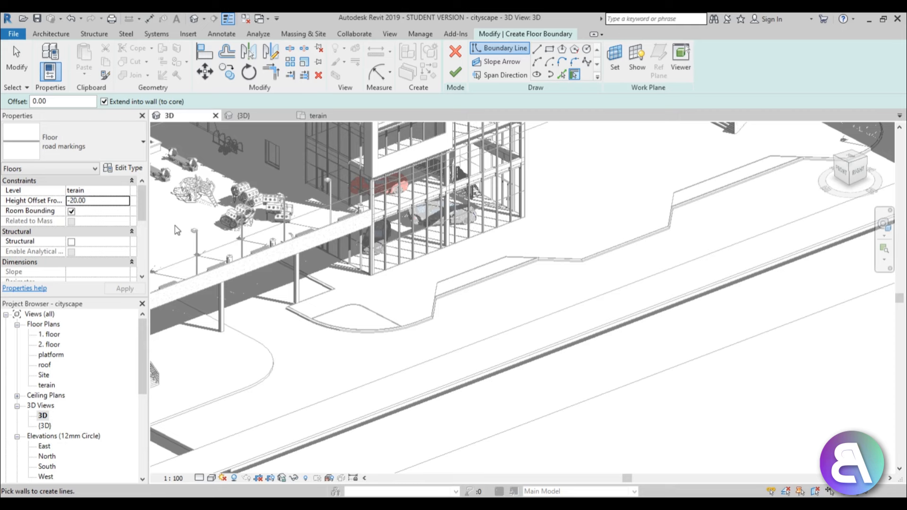
- Set the road markings floor's height offset to -19.80 and open the terain floor plan at the street
key(d)
key(e)
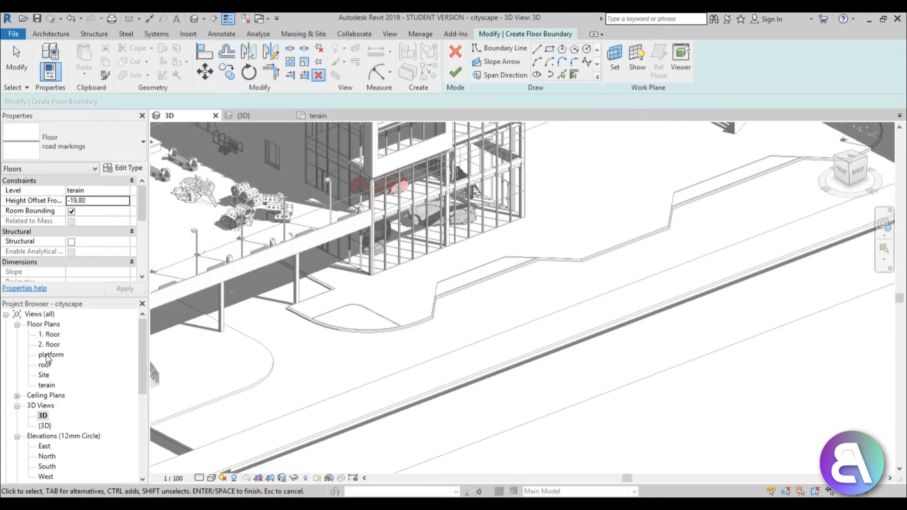
double_click(47, 384)
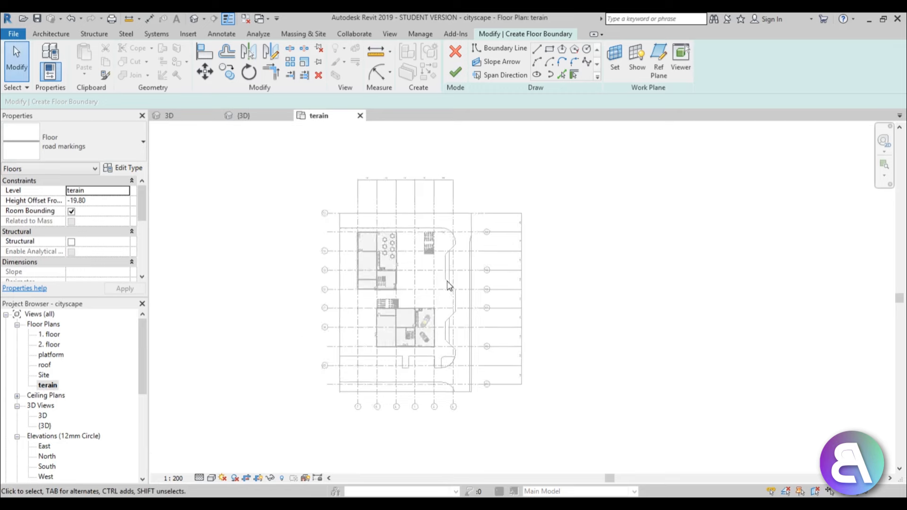
scroll(456, 232, up, 6)
middle_drag(454, 246, 398, 127)
scroll(416, 208, down, 2)
scroll(419, 228, down, 1)
middle_drag(419, 229, 418, 245)
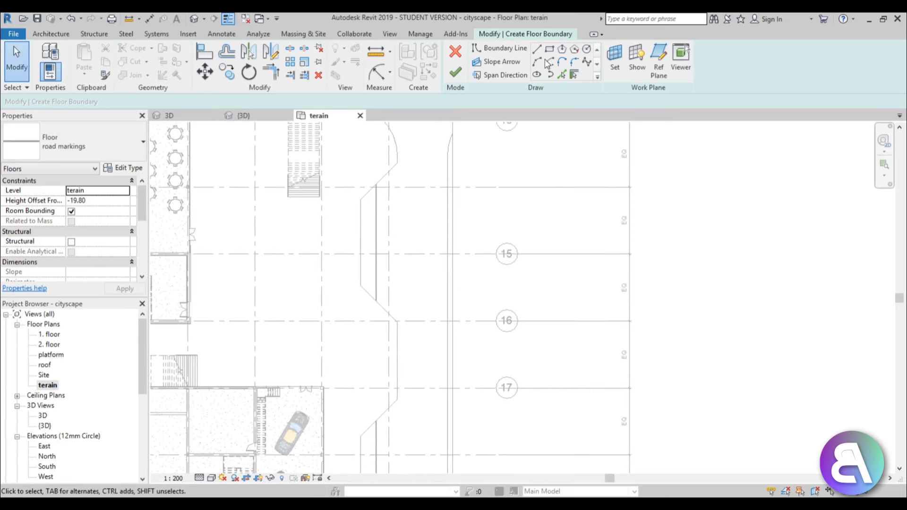
- Sketch a line across the road from the sidewalk corner and a perpendicular centreline down the road from its midpoint
click(540, 49)
click(397, 163)
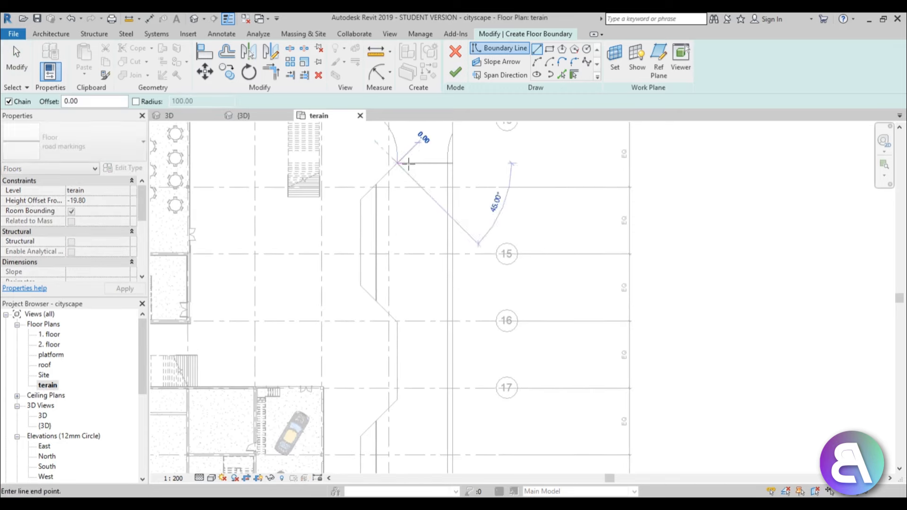
click(447, 163)
scroll(419, 162, up, 3)
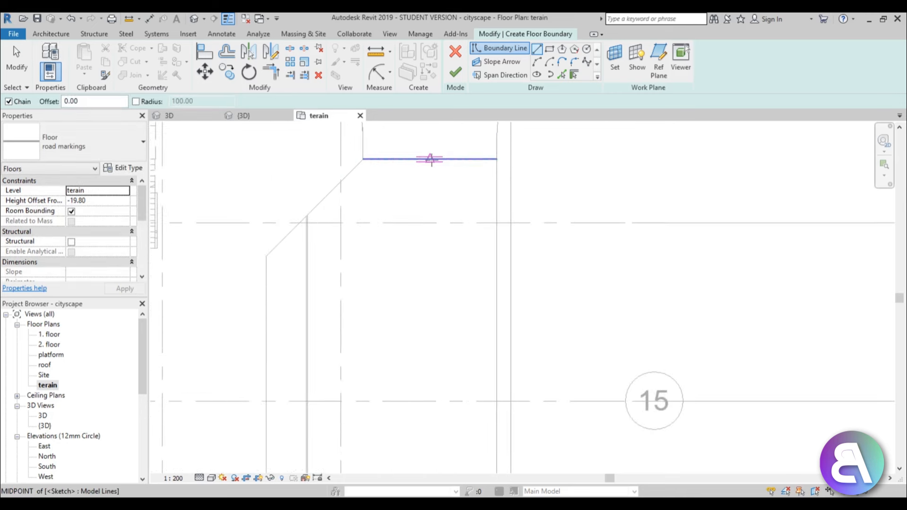
click(431, 159)
click(429, 282)
key(Escape)
key(Escape)
scroll(427, 174, up, 4)
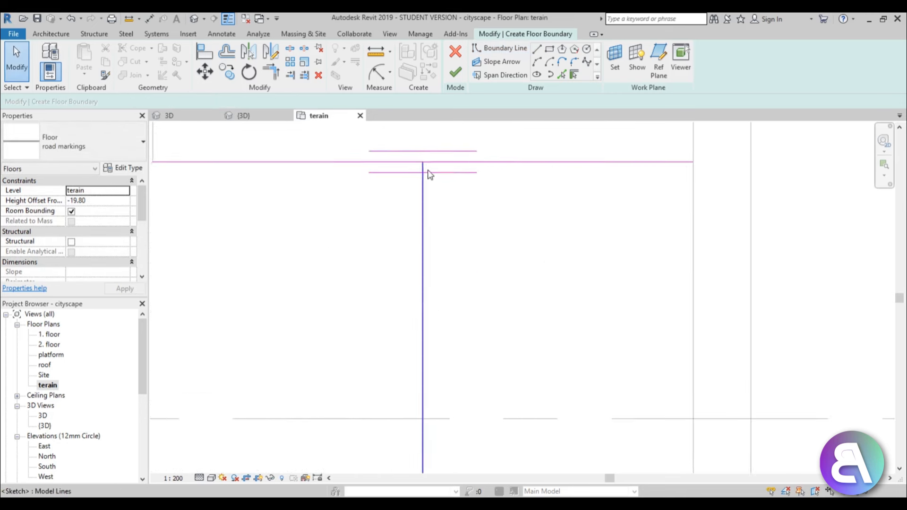
- Create boundary lines on both sides of the road's centreline by picking it with a 5.00 offset
click(562, 75)
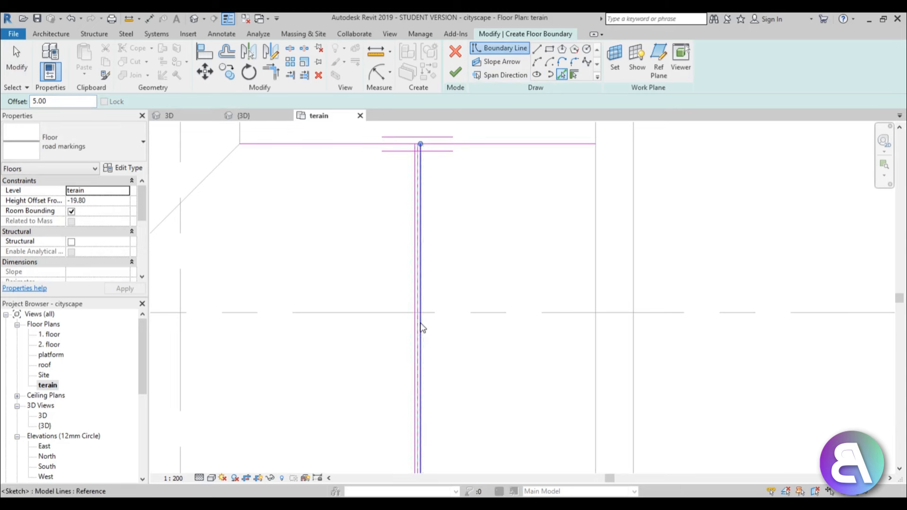
scroll(406, 213, down, 5)
key(Escape)
scroll(410, 236, up, 5)
middle_drag(418, 205, 411, 311)
scroll(401, 251, down, 2)
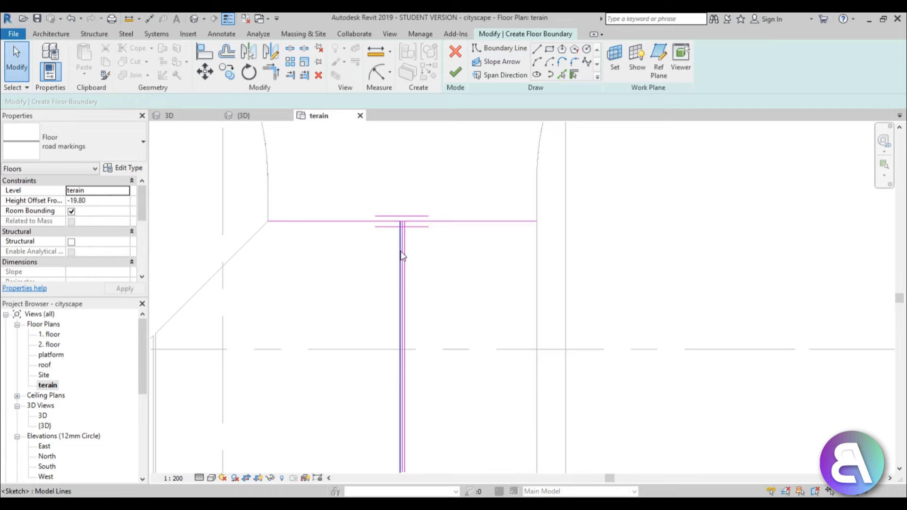
scroll(368, 331, down, 3)
scroll(392, 239, up, 5)
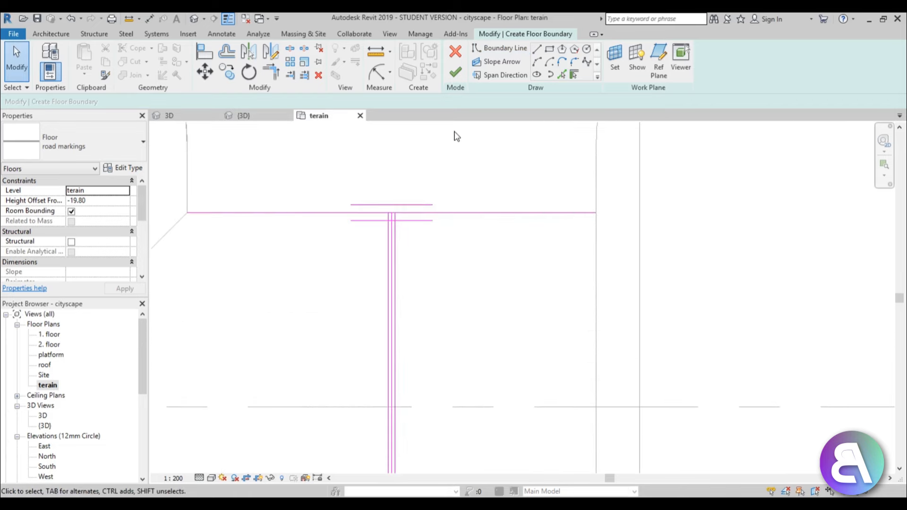
- Sketch a line about 160 long across the parallel lines and set its distance from the cross-road line to 250.00
scroll(456, 136, up, 2)
click(537, 49)
scroll(381, 218, down, 3)
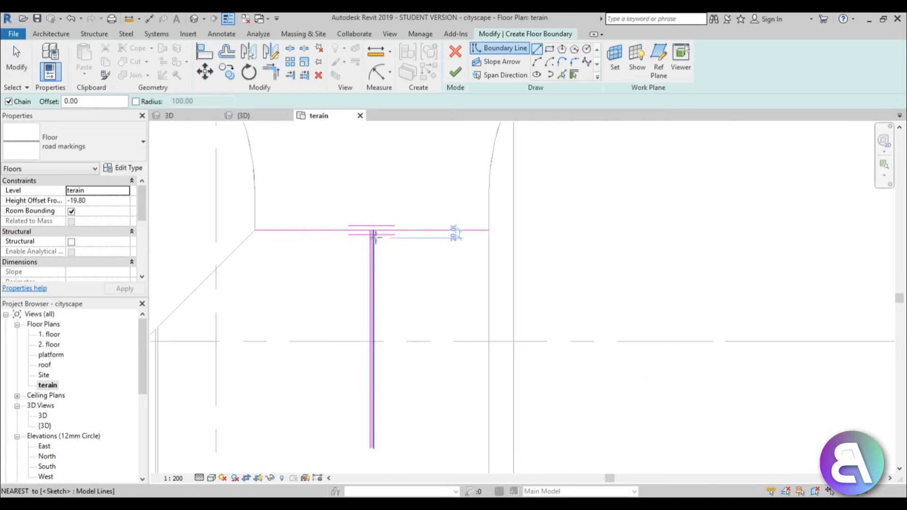
click(337, 330)
click(395, 330)
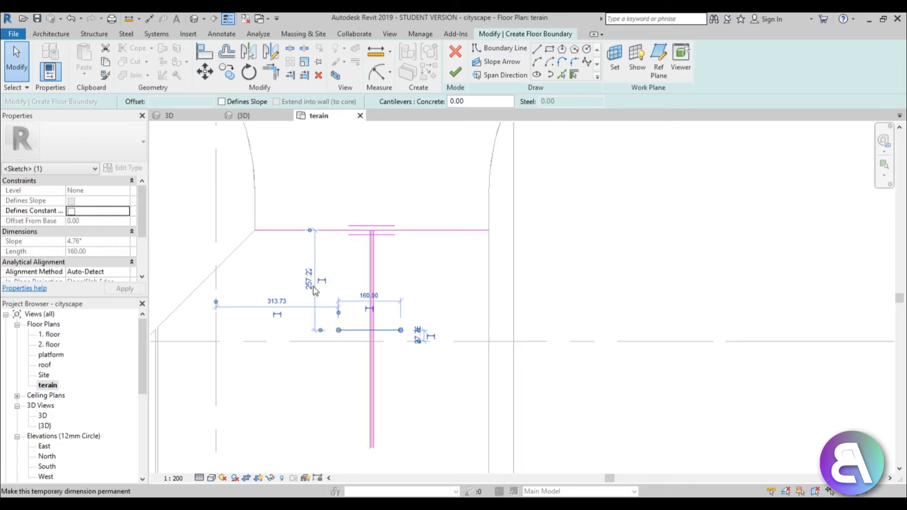
click(310, 281)
click(216, 275)
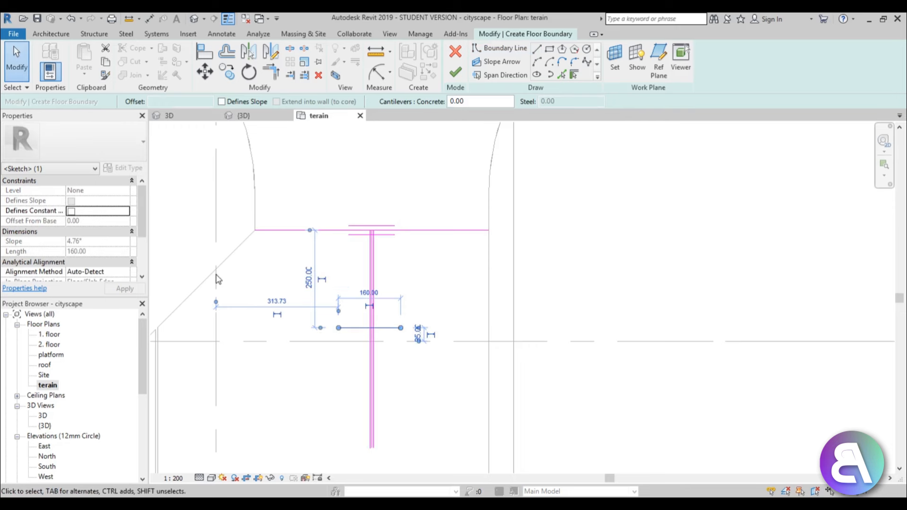
click(216, 275)
- Delete the centreline and trim the two offset lines to the short cross line, closing the strip's lower end
scroll(370, 292, up, 4)
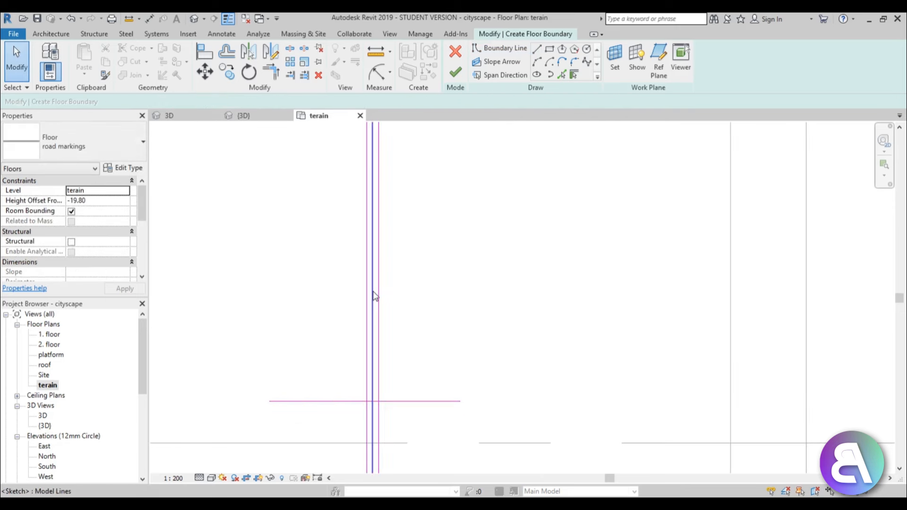
click(373, 295)
click(537, 296)
key(t)
key(r)
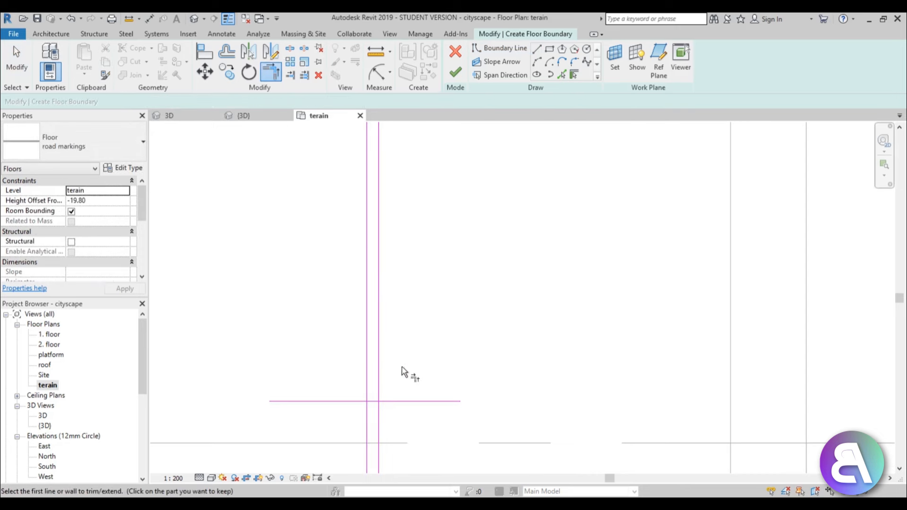
click(368, 391)
click(372, 402)
click(378, 391)
- Trim the cross-road line to the two offset lines, closing the strip's upper end into a narrow rectangle
scroll(379, 263, down, 4)
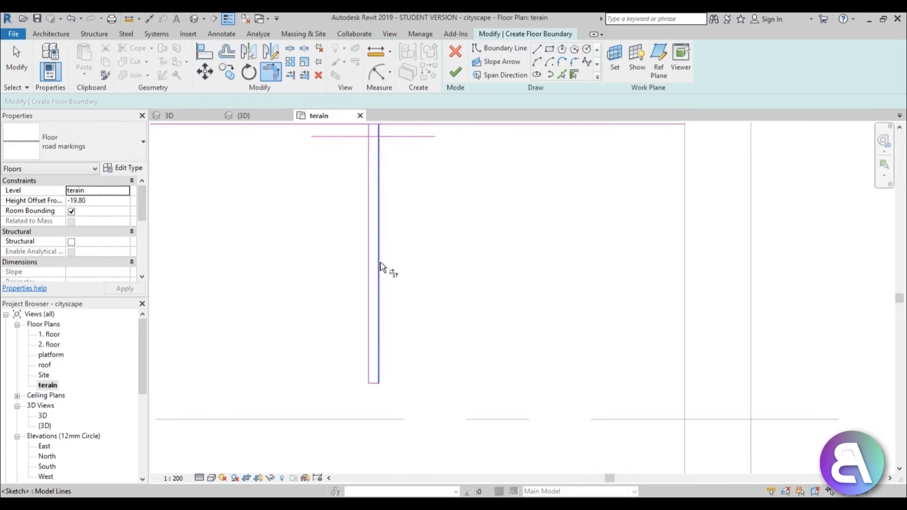
middle_drag(384, 180, 393, 329)
scroll(395, 328, up, 6)
click(384, 328)
click(380, 317)
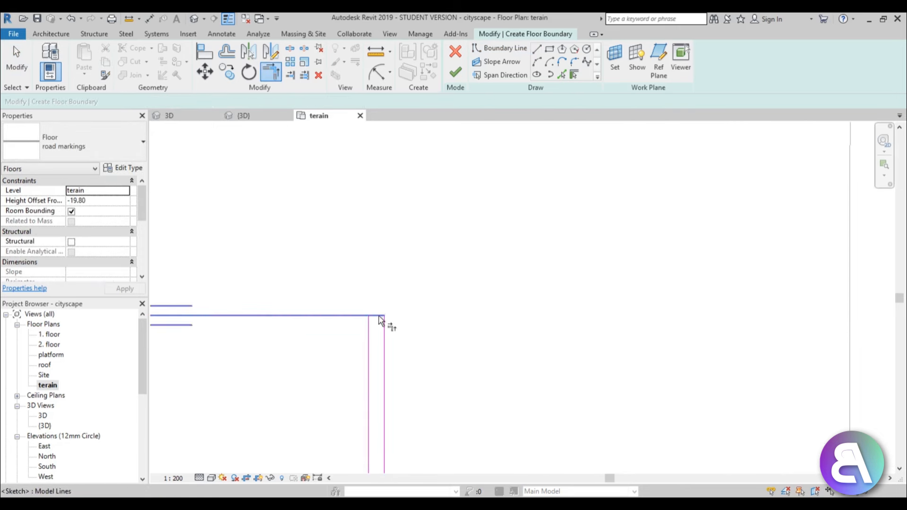
click(380, 315)
click(369, 327)
scroll(367, 232, down, 4)
key(Escape)
- Copy the rectangular marking outline 500 straight down the road with multiple copying enabled
drag(358, 235, 413, 354)
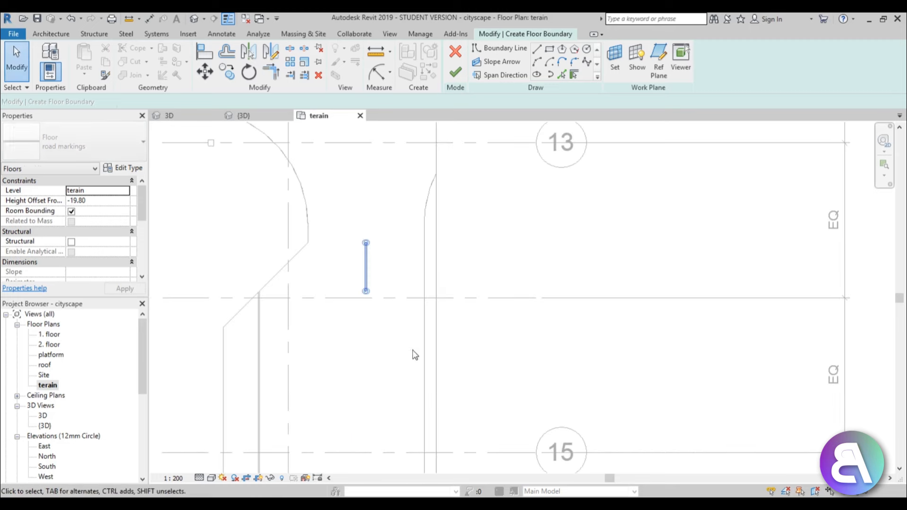
key(c)
key(o)
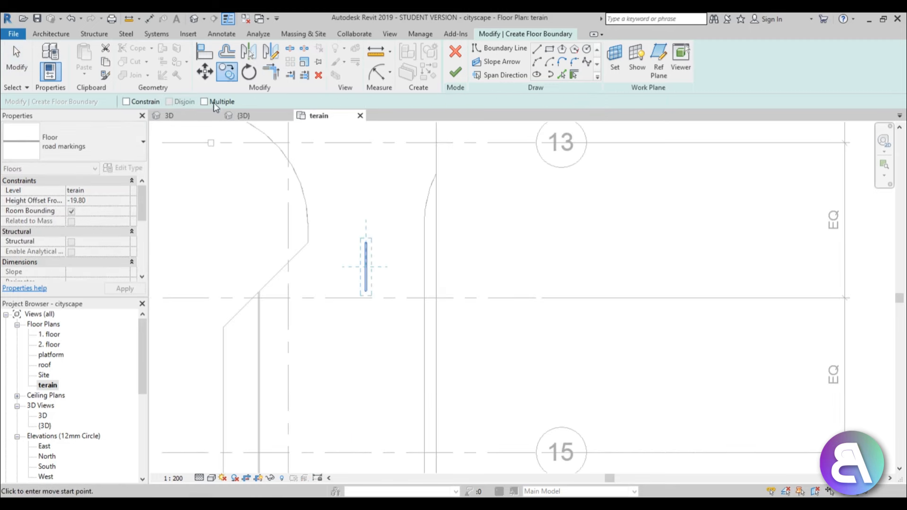
click(367, 243)
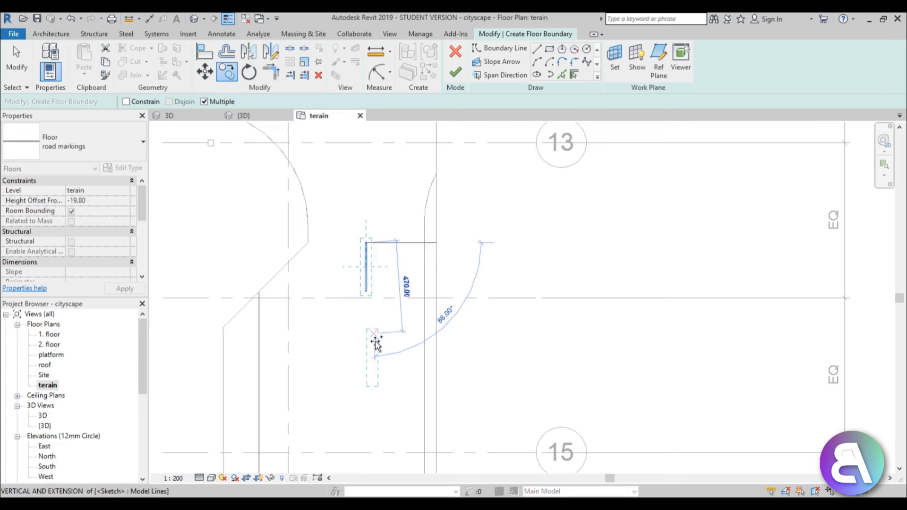
text(500)
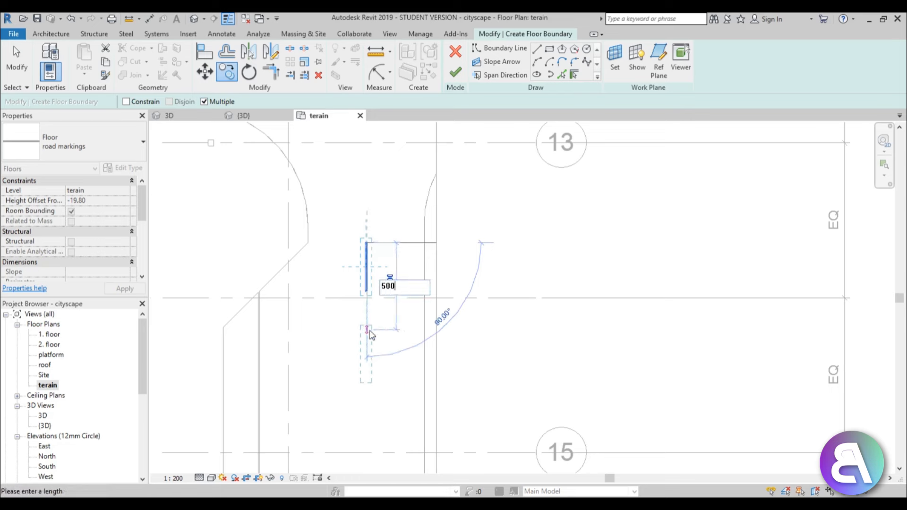
text(0.0)
key(Return)
key(Escape)
key(Escape)
- Copy the second marking outline down the road past grid line 15, keeping the 500 spacing between dashes
drag(344, 320, 397, 418)
key(c)
key(c)
scroll(361, 256, up, 5)
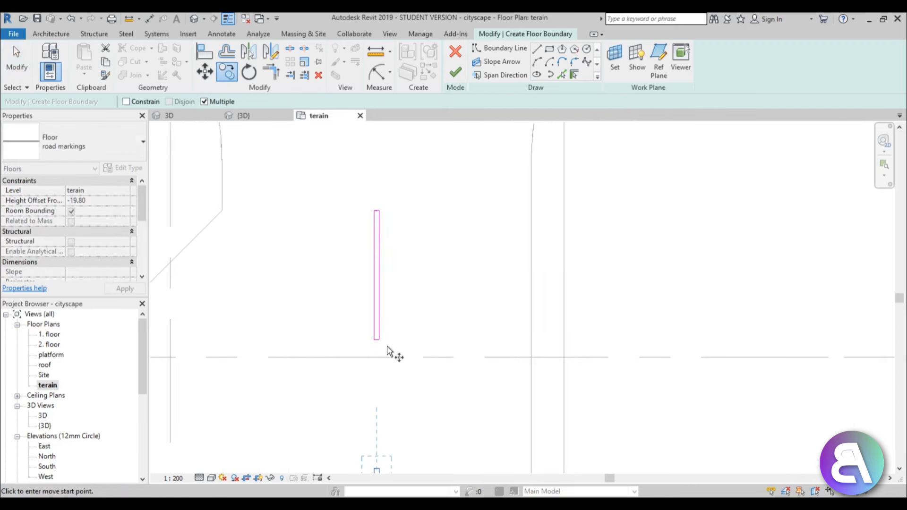
click(380, 339)
scroll(407, 247, down, 3)
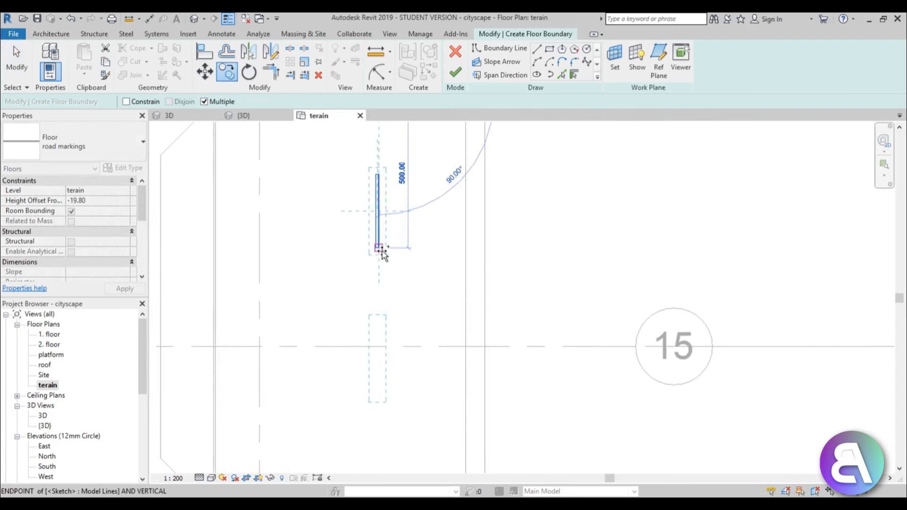
click(380, 396)
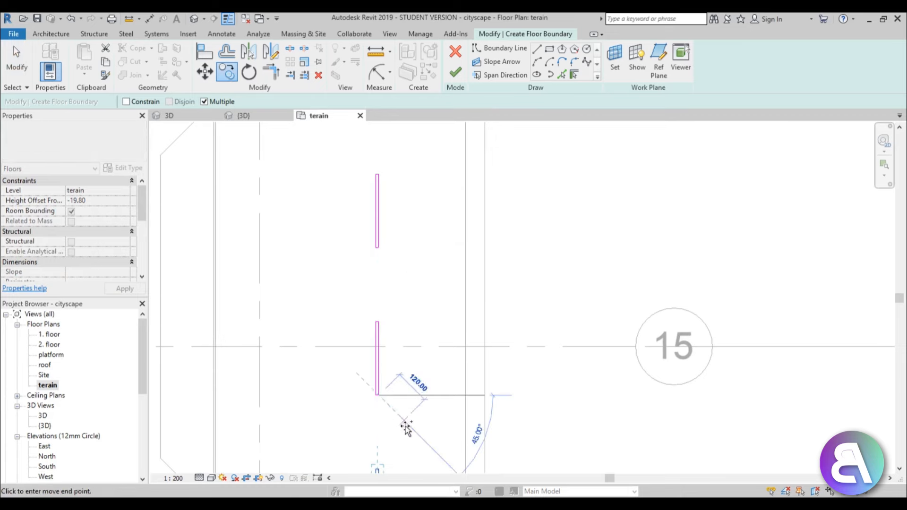
- Continue the dashed line with further copies at 500 spacing past grid lines 16 and 17
scroll(407, 428, down, 3)
middle_drag(412, 429, 393, 172)
scroll(378, 227, up, 2)
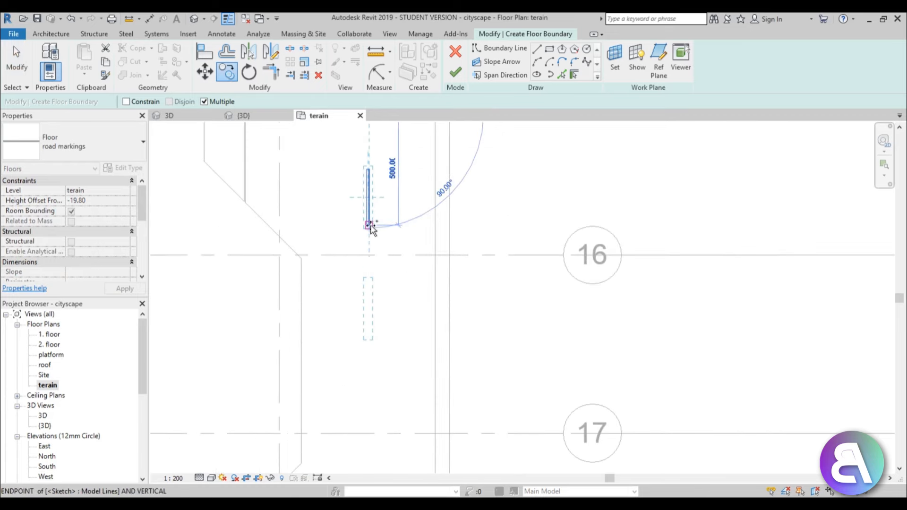
click(371, 226)
click(370, 337)
scroll(396, 407, down, 2)
middle_drag(393, 409, 391, 233)
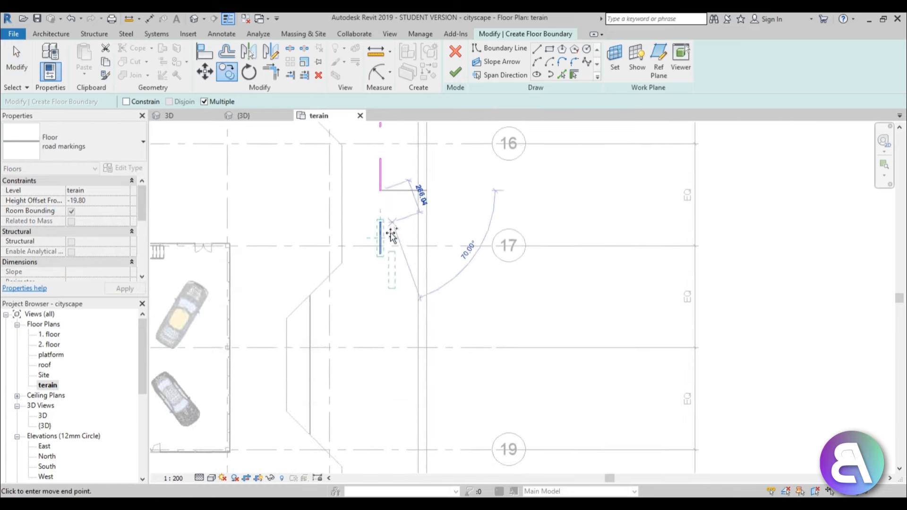
scroll(391, 233, up, 2)
click(377, 266)
- Place the remaining dash copies at 500 spacing down to grid line 21 and finish copying
middle_drag(408, 378, 432, 221)
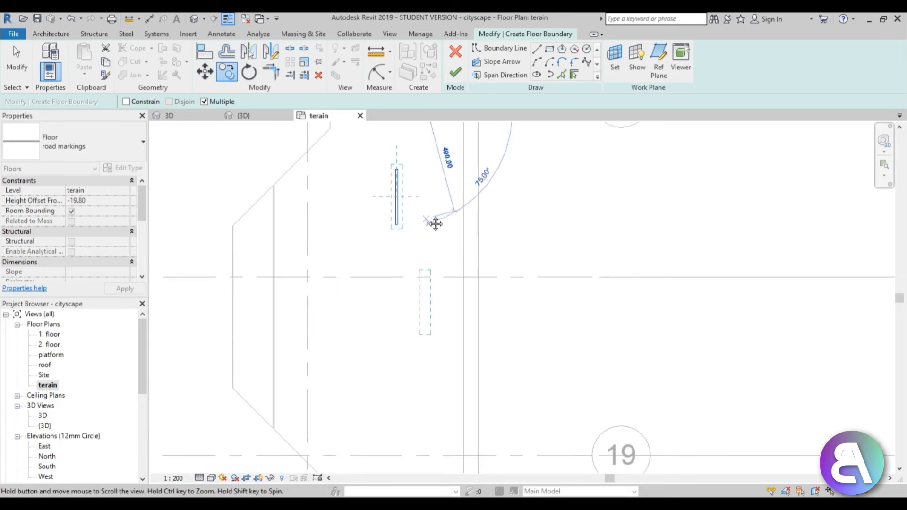
click(397, 221)
scroll(424, 371, down, 1)
middle_drag(424, 371, 423, 173)
scroll(423, 173, up, 1)
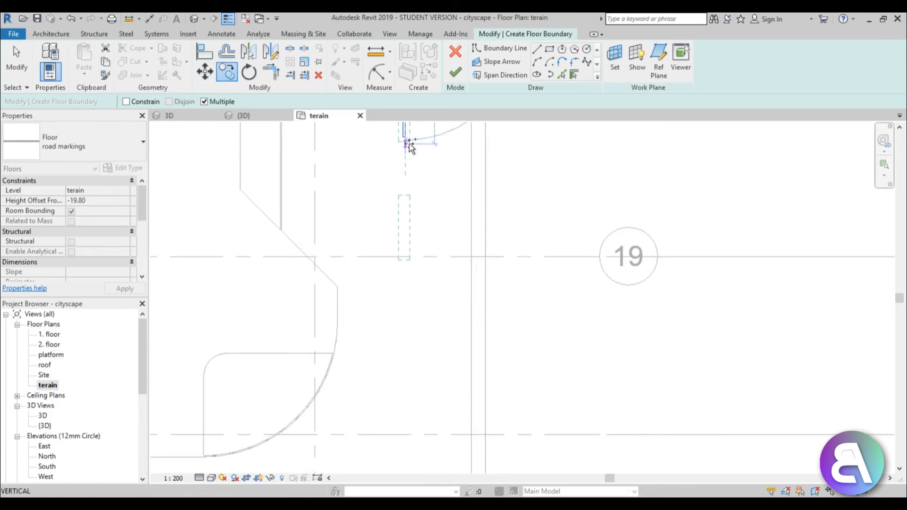
click(405, 141)
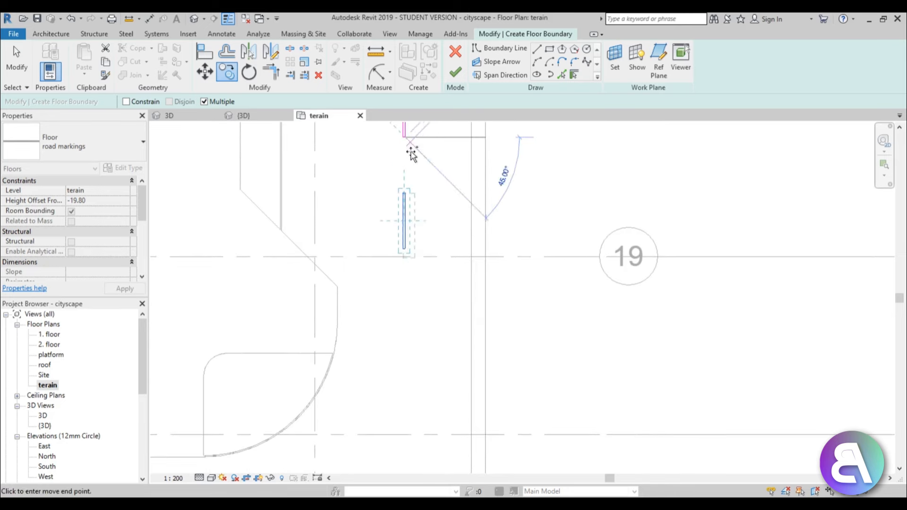
click(405, 248)
middle_drag(409, 415, 421, 273)
click(419, 223)
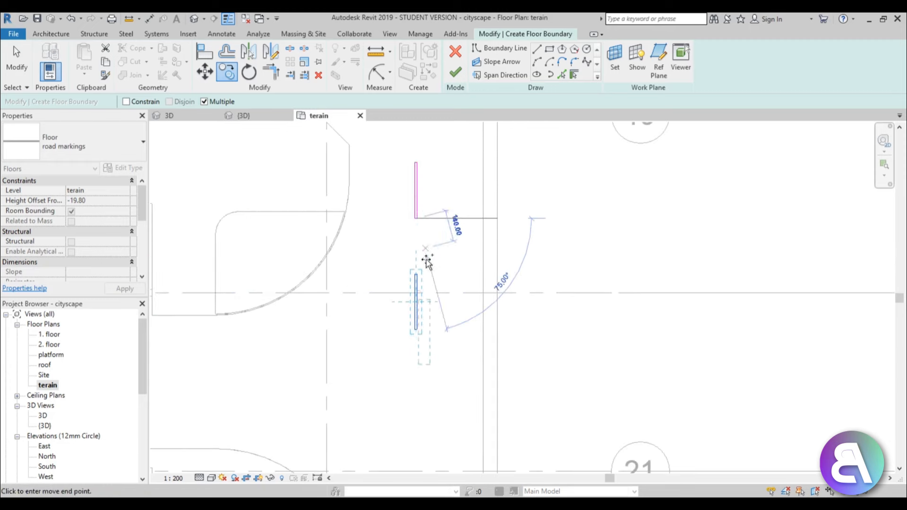
scroll(425, 350, down, 1)
scroll(427, 214, down, 1)
scroll(426, 211, up, 3)
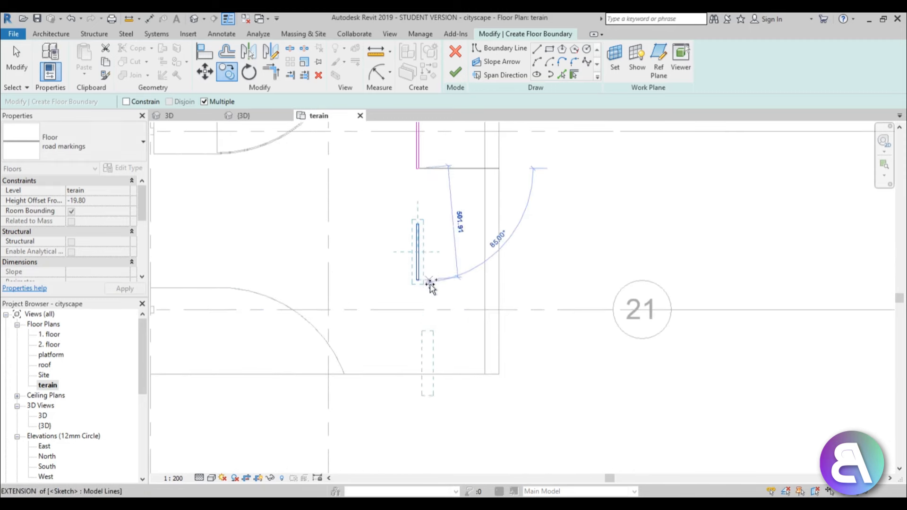
key(Escape)
key(Escape)
- Sketch a horizontal line across the road from the midpoint of the sidewalk edge between grid lines 16 and 17
scroll(429, 286, down, 3)
middle_drag(449, 142, 451, 404)
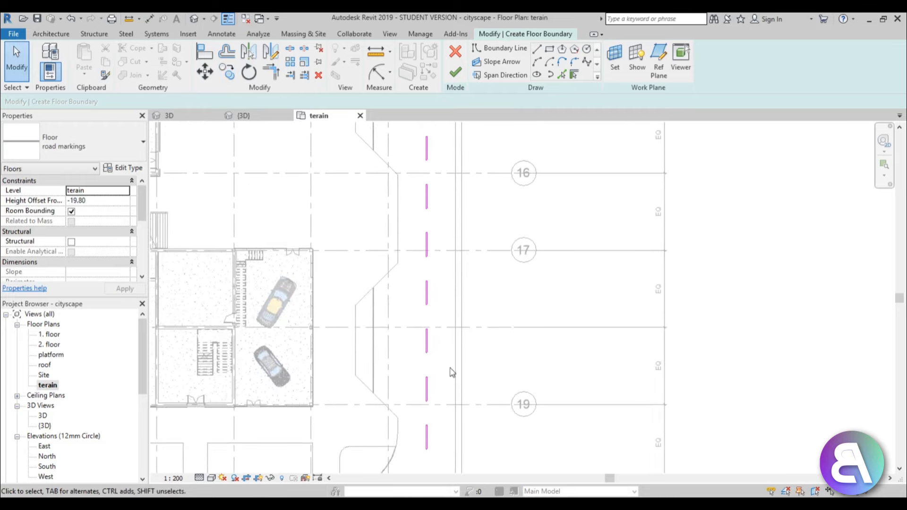
middle_drag(448, 216, 361, 286)
scroll(439, 309, up, 2)
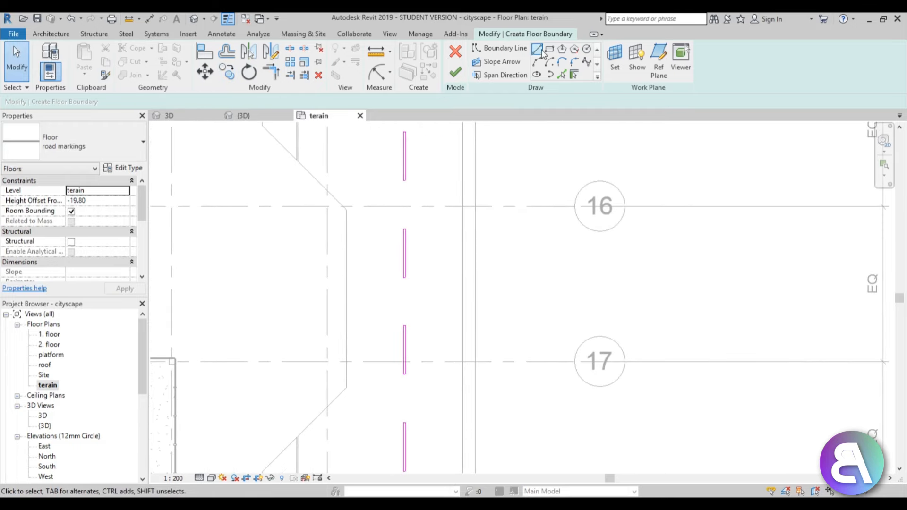
click(539, 50)
click(347, 299)
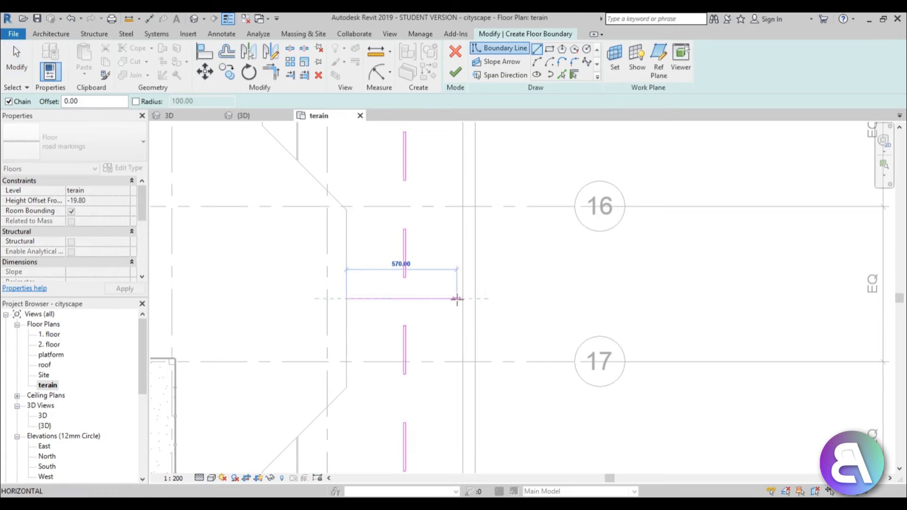
click(462, 299)
key(Escape)
- Sketch two more lines across the road, one about 680 long above the middle line and one about 659 long below it
click(335, 260)
click(467, 261)
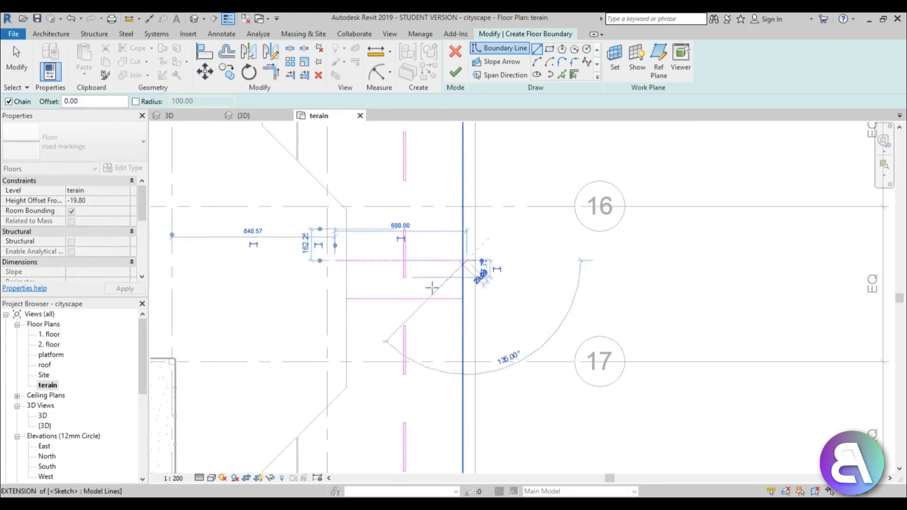
key(Escape)
click(335, 338)
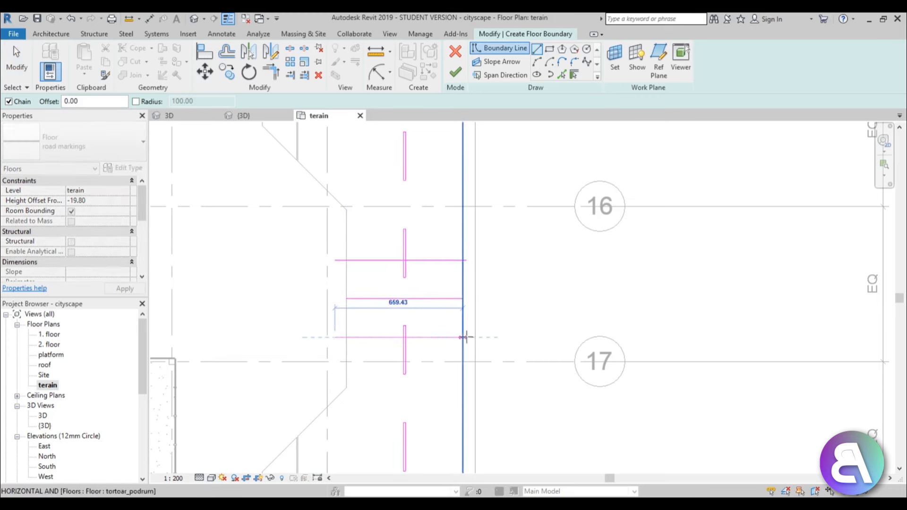
click(463, 337)
key(Escape)
key(Escape)
click(373, 337)
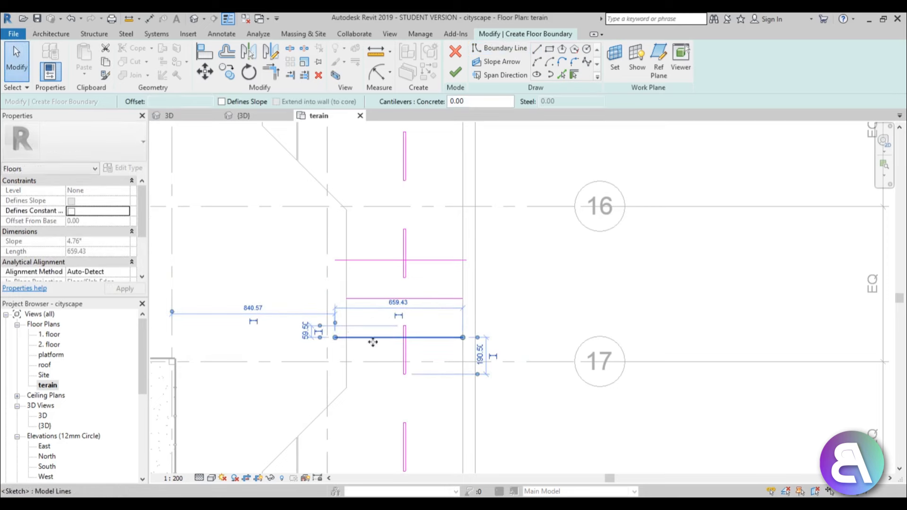
click(319, 332)
key(Escape)
click(322, 326)
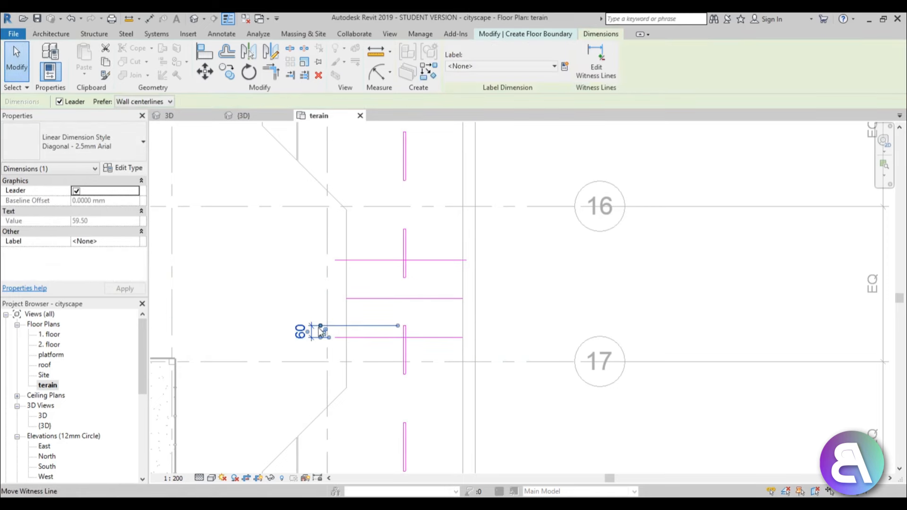
key(Delete)
- Measure the lower crossing line from the middle crossing line instead of the dash and set that distance to 200.00
click(369, 338)
scroll(359, 340, up, 4)
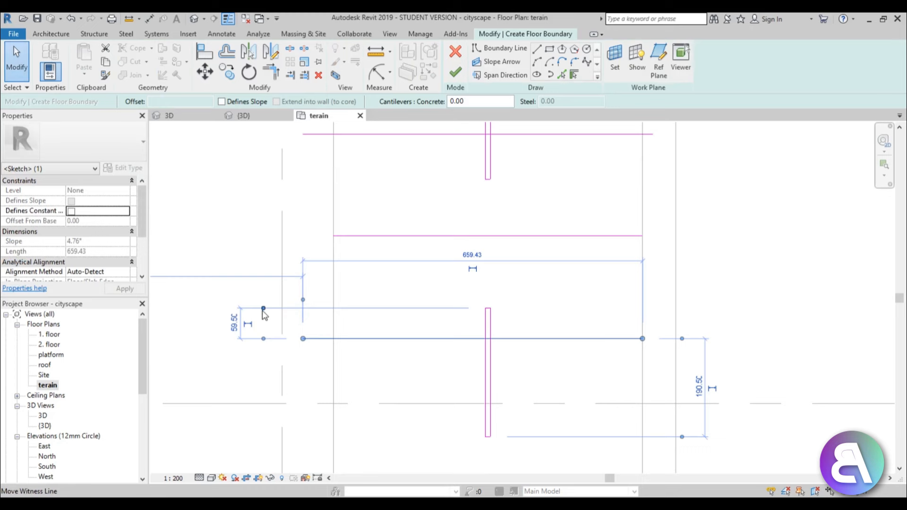
drag(386, 247, 385, 237)
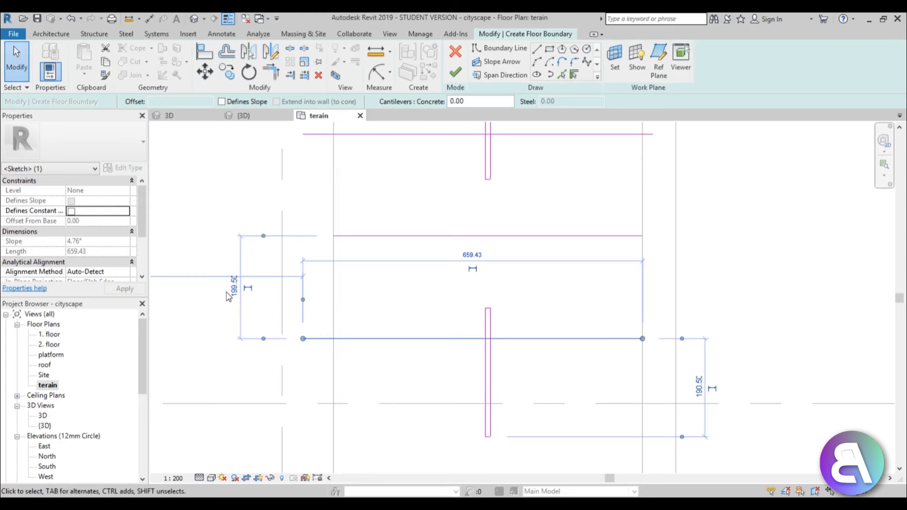
click(226, 293)
click(344, 338)
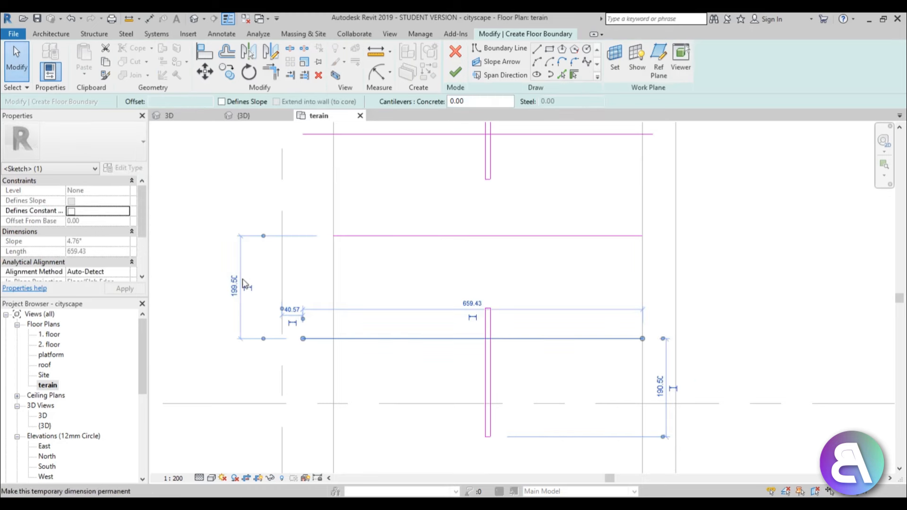
click(234, 284)
key(Return)
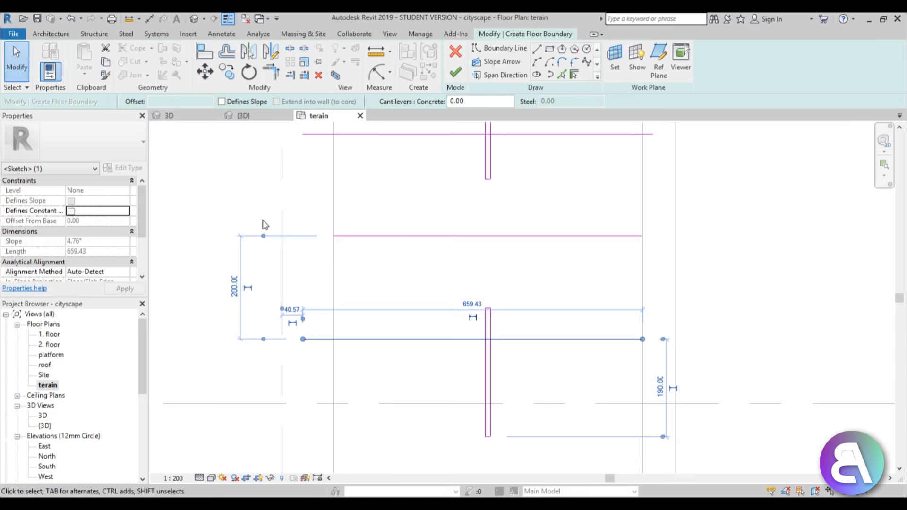
- Measure the upper crossing line from the middle crossing line instead of the dash and set that distance to 200
click(403, 134)
scroll(393, 180, down, 1)
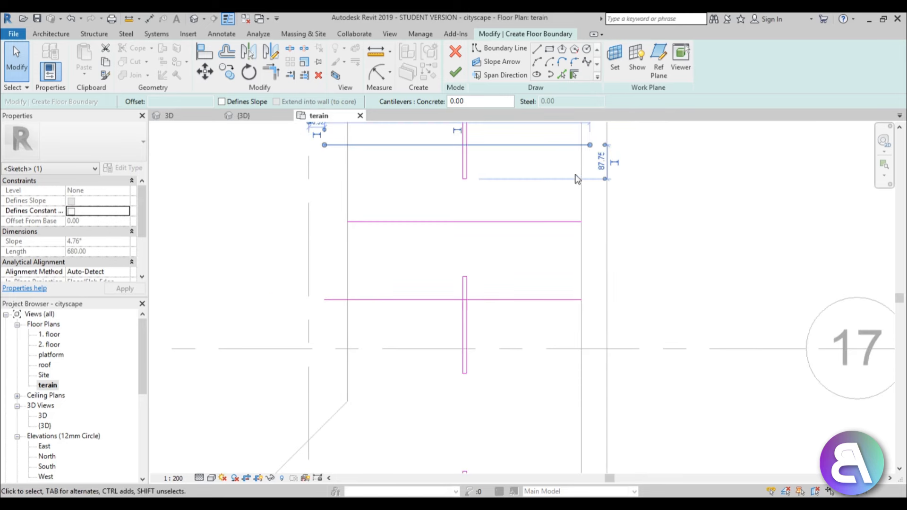
drag(605, 179, 575, 221)
click(601, 184)
text(20)
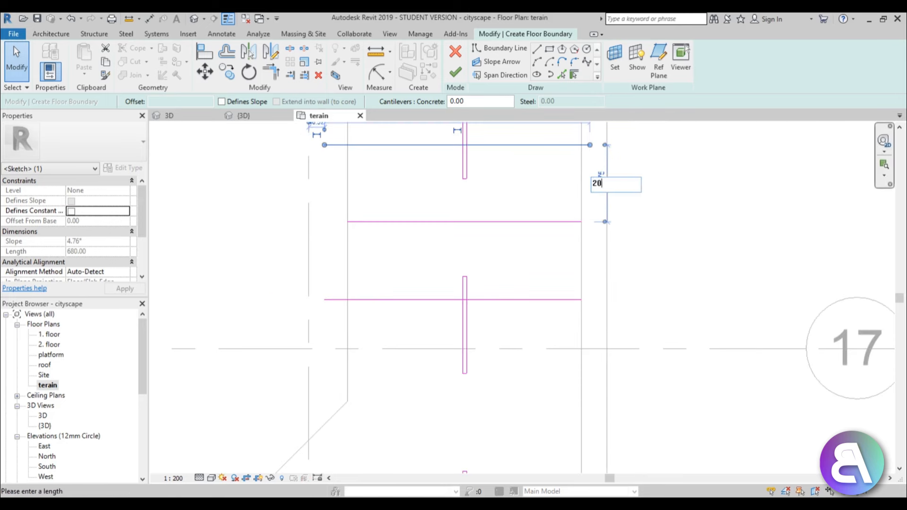
text(0)
key(Return)
click(809, 188)
- Sketch a rectangular stripe about 48 wide and 400 long between the upper and lower crossing lines, just inside the left sidewalk edge
scroll(592, 264, down, 1)
middle_drag(592, 264, 563, 296)
scroll(471, 267, up, 1)
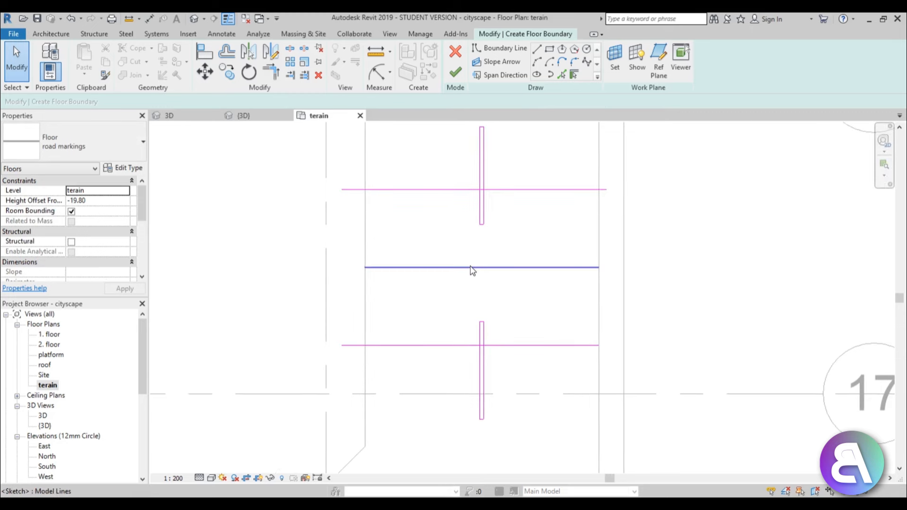
click(549, 51)
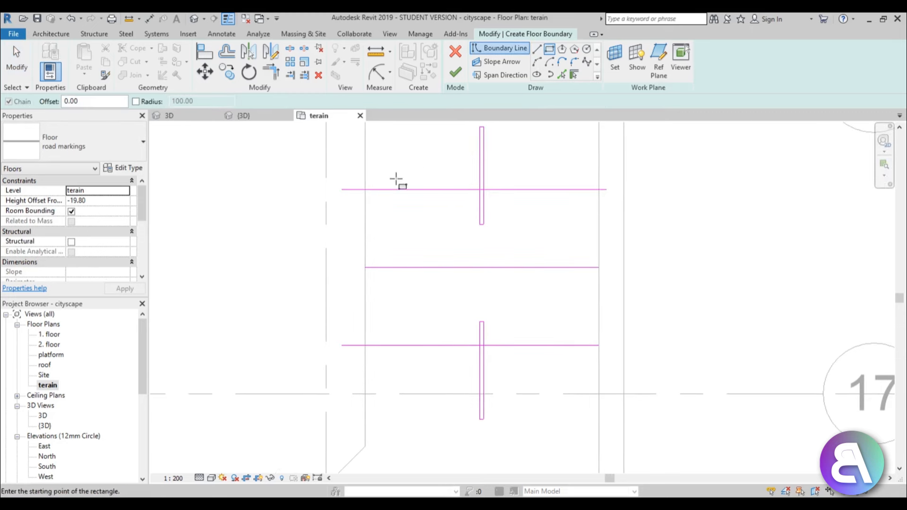
click(371, 190)
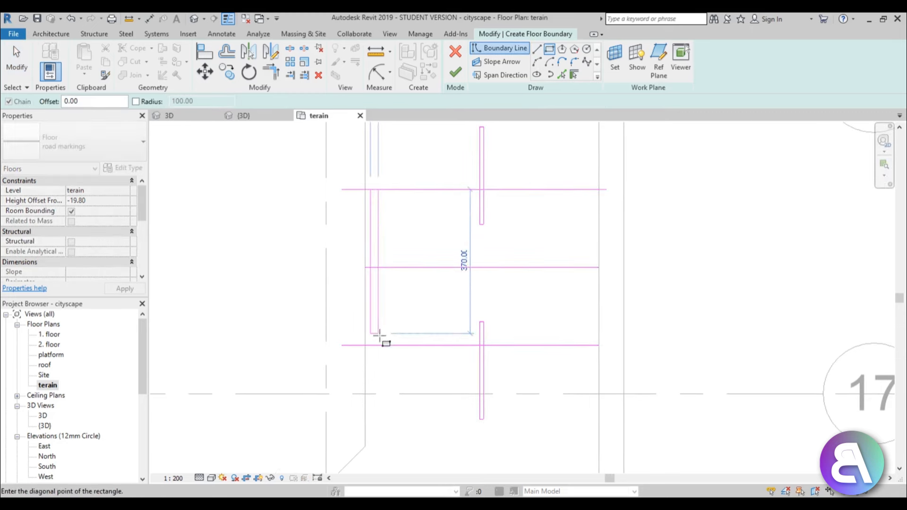
click(388, 345)
key(Escape)
key(Escape)
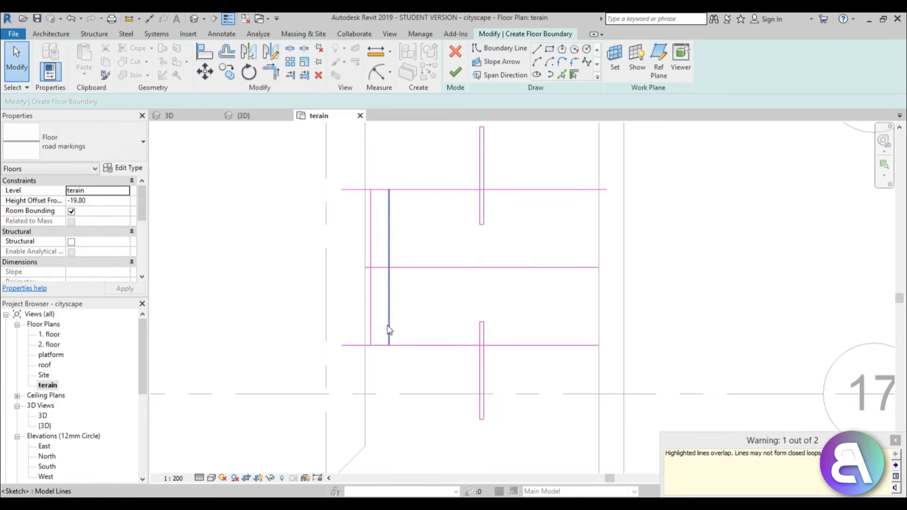
- Adjust the stripe's width through its dimension and delete the upper and lower guide lines across the road
click(388, 307)
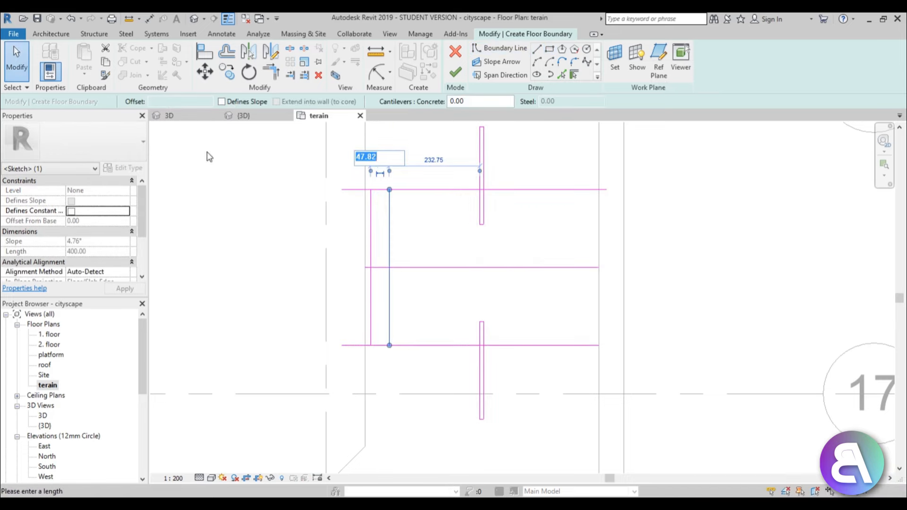
key(Escape)
key(Escape)
click(421, 345)
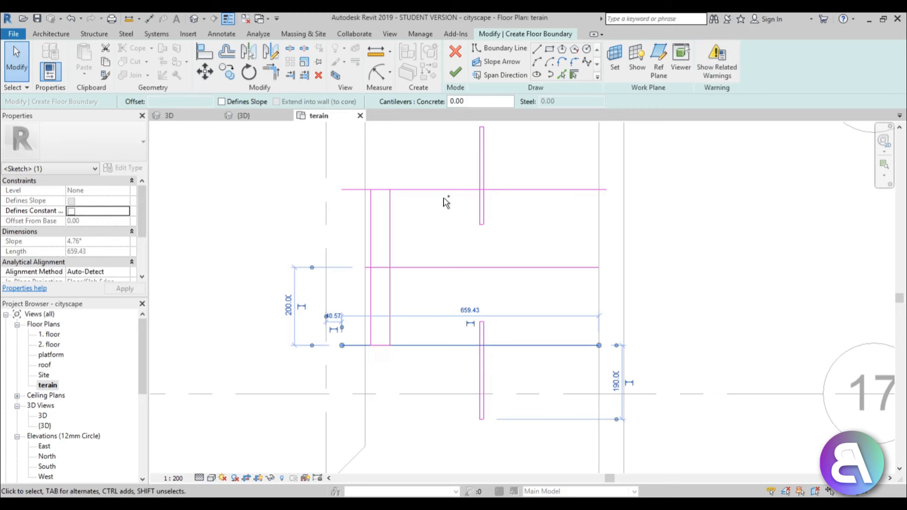
ctrl+click(444, 197)
key(Delete)
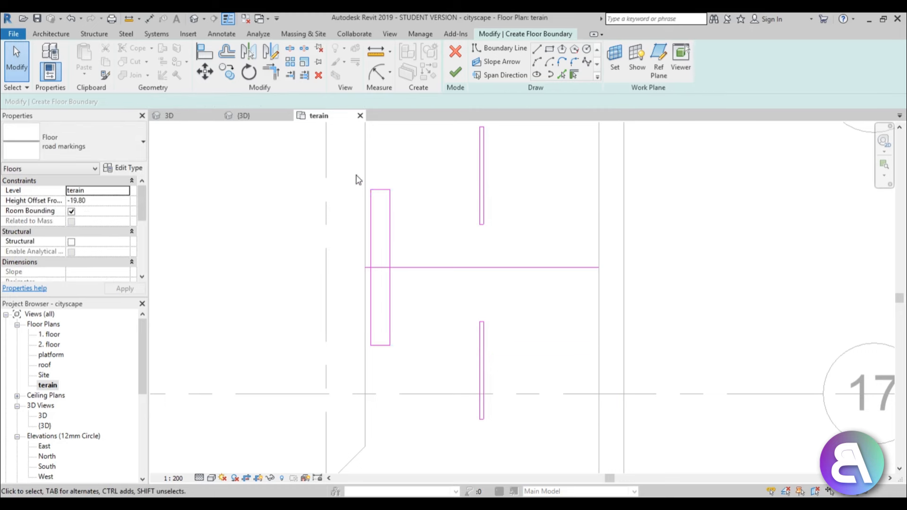
- Copy the stripe five times across the road to the right at a spacing of 100
drag(356, 175, 452, 443)
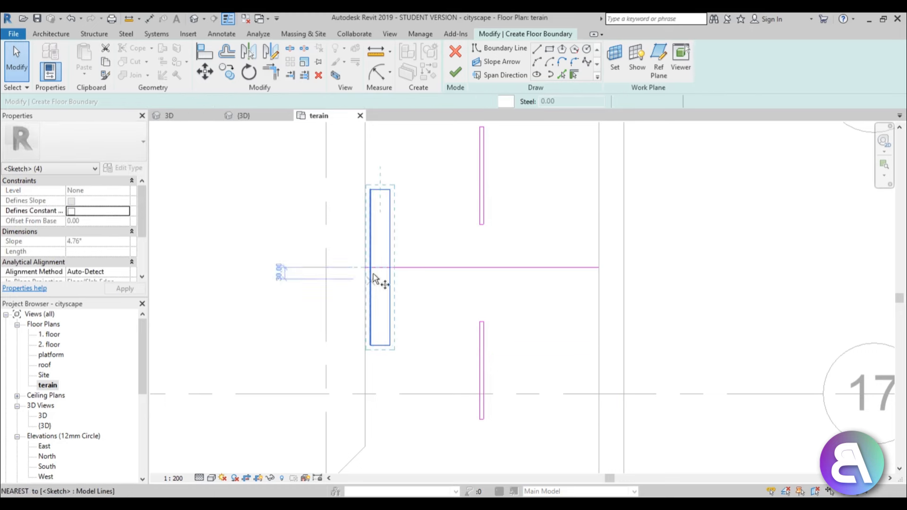
key(c)
key(o)
click(371, 190)
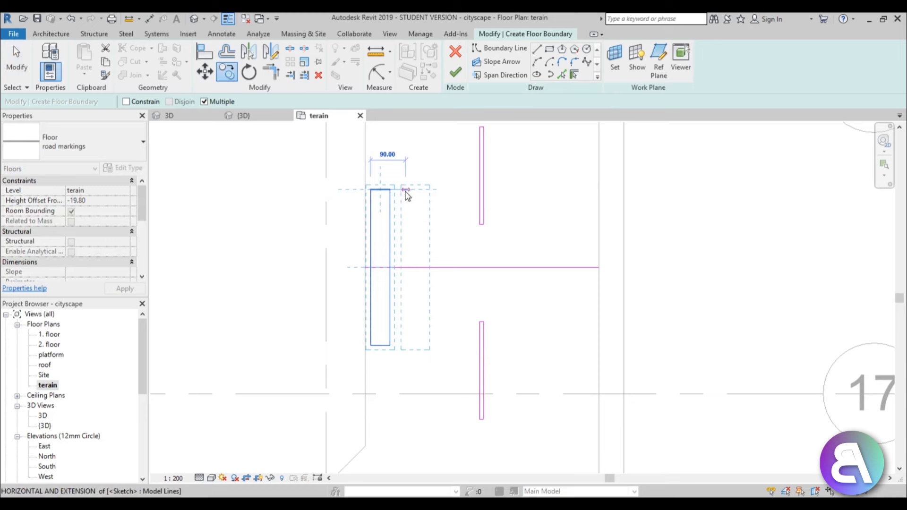
text(100)
key(Return)
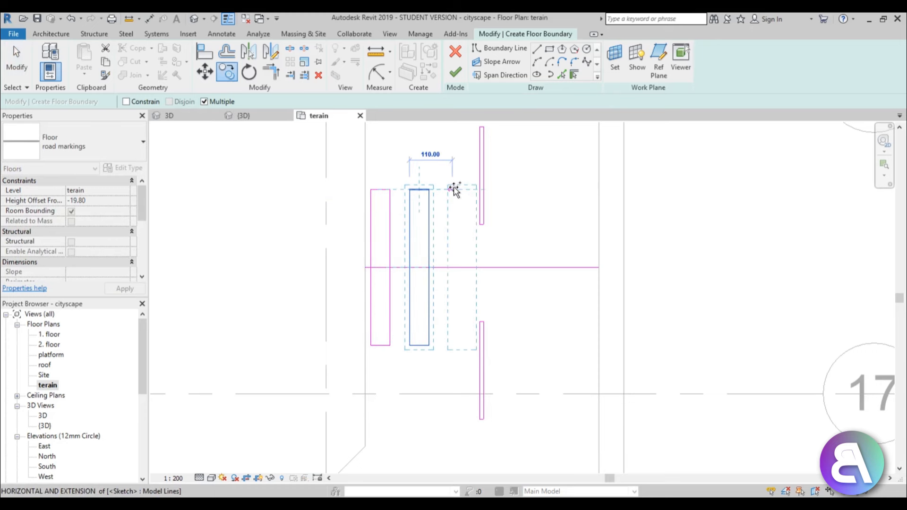
text(100)
key(Return)
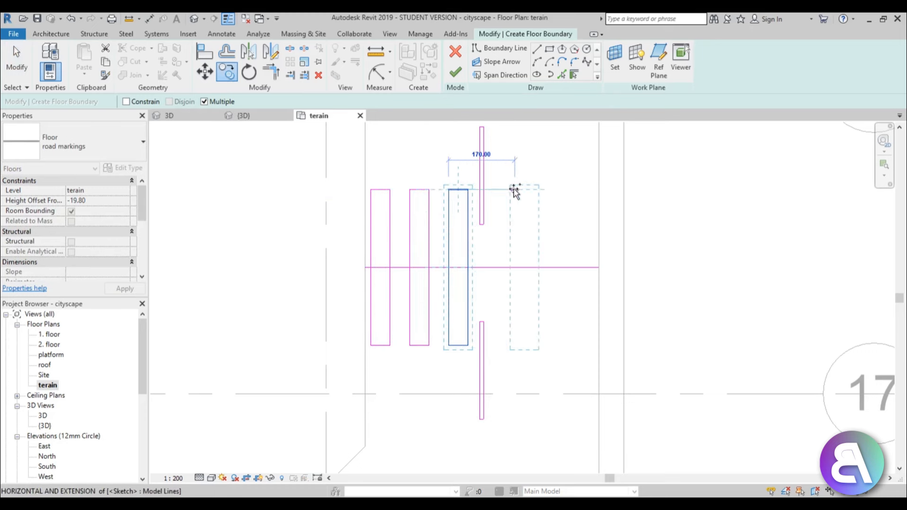
text(100)
key(Return)
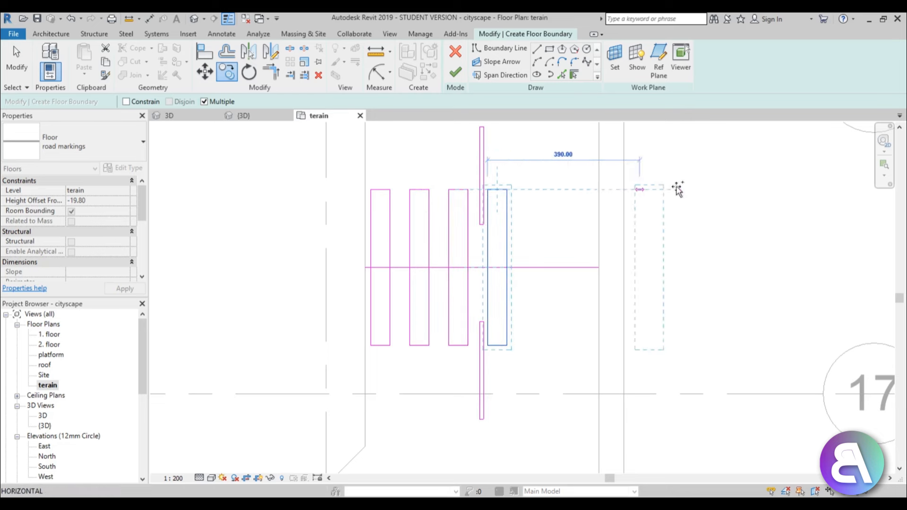
text(100)
key(Return)
text(100)
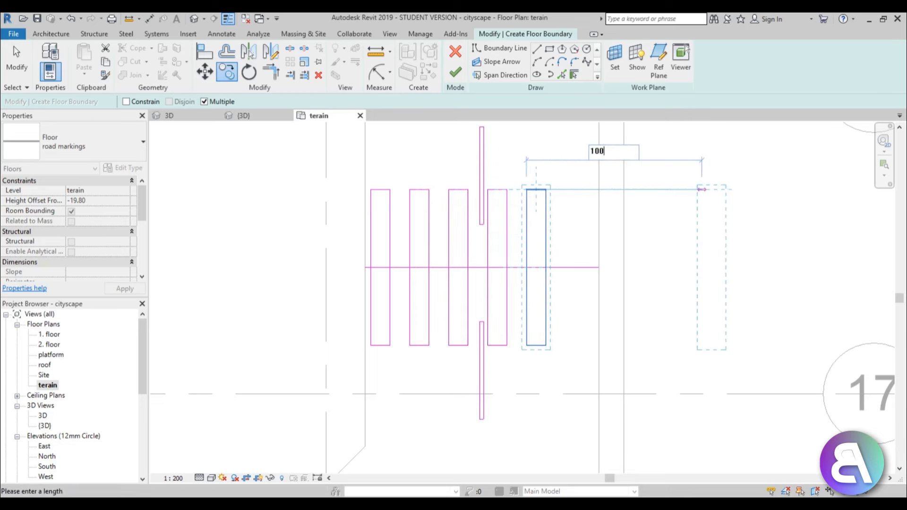
key(Return)
key(Escape)
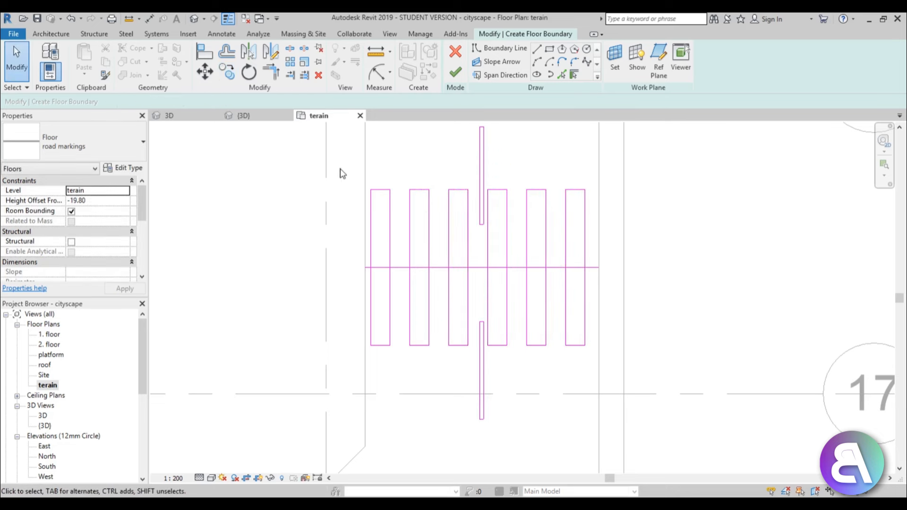
- Nudge the six stripes to the right to centre them on the road, leaving the dashes in place, and delete the middle guide line
drag(340, 168, 669, 357)
click(596, 353)
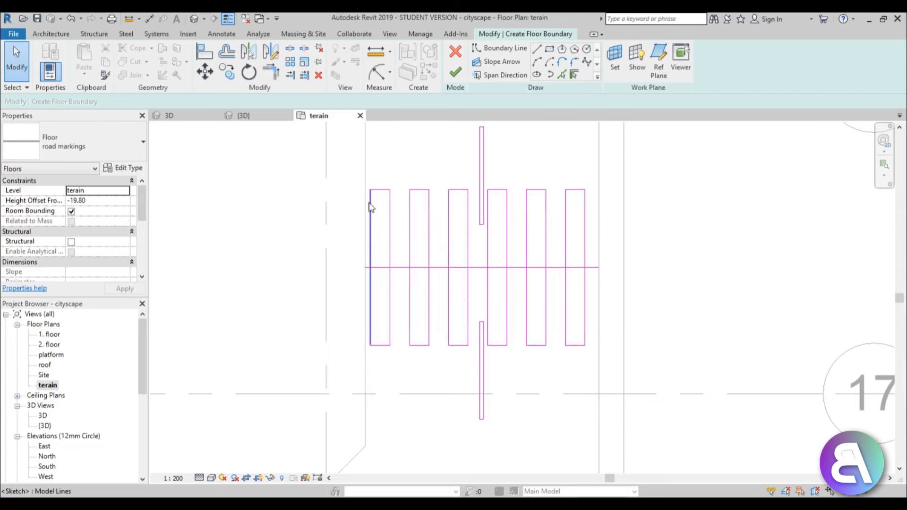
mouse_move(348, 174)
mouse_down()
mouse_move(667, 358)
mouse_move(693, 383)
mouse_up()
scroll(516, 228, up, 5)
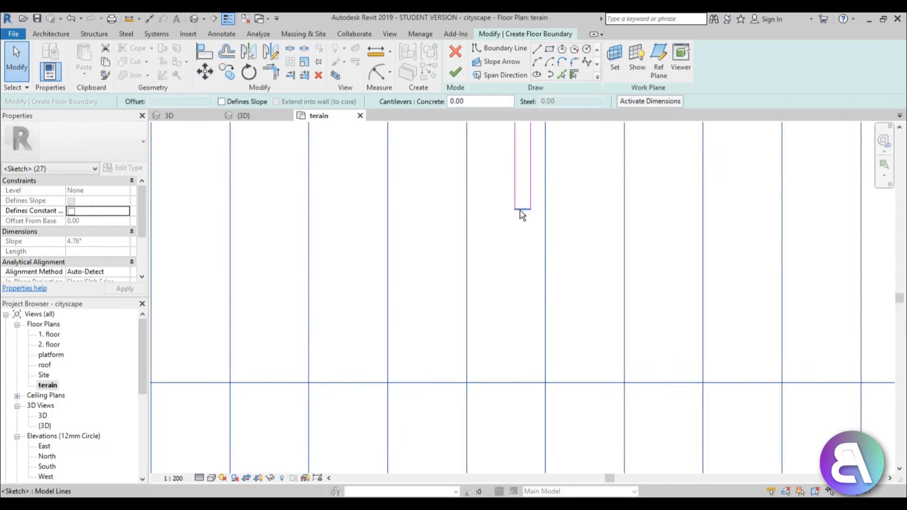
scroll(496, 310, down, 3)
scroll(518, 280, up, 2)
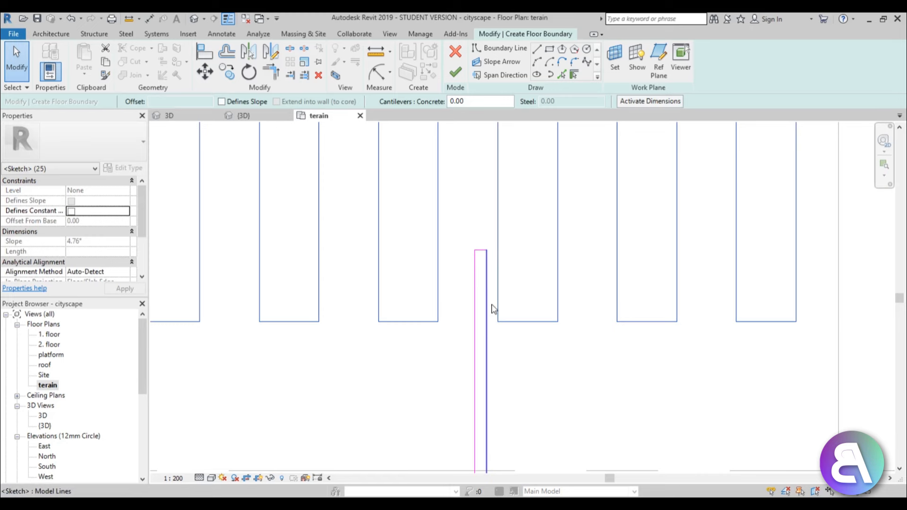
scroll(505, 330, down, 4)
key(Right)
key(Right)
key(Right)
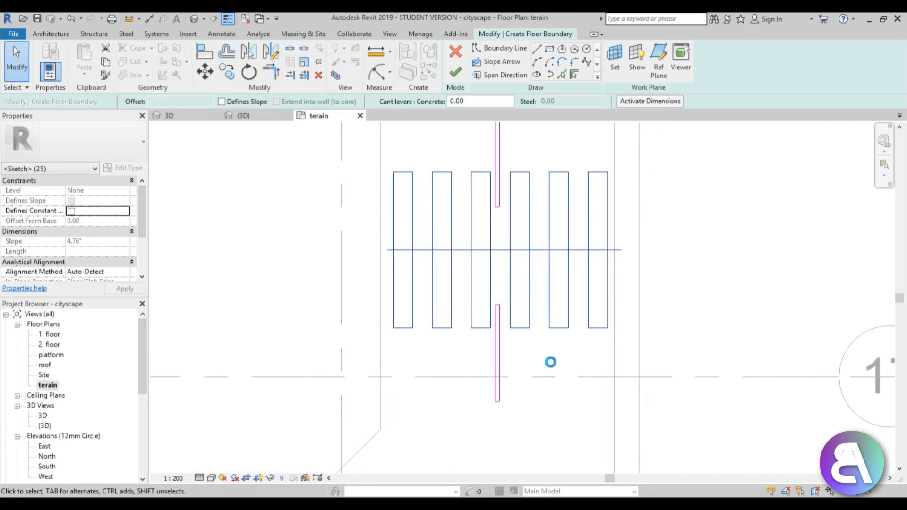
key(Escape)
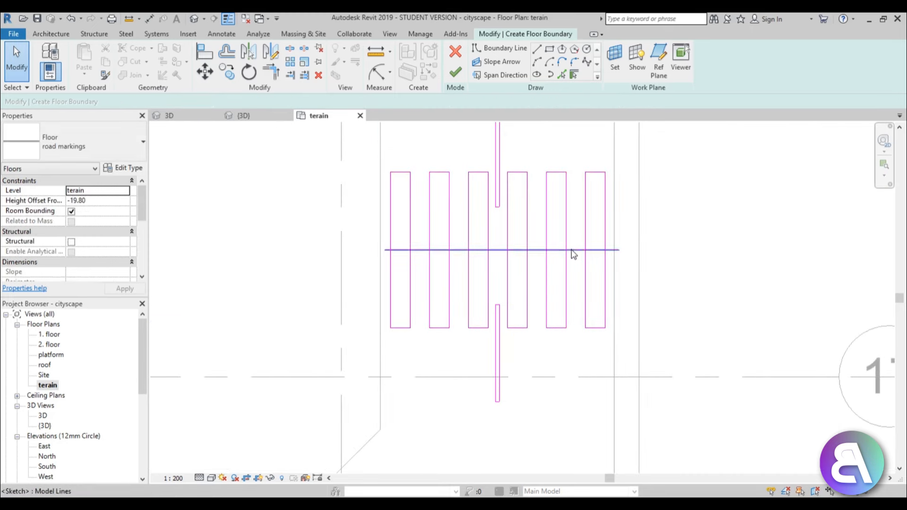
click(574, 250)
key(Delete)
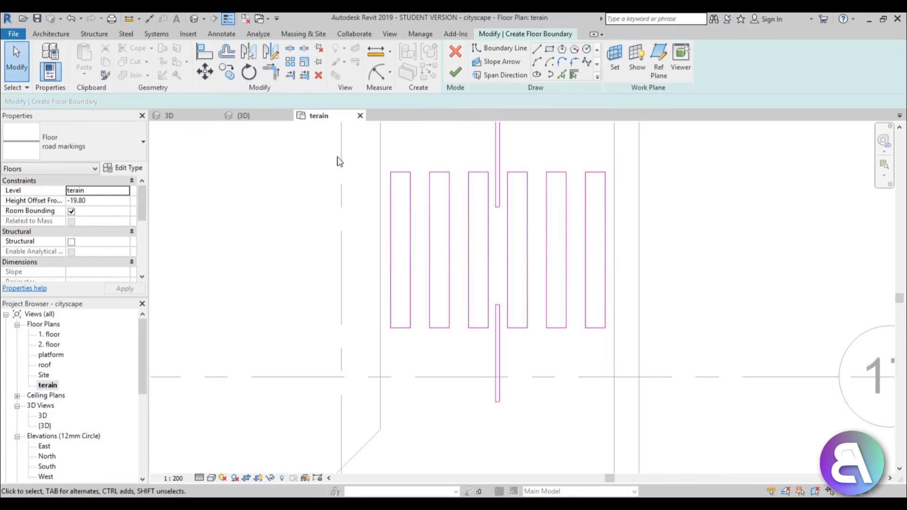
- Copy the leftmost crossing stripe to the free area left of the road, between grid lines 16 and 17
drag(339, 160, 425, 345)
key(c)
click(410, 304)
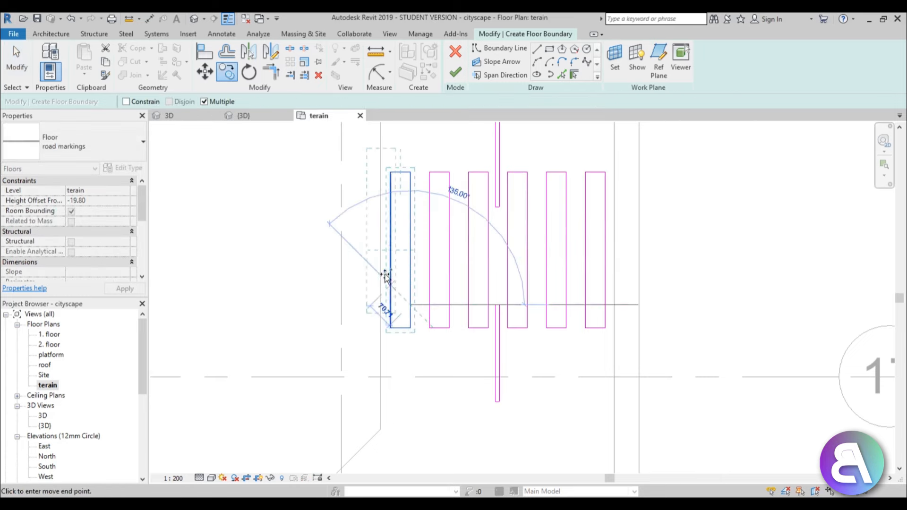
scroll(384, 278, down, 1)
middle_drag(384, 279, 421, 369)
click(372, 362)
key(Escape)
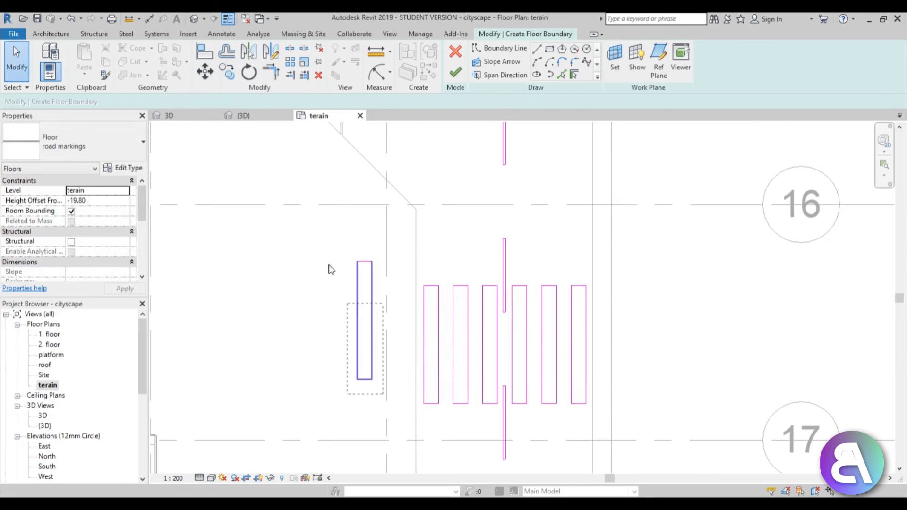
- Rotate the copied stripe 90° to horizontal and move it onto the road just above the crossing's left stripes
key(o)
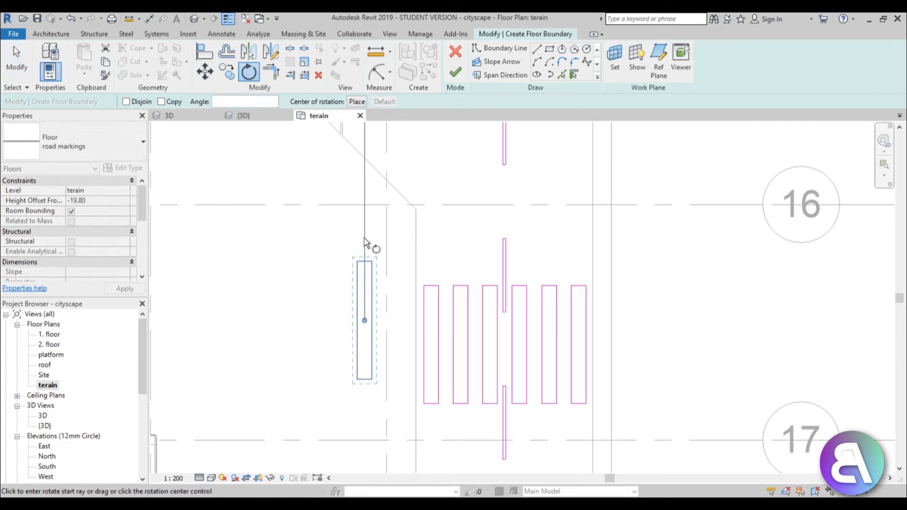
click(364, 240)
click(255, 320)
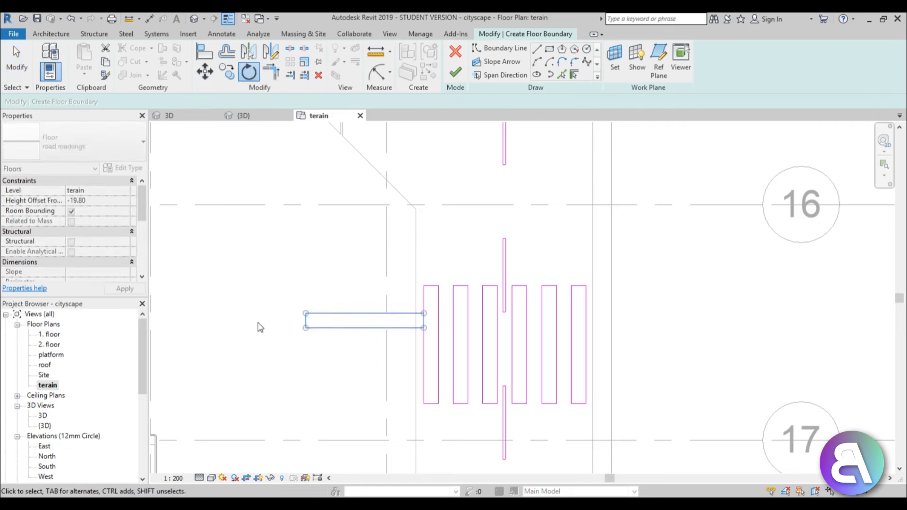
click(366, 329)
mouse_move(352, 329)
mouse_down()
mouse_move(470, 254)
mouse_move(467, 278)
mouse_up()
click(447, 279)
- Align the horizontal bar's left end with the left edge of the first crossing stripe
scroll(444, 277, up, 5)
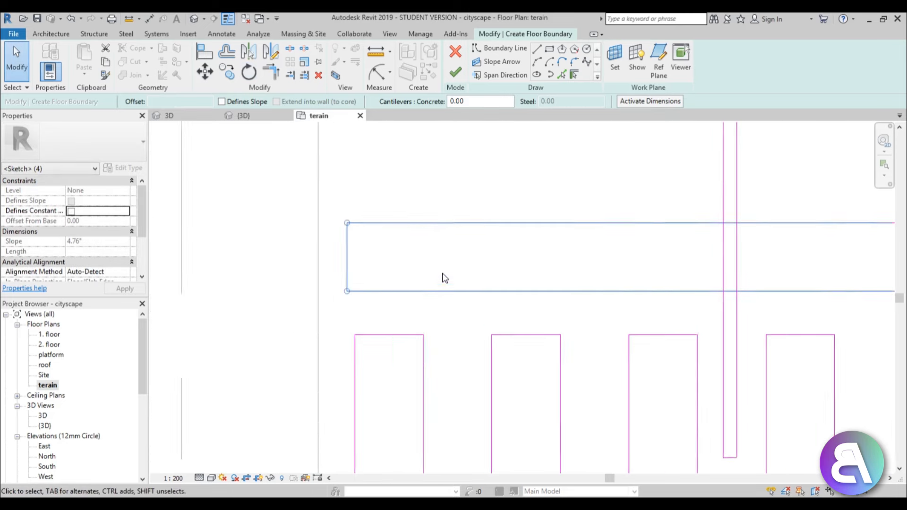
click(355, 295)
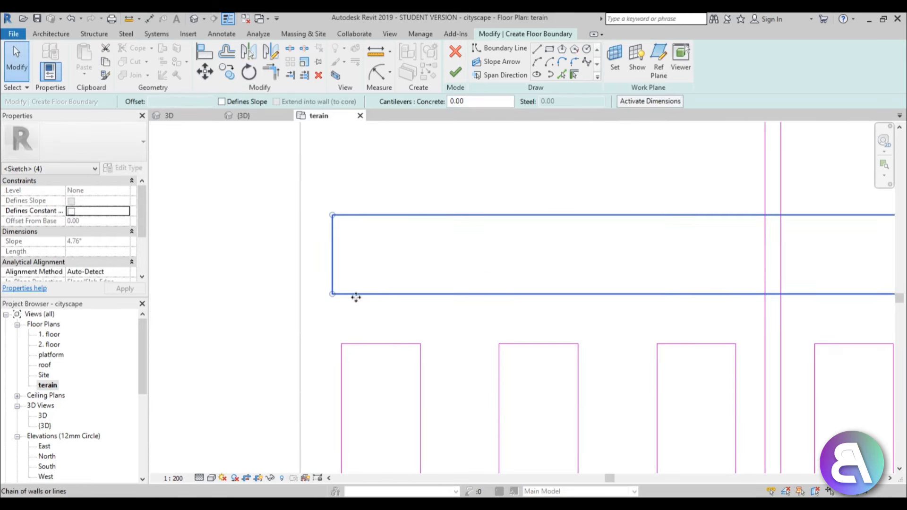
click(365, 319)
key(l)
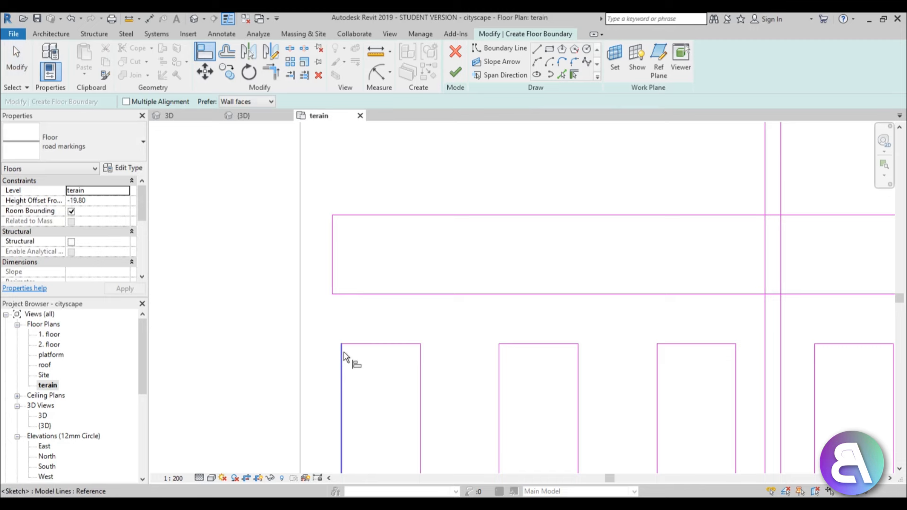
click(343, 361)
click(333, 263)
scroll(336, 265, down, 5)
key(Escape)
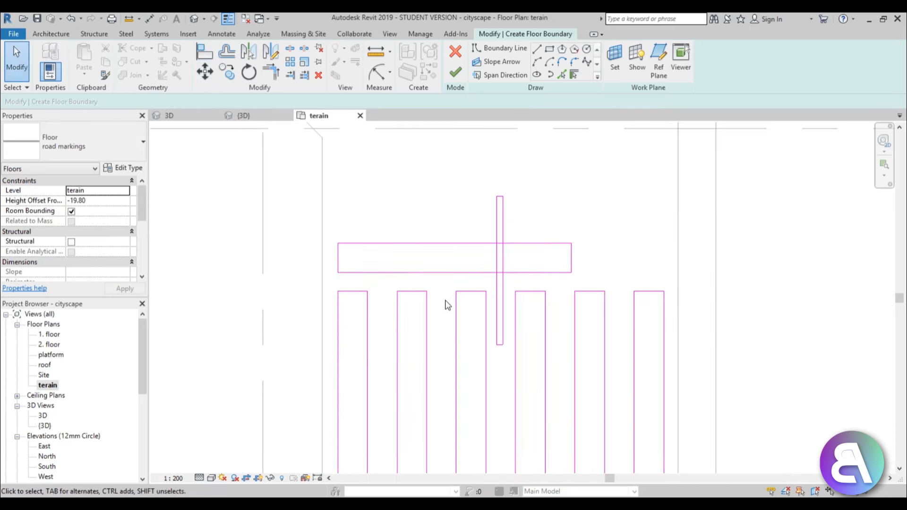
- Align the horizontal bar's right end with the right edge of the third crossing stripe
key(a)
key(l)
click(486, 308)
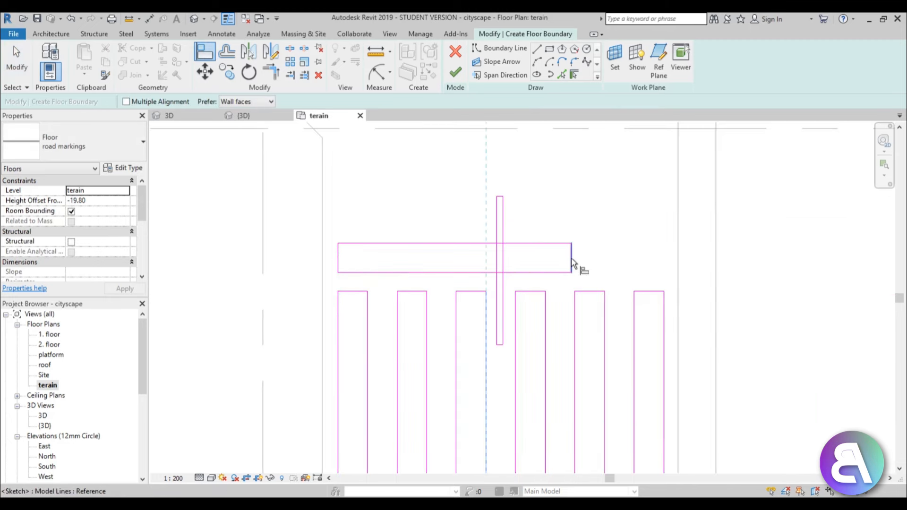
click(571, 259)
key(Escape)
- Nudge the whole horizontal bar down closer to the tops of the crossing stripes
scroll(371, 222, up, 3)
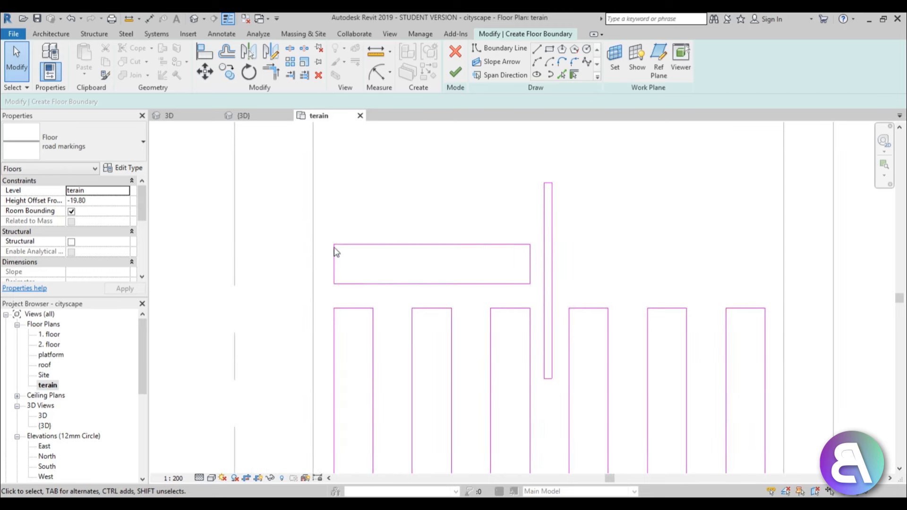
drag(329, 236, 539, 301)
key(Down)
key(Down)
key(Down)
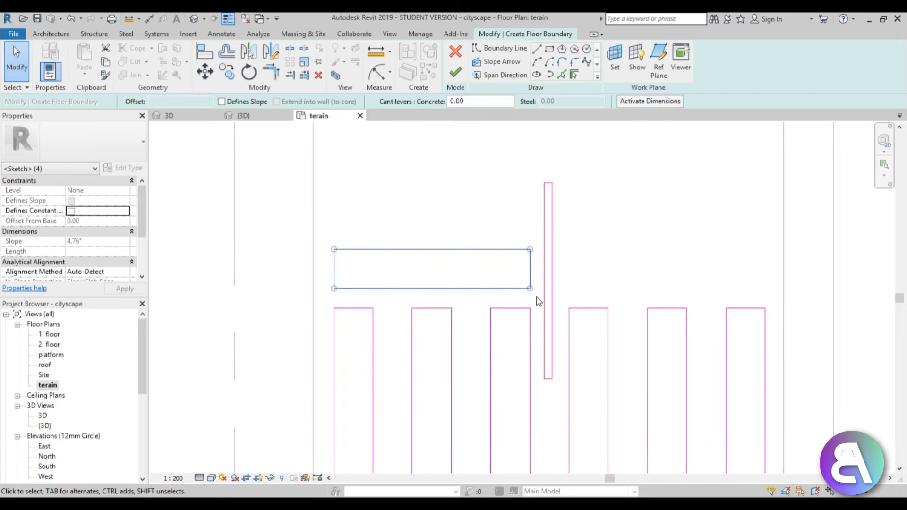
- Copy the horizontal stop bar to the opposite side of the crossing, just below the three right-hand stripes
scroll(479, 241, down, 5)
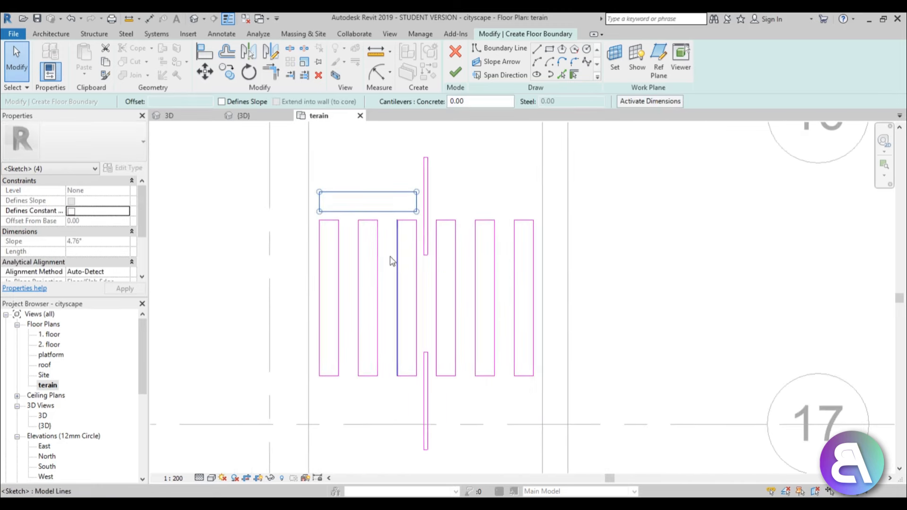
key(c)
key(o)
click(320, 213)
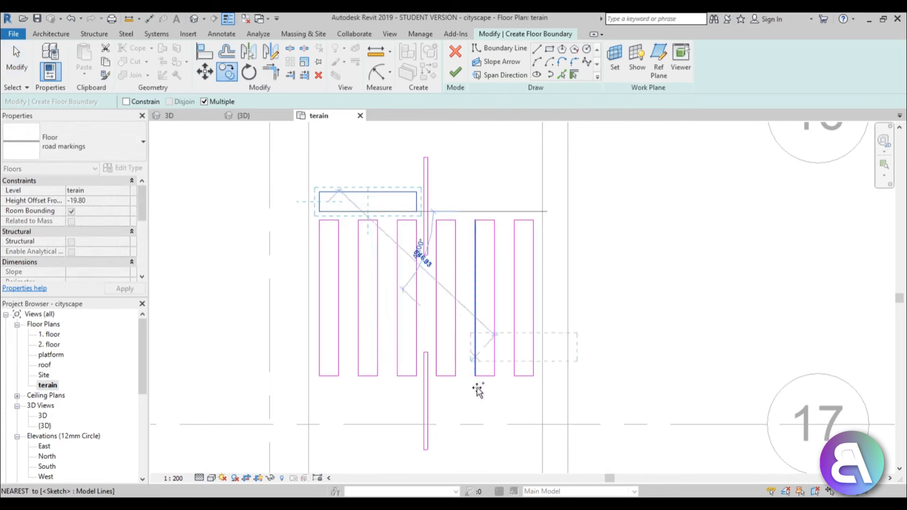
scroll(437, 418, up, 2)
click(438, 404)
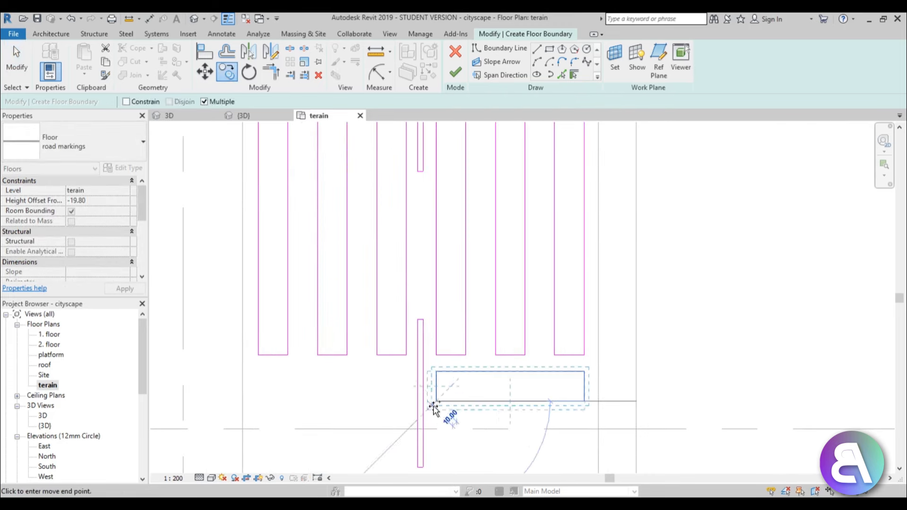
scroll(440, 314, down, 3)
scroll(434, 320, up, 4)
scroll(434, 347, down, 7)
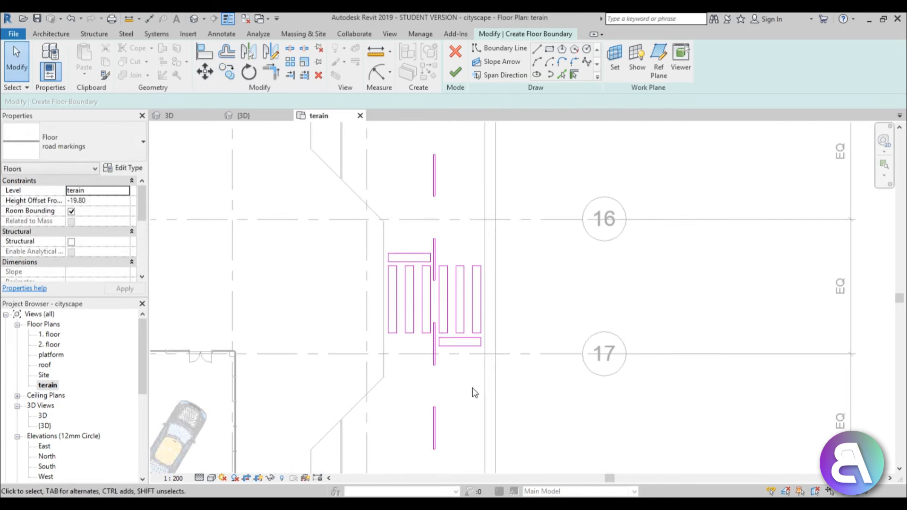
- Examine the road down to the side-street junction near gridline 21, and return to the existing crossing
scroll(474, 388, down, 1)
mouse_move(474, 389)
middle_down()
mouse_move(454, 269)
mouse_move(432, 343)
mouse_move(442, 202)
middle_up()
scroll(458, 369, down, 3)
scroll(444, 217, down, 2)
scroll(450, 250, up, 2)
scroll(432, 243, down, 2)
scroll(430, 344, down, 2)
scroll(389, 326, up, 6)
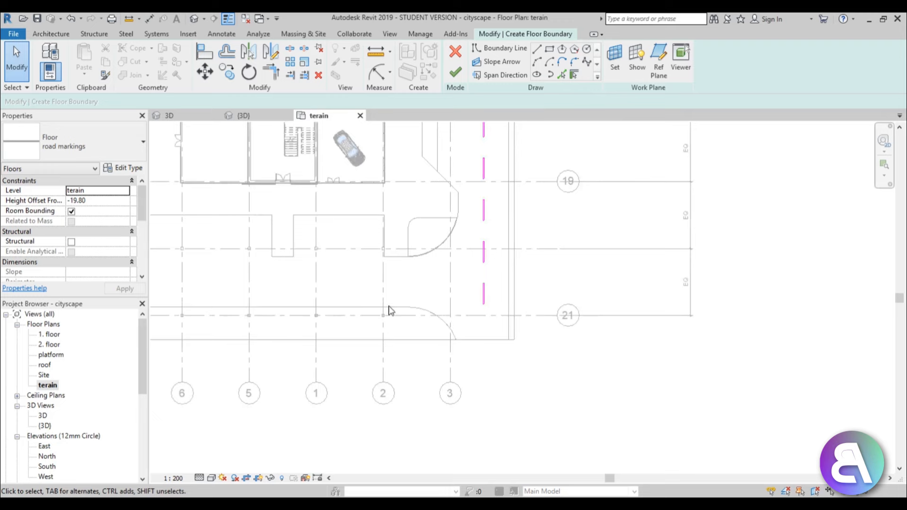
scroll(406, 284, down, 4)
middle_drag(407, 289, 398, 425)
scroll(451, 204, up, 6)
scroll(400, 275, up, 3)
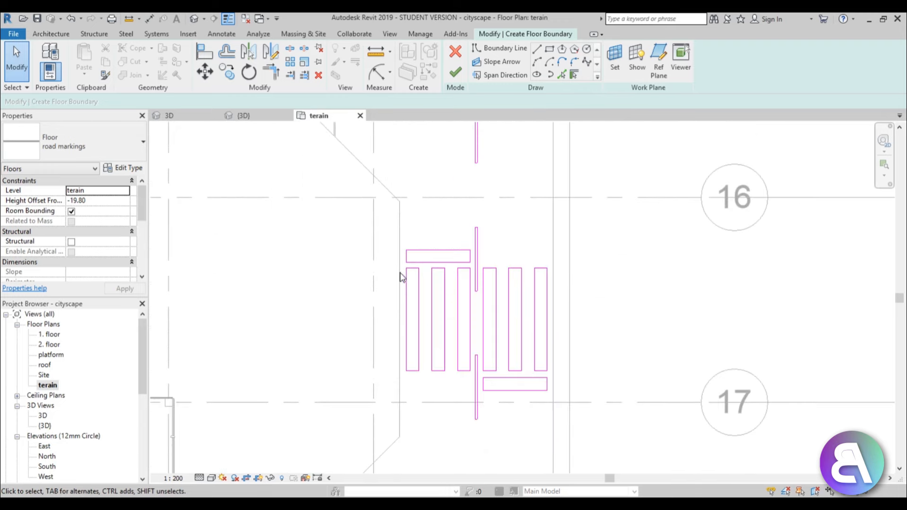
- Copy the six crossing stripes, without the centreline dashes and stop bars, into the side street between gridlines 2 and 3
drag(394, 267, 612, 376)
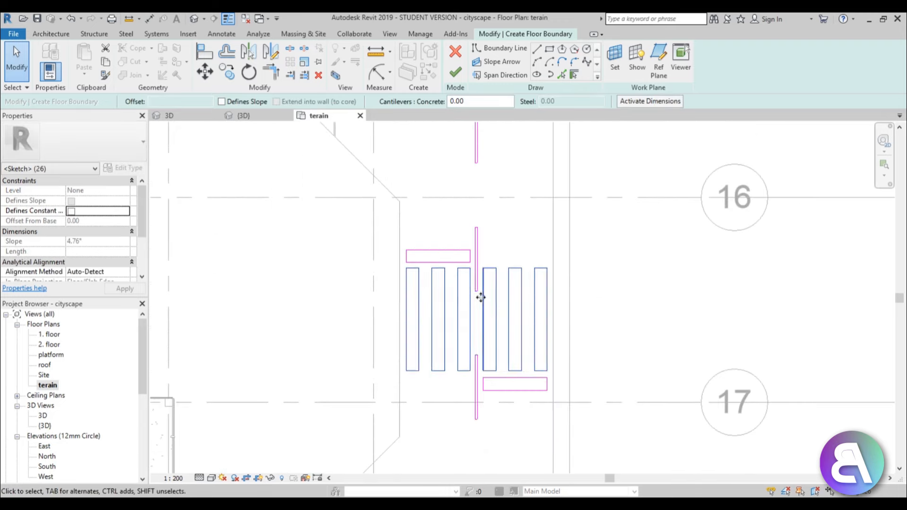
scroll(480, 298, up, 6)
shift+click(470, 279)
scroll(476, 336, down, 3)
middle_drag(480, 336, 479, 129)
scroll(470, 228, up, 3)
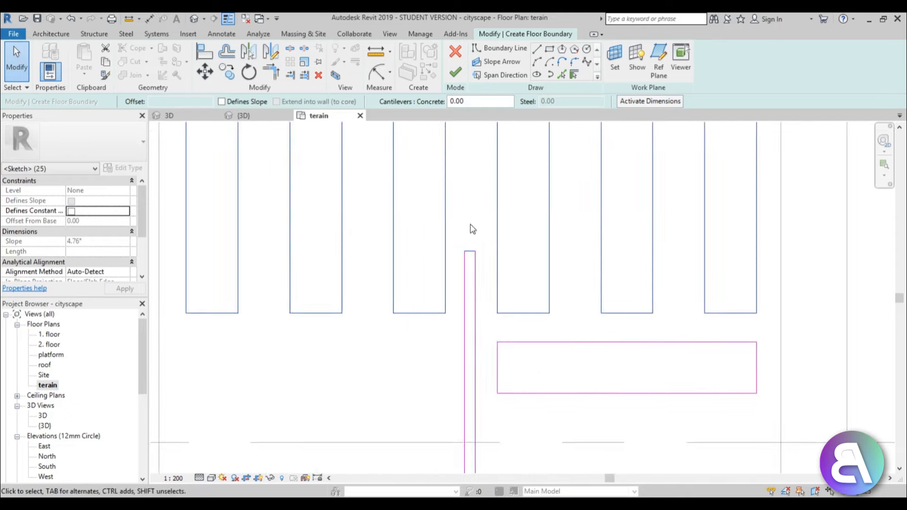
shift+click(469, 256)
scroll(466, 258, down, 4)
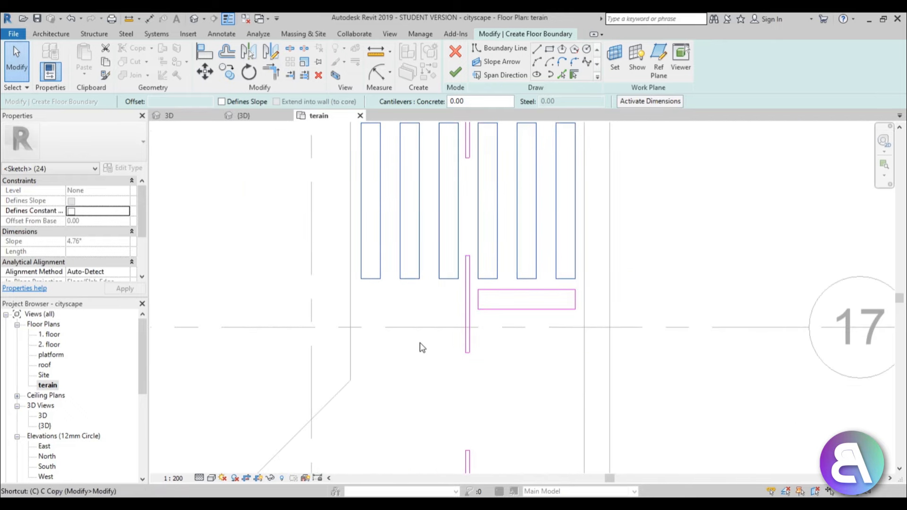
key(c)
click(465, 217)
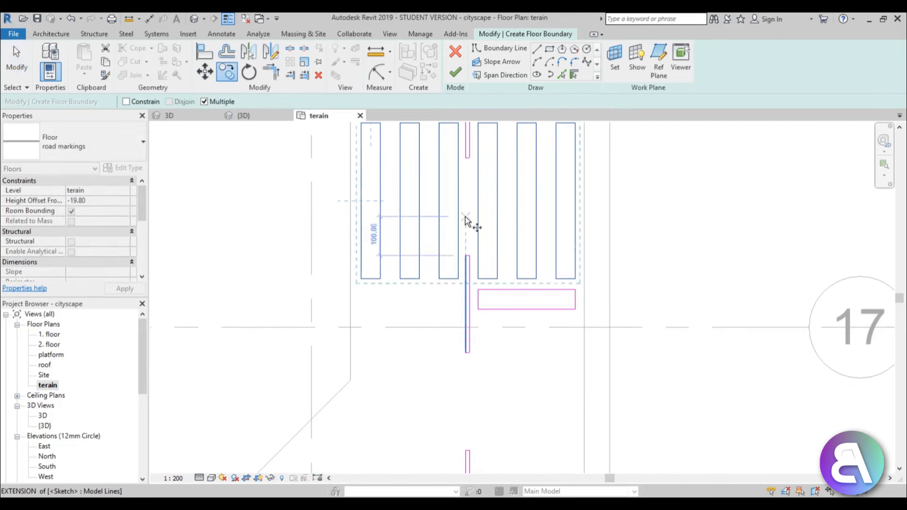
scroll(393, 354, down, 3)
middle_drag(392, 354, 475, 95)
scroll(477, 124, down, 1)
middle_drag(390, 425, 419, 284)
scroll(419, 283, up, 4)
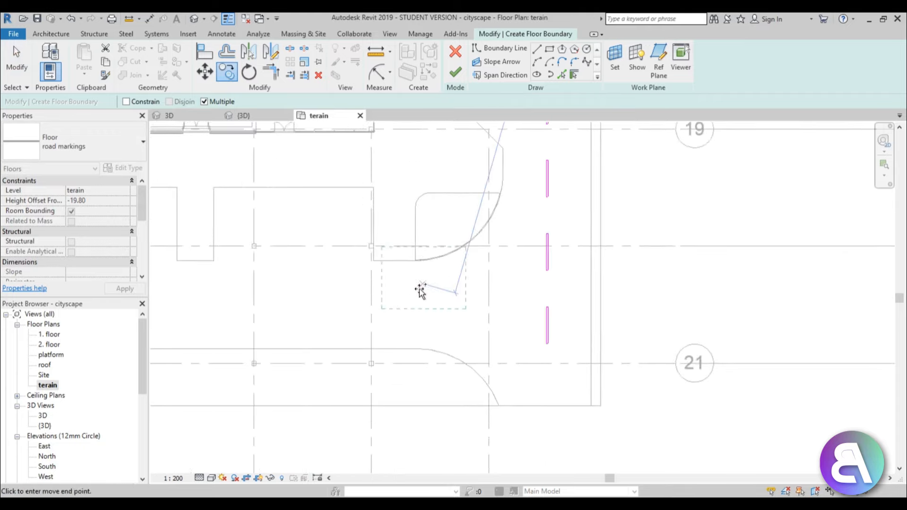
click(386, 322)
- Rotate the copied crossing stripes 90° and nudge them so their left ends line up with the sidewalk corner above
click(248, 72)
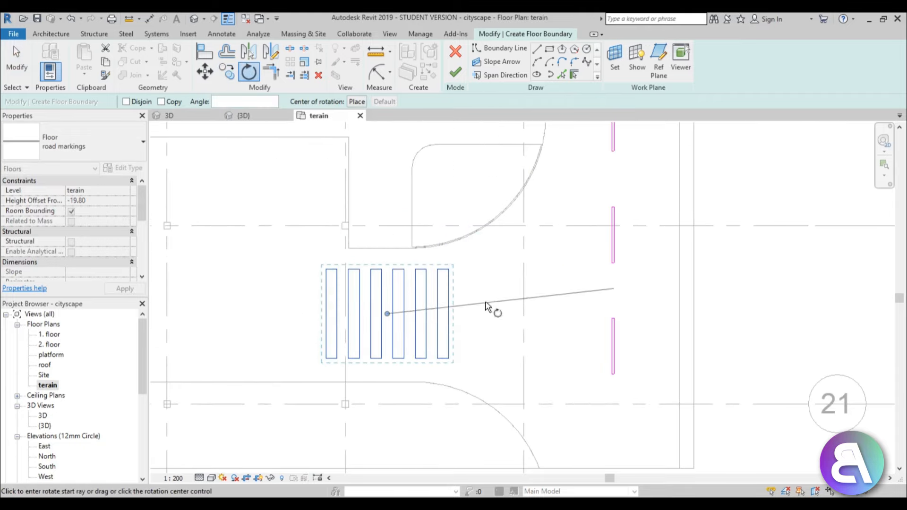
click(481, 320)
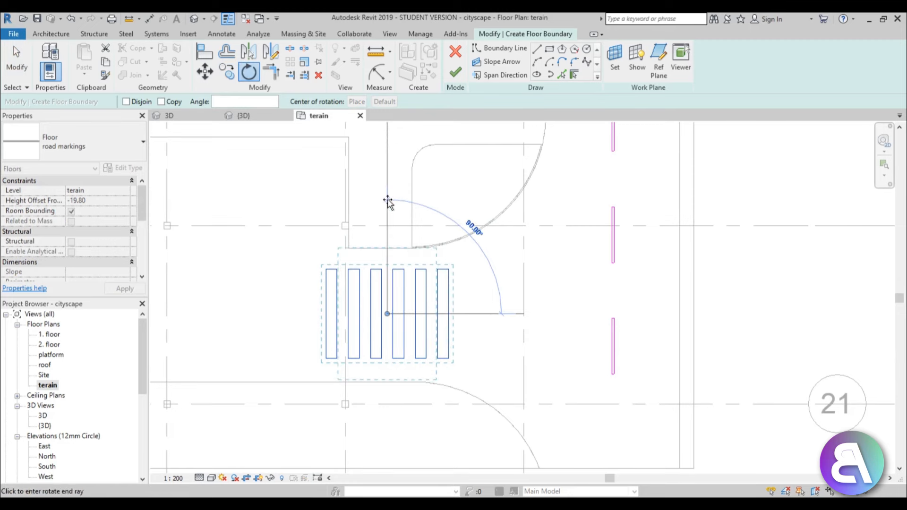
click(387, 201)
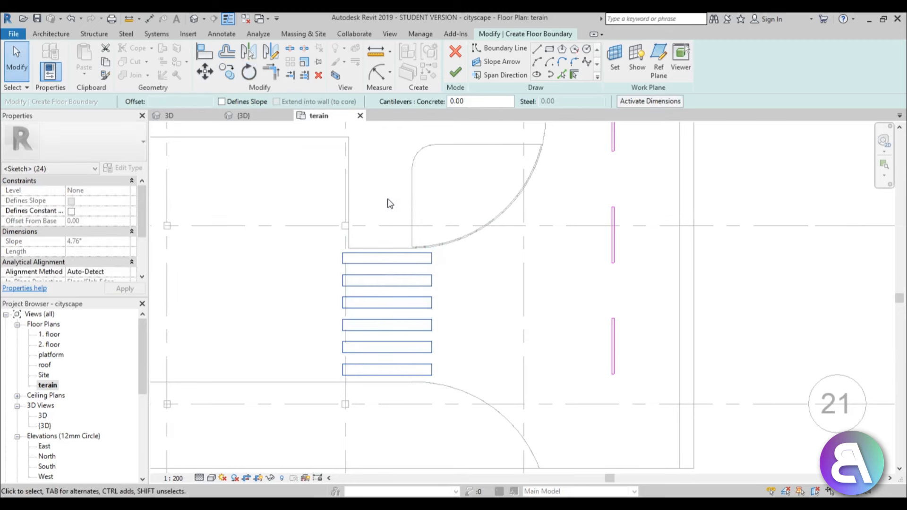
scroll(375, 340, up, 2)
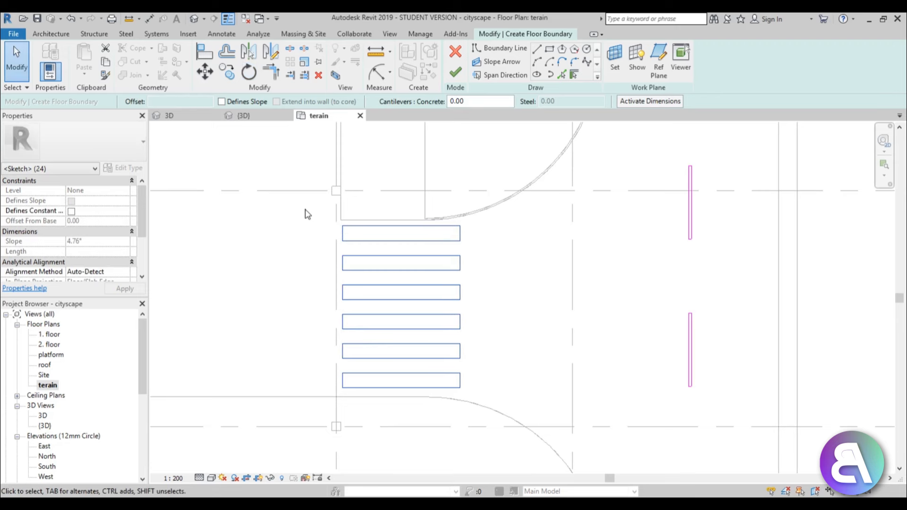
scroll(324, 202, up, 5)
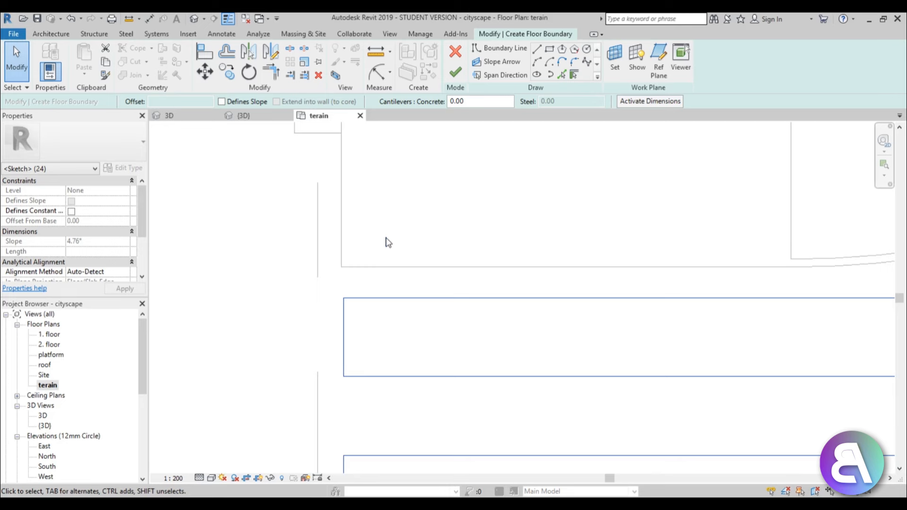
click(386, 239)
- Shorten the side-street crossing's top stripe and align its right end with the vertical edge beside the curved corner
scroll(302, 194, down, 6)
middle_drag(346, 208, 353, 198)
scroll(437, 203, up, 3)
drag(466, 200, 400, 198)
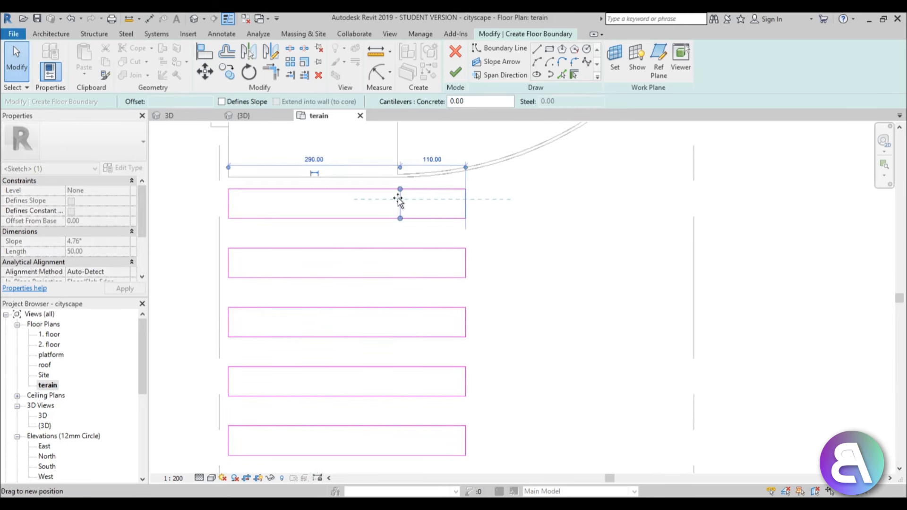
key(a)
key(l)
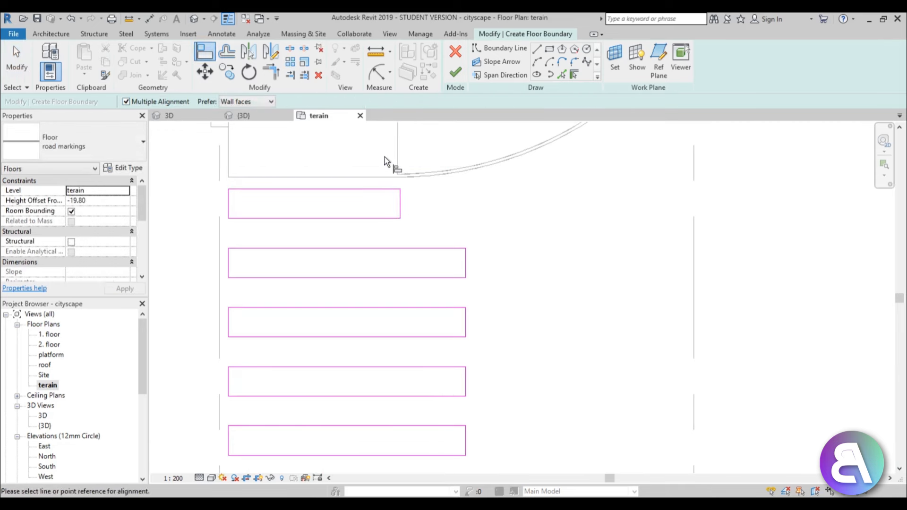
click(405, 213)
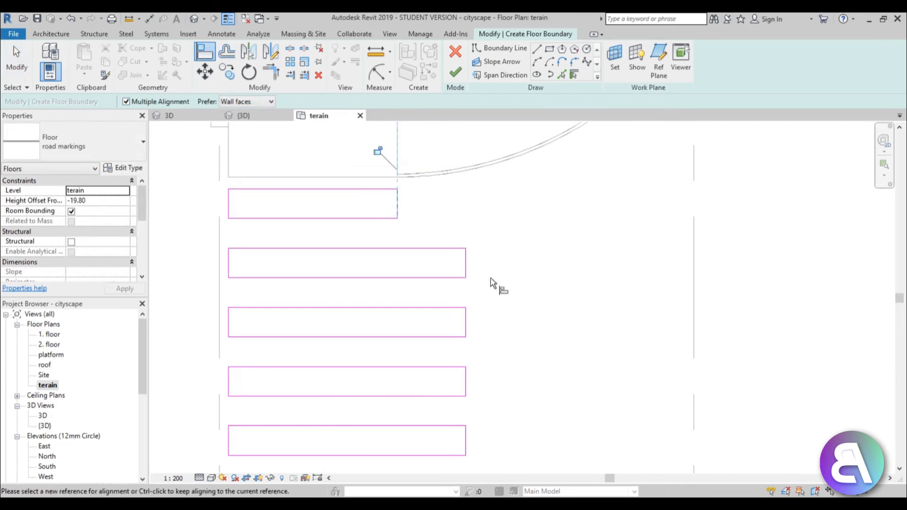
- Align the right ends of the remaining five side-street stripes with the shortened top stripe
click(466, 267)
click(465, 324)
click(466, 385)
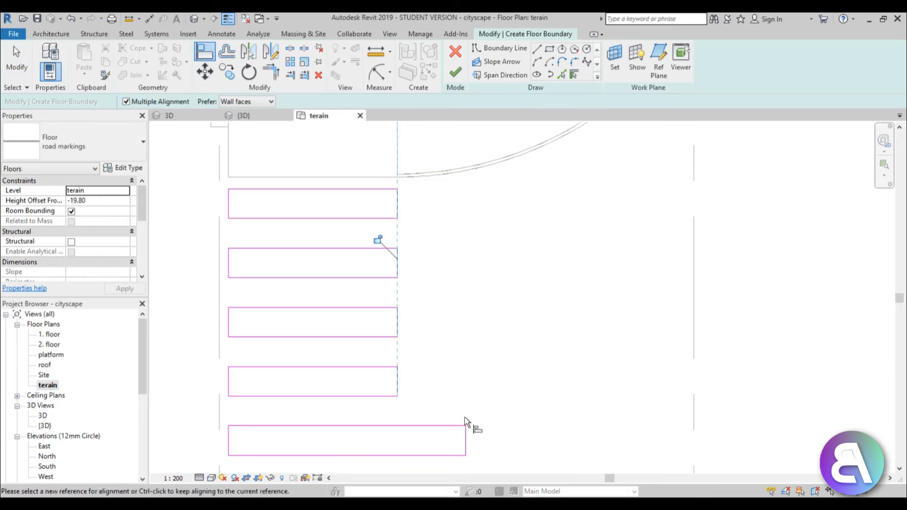
scroll(466, 445, down, 3)
scroll(466, 290, up, 2)
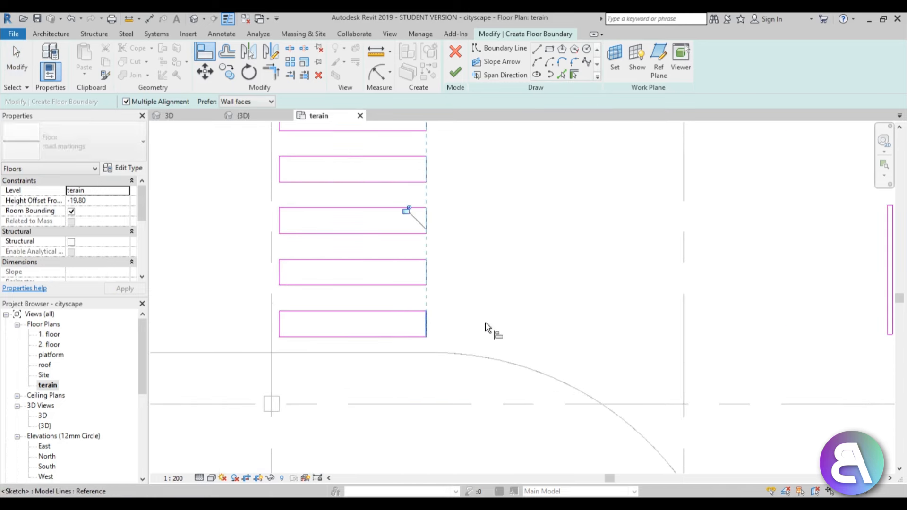
scroll(456, 257, down, 4)
key(Escape)
scroll(455, 309, down, 2)
middle_drag(456, 310, 441, 282)
scroll(404, 326, up, 3)
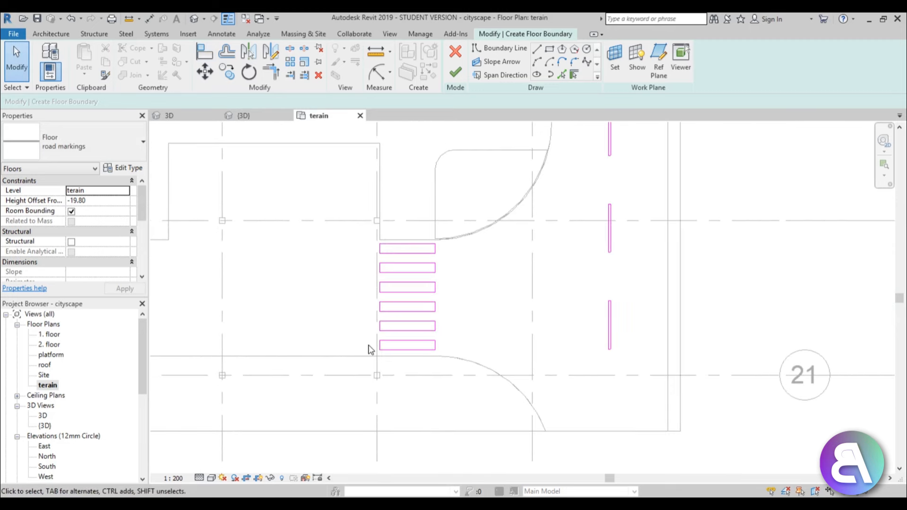
- Copy the westernmost stripe of the crossing between grids 16 and 17 to the west side of the crossing above grid 21
scroll(368, 348, down, 6)
middle_drag(436, 198, 407, 370)
scroll(407, 371, down, 1)
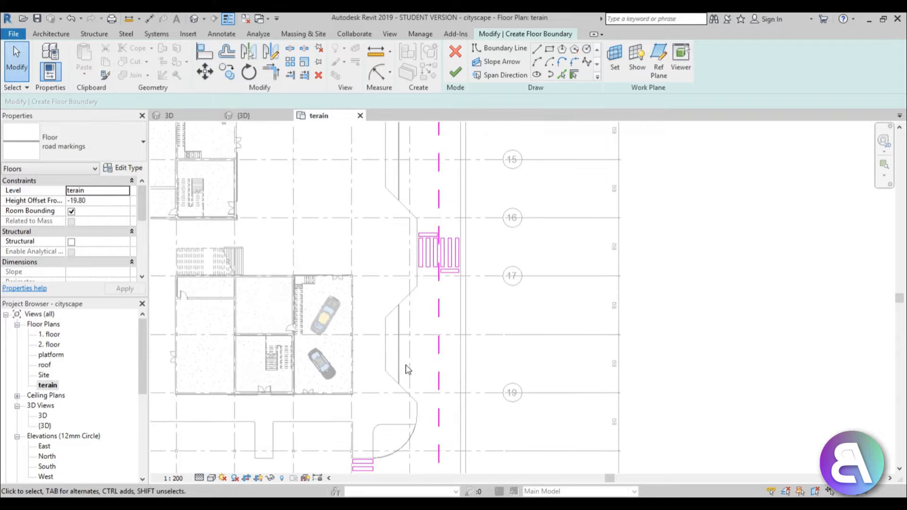
scroll(417, 267, up, 6)
click(423, 260)
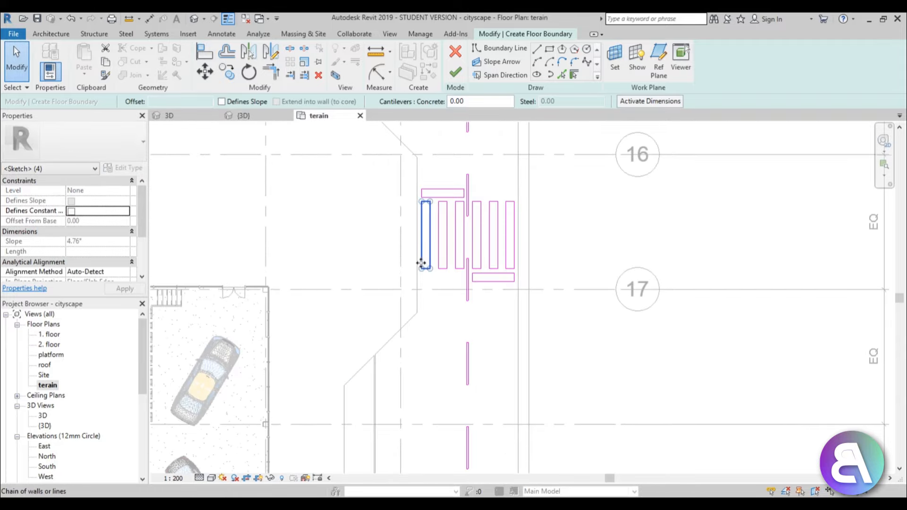
key(c)
key(o)
scroll(442, 201, up, 3)
click(413, 204)
scroll(368, 274, down, 4)
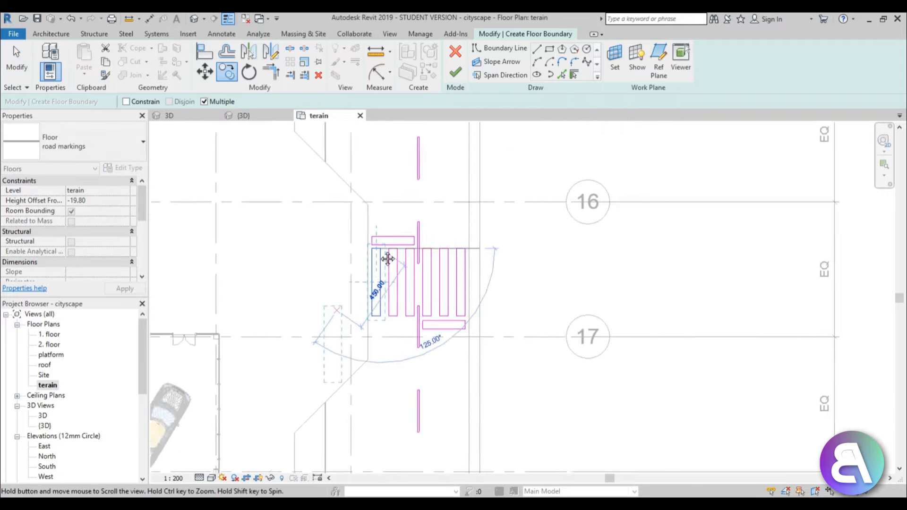
middle_drag(387, 270, 544, 71)
middle_drag(427, 304, 458, 101)
scroll(418, 262, up, 3)
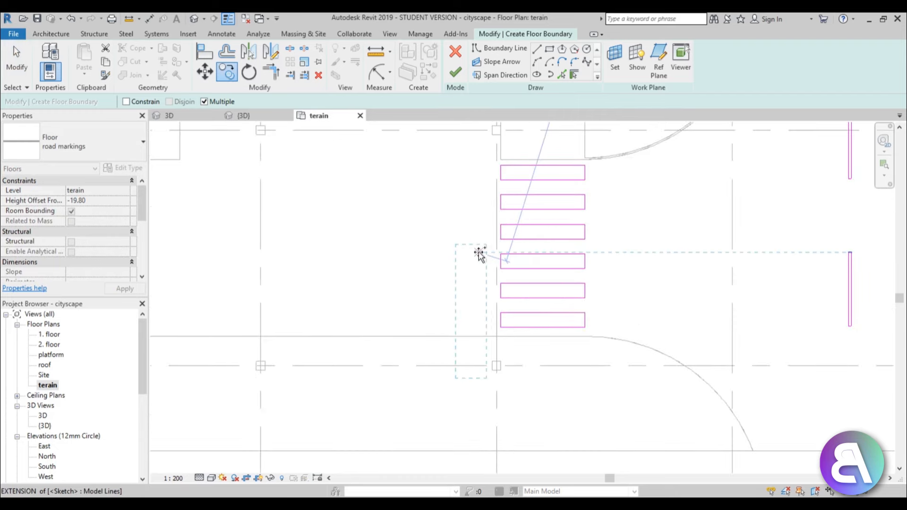
click(487, 256)
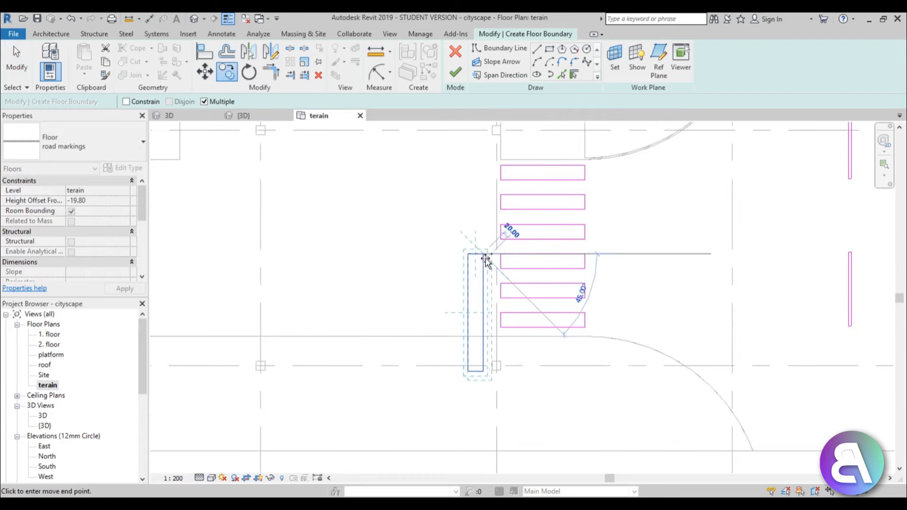
key(Escape)
key(Escape)
- Shorten the copied bar to span the crossing's three lower stripes, aligning its lower edge with the bottom stripe
drag(480, 371, 479, 327)
scroll(480, 331, up, 4)
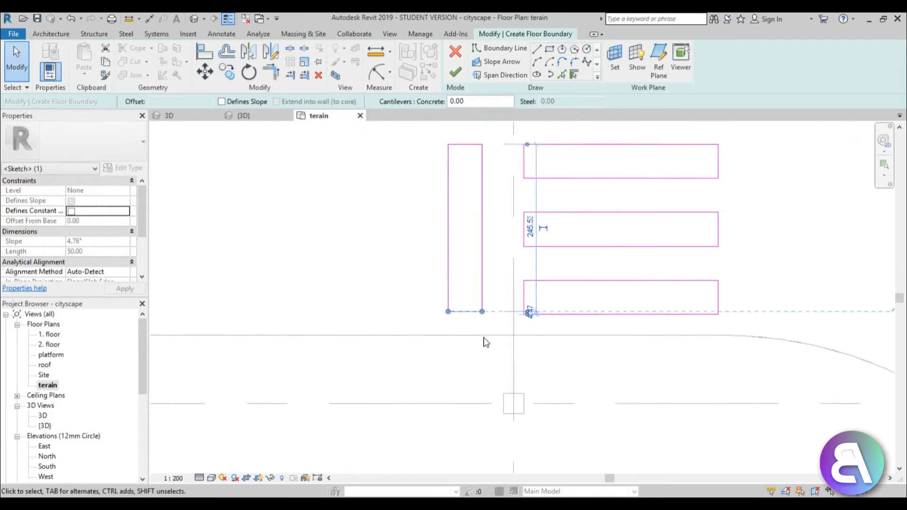
key(Escape)
key(a)
key(l)
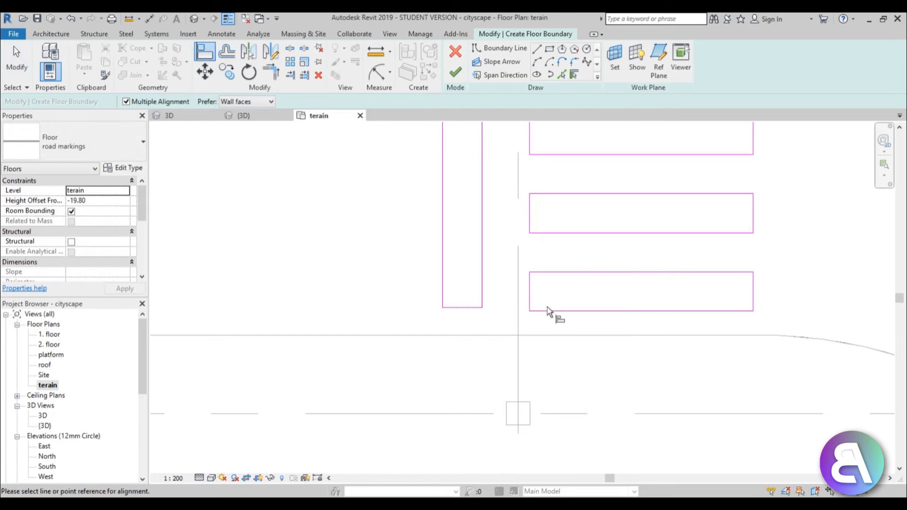
scroll(468, 313, down, 5)
key(Escape)
key(Escape)
mouse_move(444, 227)
mouse_down()
mouse_move(491, 367)
mouse_move(473, 363)
mouse_up()
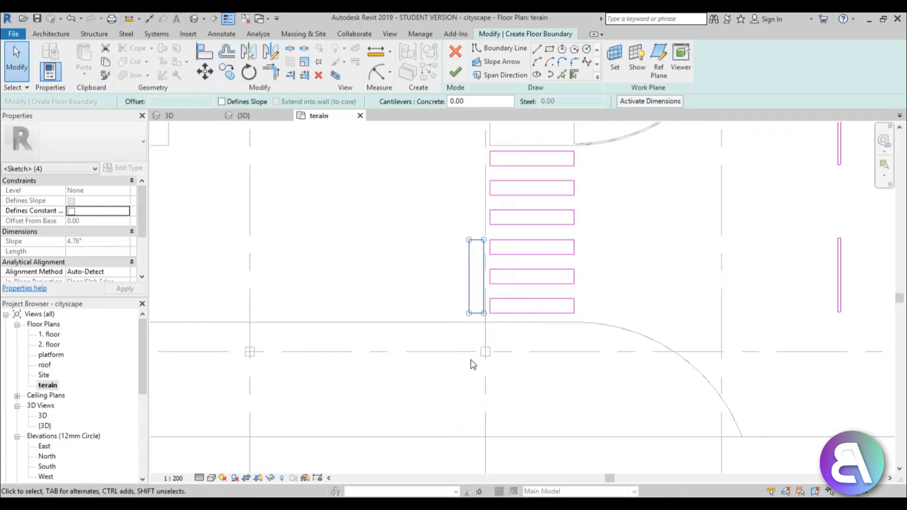
key(Escape)
- Copy the crossing above grid 21, together with its stop bar, to the empty area east of the road below grid 19
scroll(359, 327, down, 3)
middle_drag(359, 327, 210, 409)
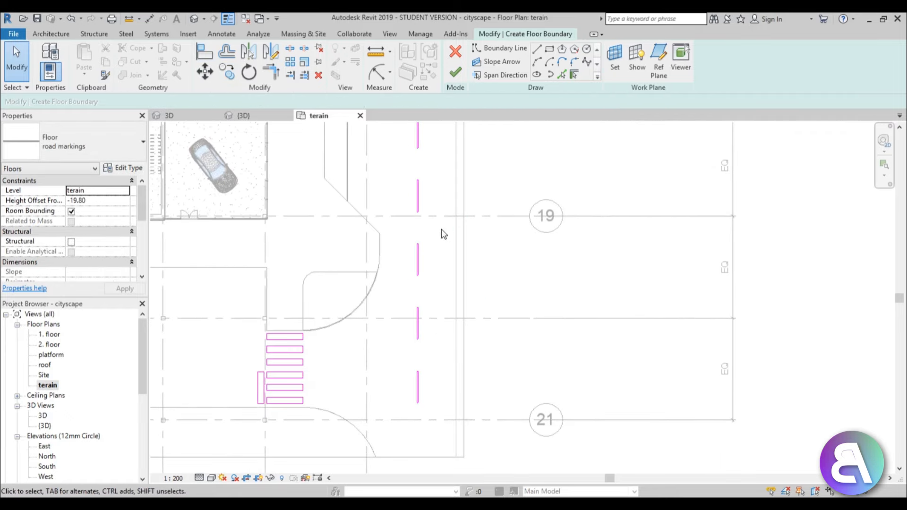
middle_drag(352, 320, 391, 306)
drag(258, 304, 350, 399)
key(c)
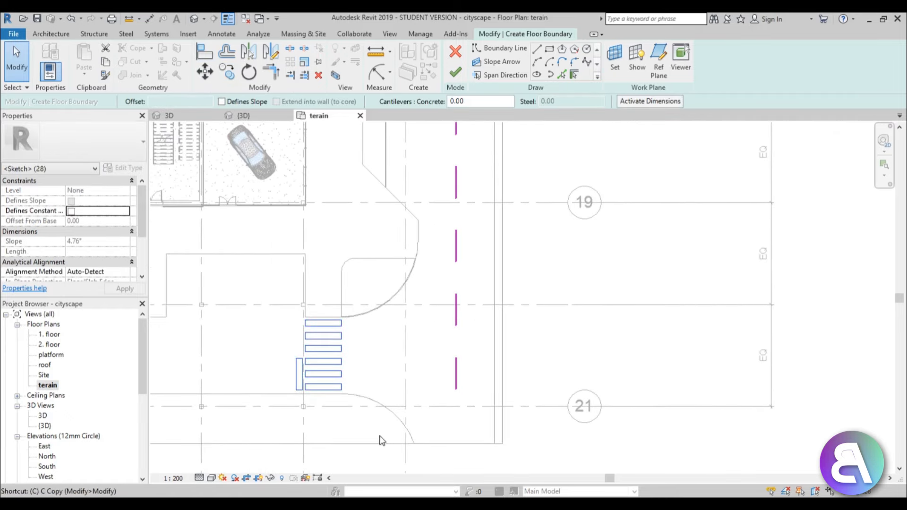
key(c)
click(328, 364)
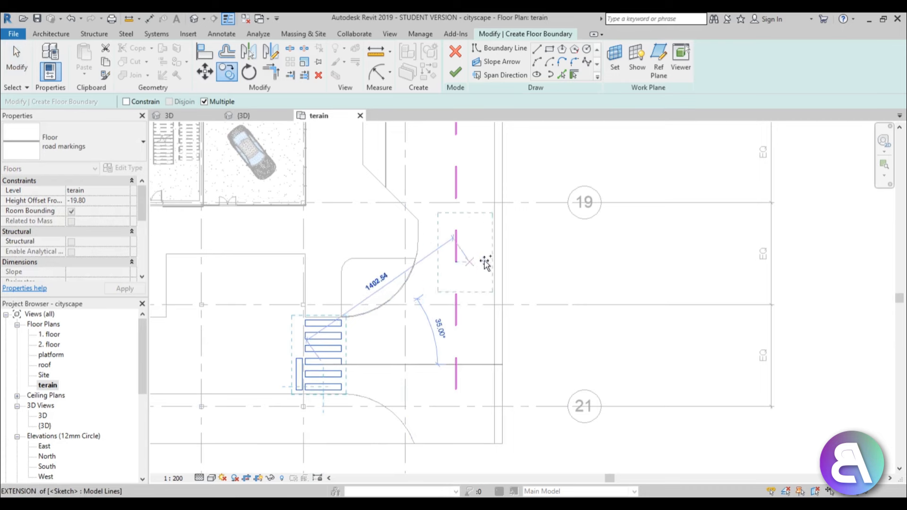
click(553, 255)
- Move the copied crossing west onto the rounded corner and rotate it 90° clockwise
click(249, 72)
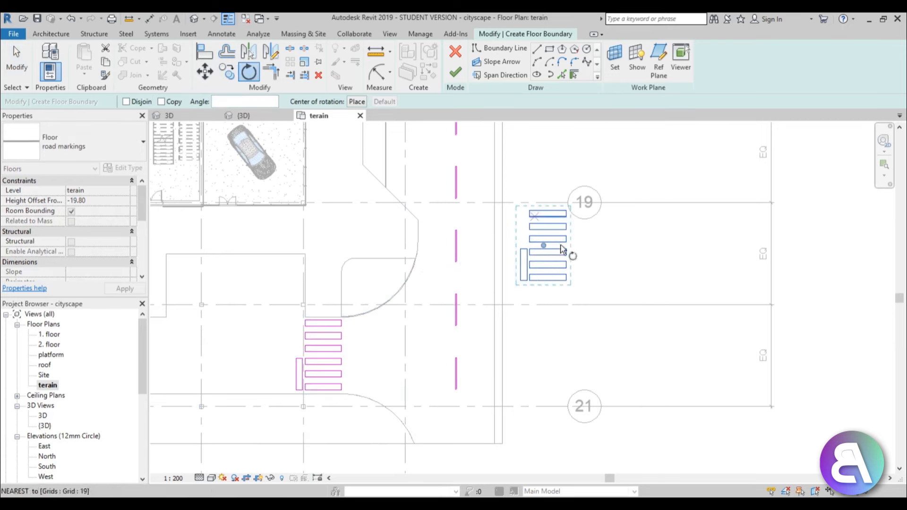
click(205, 72)
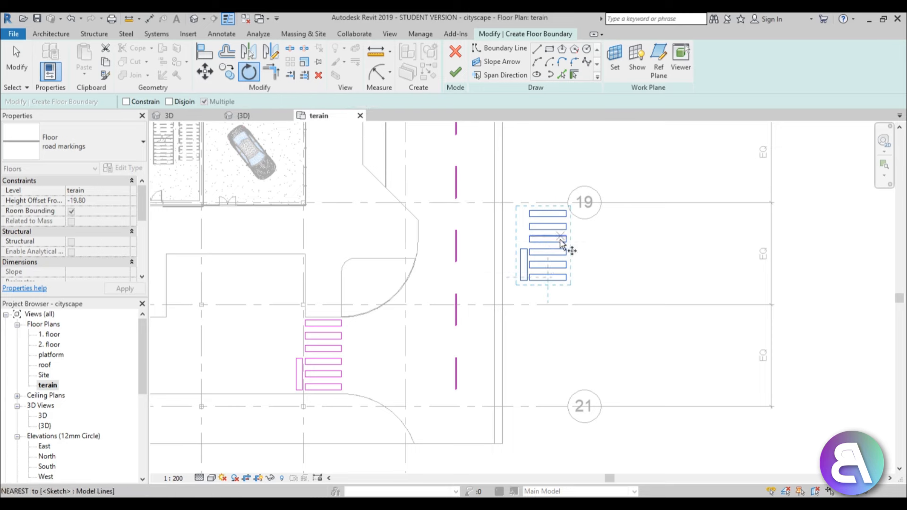
click(567, 251)
click(379, 250)
click(249, 72)
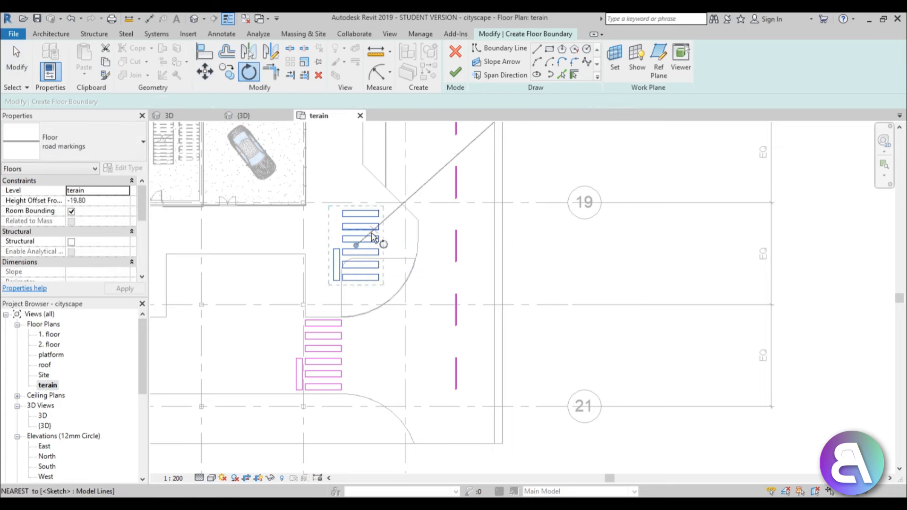
scroll(406, 264, up, 3)
click(410, 263)
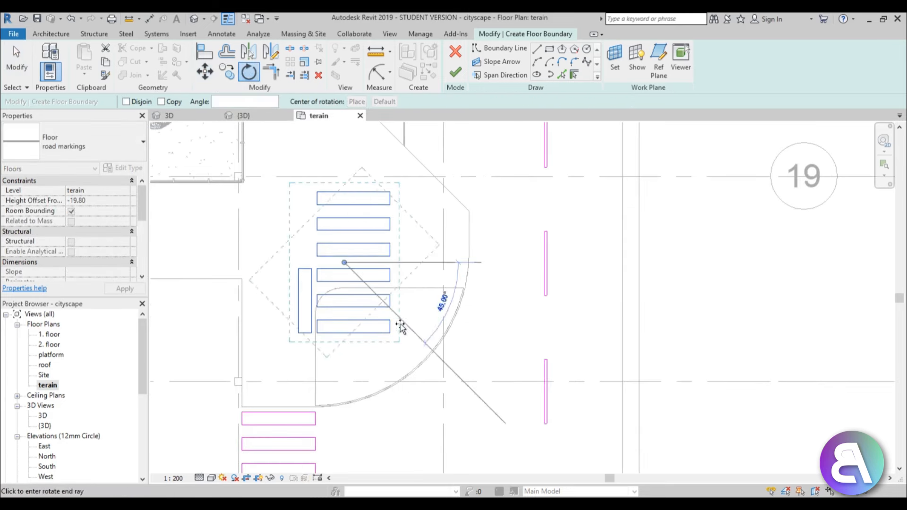
click(342, 364)
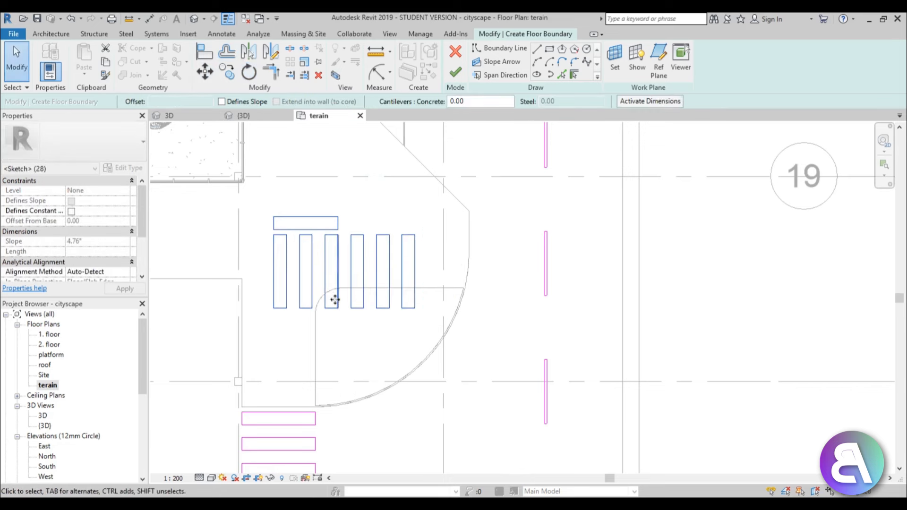
- Move the rotated crossing east so that it spans the vertical road just below grid 19
drag(325, 276, 527, 255)
scroll(430, 257, down, 5)
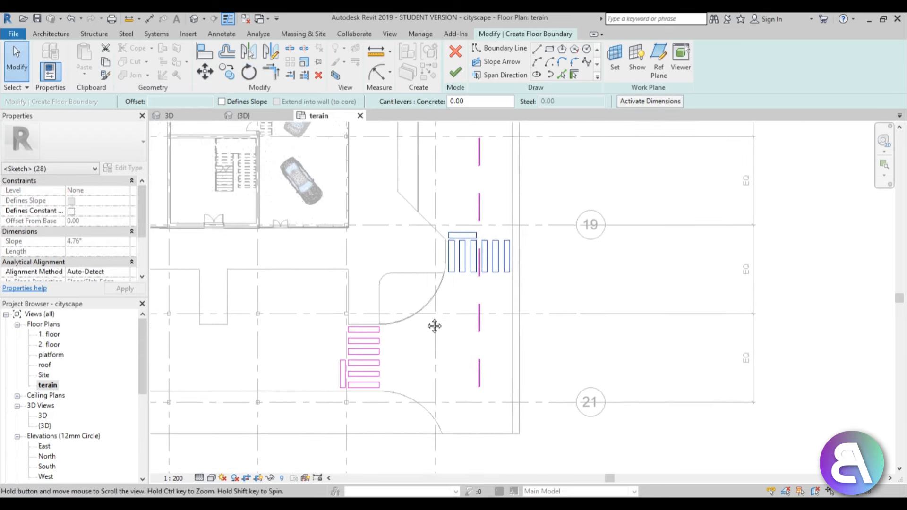
scroll(460, 305, up, 1)
click(444, 339)
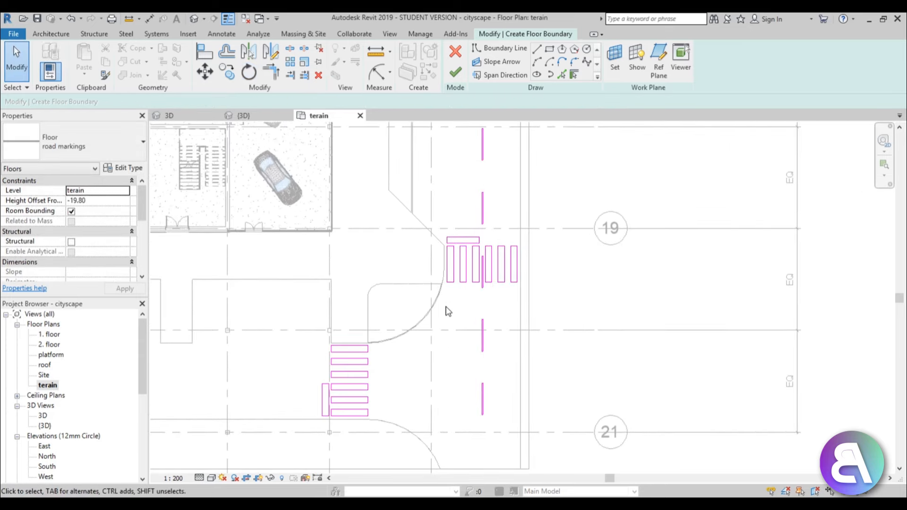
- Copy the three centre-line dashes between grids 17 and 19 to the horizontal road west of the lower crossing
scroll(455, 299, down, 2)
middle_drag(455, 344, 490, 362)
scroll(533, 290, down, 3)
scroll(518, 321, up, 2)
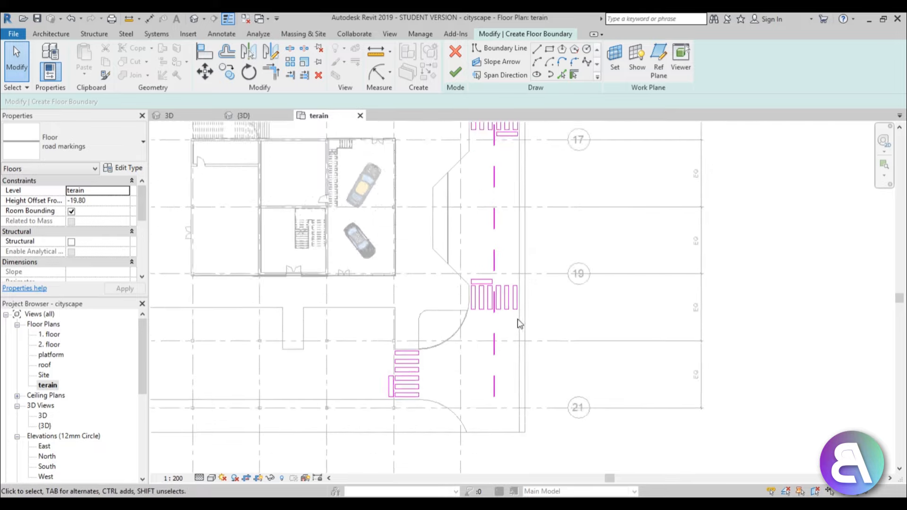
scroll(519, 324, up, 1)
middle_drag(464, 170, 458, 229)
scroll(460, 224, up, 2)
drag(460, 220, 517, 406)
key(space)
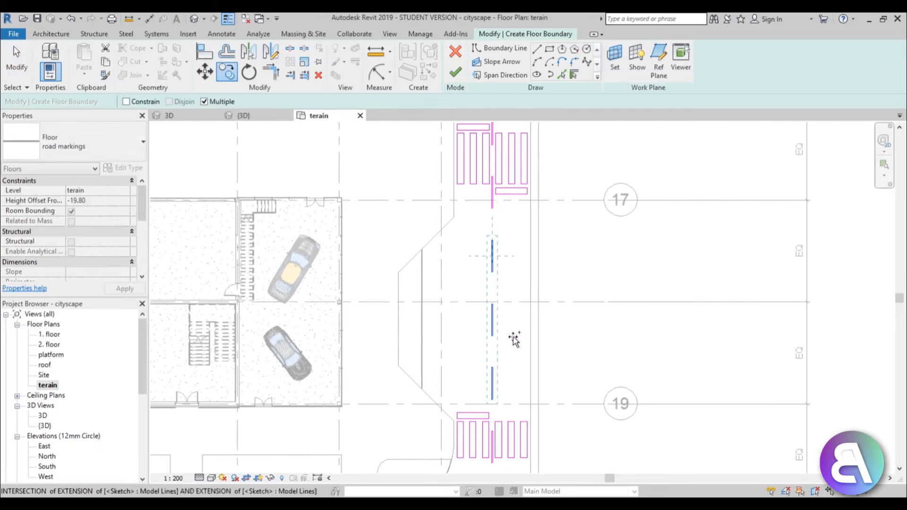
click(515, 338)
scroll(393, 305, down, 2)
middle_drag(395, 304, 465, 142)
scroll(349, 321, up, 2)
click(424, 279)
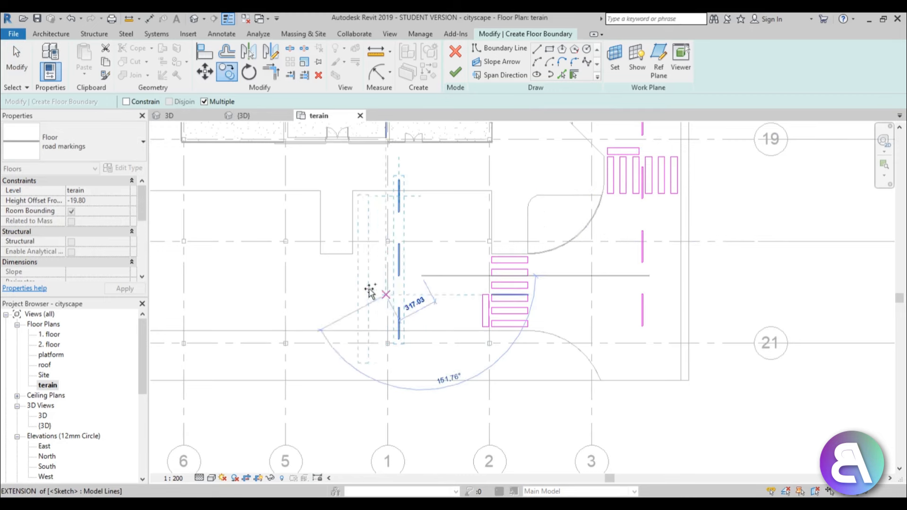
- Rotate the three copied dashes by 90° so they run along the horizontal road
key(r)
key(o)
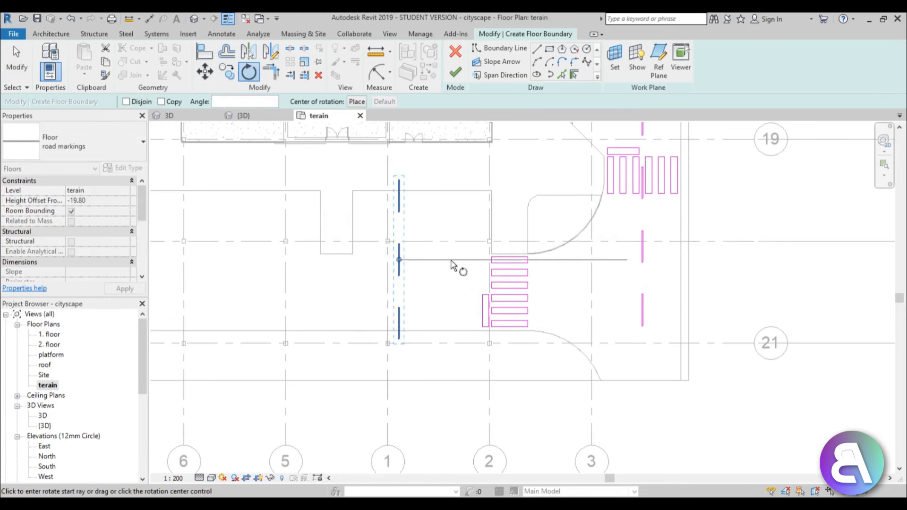
click(454, 261)
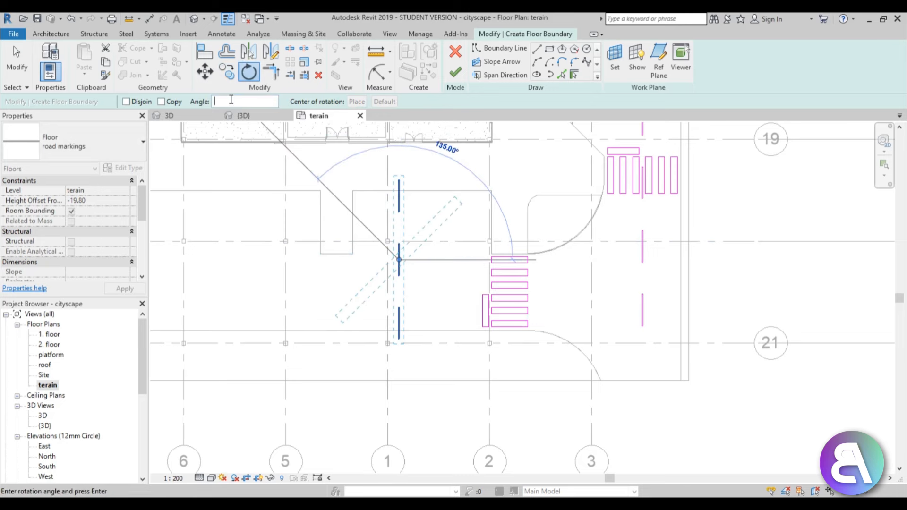
text(90)
key(Return)
- Move the three dashes onto the horizontal road's centre line, ending just above the stop bar at the crossing
scroll(421, 269, up, 3)
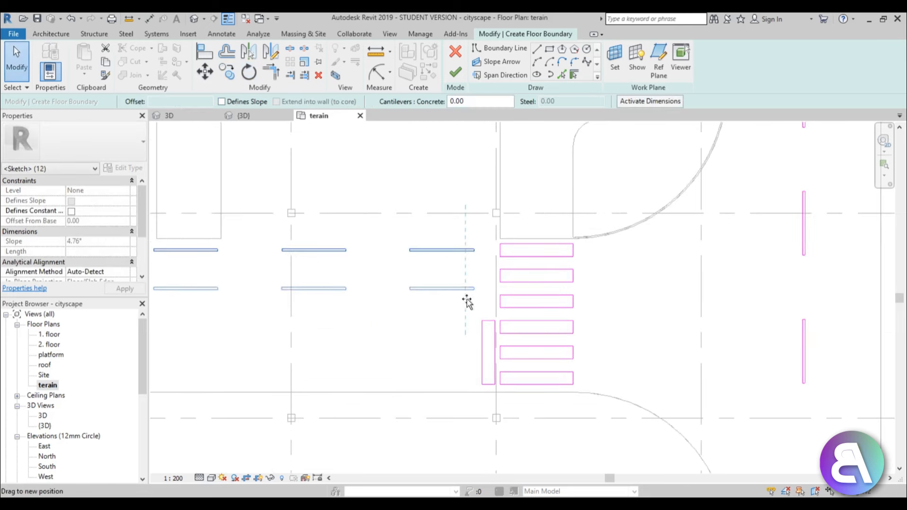
drag(467, 301, 484, 315)
scroll(354, 241, down, 3)
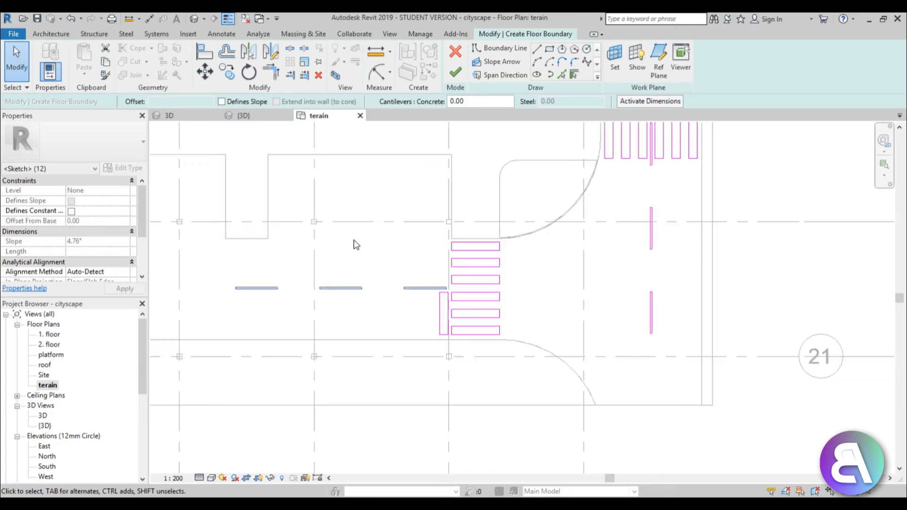
middle_drag(357, 249, 351, 266)
scroll(542, 279, up, 3)
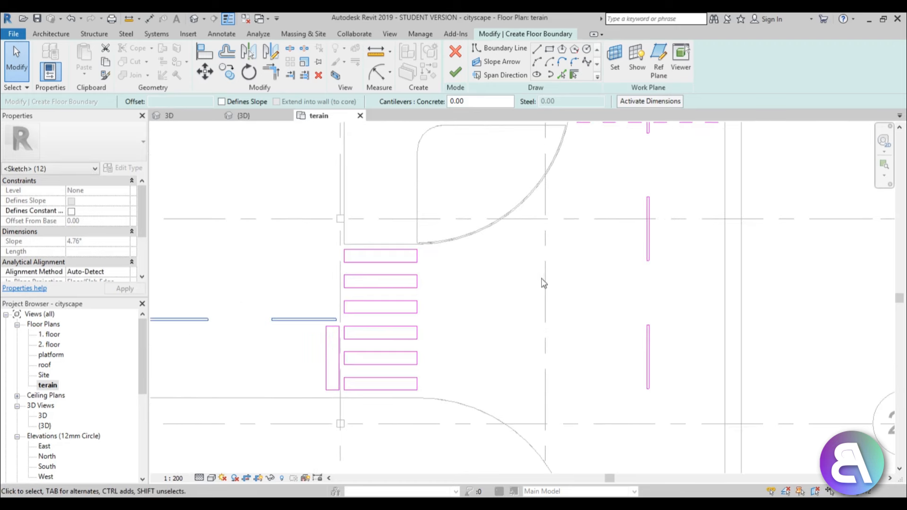
click(431, 327)
- Copy the dash nearest the crossing eastward along the centre line so that it extends past the crossing's east edge
scroll(237, 324, up, 3)
drag(289, 308, 354, 333)
drag(418, 331, 417, 330)
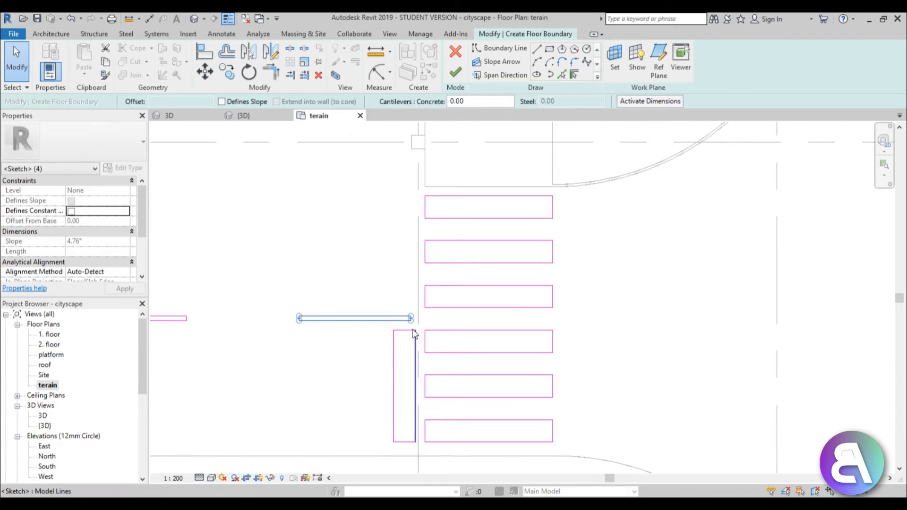
key(c)
key(o)
click(299, 319)
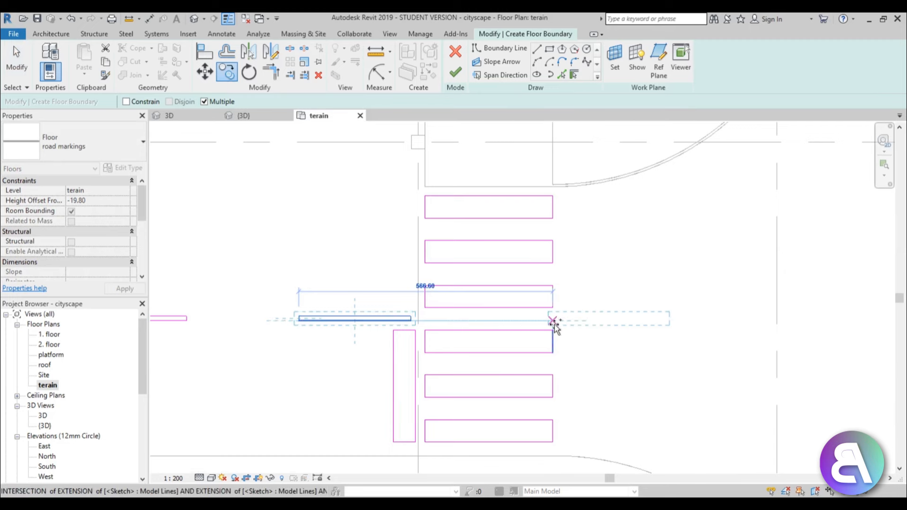
click(553, 322)
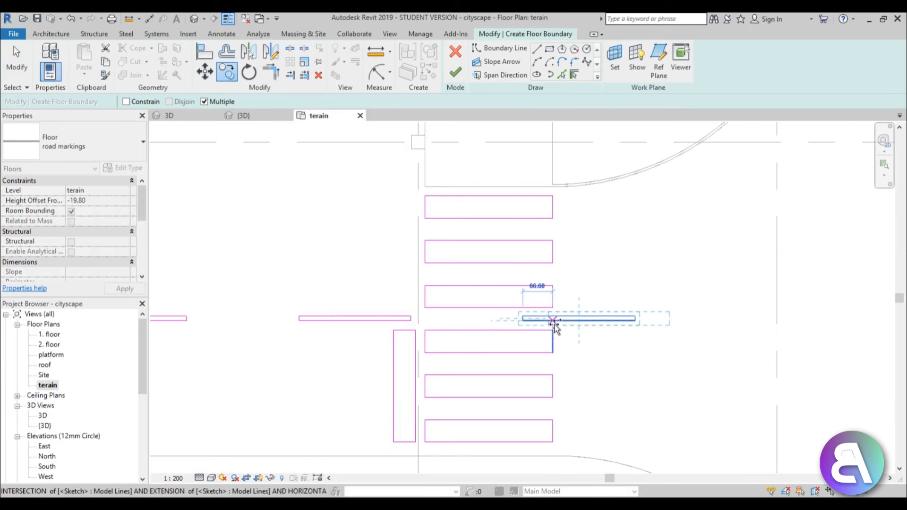
scroll(553, 322, down, 2)
middle_drag(548, 327, 413, 322)
scroll(508, 324, up, 1)
middle_drag(506, 340, 480, 354)
scroll(478, 342, down, 1)
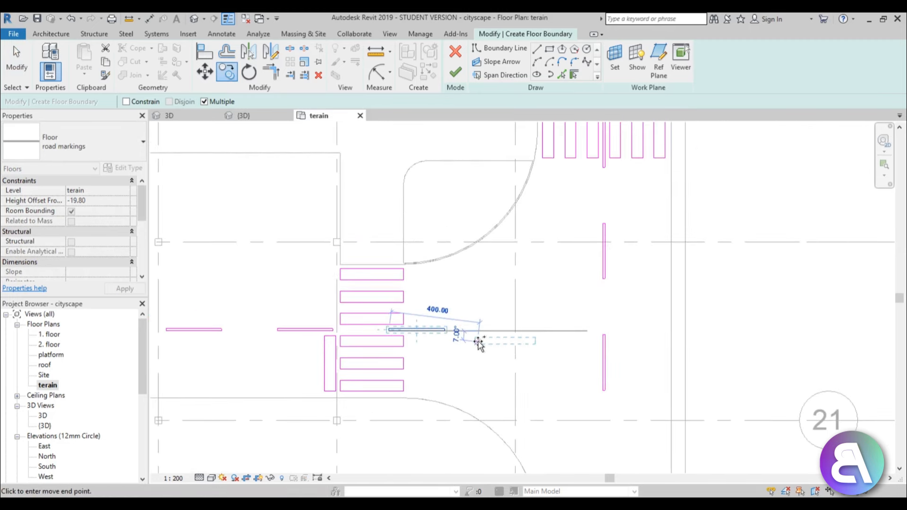
scroll(411, 331, up, 2)
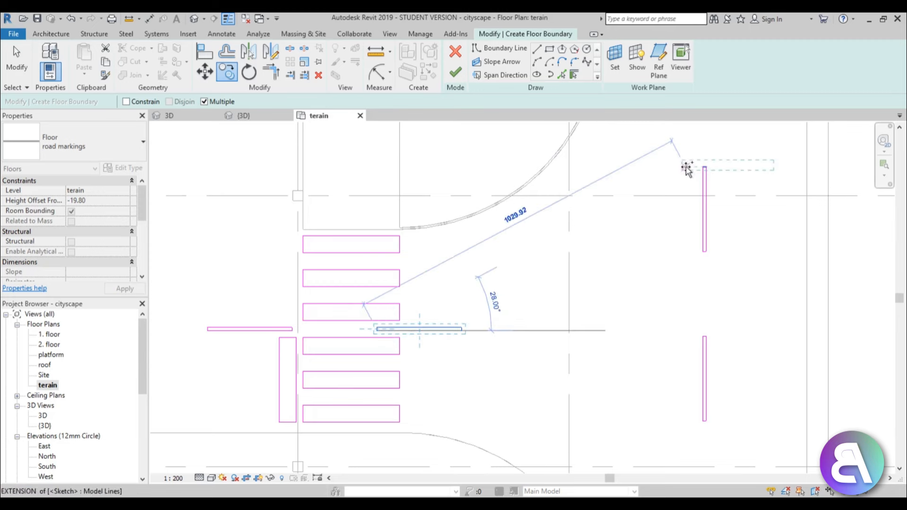
scroll(445, 349, down, 1)
key(Escape)
key(Escape)
- Draw a curved boundary arc of about 716 radius from the eastern crossing dash's end to the vertical centre line below the upper crossing
middle_drag(499, 346, 431, 360)
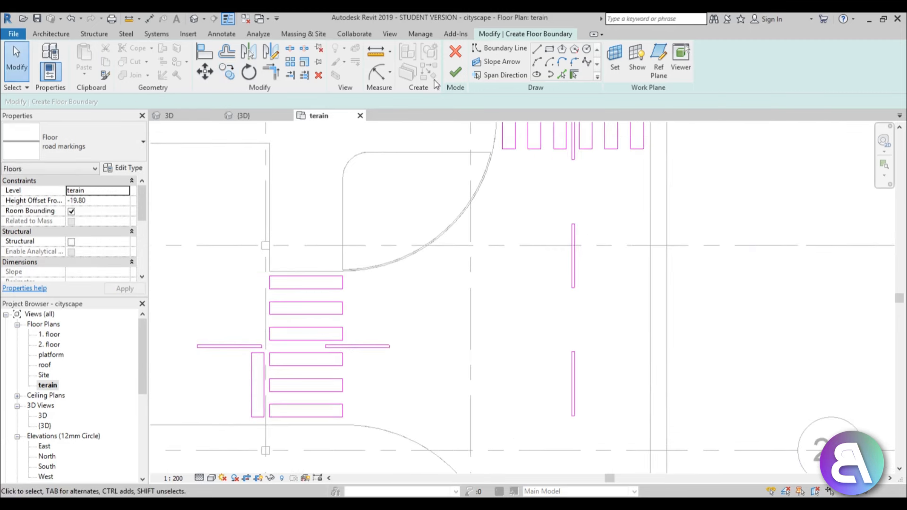
click(537, 62)
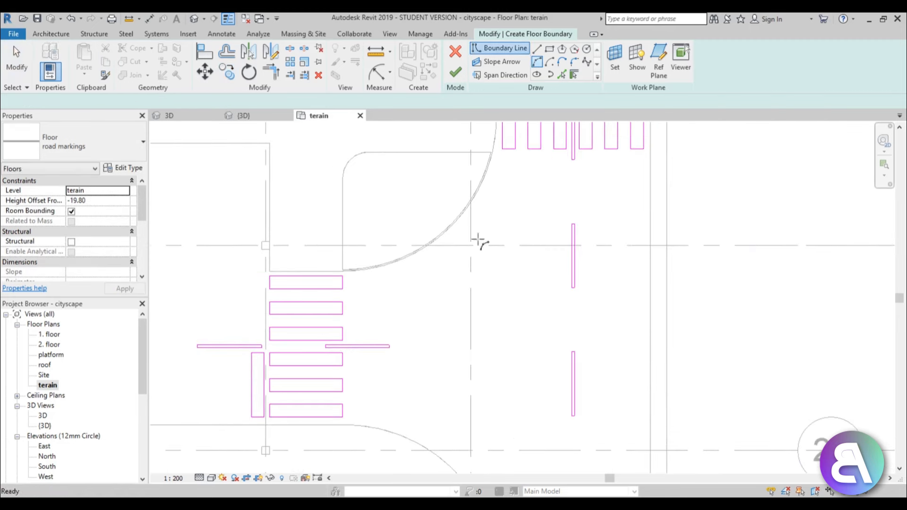
click(390, 346)
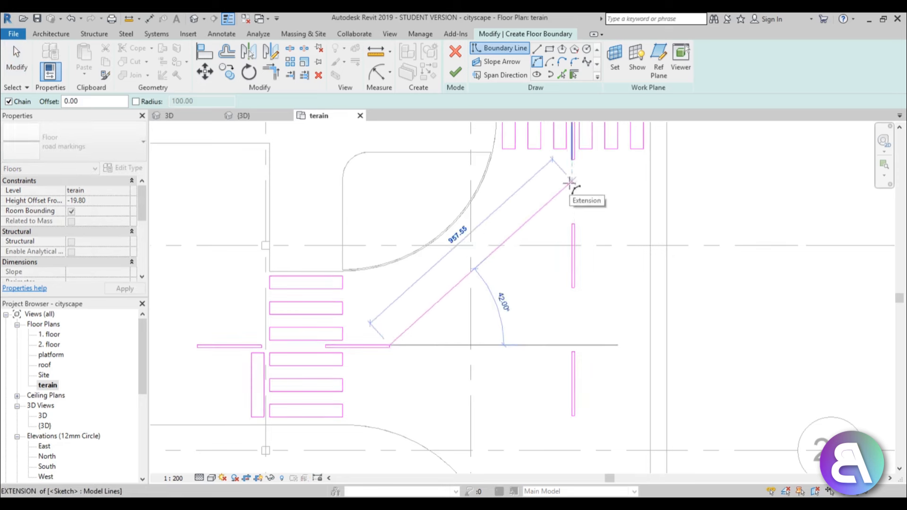
click(570, 181)
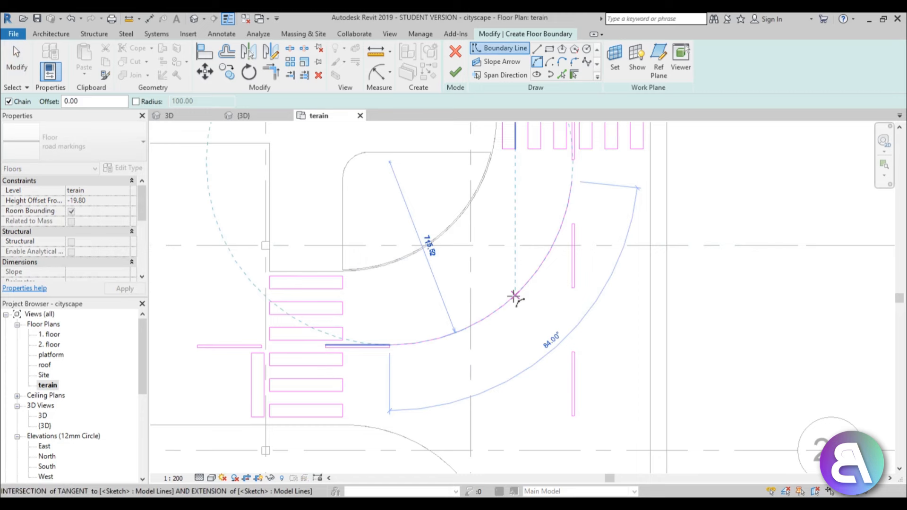
click(514, 295)
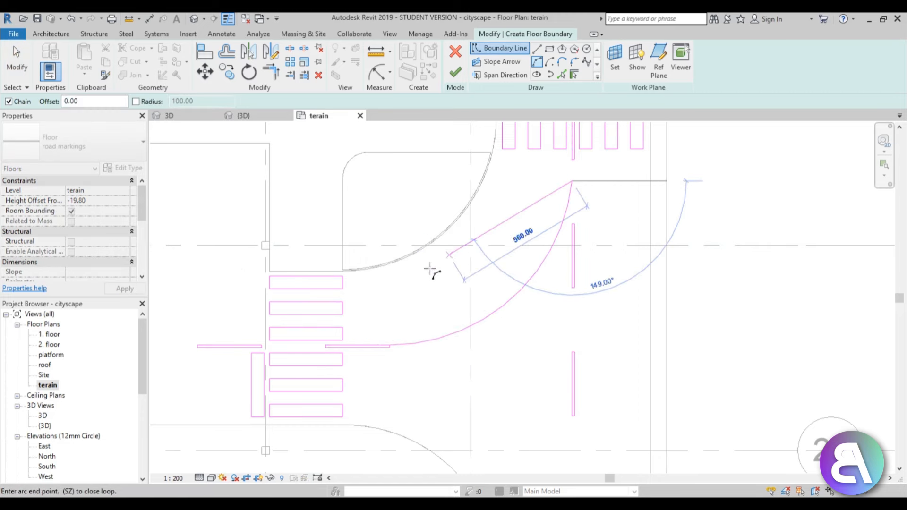
key(Escape)
key(Escape)
- Add a parallel copy of the arc at an offset of 10 on its outer side
click(563, 75)
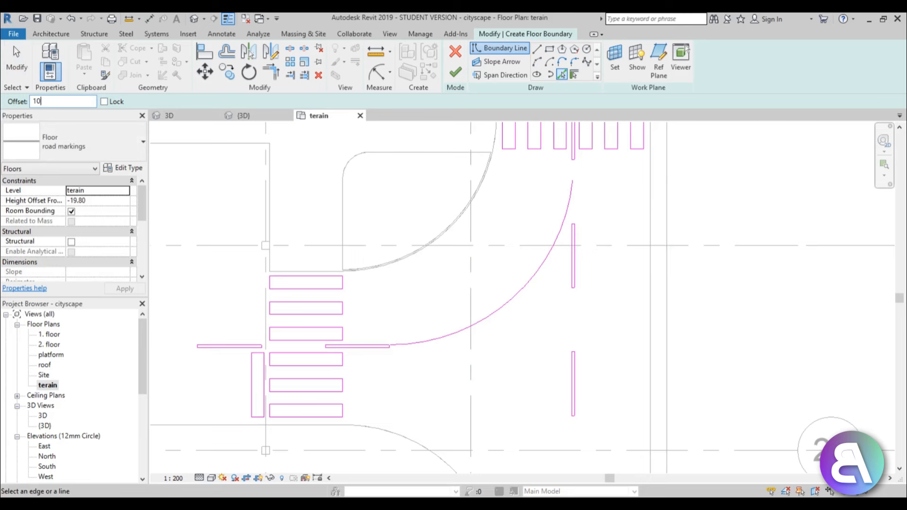
click(450, 340)
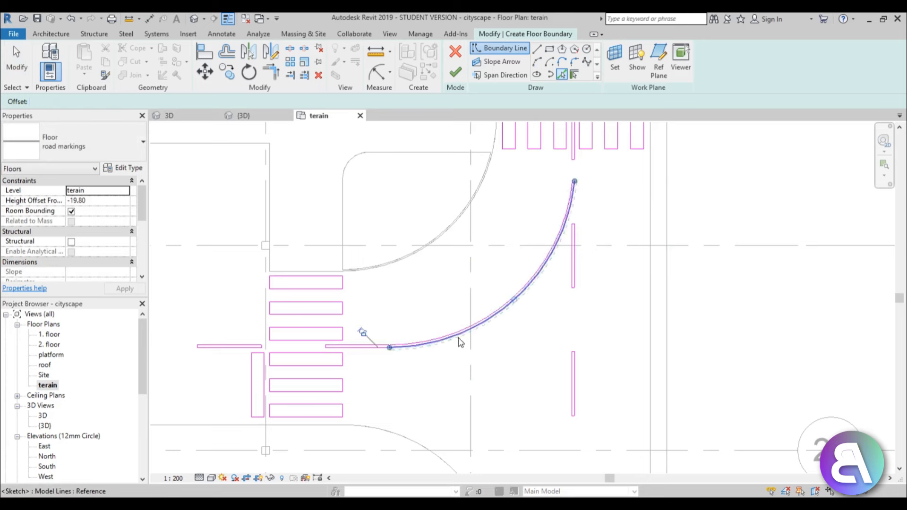
key(Escape)
- Draw a short closing line across the two arcs just west of the vertical grid line
click(541, 49)
scroll(446, 334, up, 4)
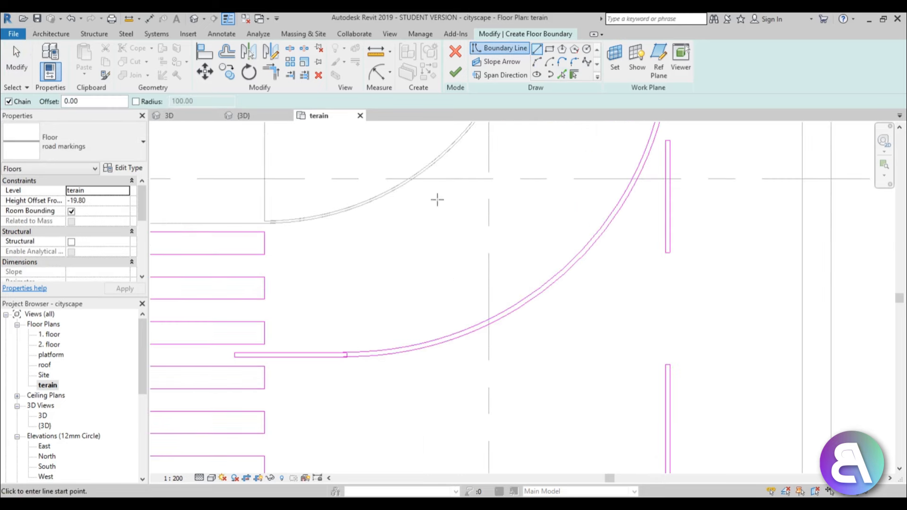
scroll(438, 200, down, 4)
middle_drag(436, 203, 443, 323)
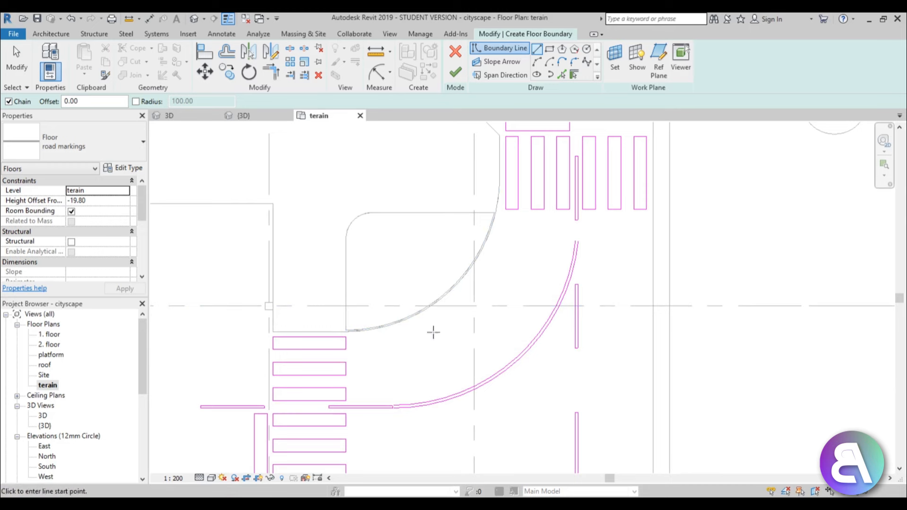
scroll(436, 400, up, 3)
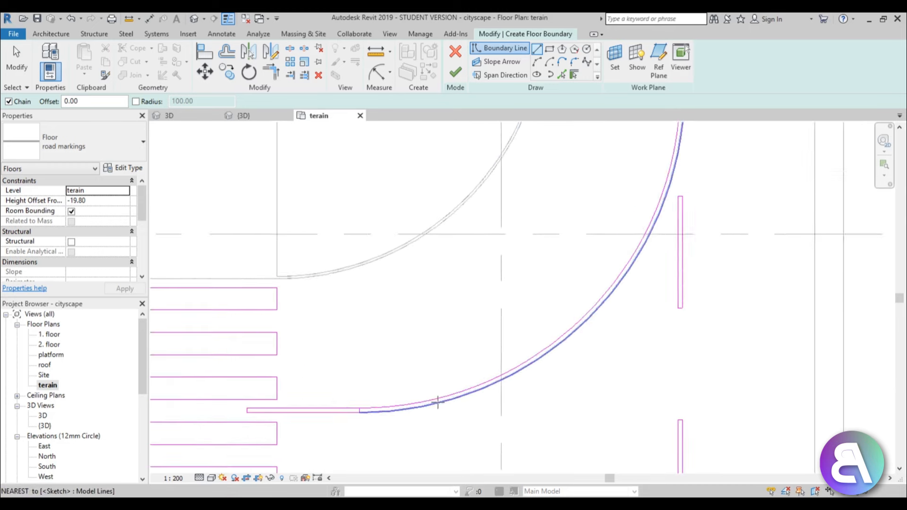
click(477, 385)
scroll(474, 385, up, 2)
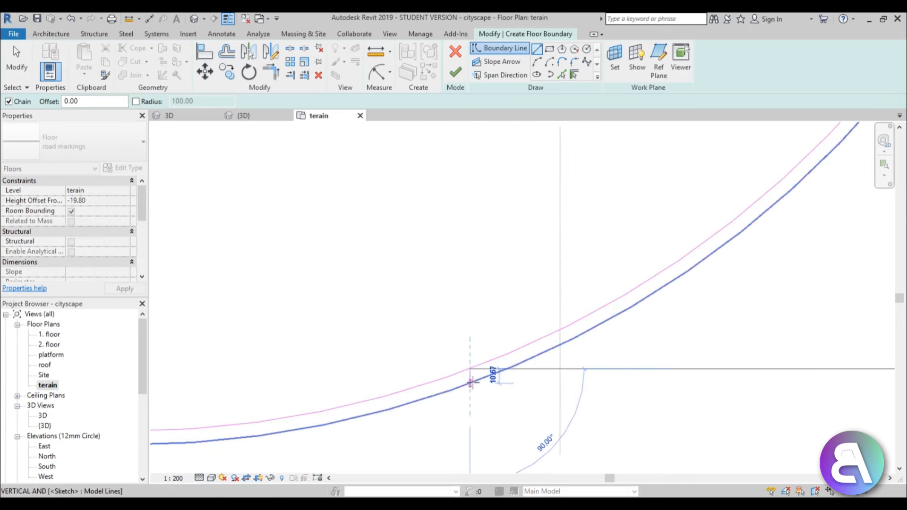
click(476, 381)
scroll(451, 401, down, 4)
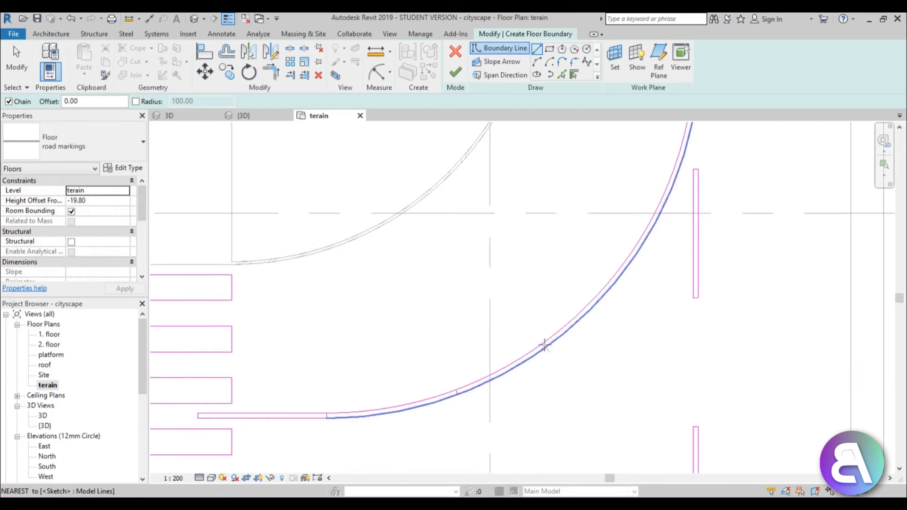
- Draw a second closing line across the arcs at 45°, a dash length farther along the curve
scroll(542, 345, up, 3)
scroll(569, 321, down, 2)
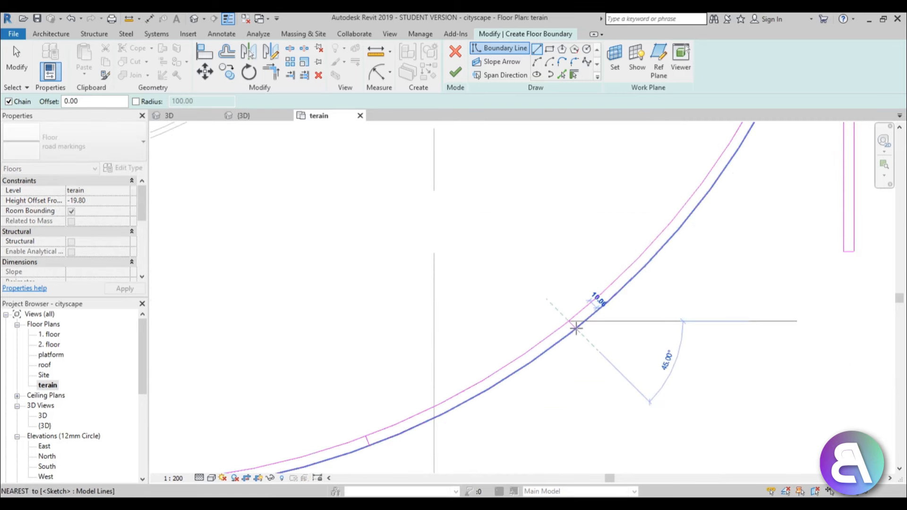
scroll(576, 331, down, 3)
scroll(588, 354, down, 1)
- Draw a third closing line across the arcs just below the horizontal grid line
middle_drag(593, 362, 514, 323)
scroll(515, 322, up, 4)
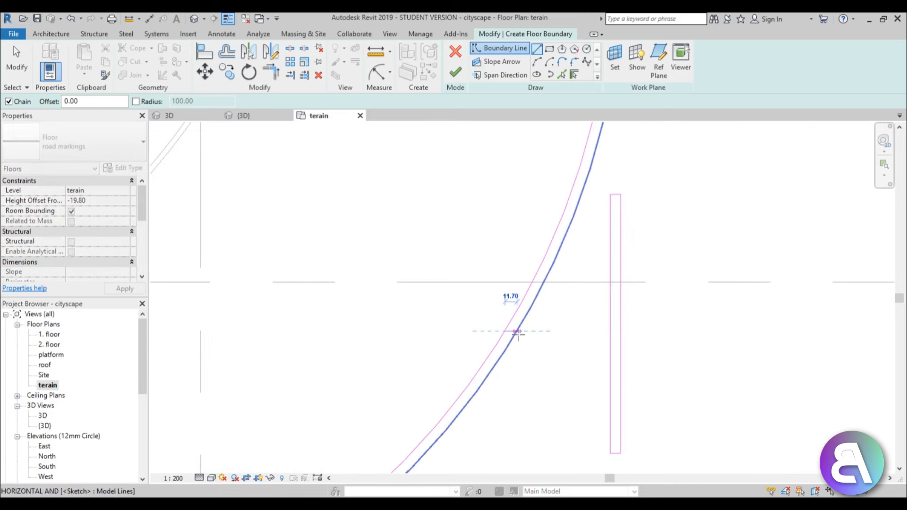
scroll(520, 331, up, 2)
click(513, 335)
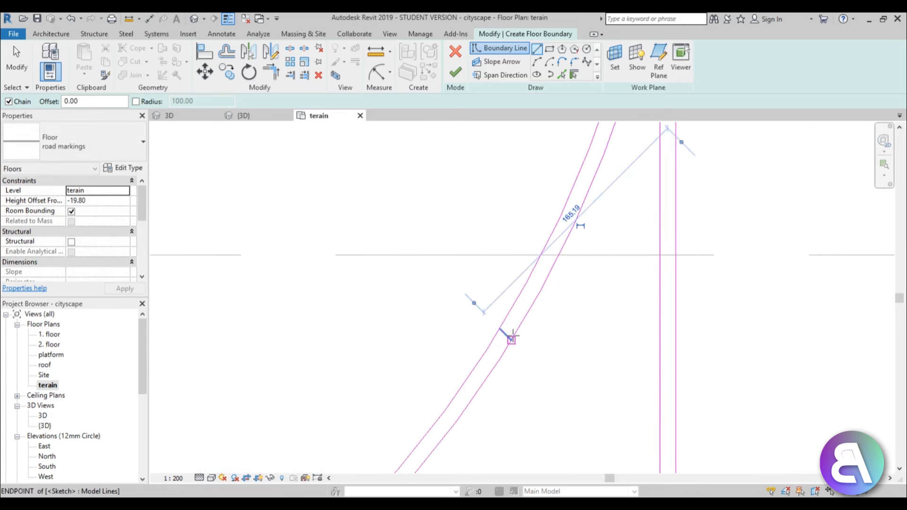
key(Escape)
scroll(515, 333, down, 3)
key(Escape)
middle_drag(525, 312, 457, 430)
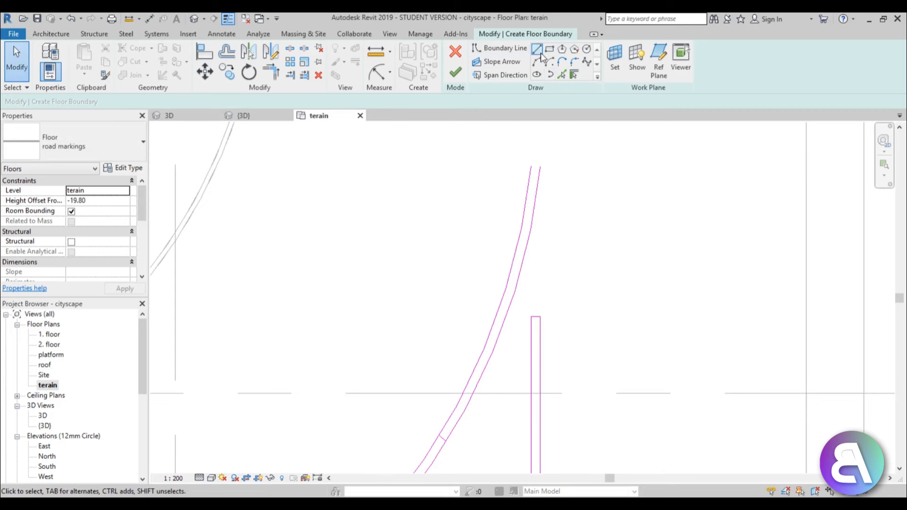
- Draw a fourth closing line across the arcs, above the horizontal grid line near their upper end
click(537, 49)
scroll(510, 263, up, 1)
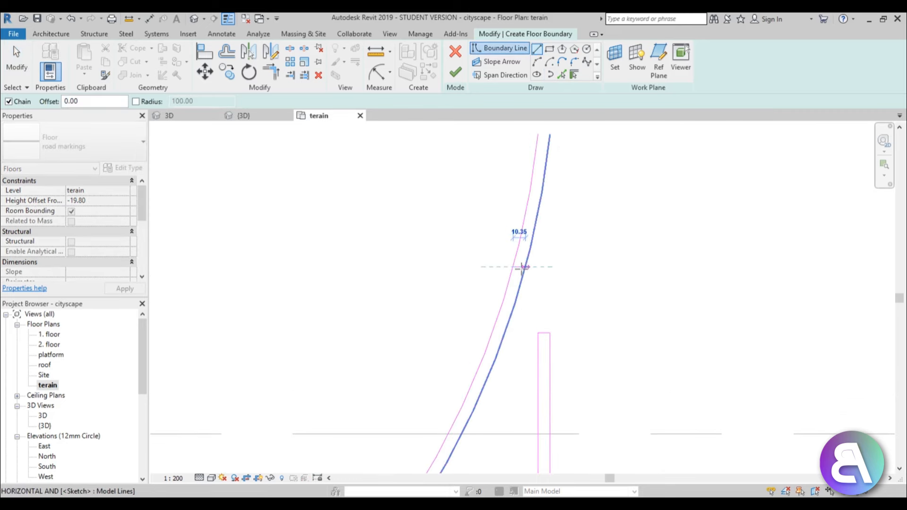
scroll(522, 269, up, 2)
click(529, 273)
scroll(520, 265, down, 3)
key(Escape)
key(Escape)
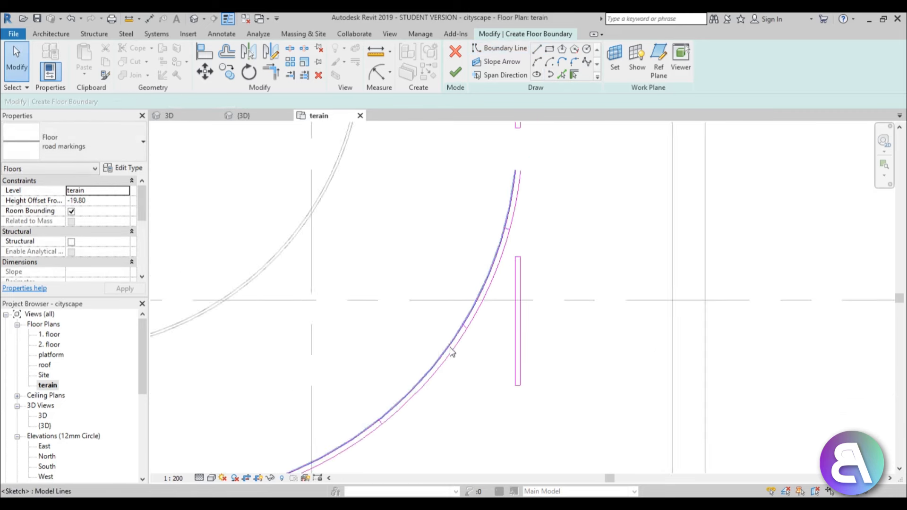
- Adjust the outer end of the third closing line so it crosses the two arcs squarely
scroll(472, 325, up, 3)
drag(510, 290, 512, 285)
key(Escape)
scroll(475, 306, down, 5)
middle_drag(482, 349, 494, 250)
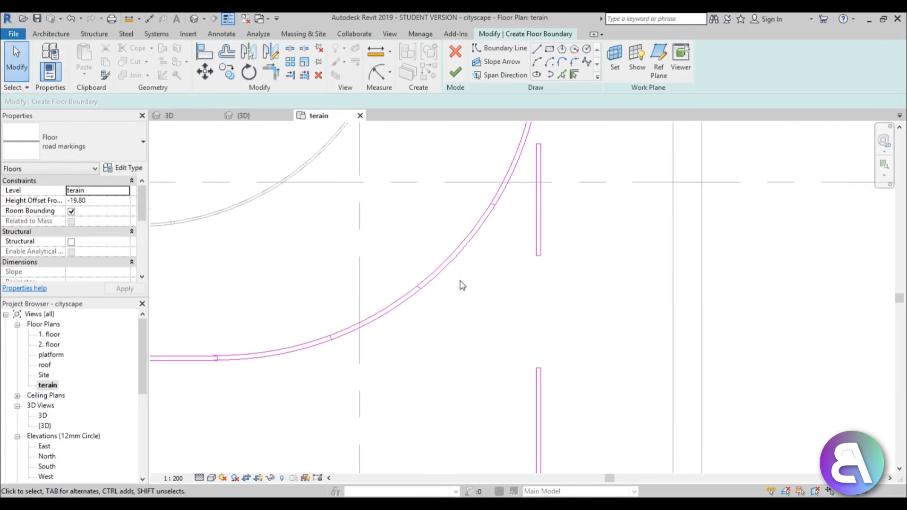
- Split the outer arc between the first and second closing lines
key(s)
key(l)
scroll(364, 320, up, 2)
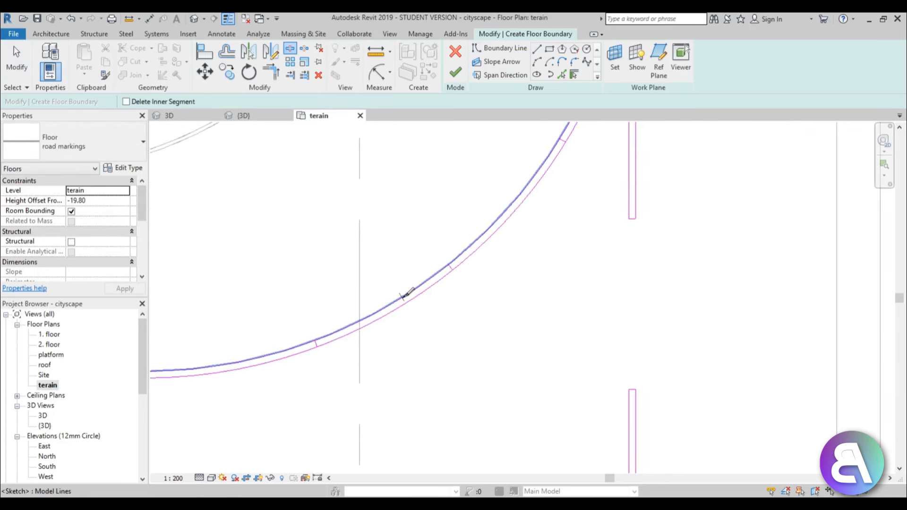
scroll(411, 298, down, 2)
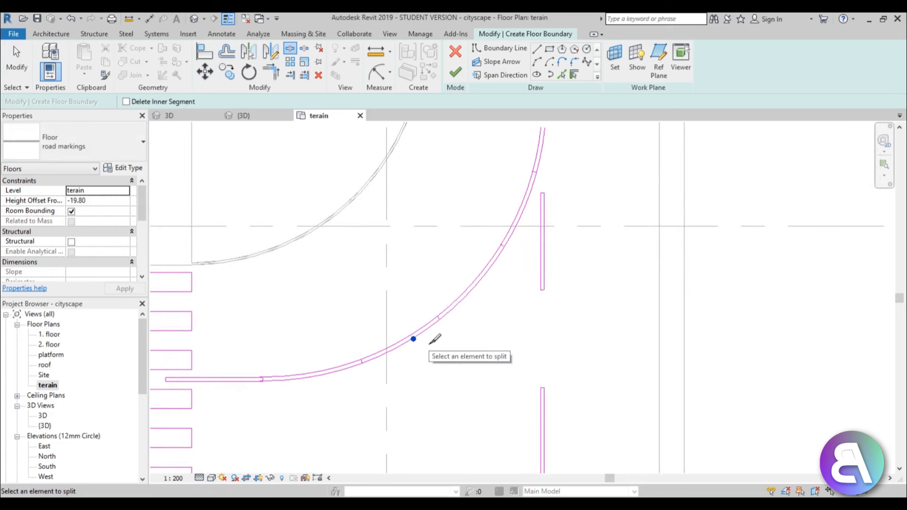
mouse_move(413, 363)
middle_down()
mouse_move(438, 352)
mouse_move(426, 375)
middle_up()
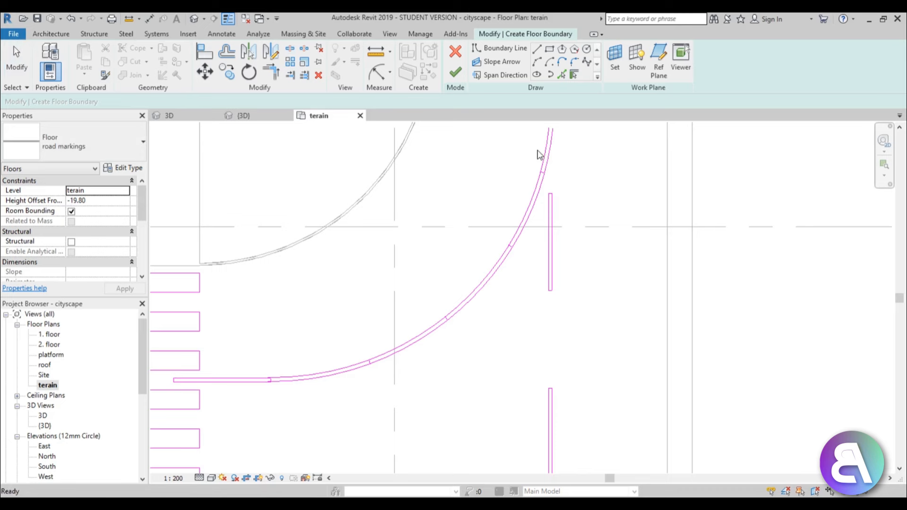
- Delete the uppermost closing line across the arcs
key(Escape)
drag(517, 152, 561, 187)
key(Delete)
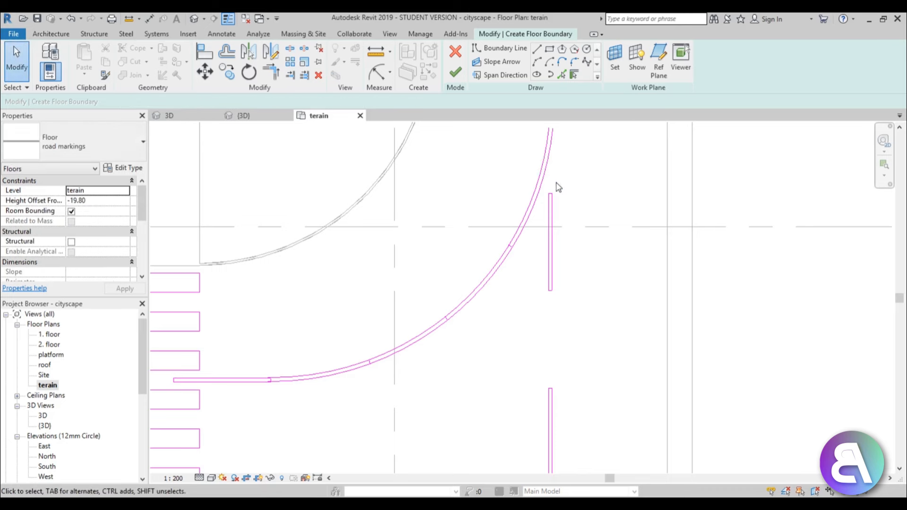
- Trim the inner arc to the first closing line, removing the part next to the straight crossing dash
scroll(290, 369, up, 2)
key(t)
key(r)
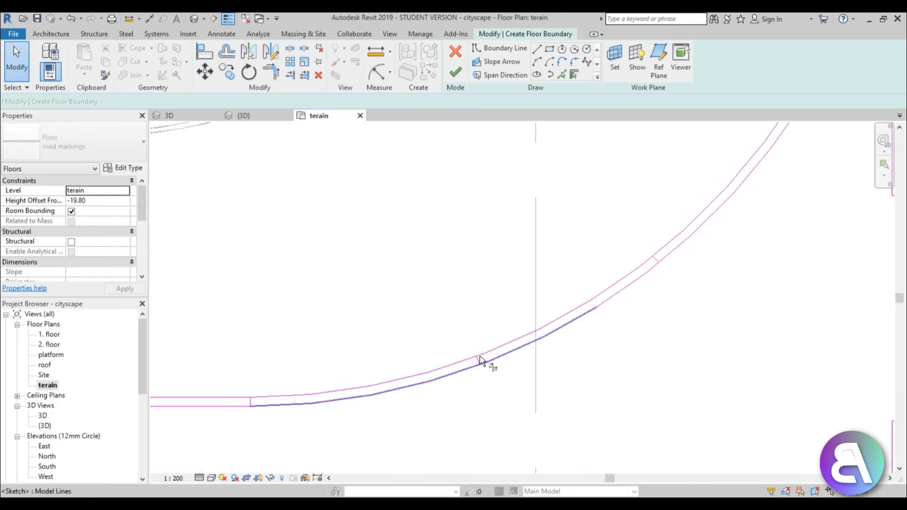
click(500, 347)
click(479, 361)
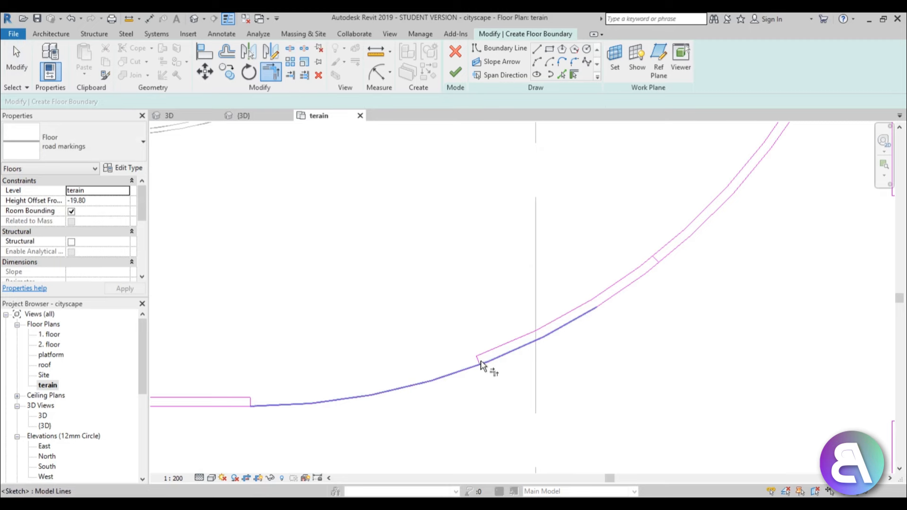
- Trim and extend the lower piece of the outer arc to meet the second closing line
scroll(468, 370, down, 2)
scroll(435, 385, up, 2)
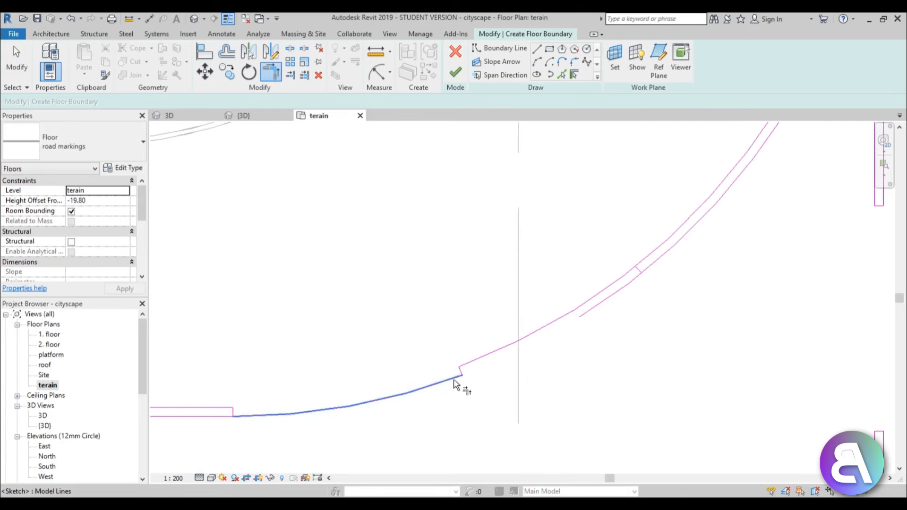
click(454, 384)
click(638, 273)
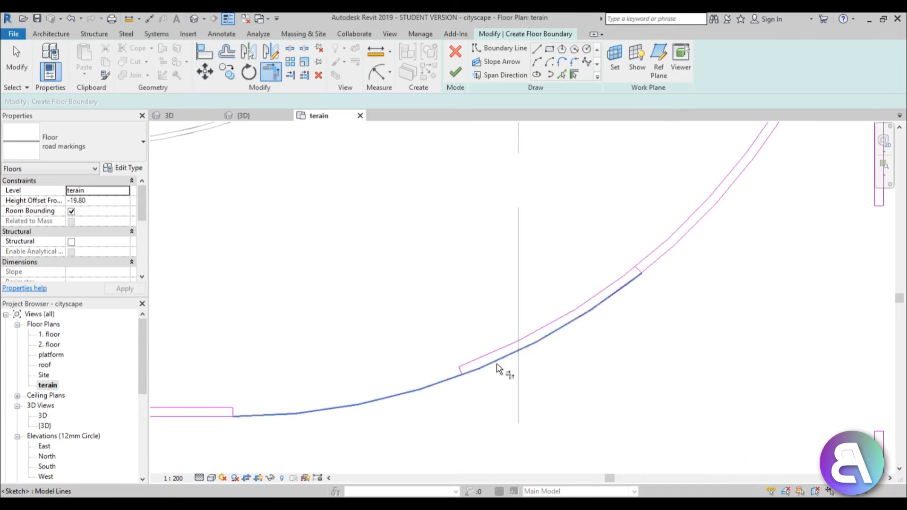
key(Escape)
- Trim the upper outer arc to a corner with the third closing line and unjoin the conflicting elements
click(658, 263)
scroll(658, 263, down, 1)
middle_drag(652, 283, 405, 431)
key(Escape)
key(t)
key(r)
scroll(477, 309, up, 2)
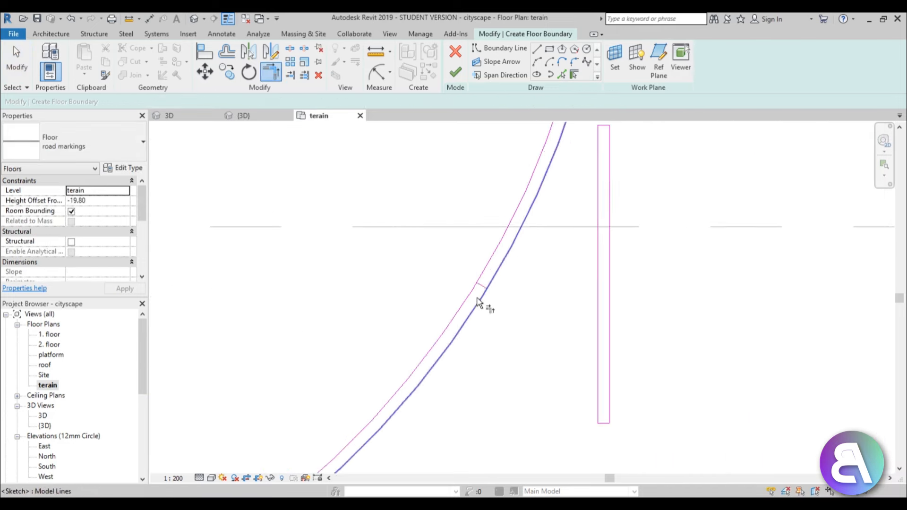
click(481, 286)
click(492, 281)
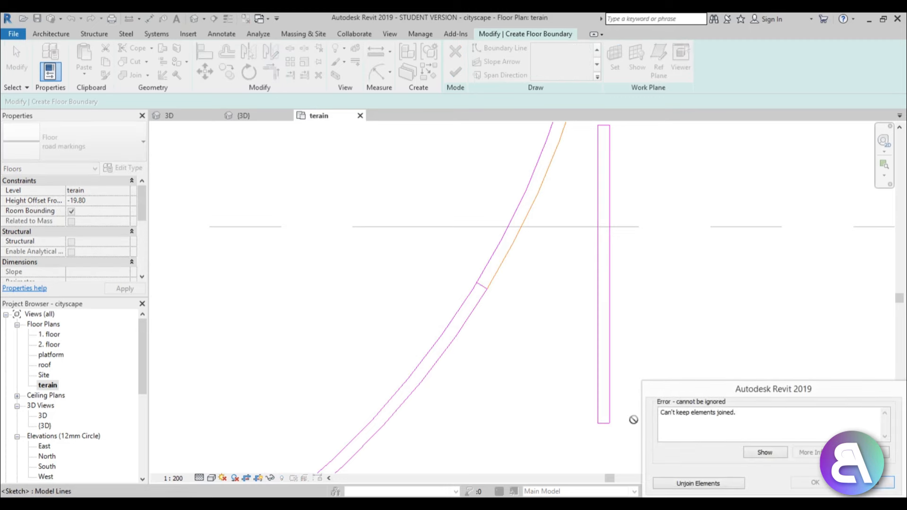
click(742, 484)
scroll(376, 318, down, 3)
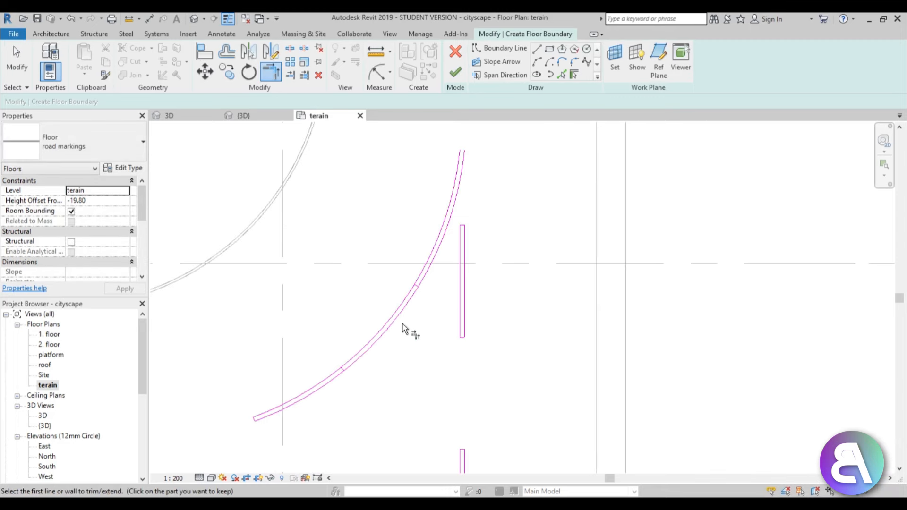
- Try to trim the inner arc at the third closing line, keeping the part below it
scroll(411, 312, up, 4)
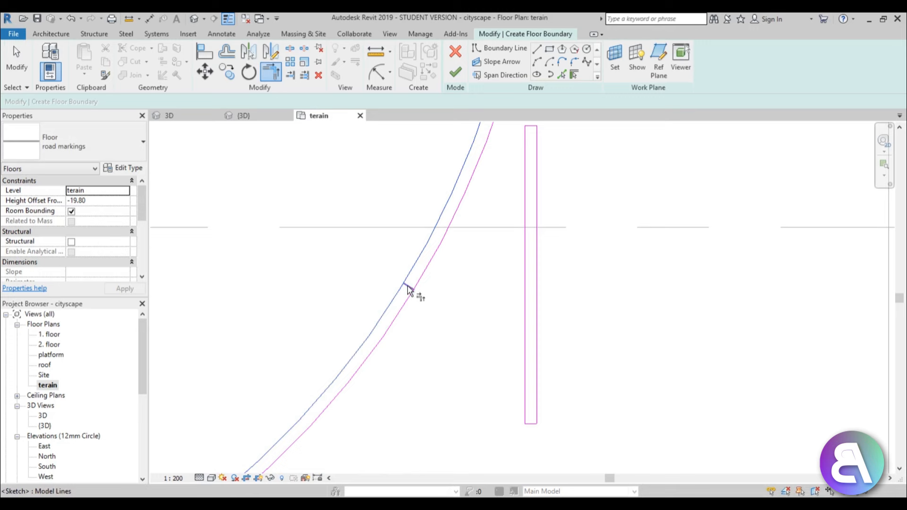
click(410, 289)
scroll(414, 287, down, 3)
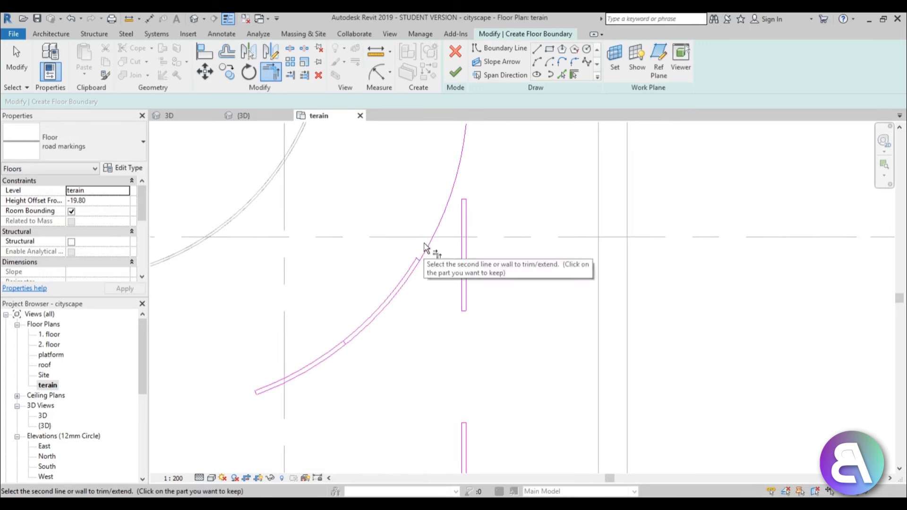
click(71, 20)
key(Escape)
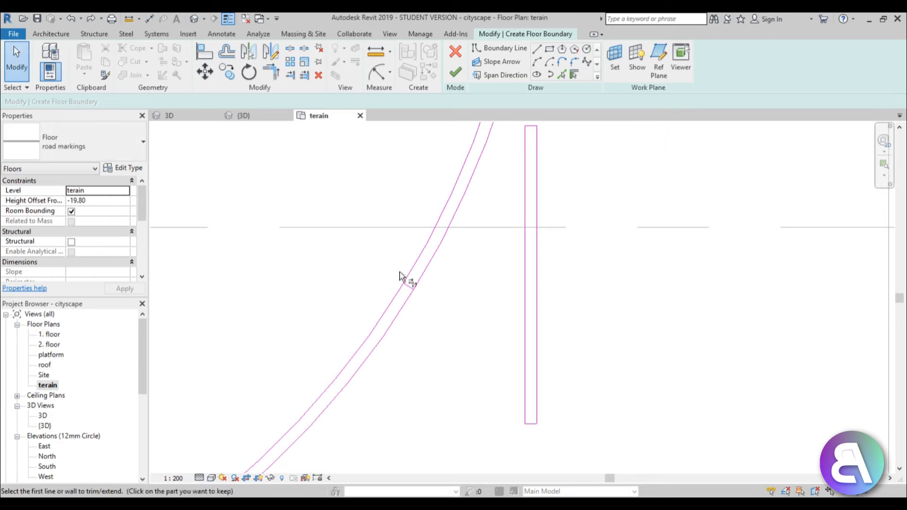
- Trim the inner arc to a corner with the third closing line, keeping its upper part and unjoining the conflicting elements
scroll(400, 279, up, 2)
click(412, 290)
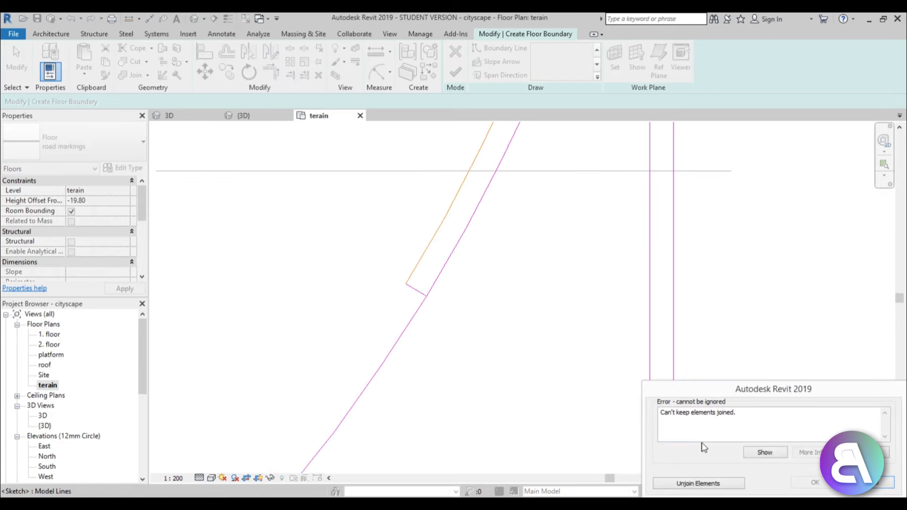
click(693, 484)
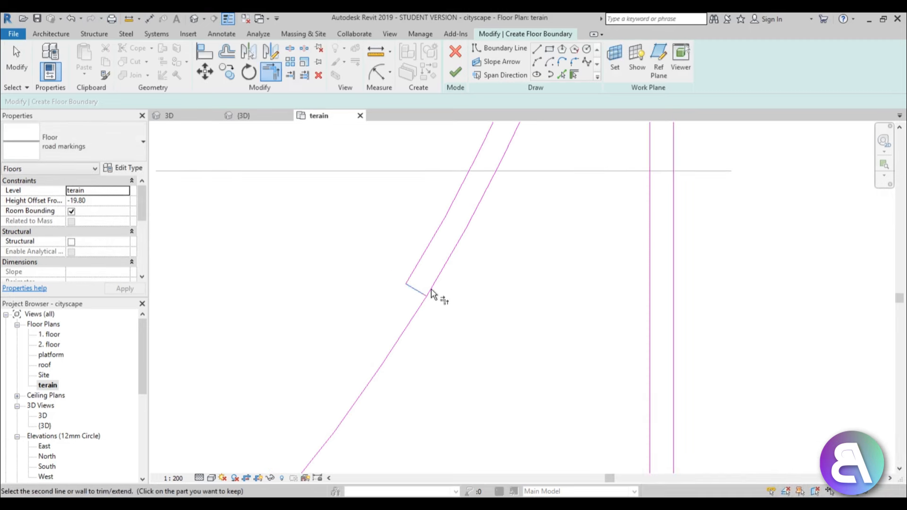
- Shorten the long outer arc so it ends at the closing line on the upper end of the lower curved dash
scroll(493, 262, down, 3)
key(Escape)
click(437, 319)
scroll(513, 272, up, 2)
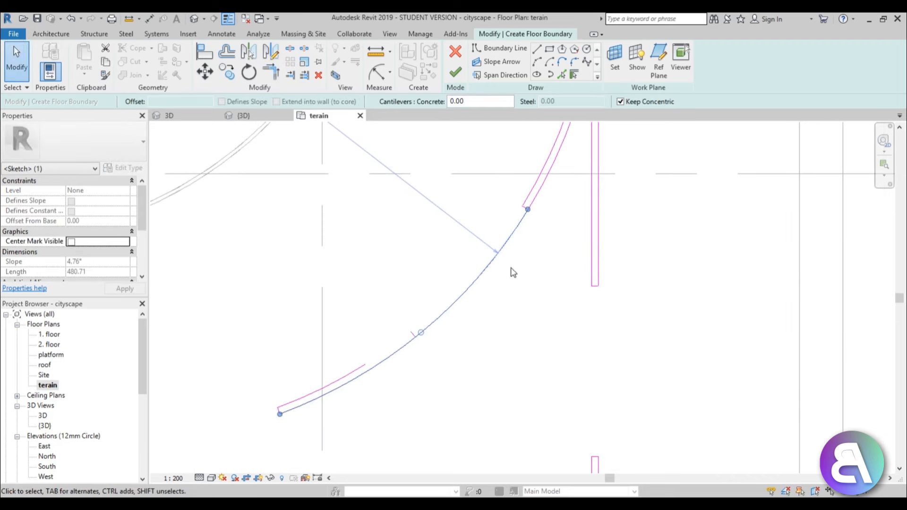
drag(527, 210, 482, 288)
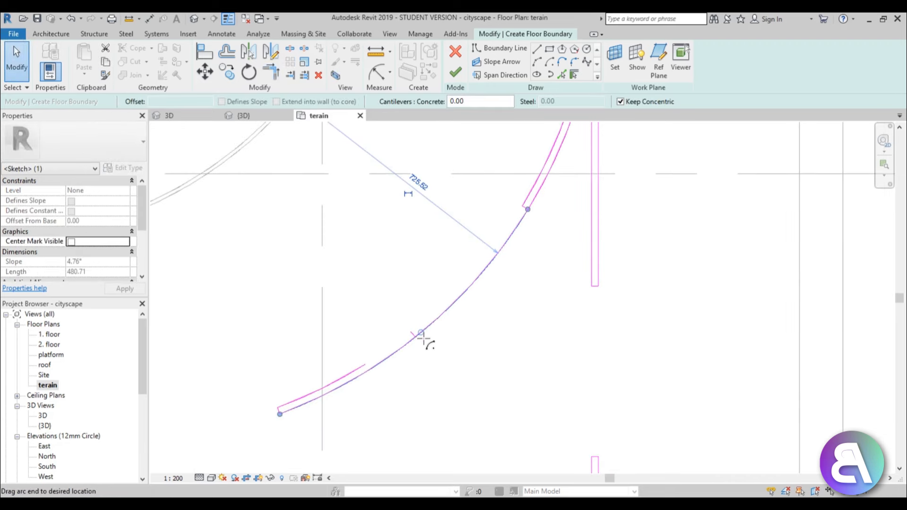
drag(424, 338, 416, 337)
click(408, 362)
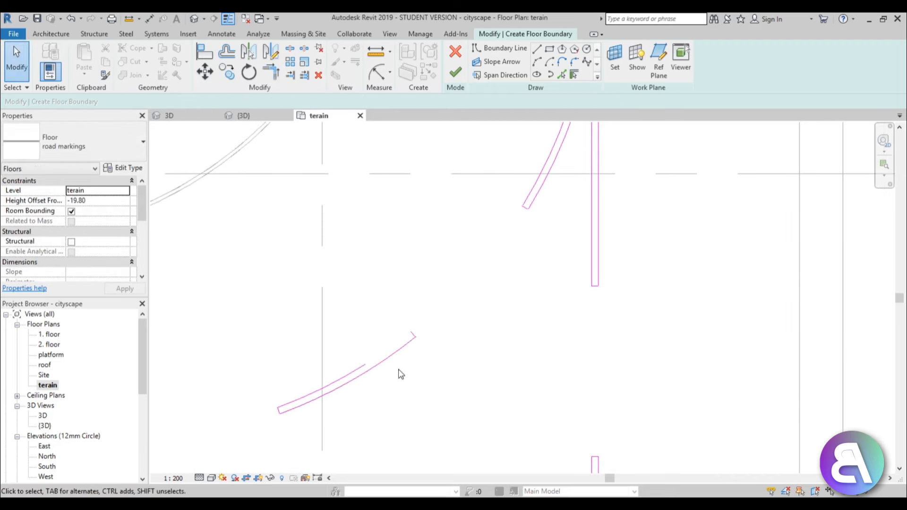
- Extend the lower dash's inner arc to a corner with its upper closing line, closing the lower curved dash
key(t)
key(r)
click(367, 372)
scroll(395, 348, up, 2)
click(429, 325)
scroll(481, 324, down, 2)
middle_drag(481, 324, 356, 454)
scroll(357, 453, down, 1)
scroll(397, 384, up, 3)
key(Escape)
- Draw a short closing line between the two arcs of the upper curved dash, slightly above the top of the adjacent straight dash
click(537, 49)
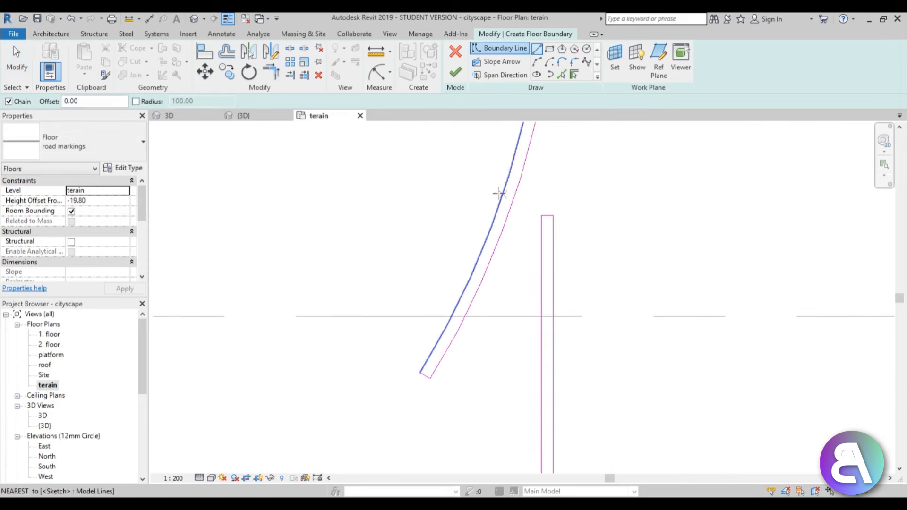
middle_drag(498, 193, 466, 353)
scroll(492, 293, down, 2)
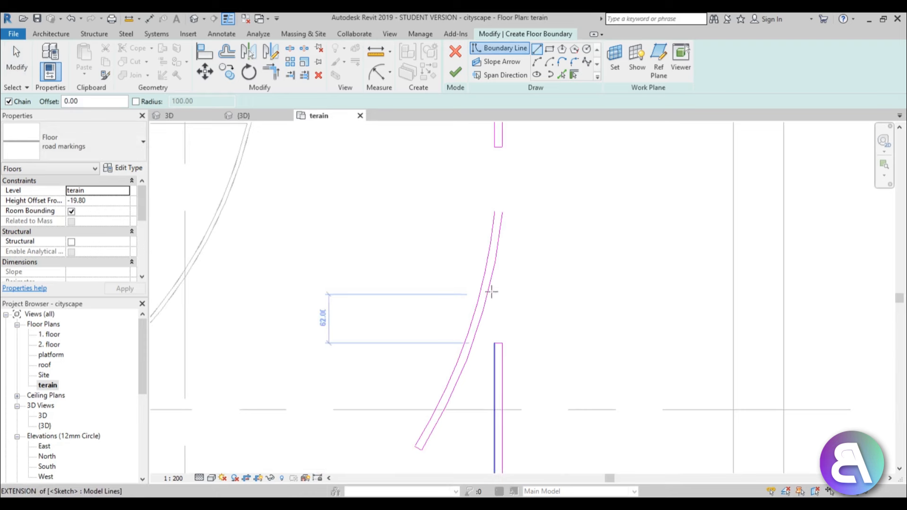
middle_drag(485, 301, 477, 156)
scroll(477, 156, up, 2)
click(473, 156)
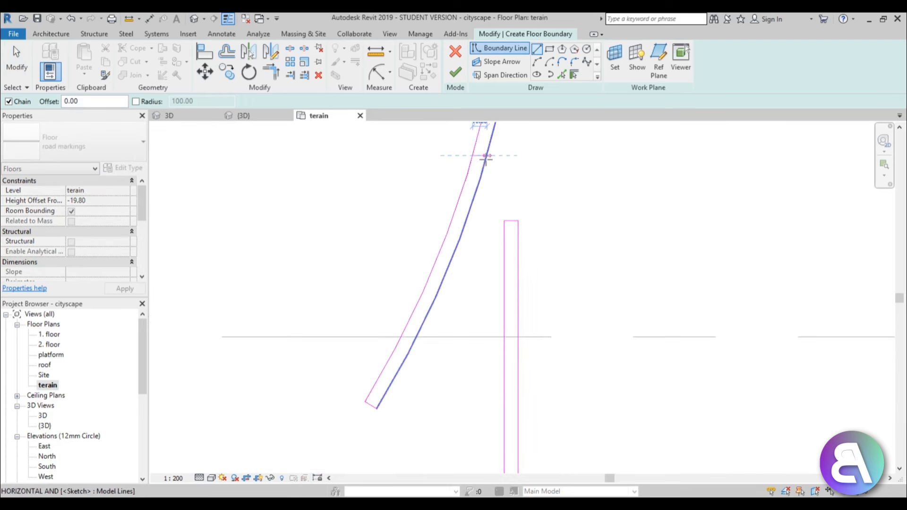
click(486, 156)
key(Escape)
key(Escape)
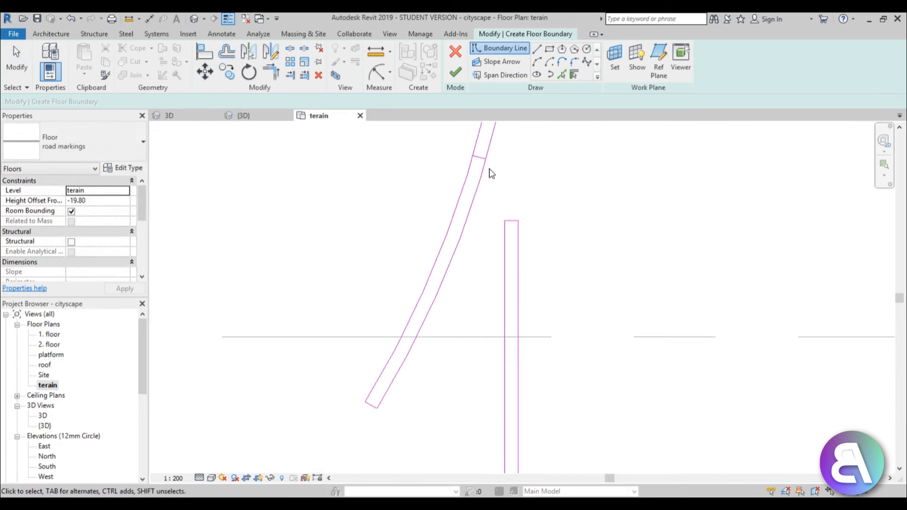
- Trim both arcs of the upper curved dash to corners with its new closing line, keeping the parts below it
key(t)
key(r)
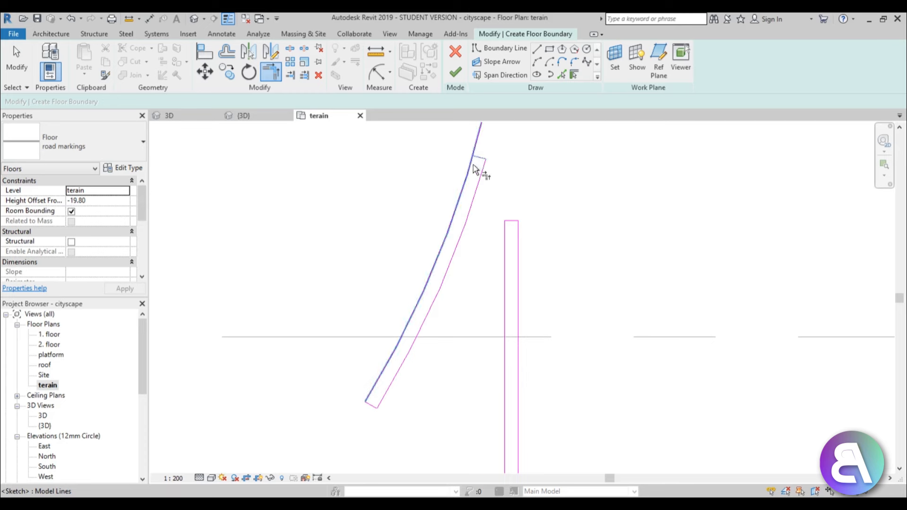
click(474, 165)
scroll(477, 171, down, 6)
key(Escape)
middle_drag(506, 250, 467, 324)
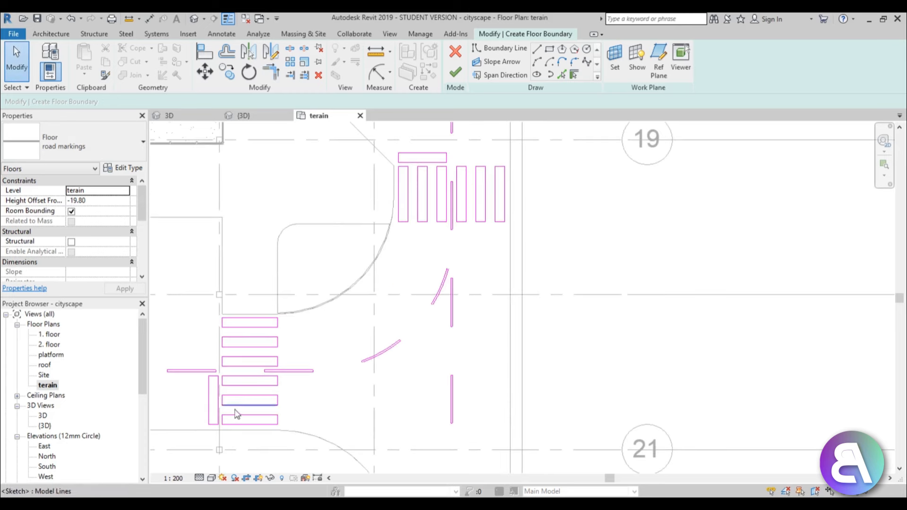
- Examine the crossings, straight dashes and curved dashes around the junction and along the road up to the parking bay
scroll(367, 416, down, 3)
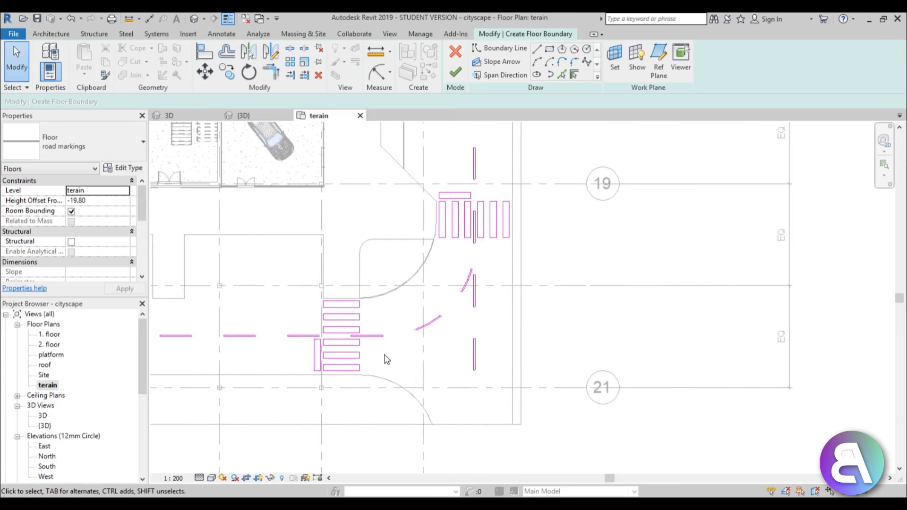
scroll(446, 305, up, 3)
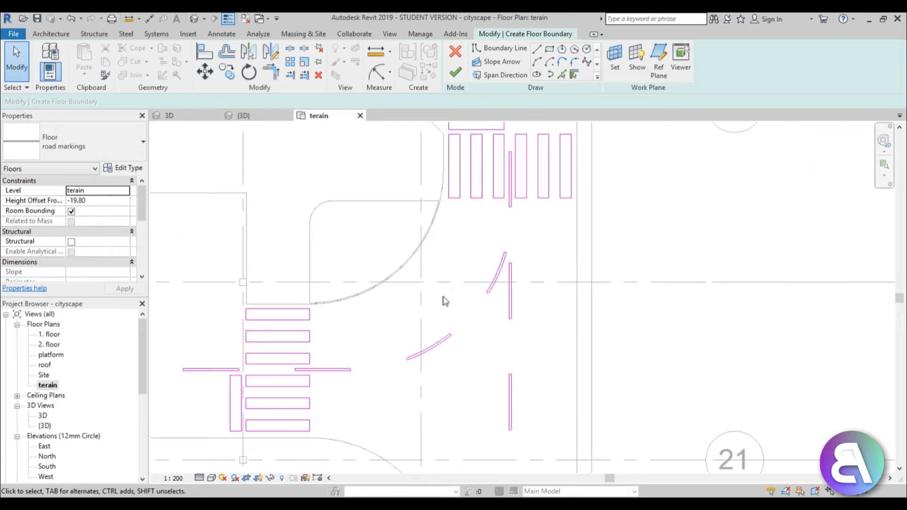
scroll(408, 380, down, 2)
scroll(426, 381, down, 3)
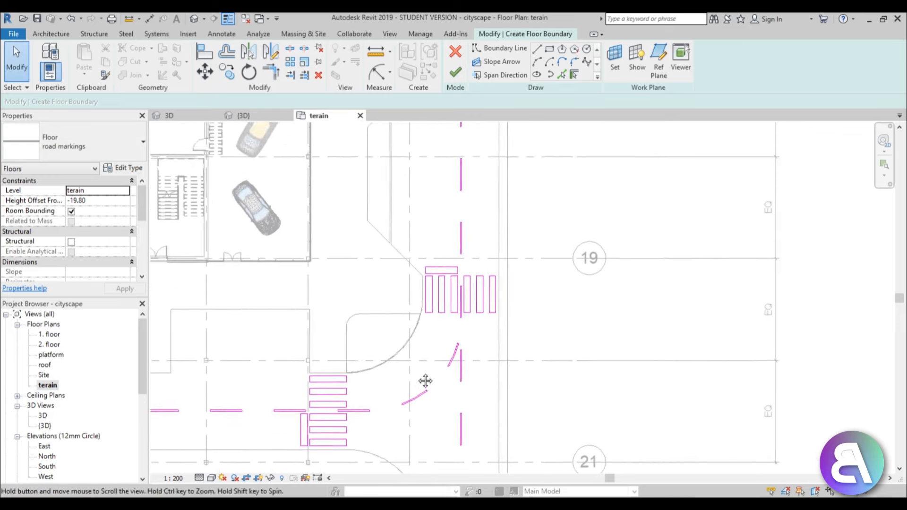
scroll(426, 378, down, 2)
middle_drag(460, 323, 456, 346)
scroll(433, 263, up, 4)
scroll(420, 218, up, 3)
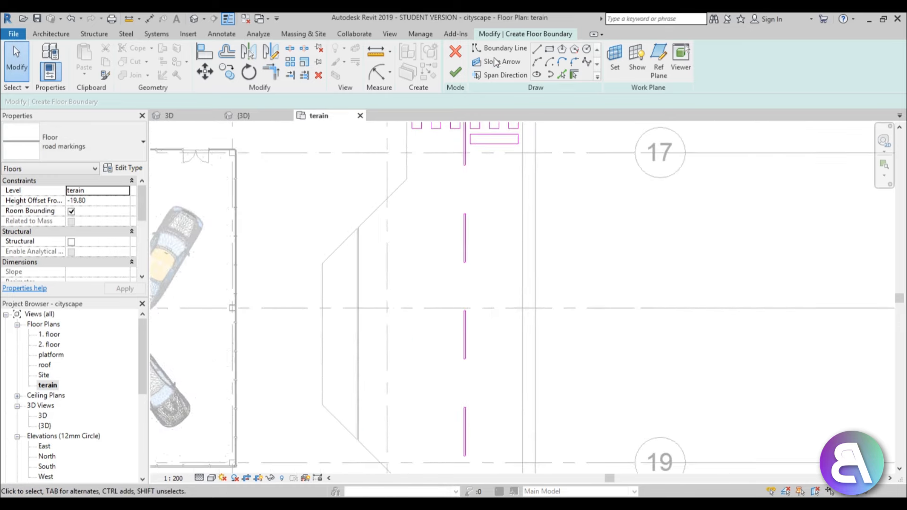
- Draw a horizontal boundary line from the midpoint of the parking bay's long vertical edge to the vertical grid line
click(537, 51)
scroll(355, 341, up, 1)
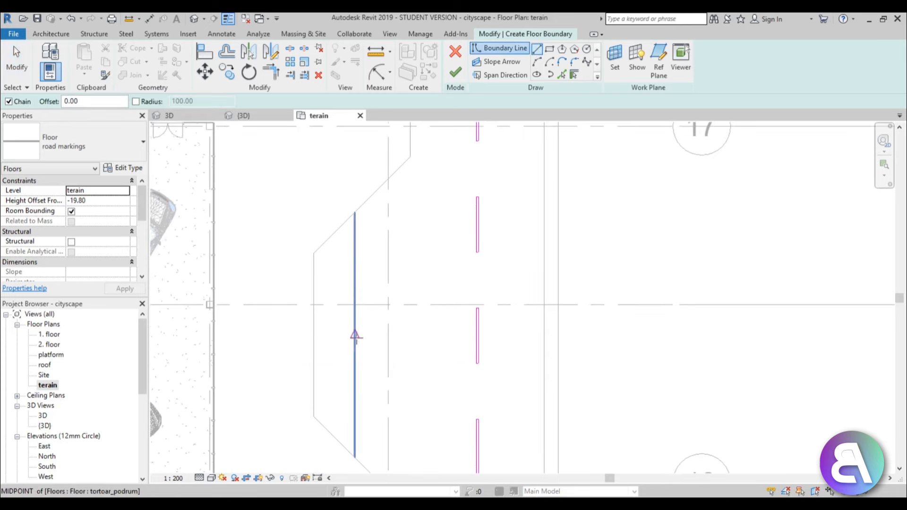
click(355, 337)
scroll(383, 314, down, 2)
scroll(373, 309, up, 2)
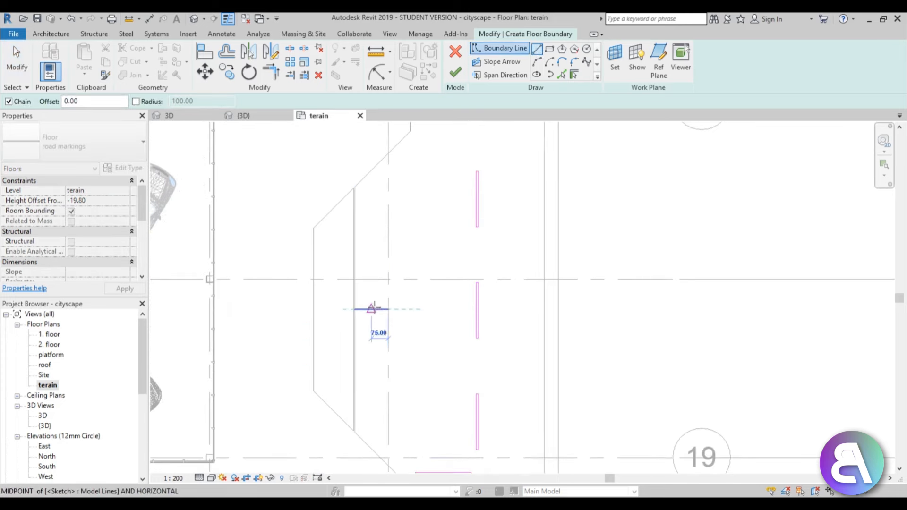
scroll(372, 308, down, 2)
click(388, 310)
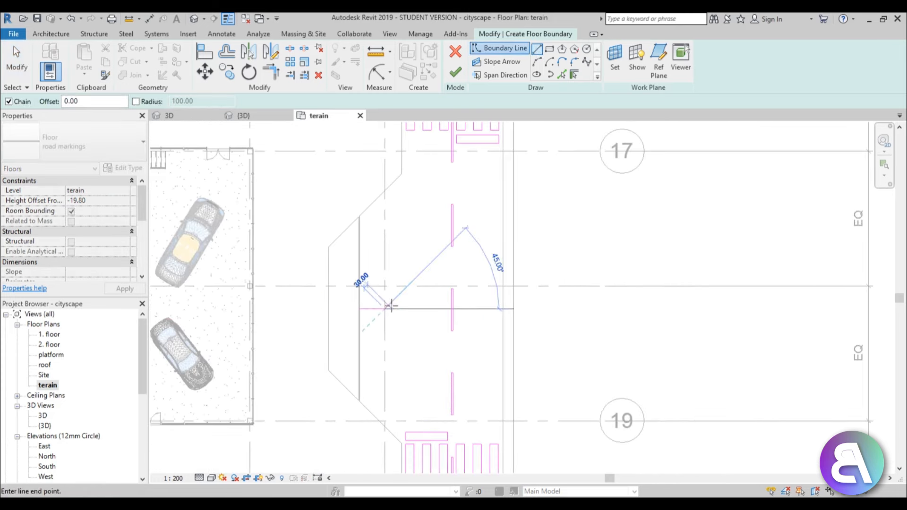
- Draw a vertical boundary line down from the upper corner of the parking bay along its road side
click(406, 181)
click(396, 378)
key(Escape)
scroll(395, 320, up, 3)
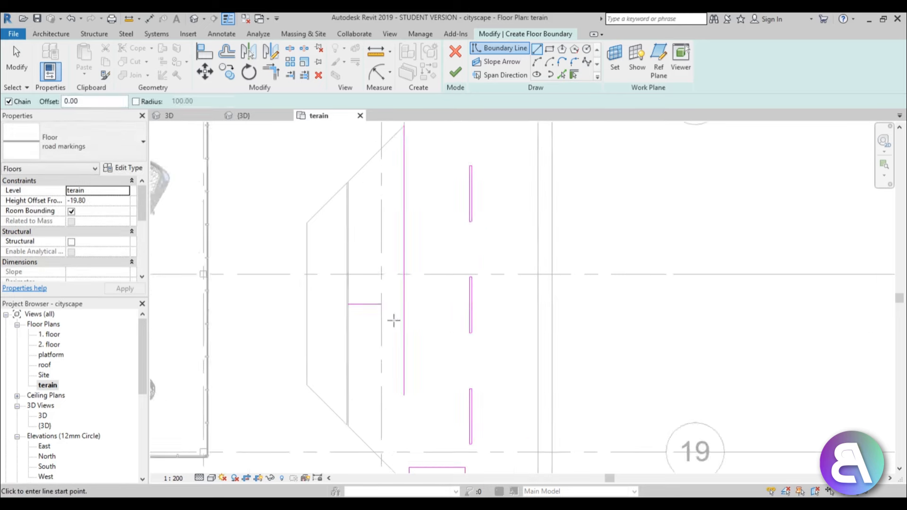
- Extend the horizontal bay line to meet the new vertical boundary line
key(Escape)
click(366, 292)
drag(373, 291, 411, 293)
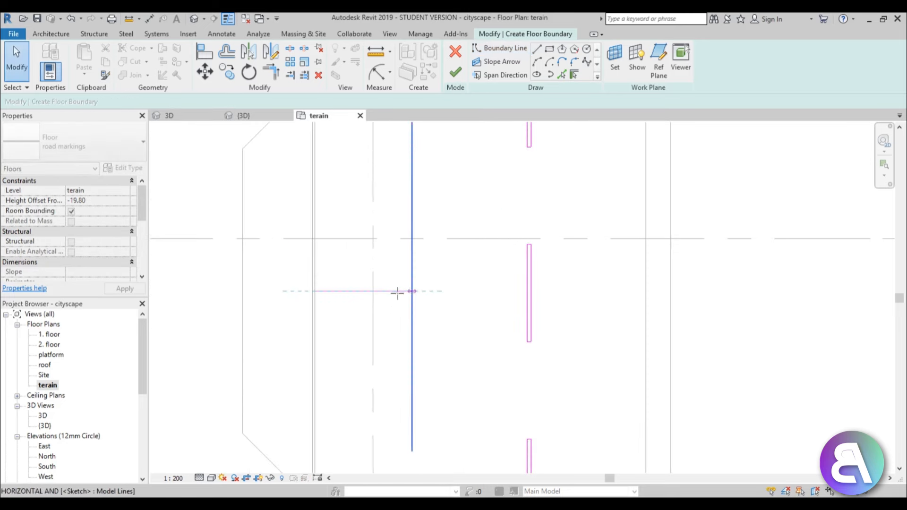
key(Escape)
scroll(344, 291, up, 2)
- Copy the horizontal bay line 10 upward to form a thin strip
click(339, 291)
key(m)
key(v)
click(311, 374)
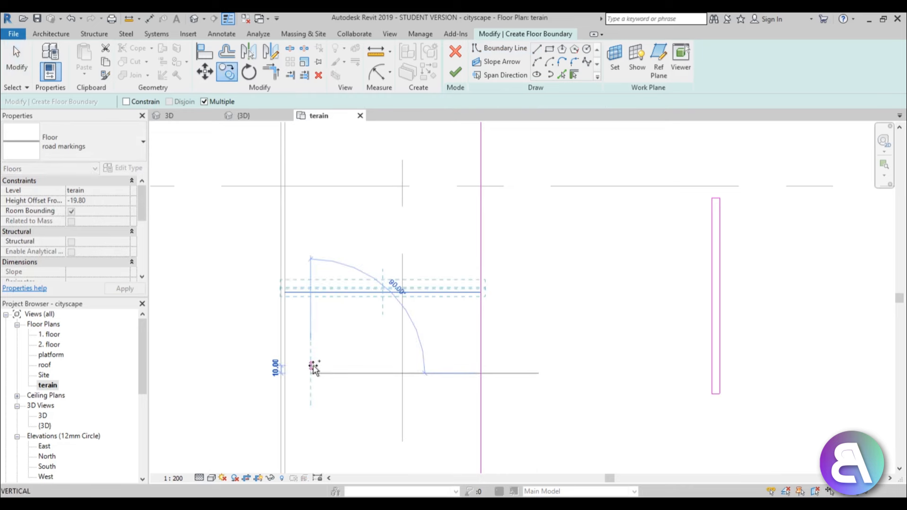
key(Return)
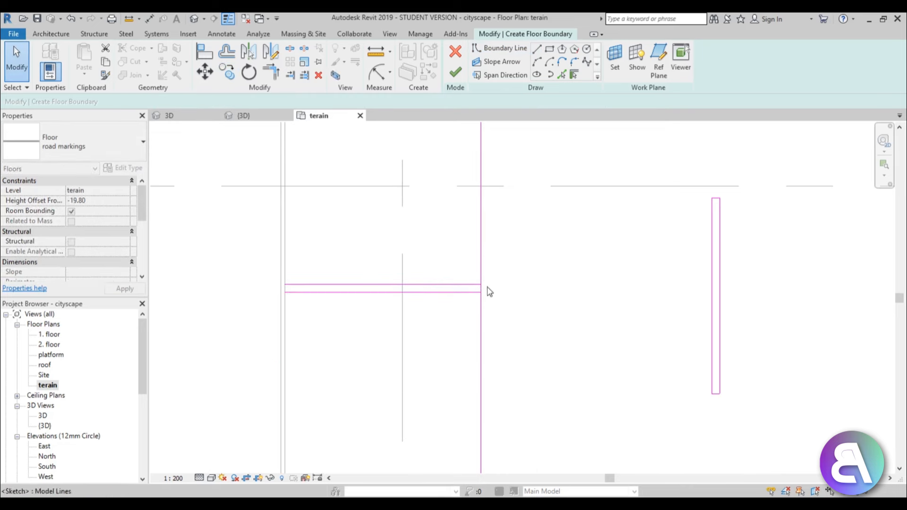
- Copy the vertical boundary line 10 toward the parking bay
click(481, 314)
key(c)
key(o)
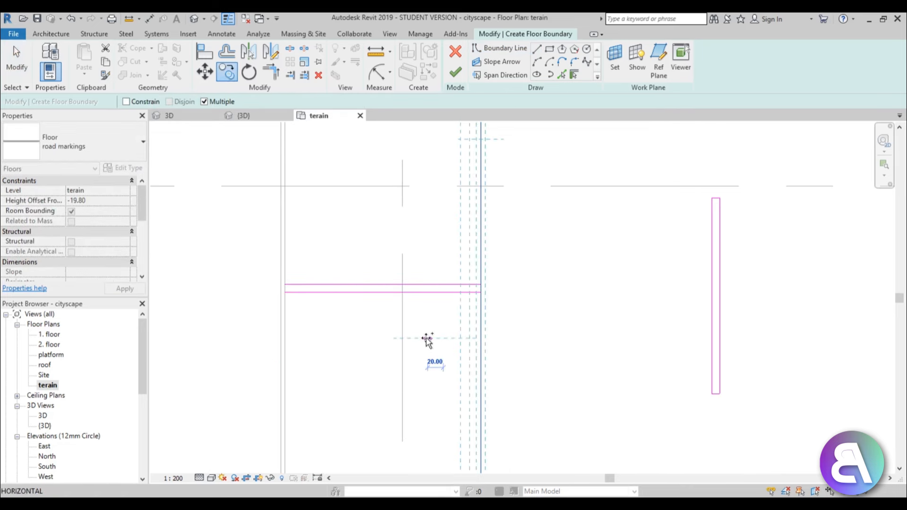
key(Return)
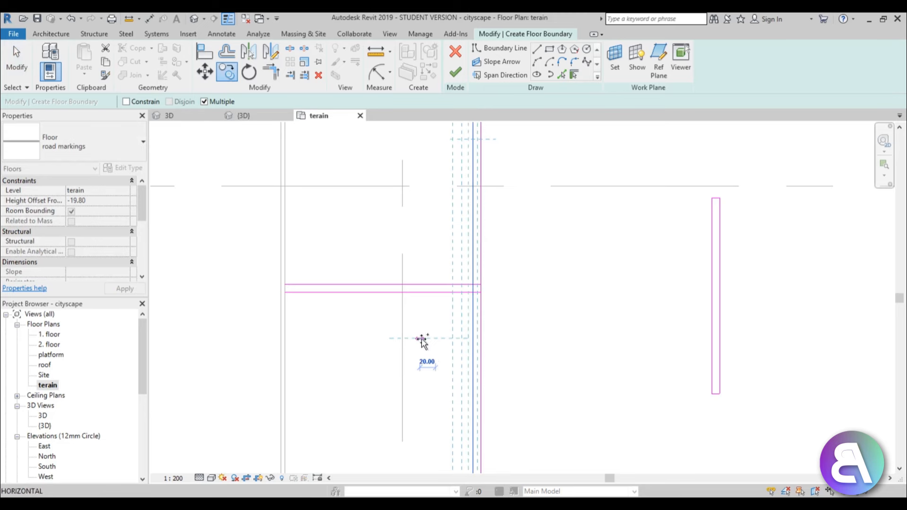
key(Escape)
key(Escape)
- Draw short closing lines between the two vertical lines, one about 60 above the horizontal strip and one below it
click(538, 50)
click(473, 238)
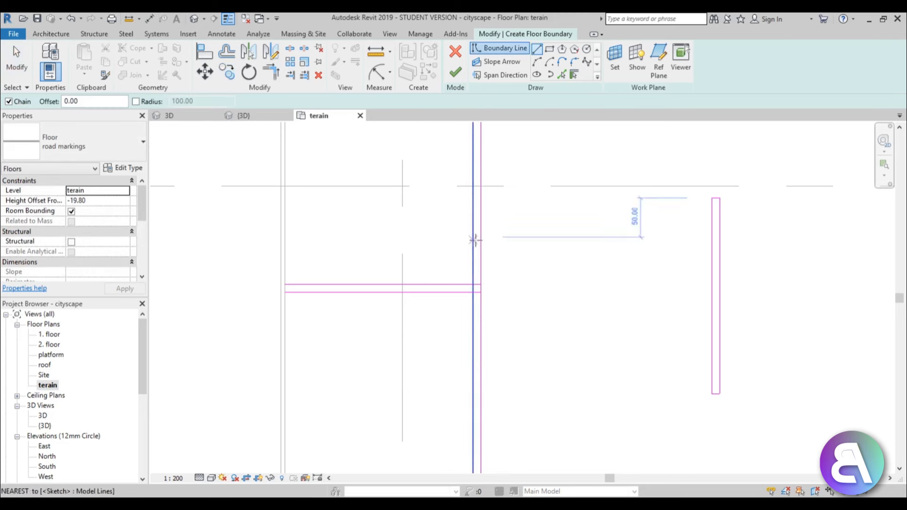
click(481, 238)
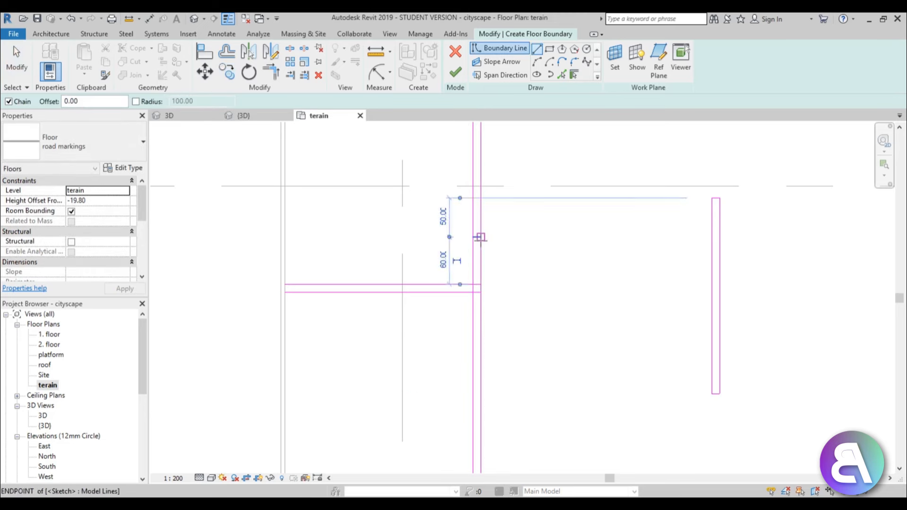
click(473, 333)
click(480, 340)
key(Escape)
key(Escape)
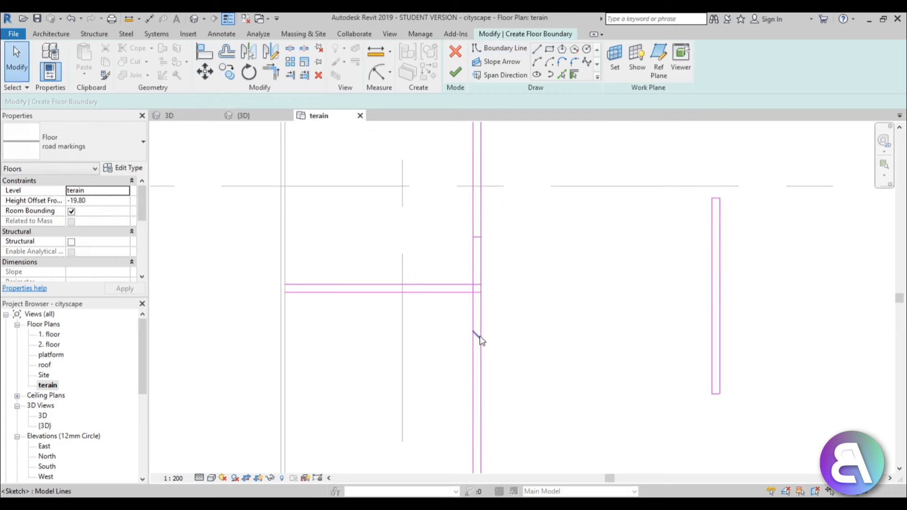
- Straighten the slanted lower closing line so it runs horizontally between the two vertical lines
click(478, 336)
drag(481, 340, 481, 331)
click(508, 302)
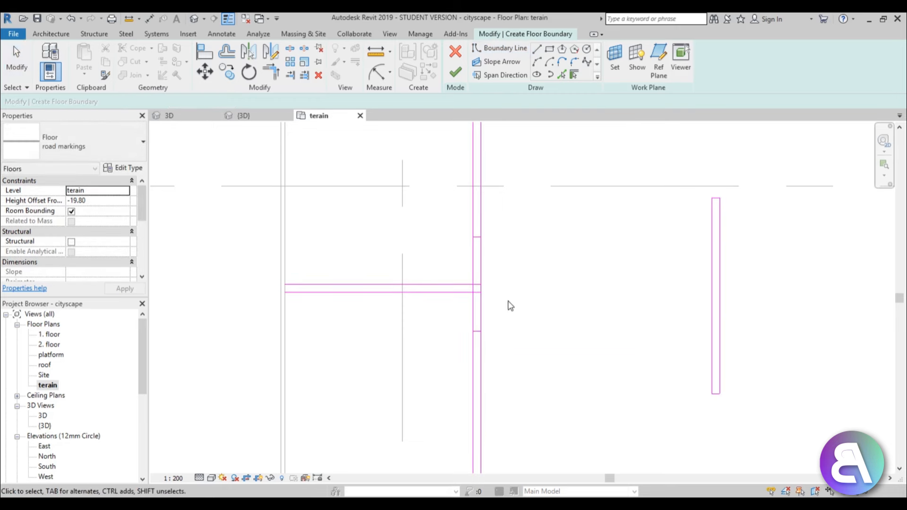
- Move the upper closing line down closer to the horizontal strip and fine-tune its position
middle_drag(505, 301, 492, 272)
scroll(491, 273, up, 1)
drag(462, 204, 461, 222)
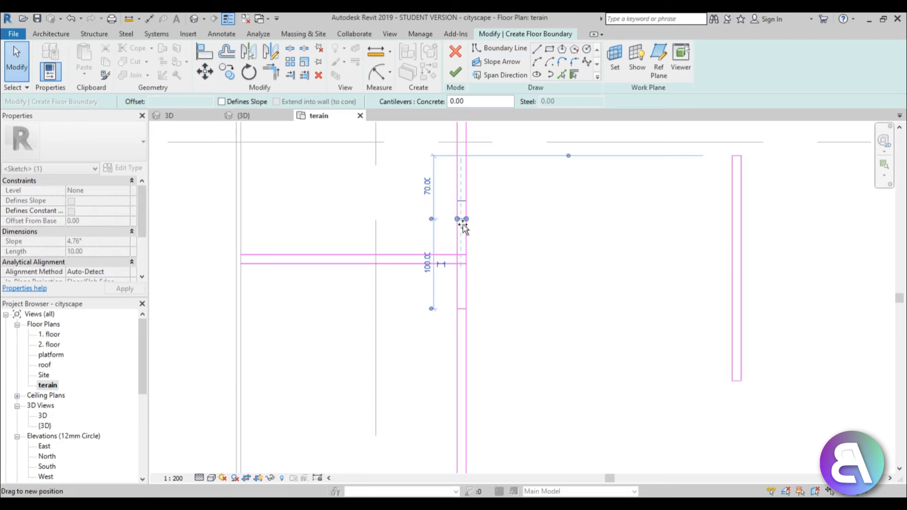
click(503, 264)
scroll(496, 261, up, 1)
scroll(461, 224, up, 1)
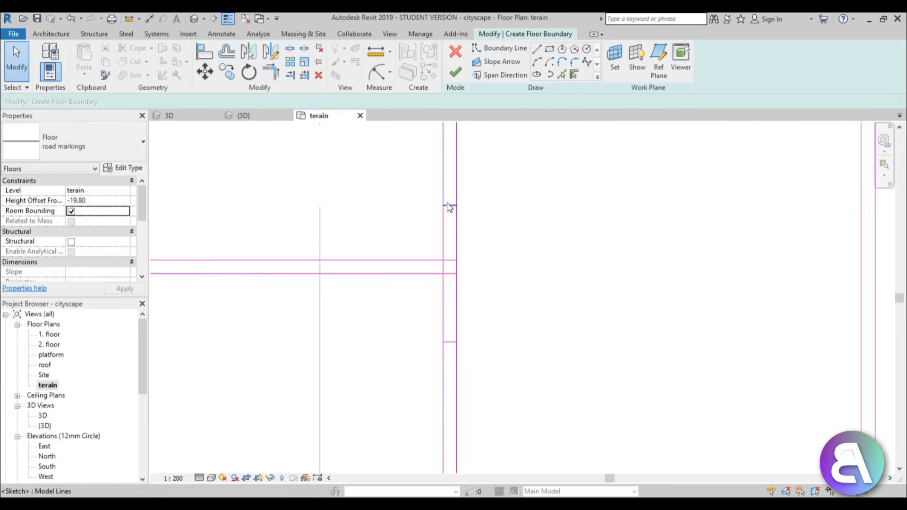
click(448, 205)
key(Escape)
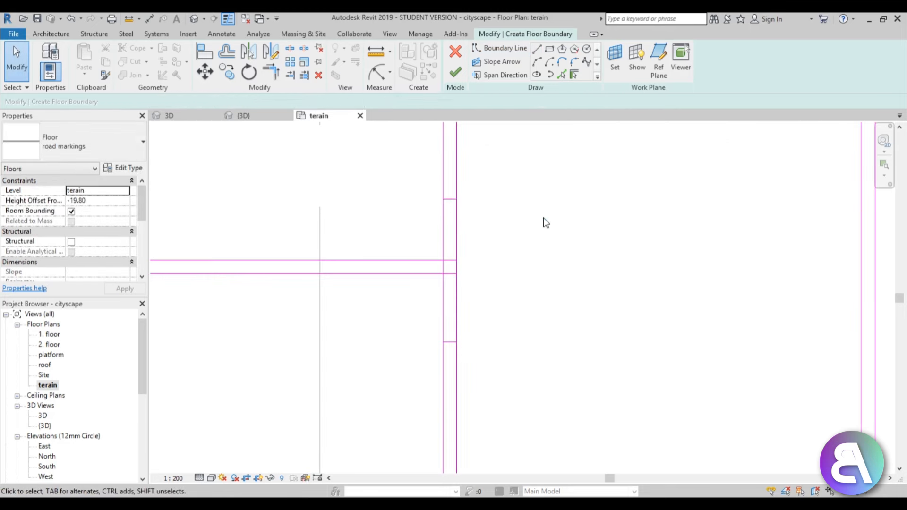
- Trim the vertical lines to the closing lines and the upper strip line to the inner vertical, unjoining conflicting elements
key(t)
key(r)
click(438, 260)
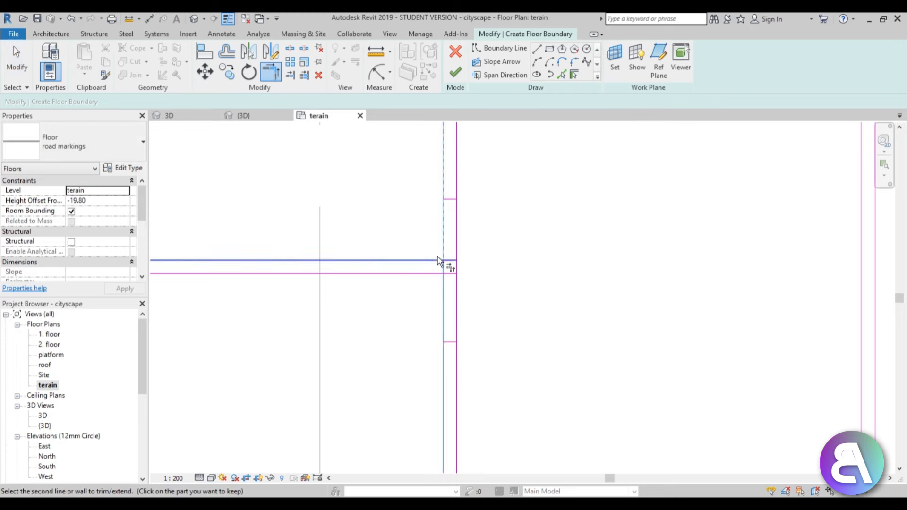
click(442, 238)
click(689, 483)
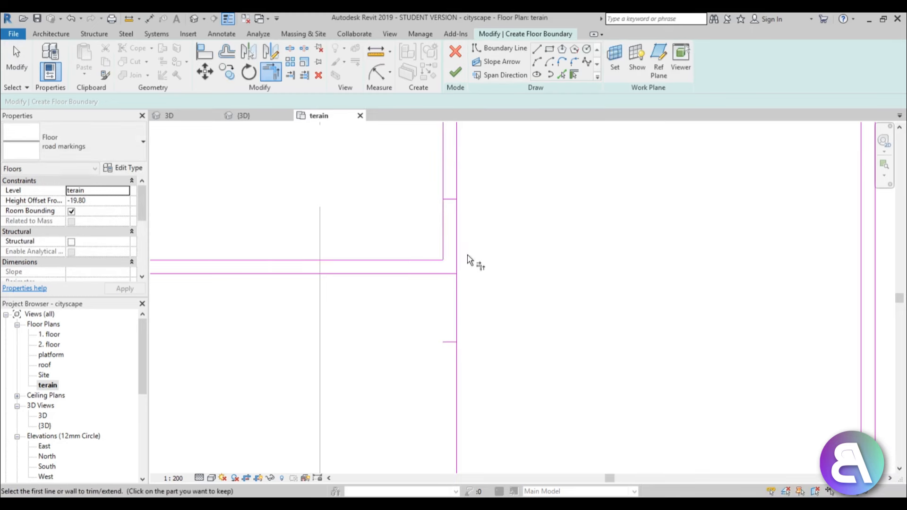
click(455, 319)
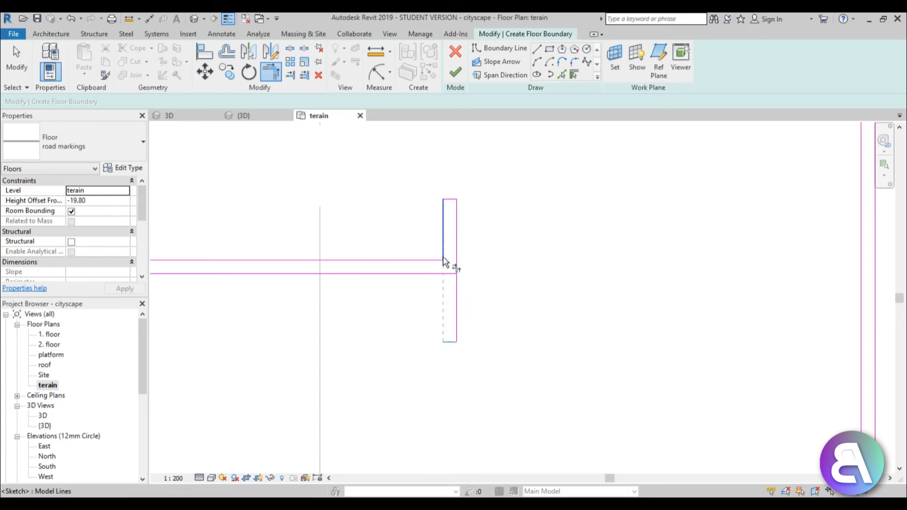
key(Escape)
- Split the inner vertical line where it meets the lower line of the horizontal strip
key(s)
key(l)
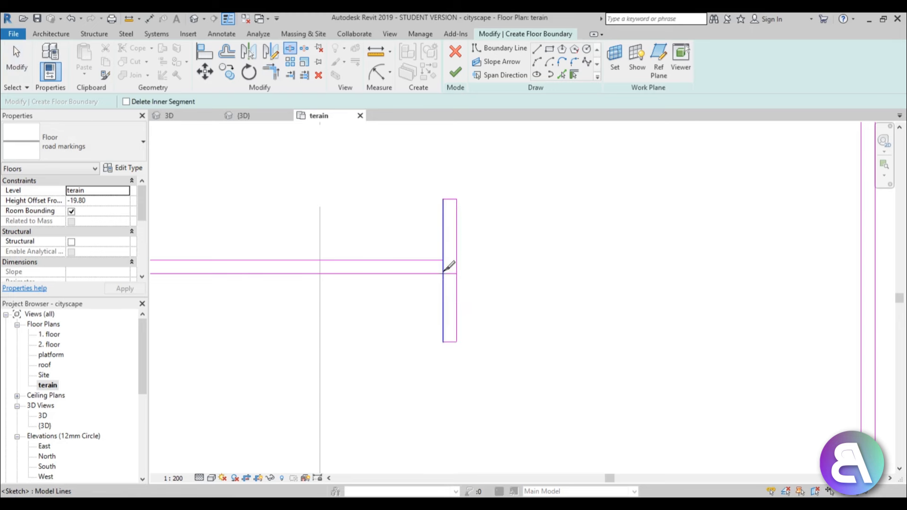
click(444, 273)
key(Escape)
- Trim the strip's lower line to a corner with the lower piece of the split inner vertical line
key(t)
key(r)
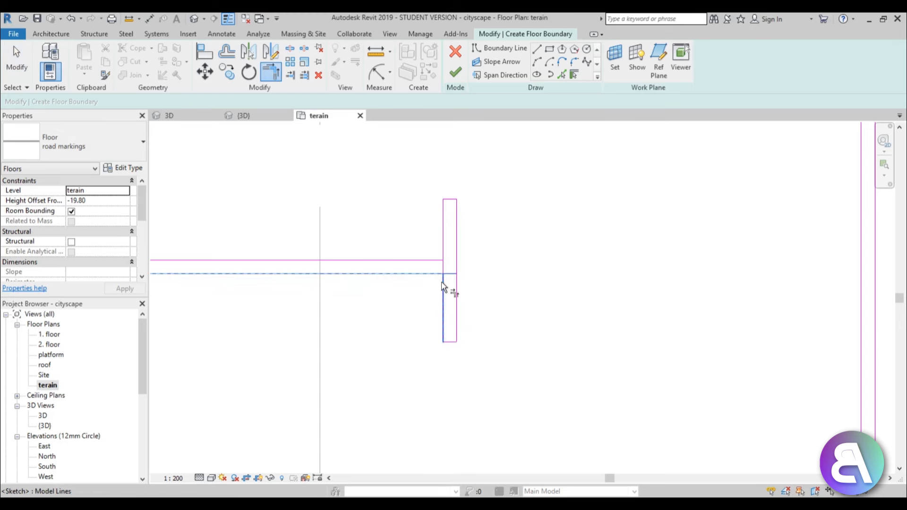
key(Escape)
- Shorten the upper piece of the split inner vertical line so it ends at the strip's upper line
click(442, 260)
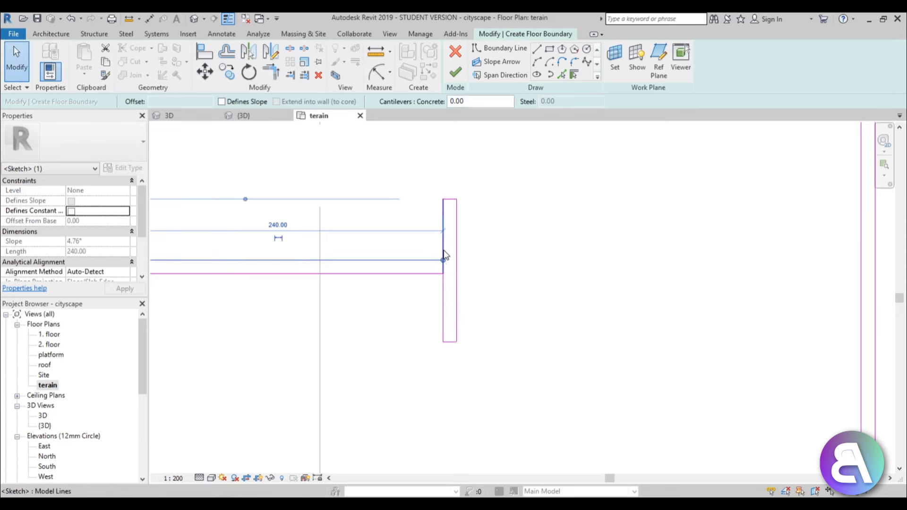
drag(443, 273, 443, 260)
click(543, 266)
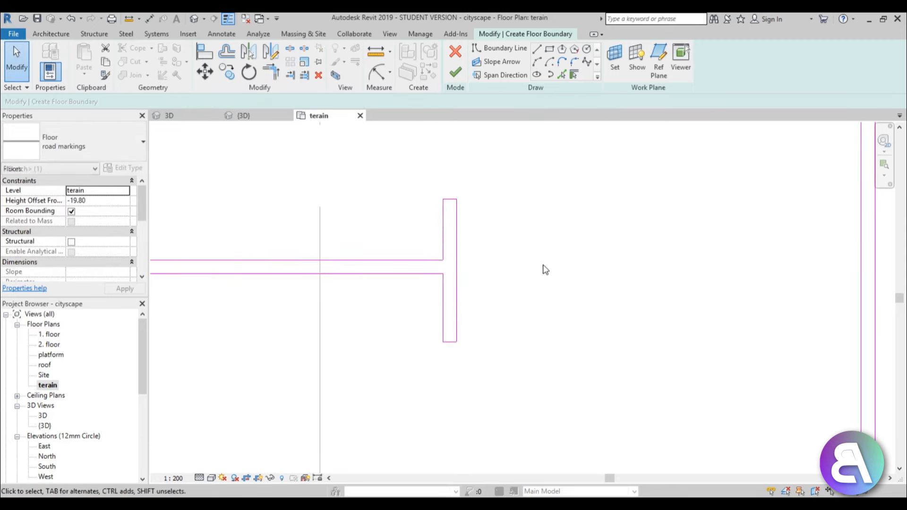
- Draw a vertical closing line across the strip near the curb and trim both strip lines to it
scroll(543, 266, down, 3)
scroll(354, 278, up, 3)
click(537, 50)
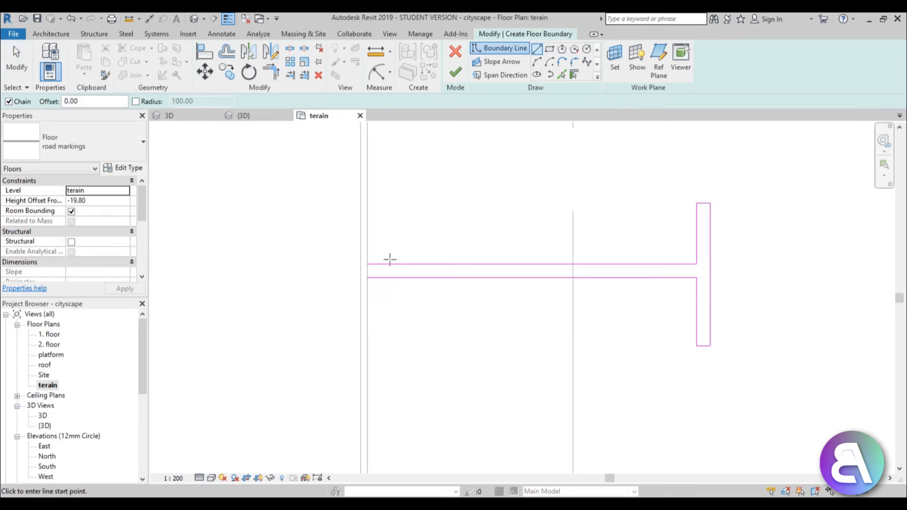
click(381, 264)
click(381, 277)
key(Escape)
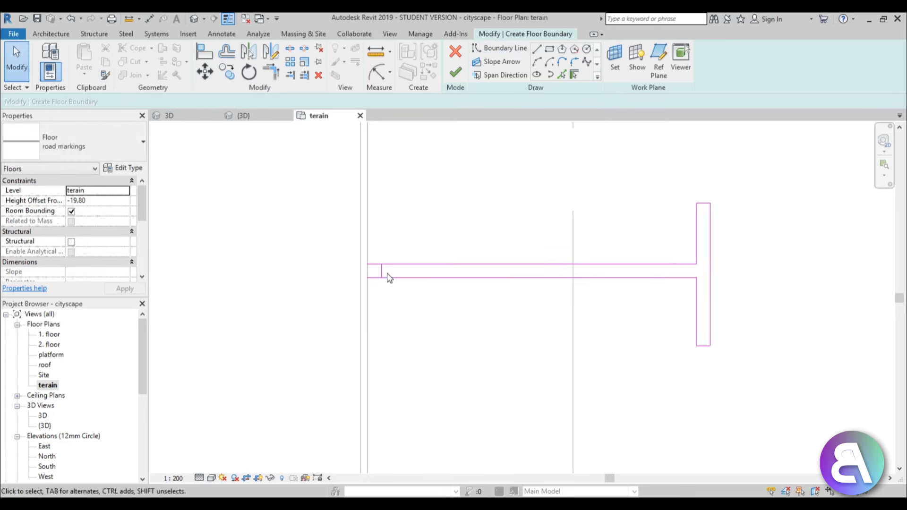
key(t)
key(r)
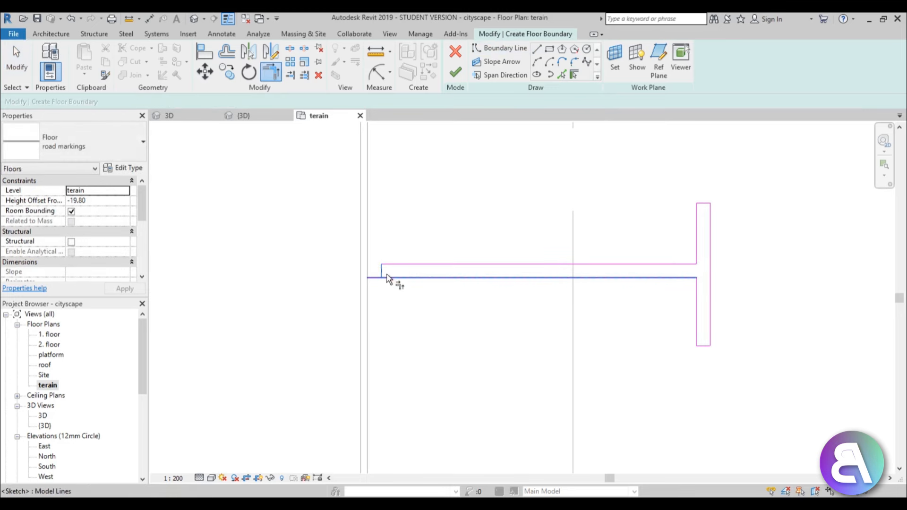
click(385, 276)
- Move the strip's closing line slightly away from the curb, 222 from the inner vertical of the T-shaped marking
scroll(425, 255, down, 4)
key(Escape)
middle_drag(425, 264, 399, 281)
scroll(400, 281, up, 4)
click(369, 257)
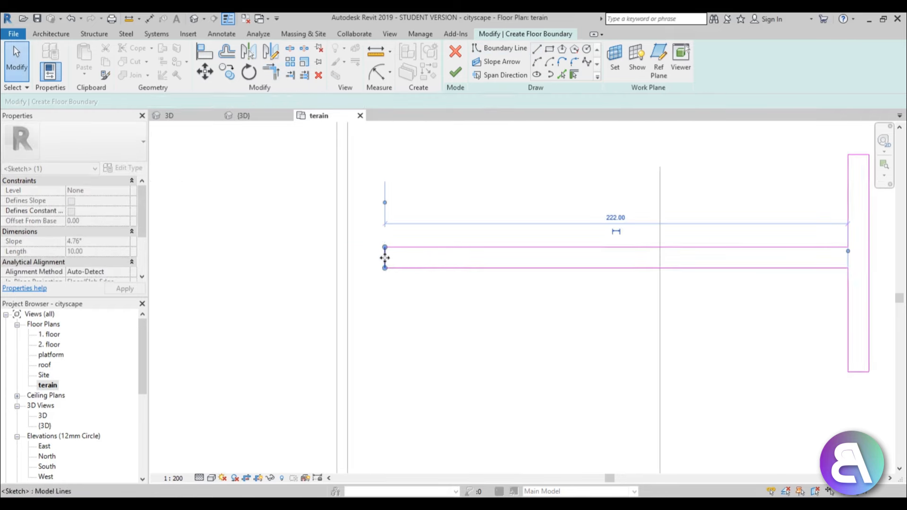
scroll(399, 300, down, 5)
key(Escape)
scroll(389, 274, down, 1)
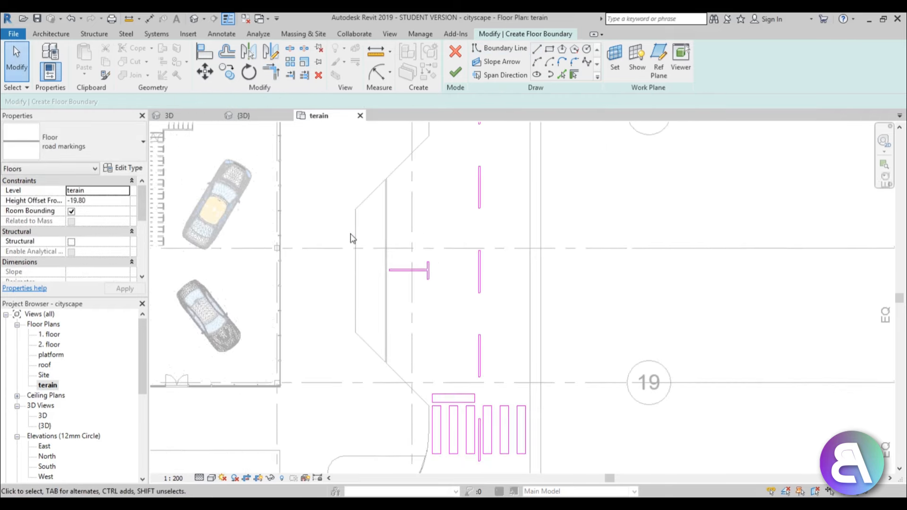
- Copy the T-shaped parking marking to the other parking bay near grid line 15
drag(352, 237, 467, 323)
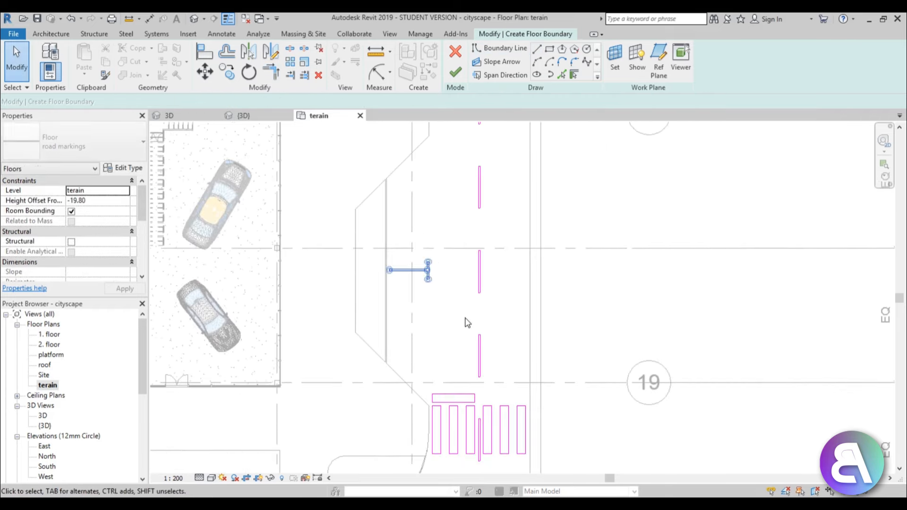
click(387, 364)
scroll(403, 236, down, 2)
middle_drag(406, 203, 411, 453)
scroll(407, 331, up, 2)
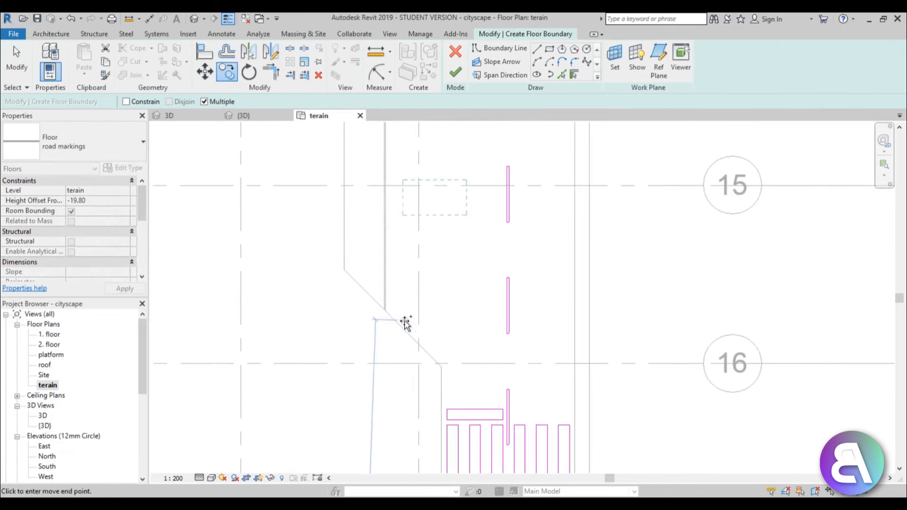
middle_drag(412, 265, 400, 444)
scroll(385, 380, up, 1)
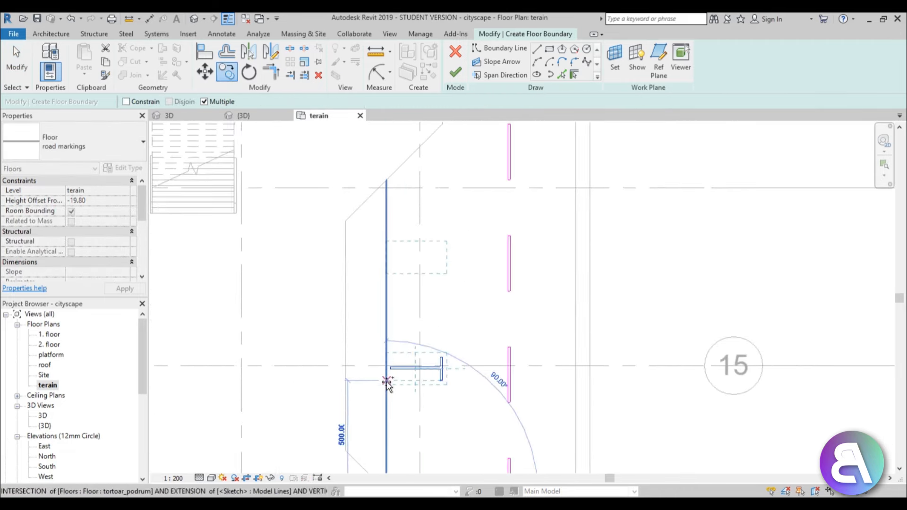
click(388, 367)
key(Escape)
- Move the copied T-shaped marking up to the middle of the bay above grid line 15
scroll(398, 344, down, 2)
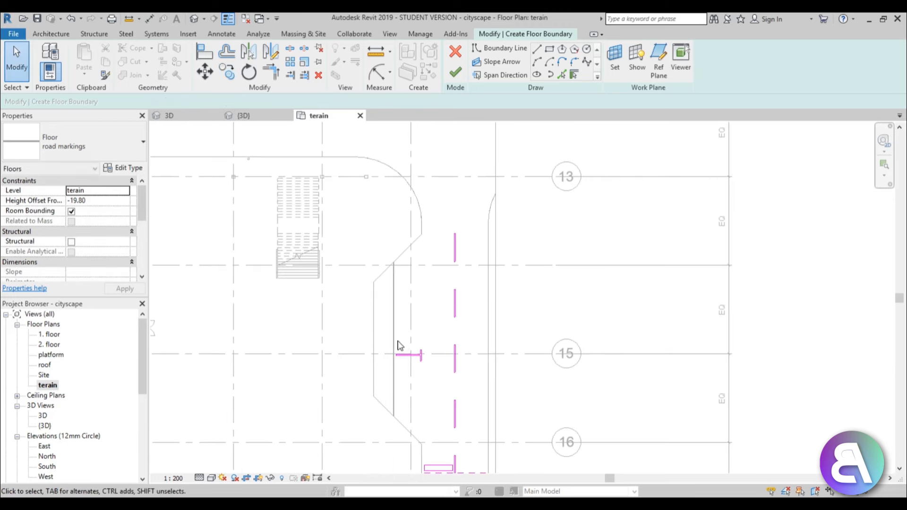
drag(438, 372, 437, 372)
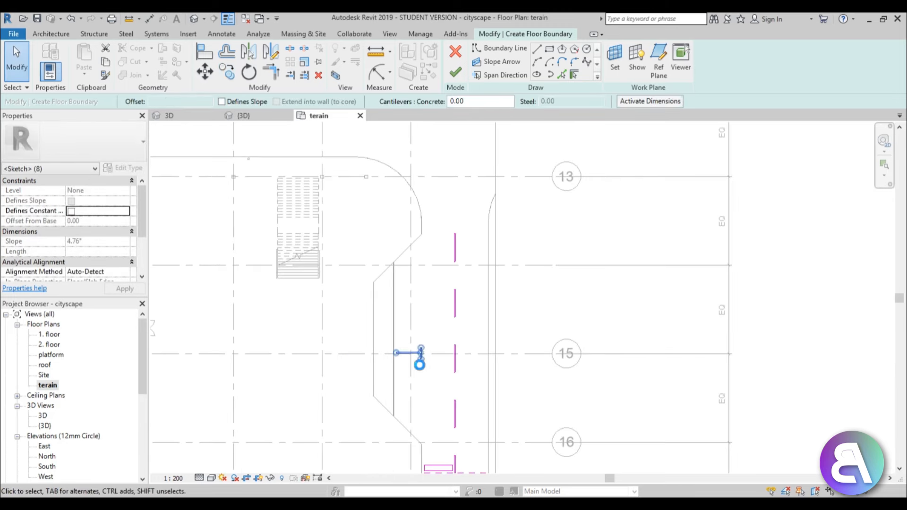
click(420, 366)
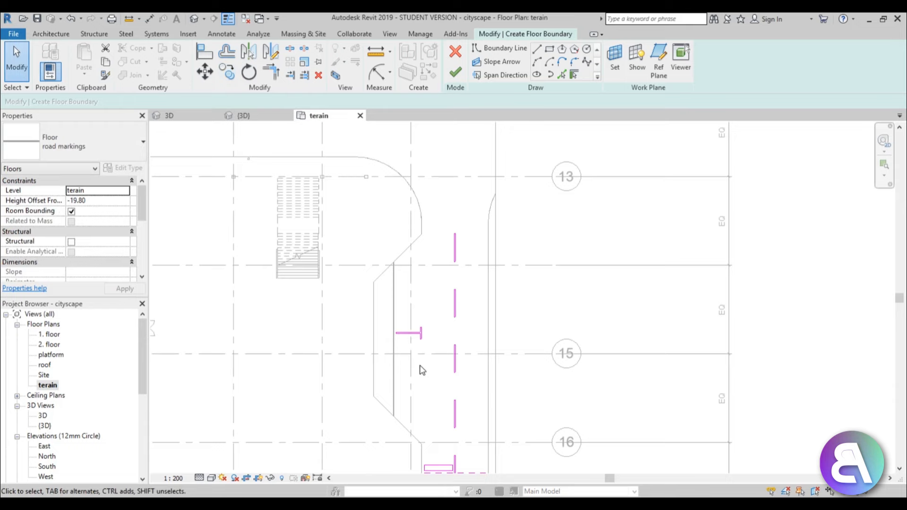
- Copy the crossing with its stop bar near grid line 19 to the road's upper end below grid line 13
scroll(421, 366, down, 2)
mouse_move(426, 373)
middle_down()
mouse_move(385, 240)
mouse_move(384, 274)
mouse_move(401, 184)
middle_up()
scroll(384, 241, down, 1)
middle_drag(409, 341, 399, 398)
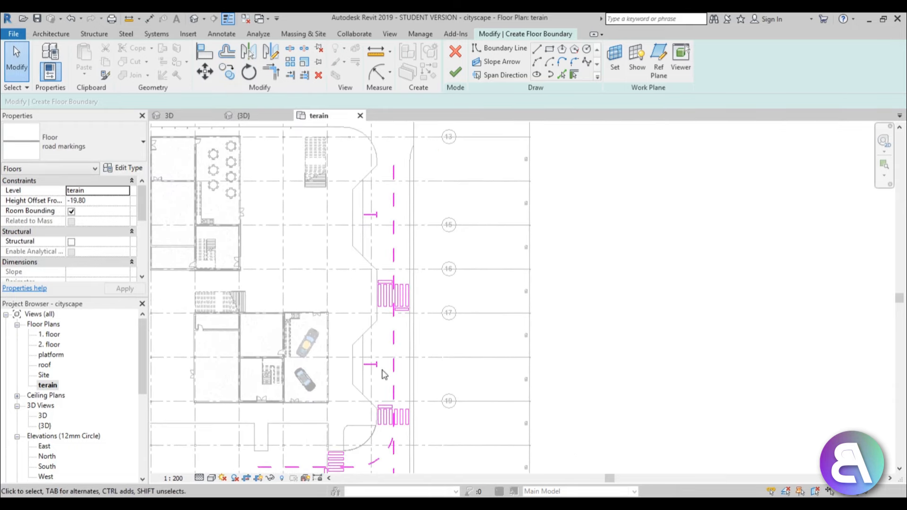
scroll(372, 426, up, 2)
mouse_move(355, 384)
mouse_down()
mouse_move(468, 439)
mouse_move(444, 432)
mouse_up()
scroll(422, 421, up, 3)
click(421, 421)
drag(303, 348, 468, 447)
key(c)
click(415, 446)
scroll(428, 309, down, 3)
middle_drag(428, 310, 424, 465)
scroll(422, 454, down, 1)
middle_drag(414, 229, 416, 465)
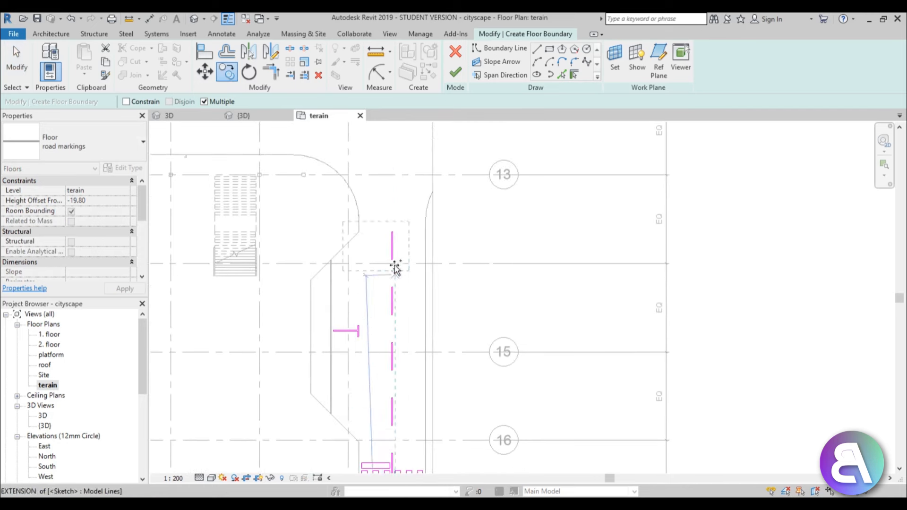
click(410, 240)
scroll(409, 236, up, 2)
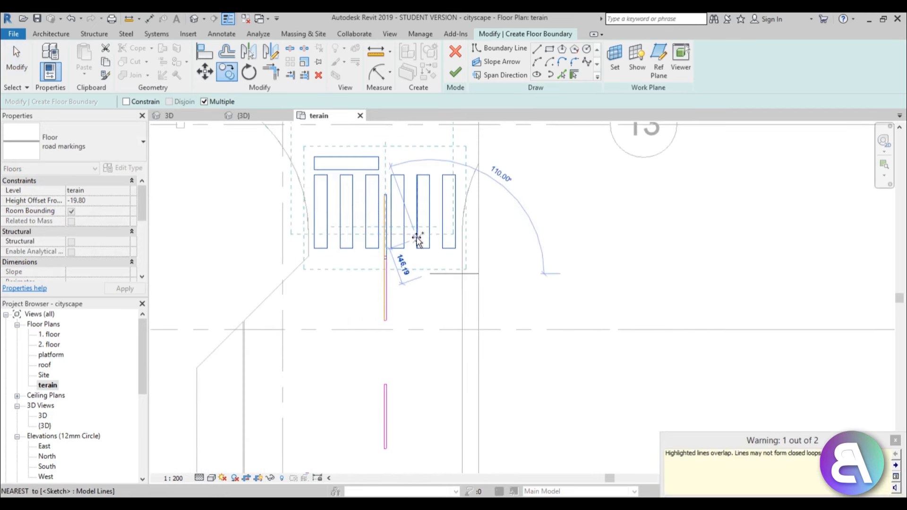
- Rotate the copied crossing and stop bar 180 degrees
key(r)
key(o)
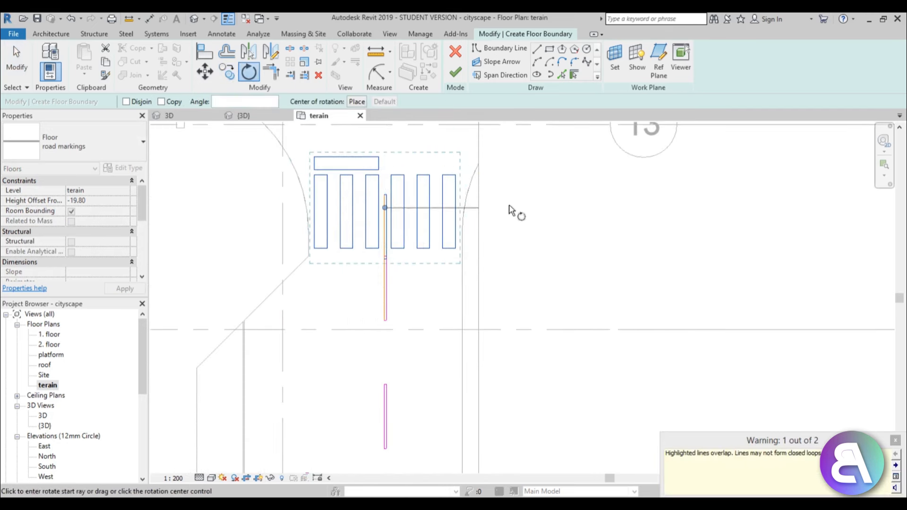
click(510, 210)
click(255, 211)
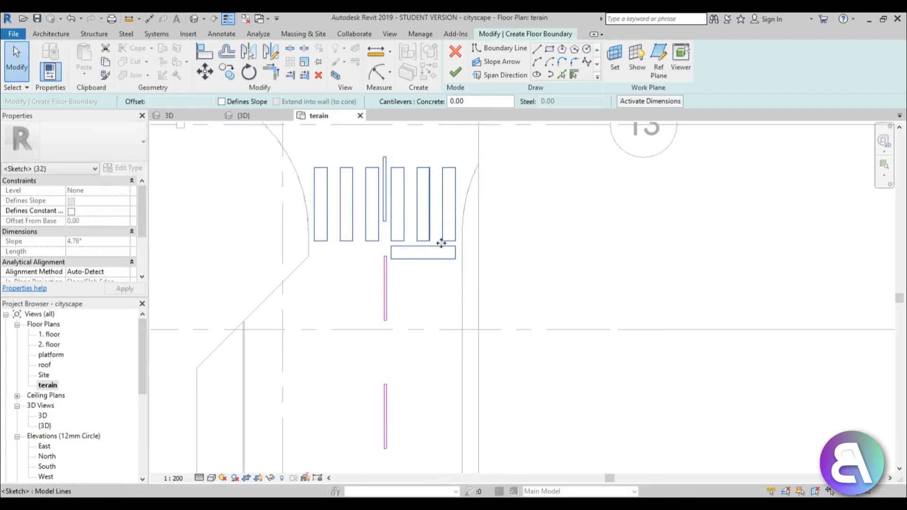
- Move the rotated crossing slightly down so its stripes end level with the corner of the sidewalk edge
scroll(438, 272, up, 1)
middle_drag(420, 294, 441, 330)
scroll(434, 322, down, 1)
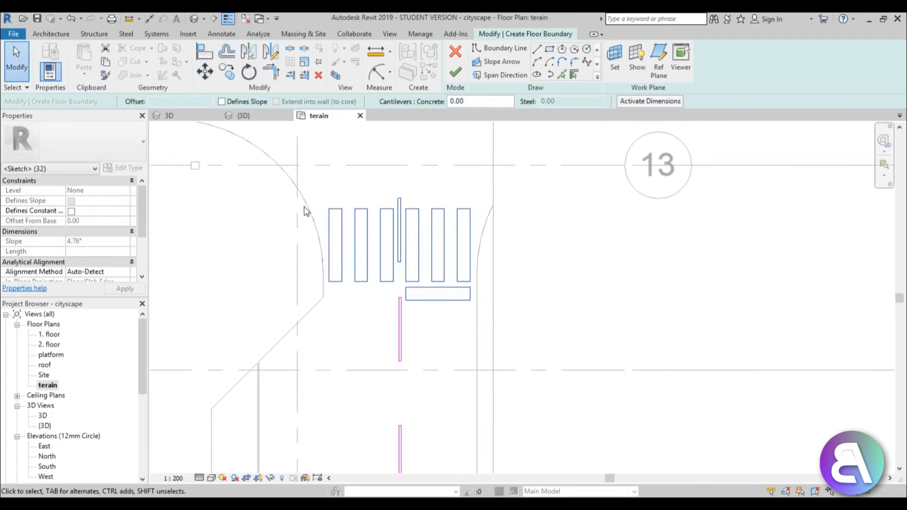
key(Down)
key(Down)
key(Down)
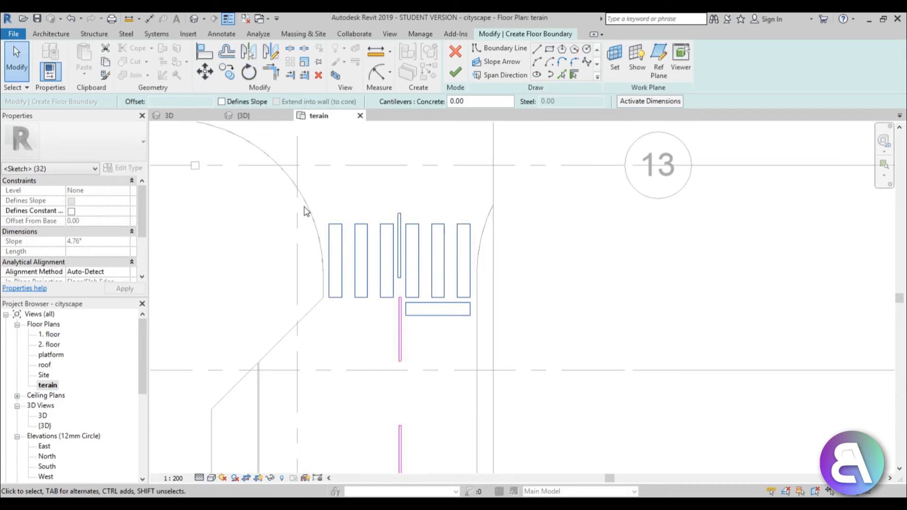
click(272, 291)
- Delete the extra centre-line dash running through the copied crossing
scroll(418, 225, up, 1)
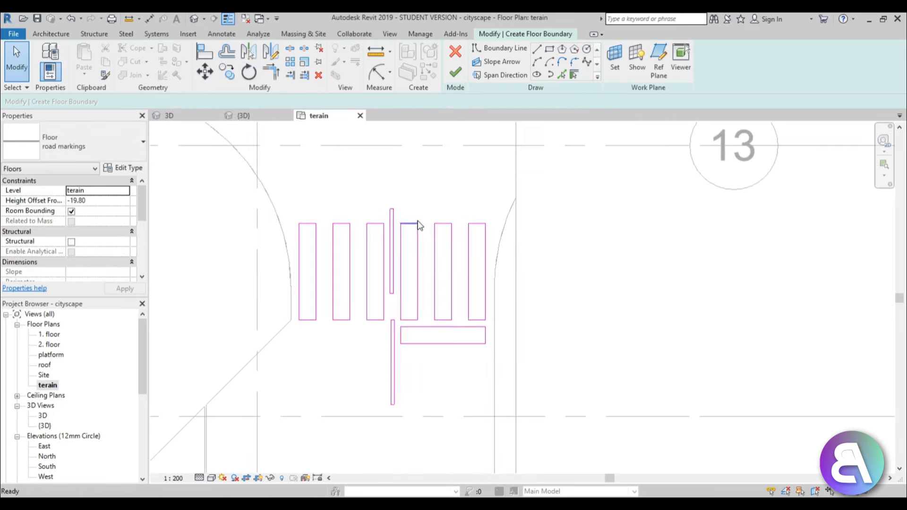
click(392, 212)
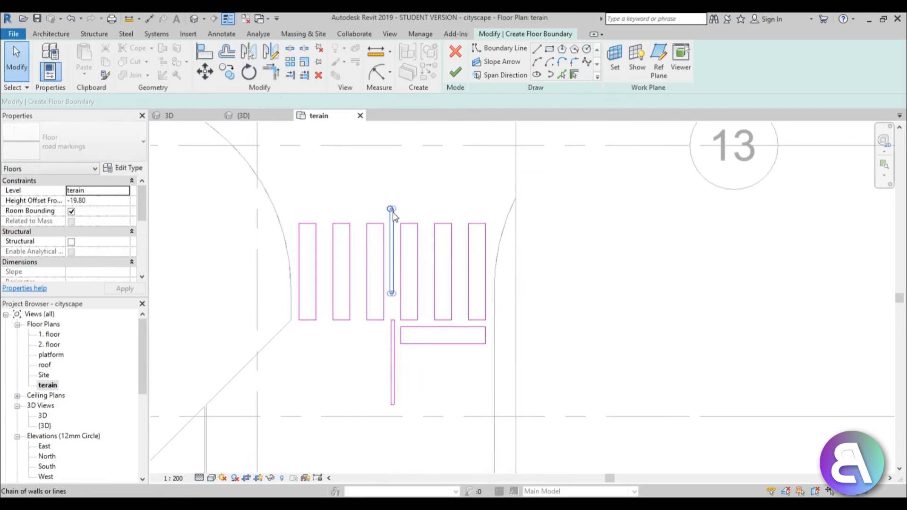
key(d)
key(e)
scroll(414, 210, down, 3)
key(Escape)
- Check the markings along the whole road and finish the road markings floor sketch
scroll(414, 211, down, 4)
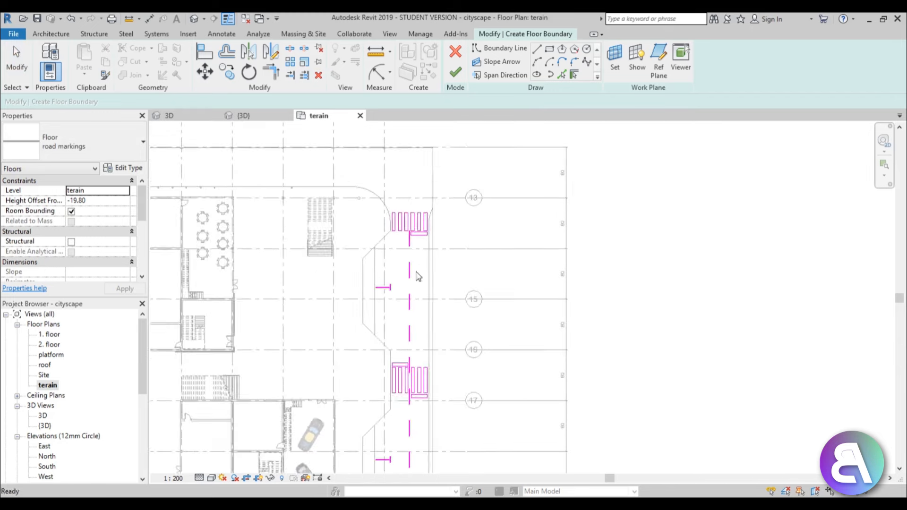
middle_drag(416, 336, 387, 168)
scroll(387, 168, down, 2)
middle_drag(371, 293, 383, 343)
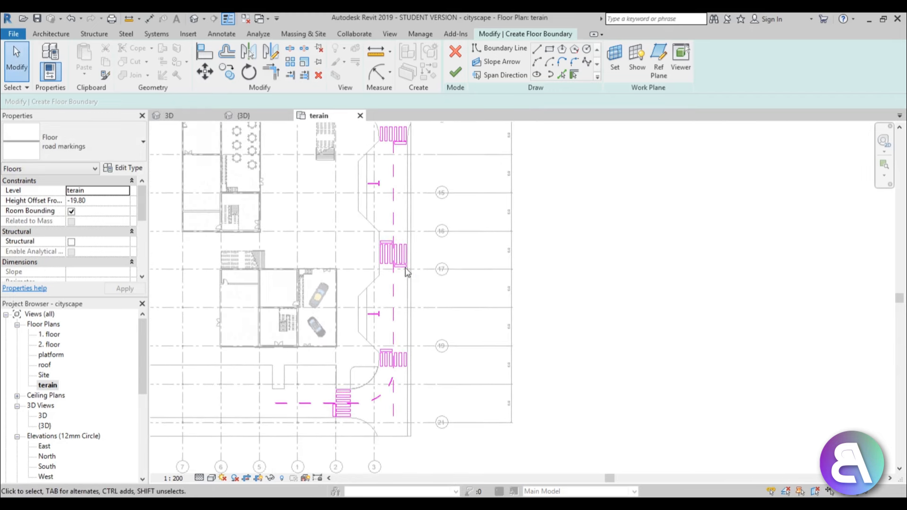
scroll(406, 273, up, 1)
click(463, 74)
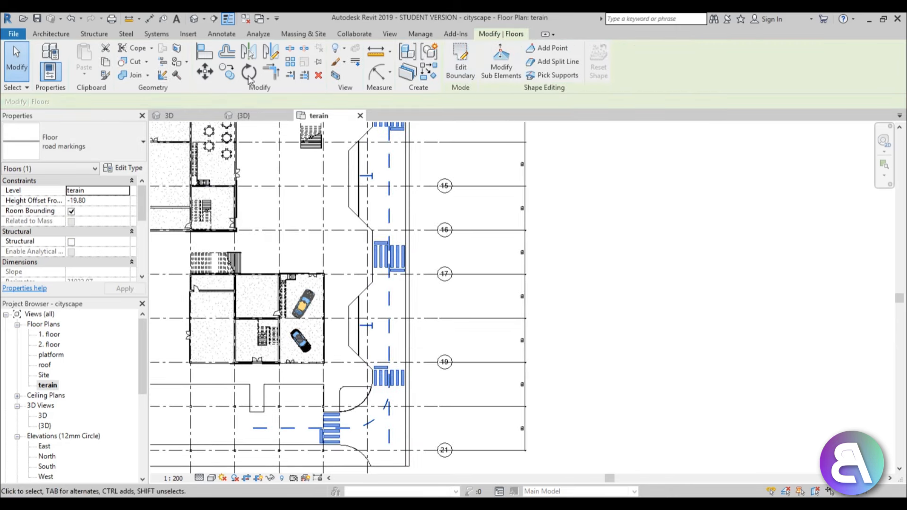
- Open the 3D view named 3D and examine the road markings at the crossings
click(194, 22)
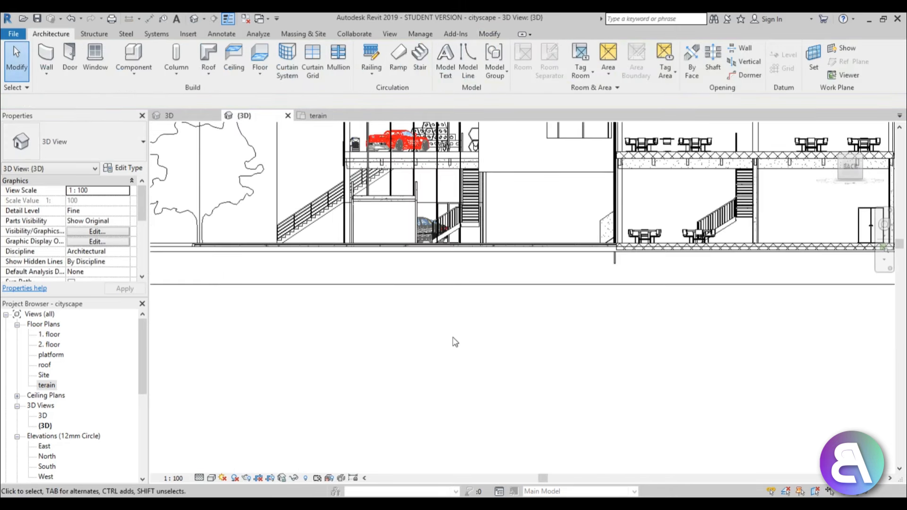
double_click(43, 416)
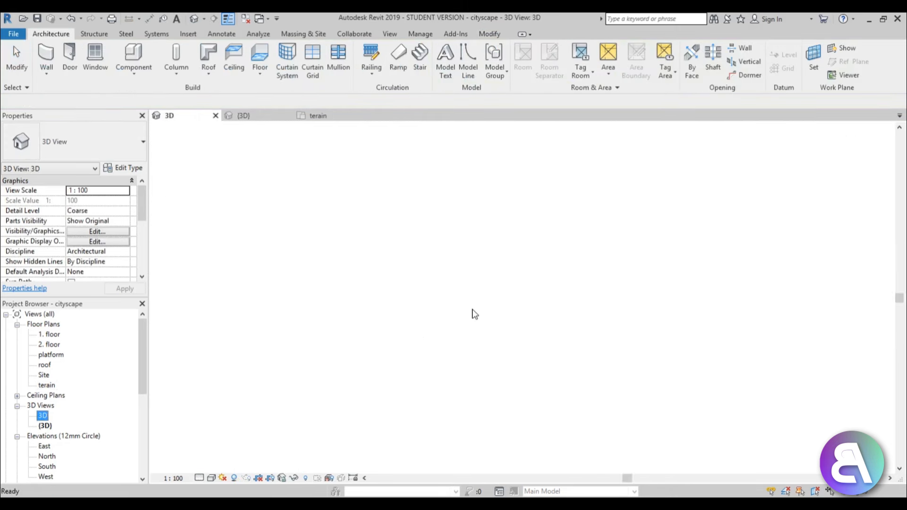
scroll(614, 278, down, 5)
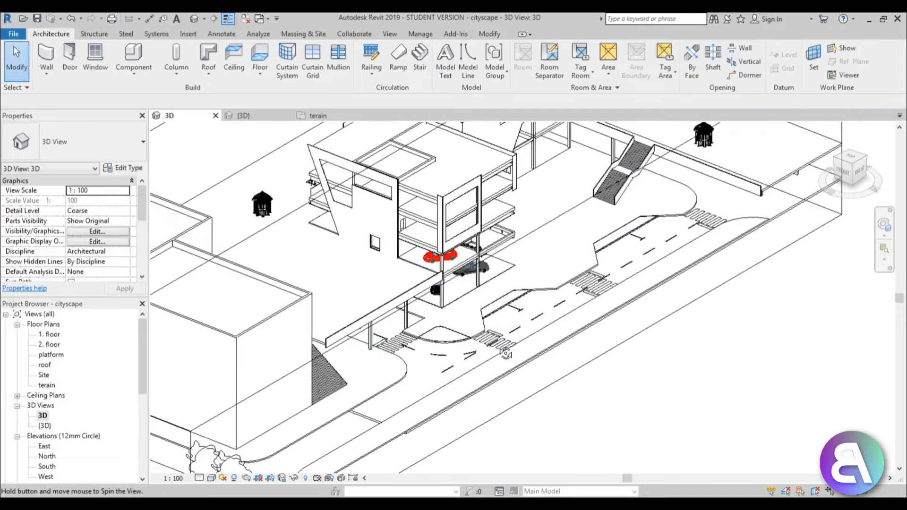
scroll(610, 278, up, 6)
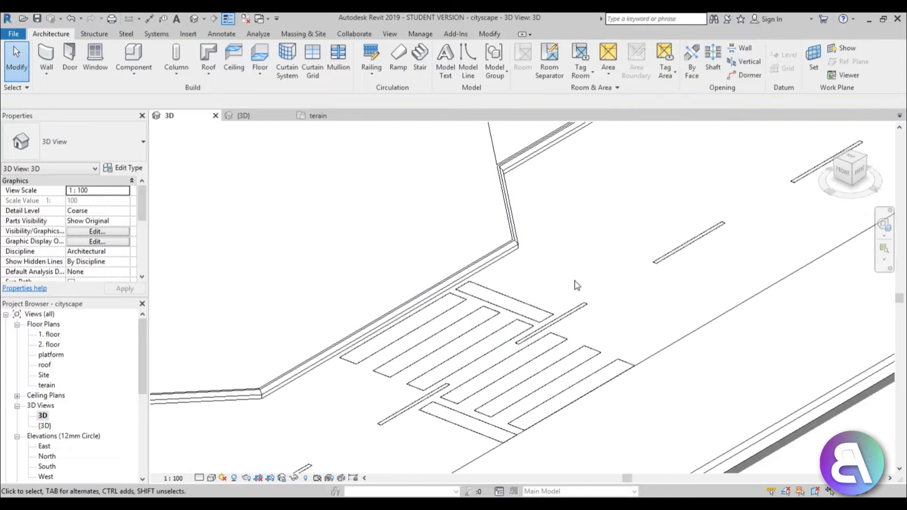
scroll(577, 285, down, 5)
- Set the 3D view's visual style to Realistic and examine the crossings, centre lines and parking markings along the road
click(211, 478)
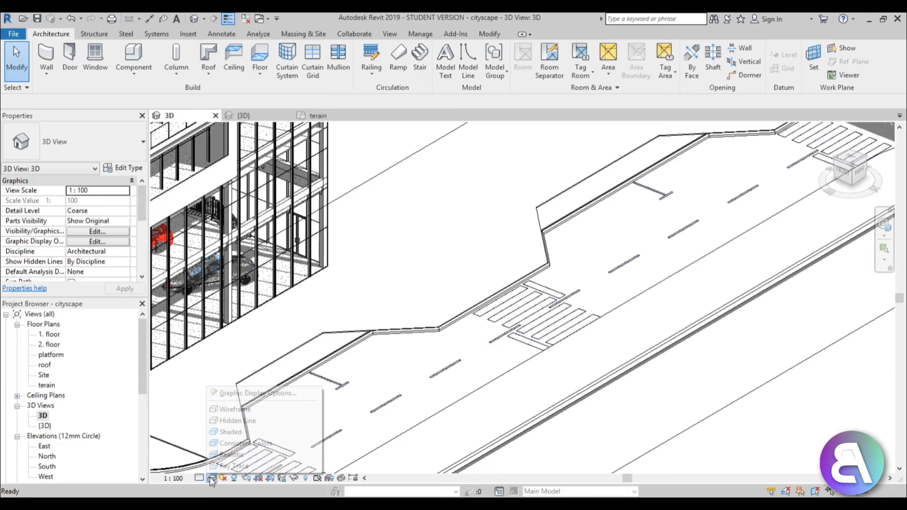
click(222, 454)
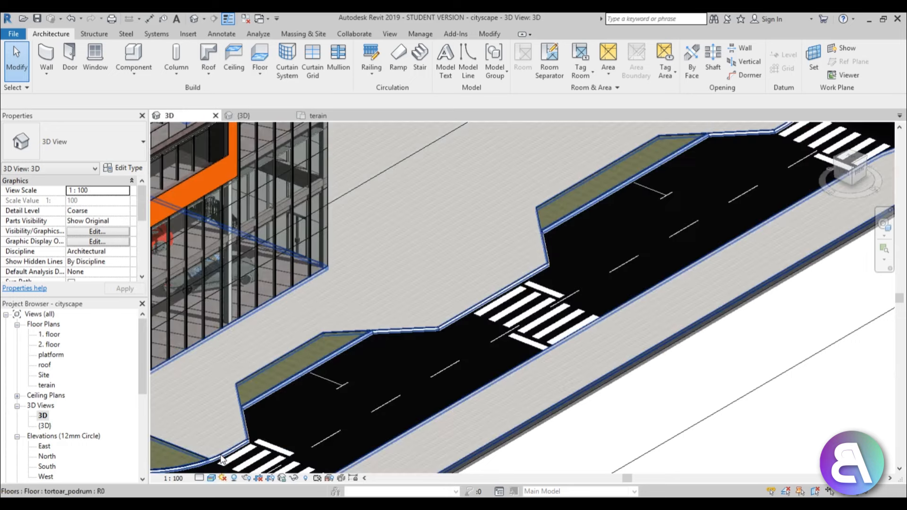
scroll(467, 323, down, 3)
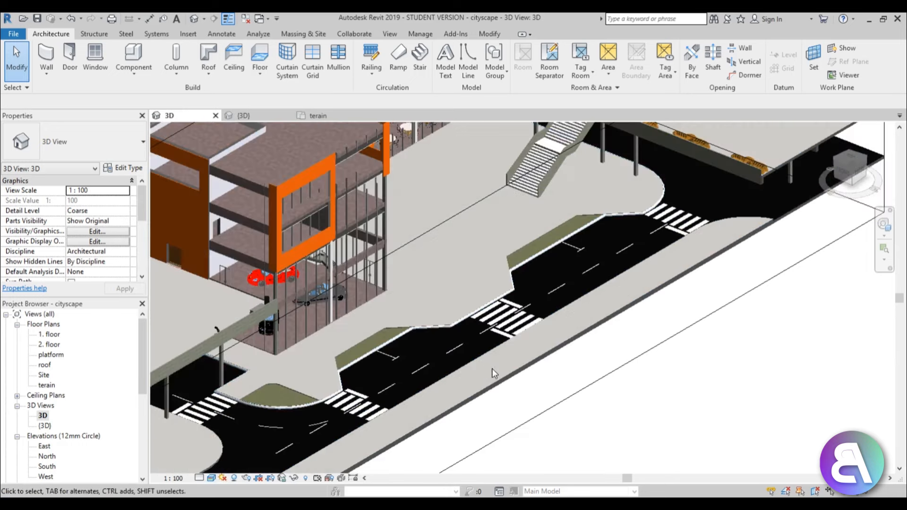
middle_drag(504, 368, 530, 377)
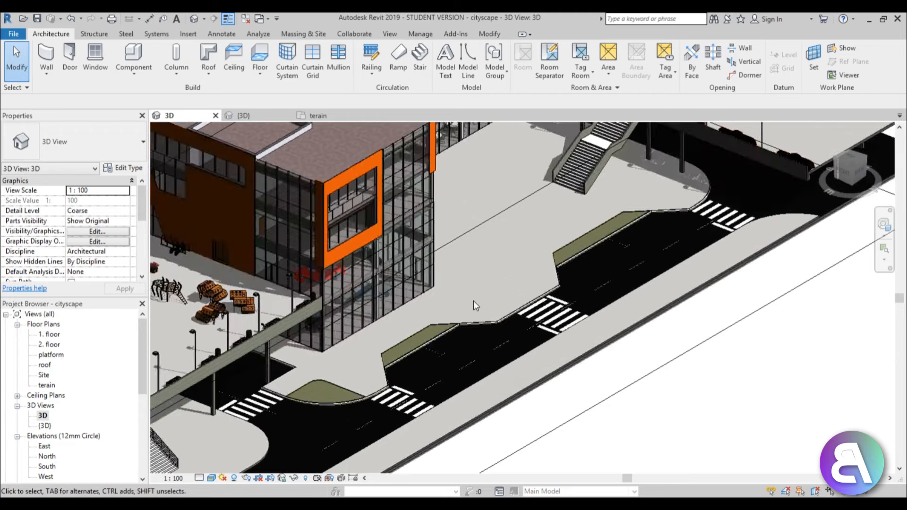
scroll(474, 305, up, 2)
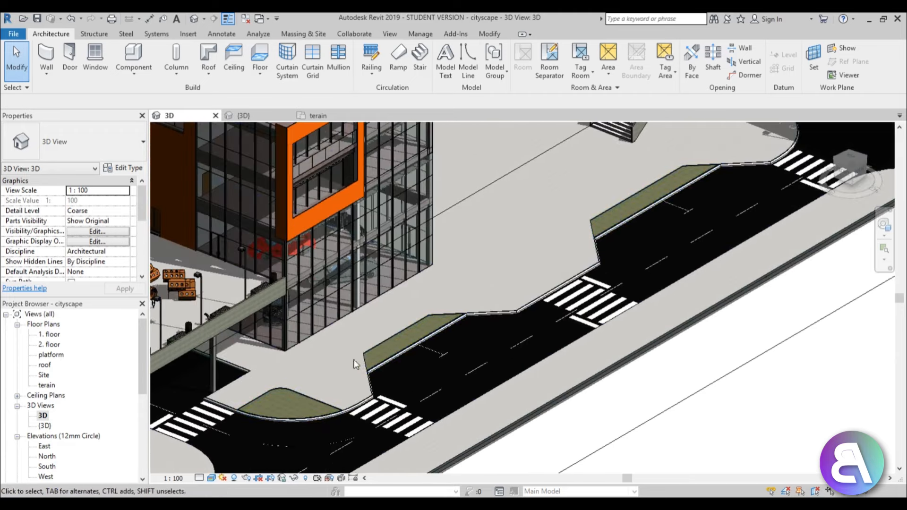
scroll(631, 212, down, 1)
middle_drag(629, 242, 589, 286)
middle_drag(543, 254, 565, 234)
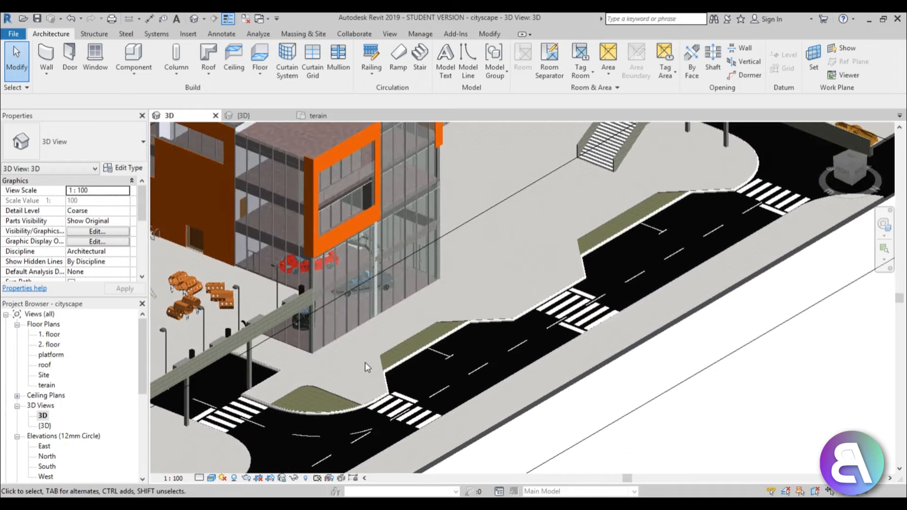
- Open the terain floor plan at the road corner beside the building
scroll(379, 352, up, 1)
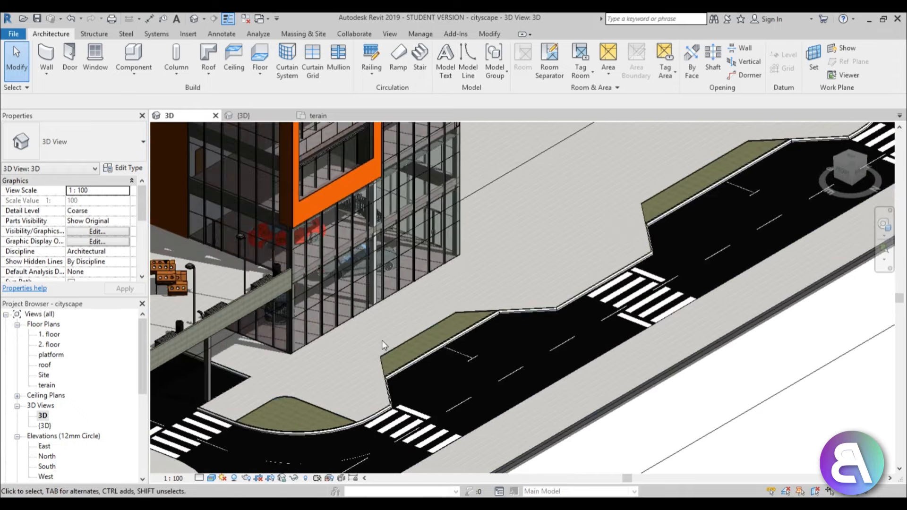
middle_drag(425, 318, 444, 300)
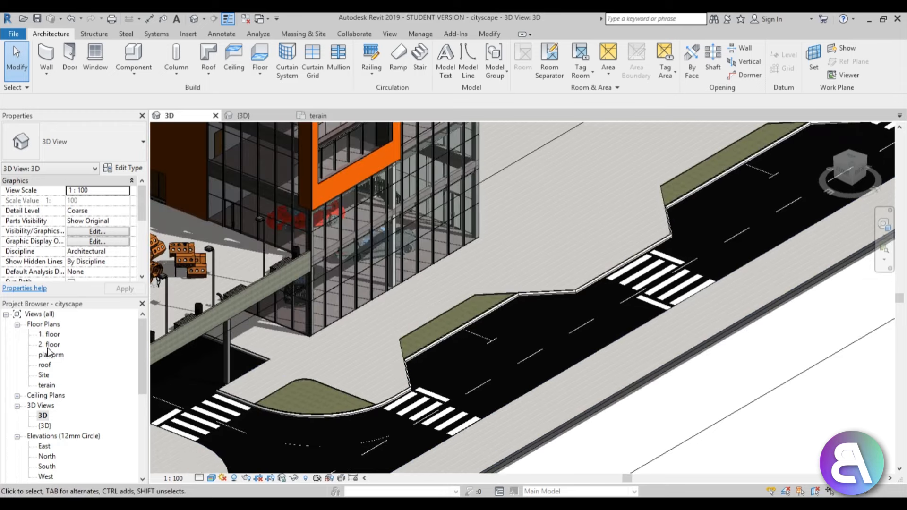
double_click(48, 386)
scroll(297, 140, up, 2)
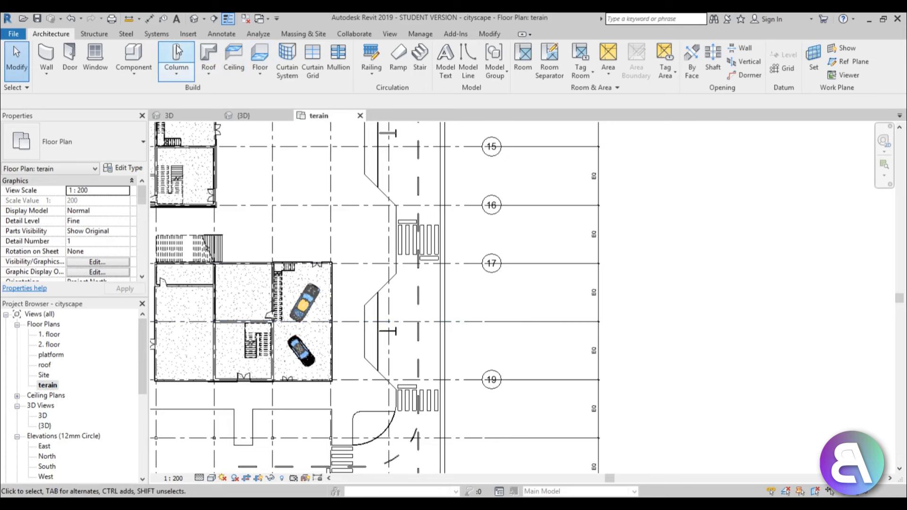
- Place a Street_Sign_8479 component in the rounded corner planter beside the crossing near grid 19
click(134, 57)
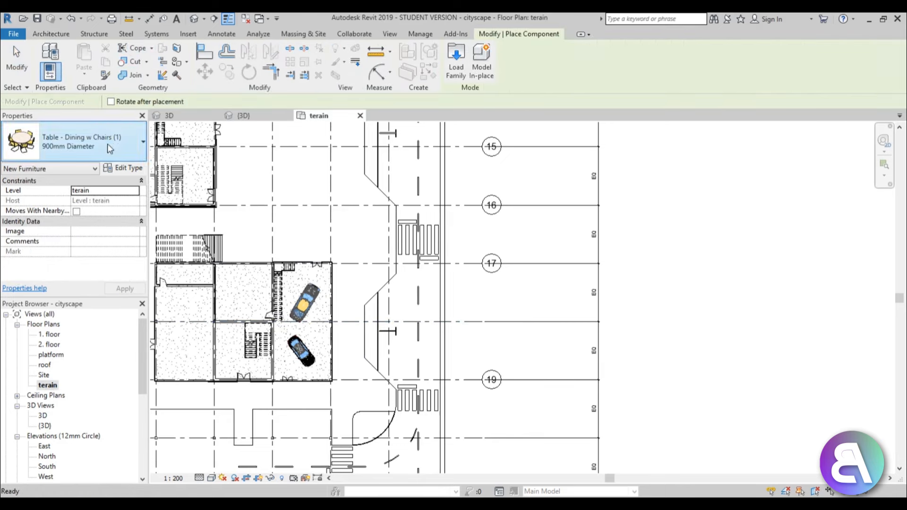
click(98, 151)
scroll(46, 285, up, 1)
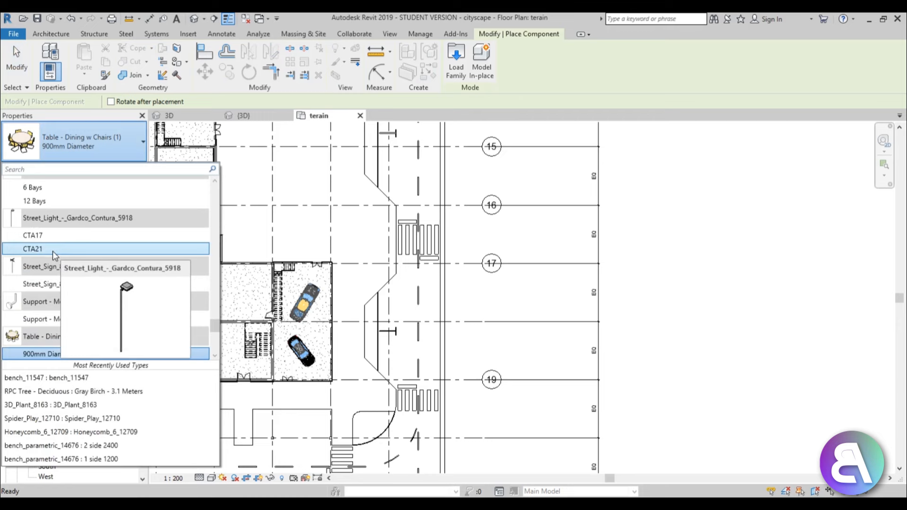
click(45, 284)
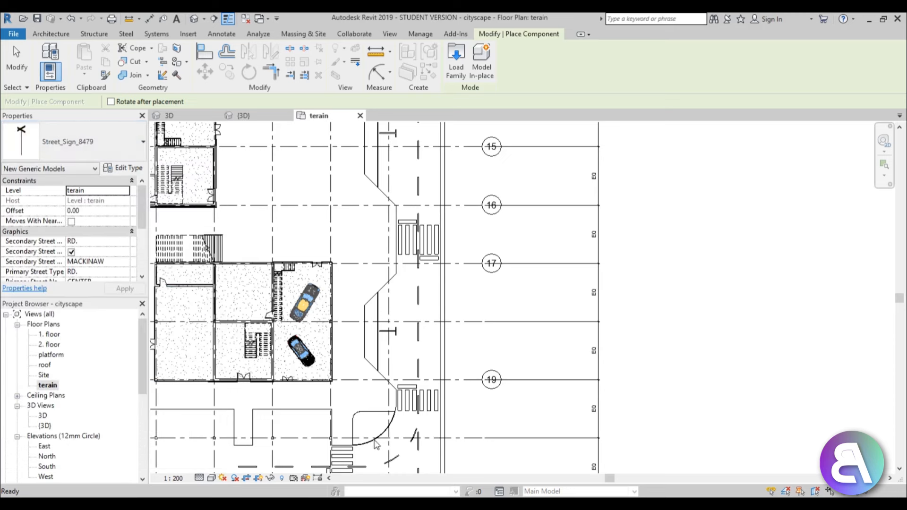
scroll(357, 410, up, 3)
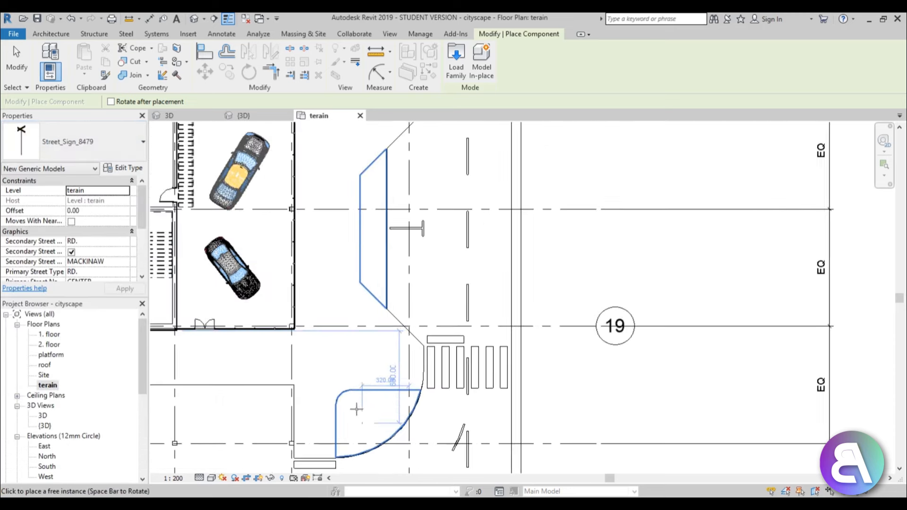
scroll(352, 407, up, 1)
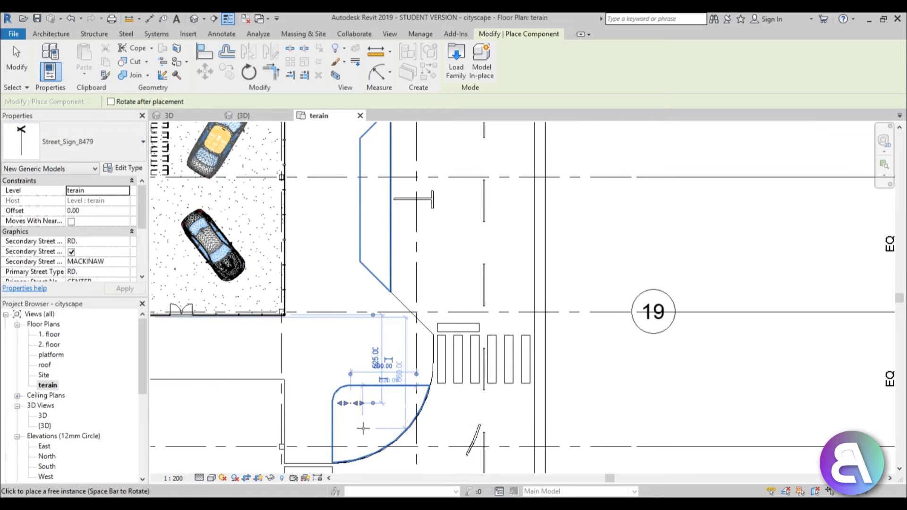
mouse_move(363, 427)
middle_down()
mouse_move(403, 376)
mouse_move(436, 296)
middle_up()
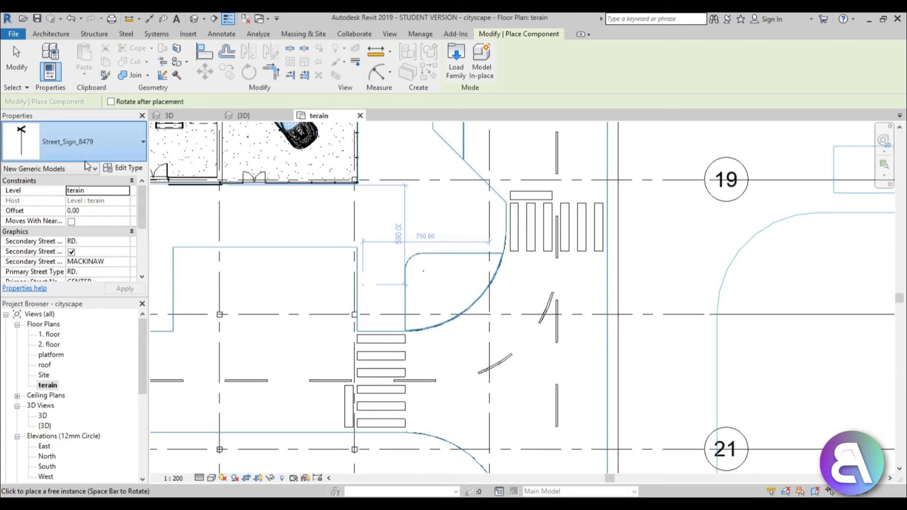
- Place a Barrier_2619 Schranke component, rotated to span the side road, at the stop bar before the crossing near grid 2
click(94, 142)
scroll(49, 299, down, 5)
scroll(49, 299, down, 5)
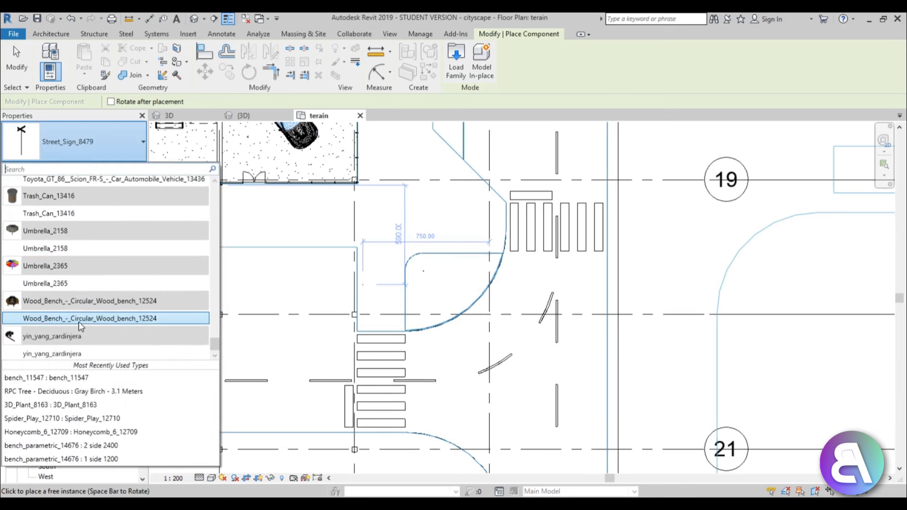
scroll(78, 321, up, 10)
scroll(79, 320, up, 5)
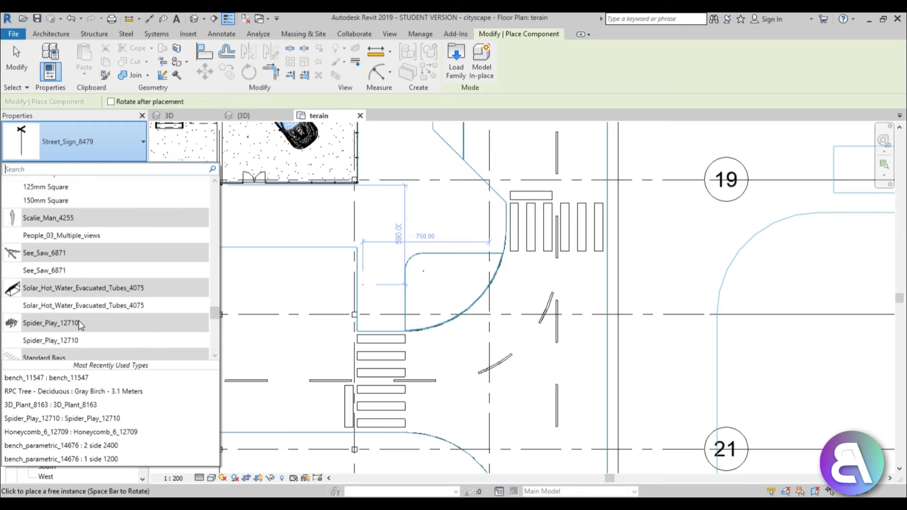
scroll(78, 320, up, 15)
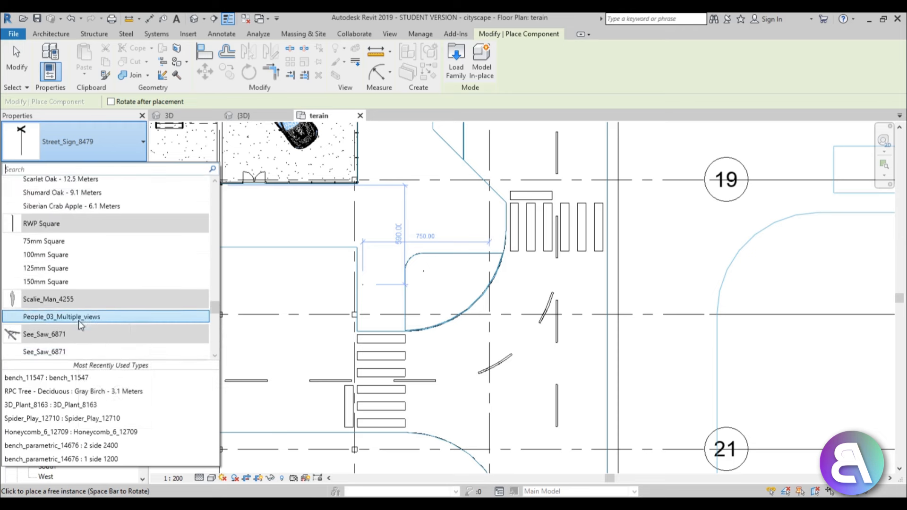
scroll(79, 322, up, 10)
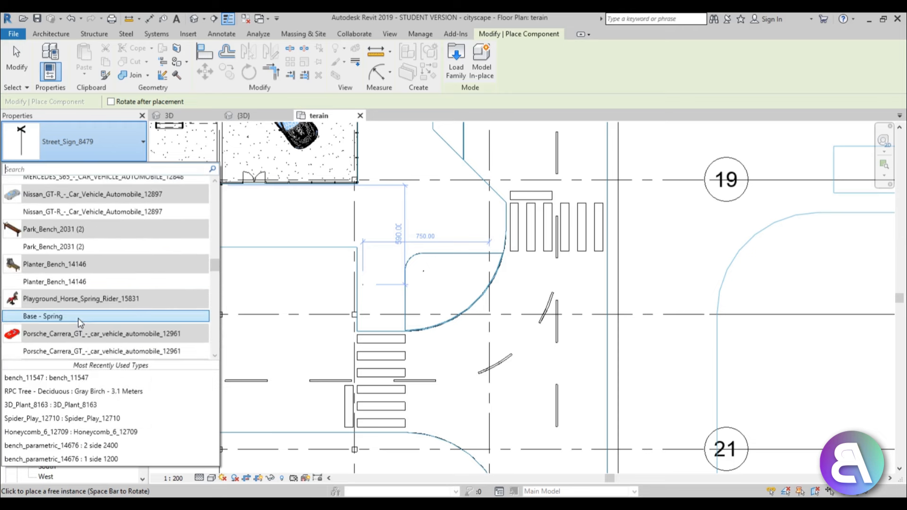
scroll(78, 320, up, 15)
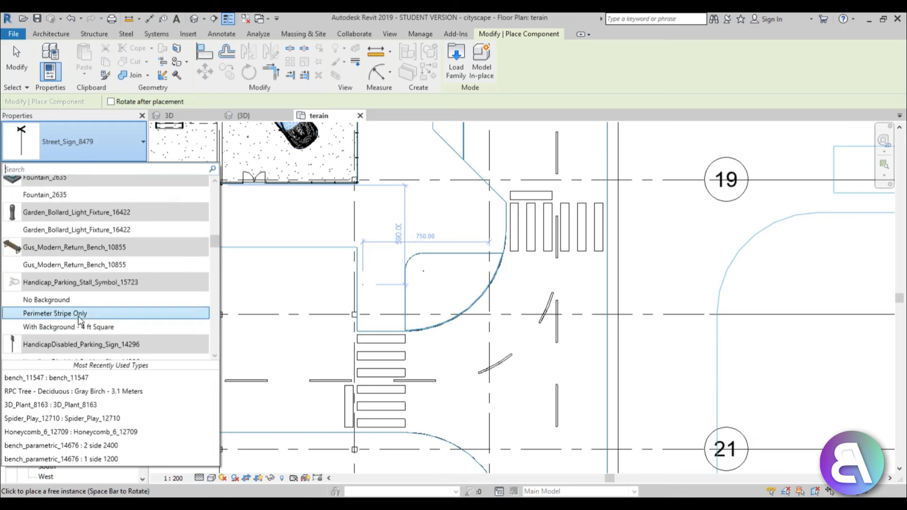
scroll(78, 315, up, 15)
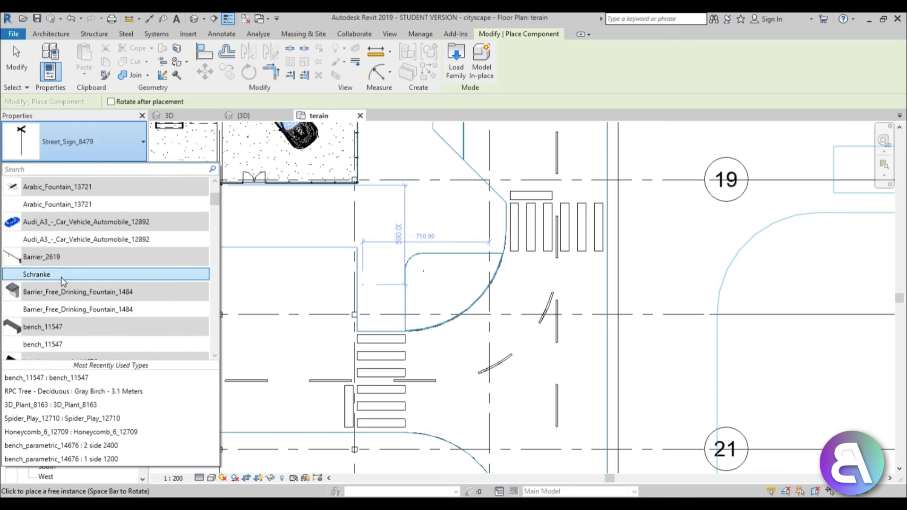
click(36, 276)
scroll(354, 408, up, 2)
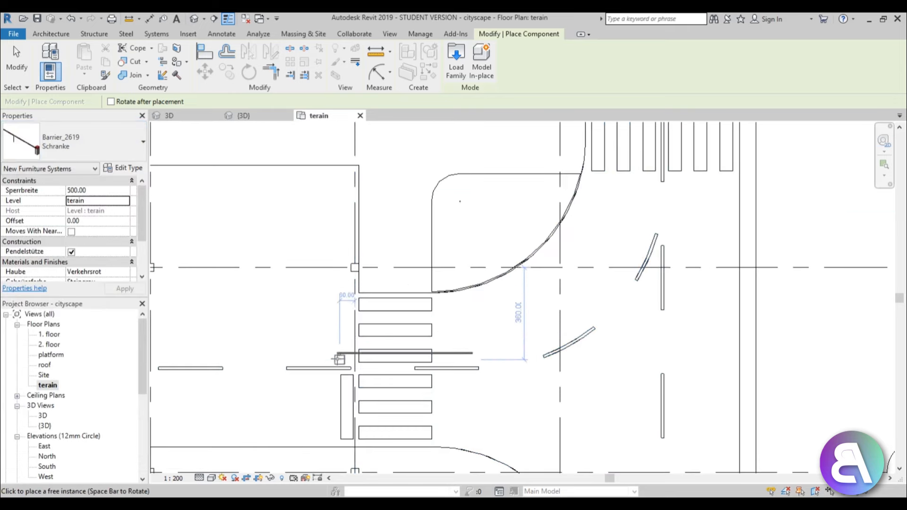
key(space)
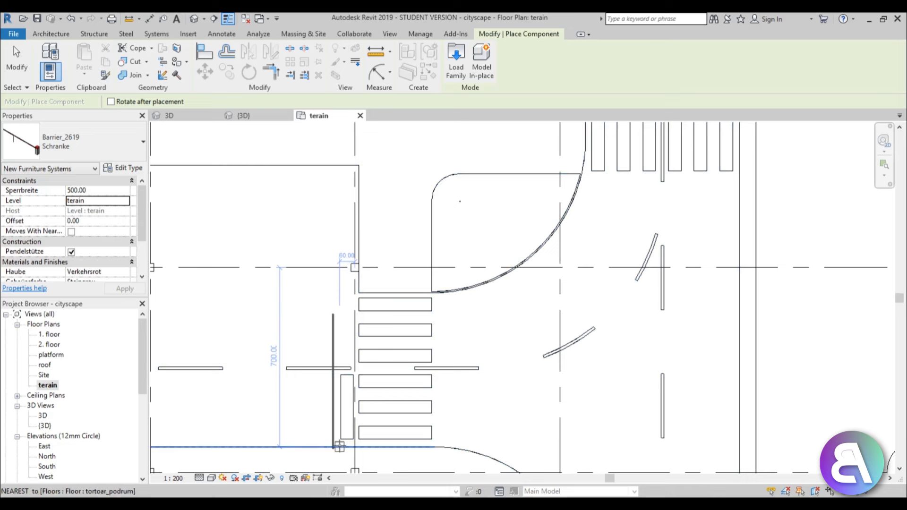
click(339, 439)
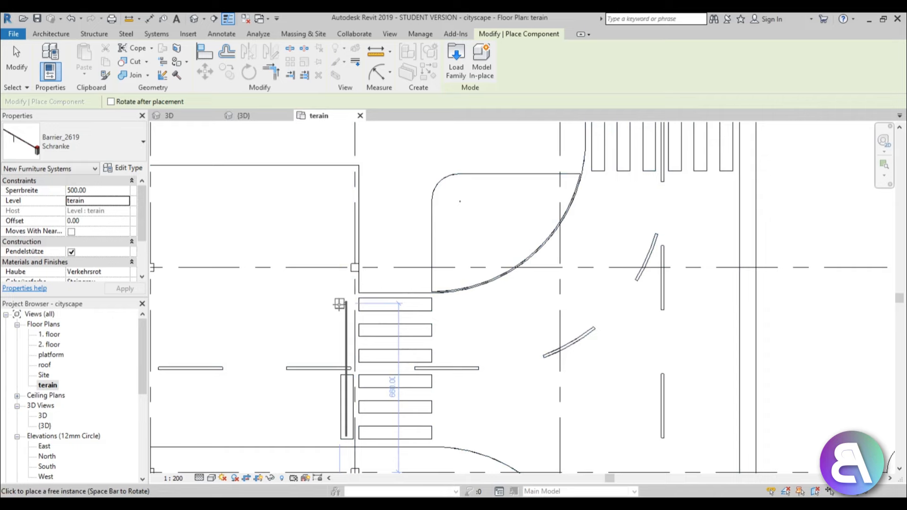
key(Escape)
click(342, 307)
- Examine the placed barrier's position relative to the side road, its stop bar and the crossing
scroll(347, 307, down, 3)
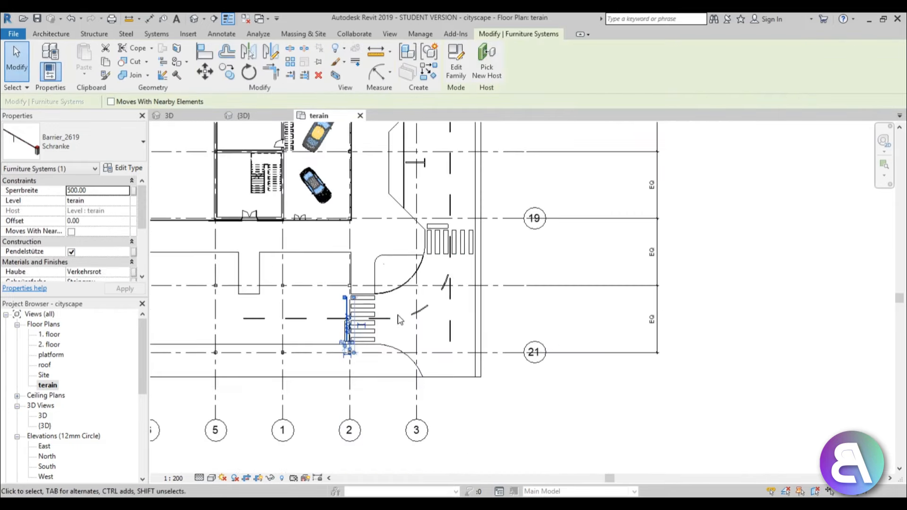
scroll(399, 320, down, 2)
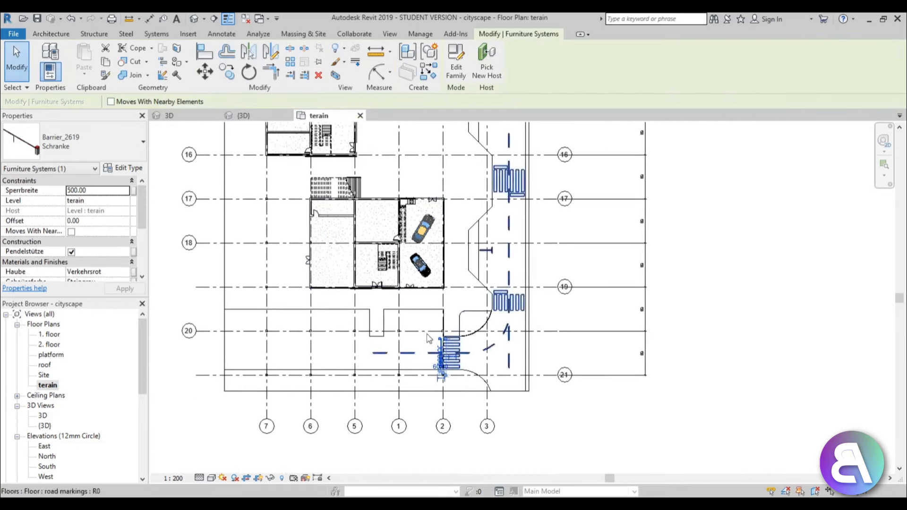
middle_drag(470, 378, 426, 357)
scroll(426, 357, up, 5)
key(Escape)
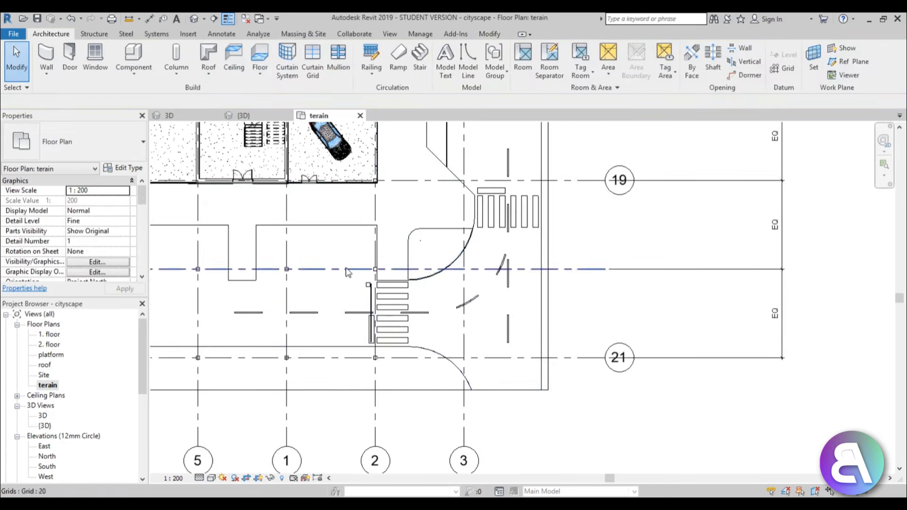
scroll(362, 293, up, 3)
click(373, 300)
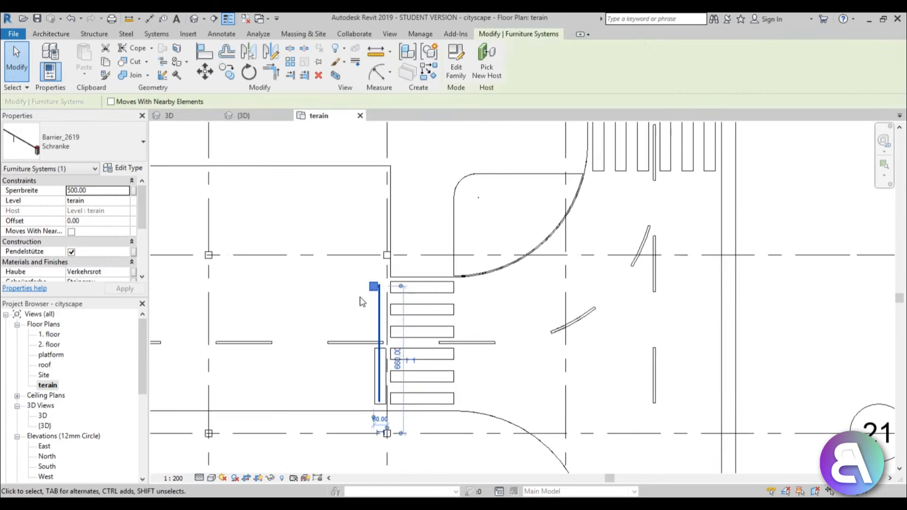
key(Escape)
- Place three 3D_Plant_8163 components in a row along the roadside planting strip between grids 17 and 19
scroll(354, 311, down, 5)
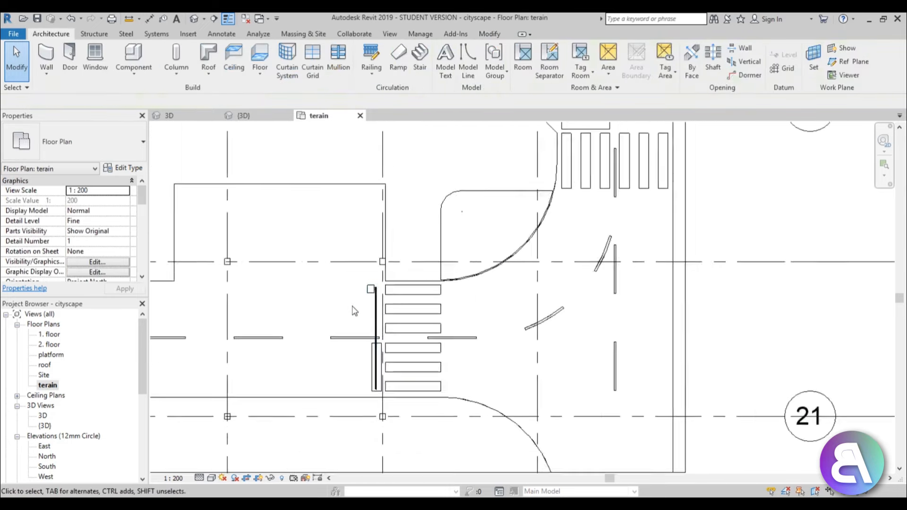
middle_drag(354, 311, 351, 398)
scroll(341, 397, down, 1)
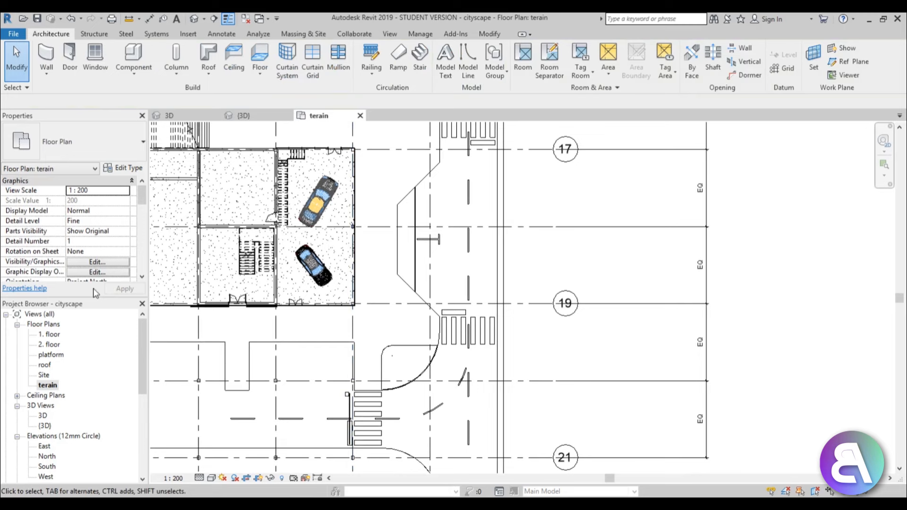
click(135, 70)
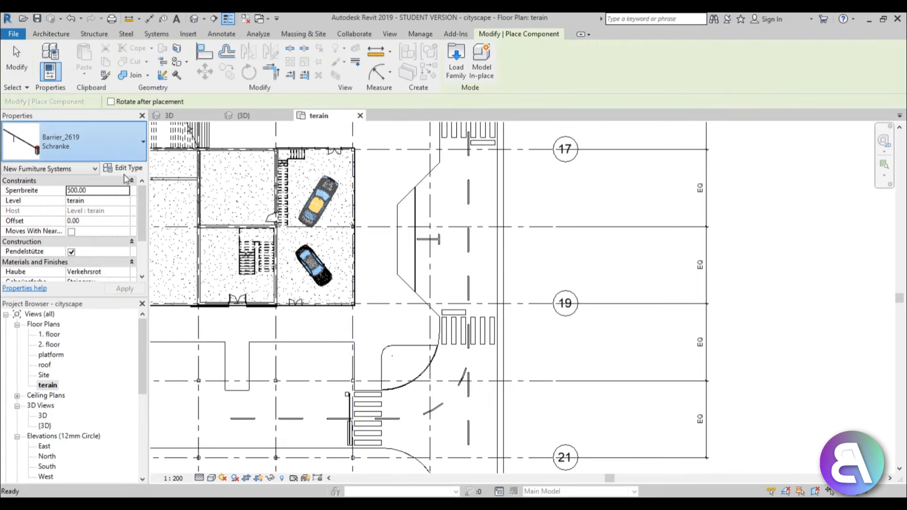
click(118, 151)
scroll(93, 235, up, 3)
scroll(93, 235, down, 1)
scroll(93, 235, up, 1)
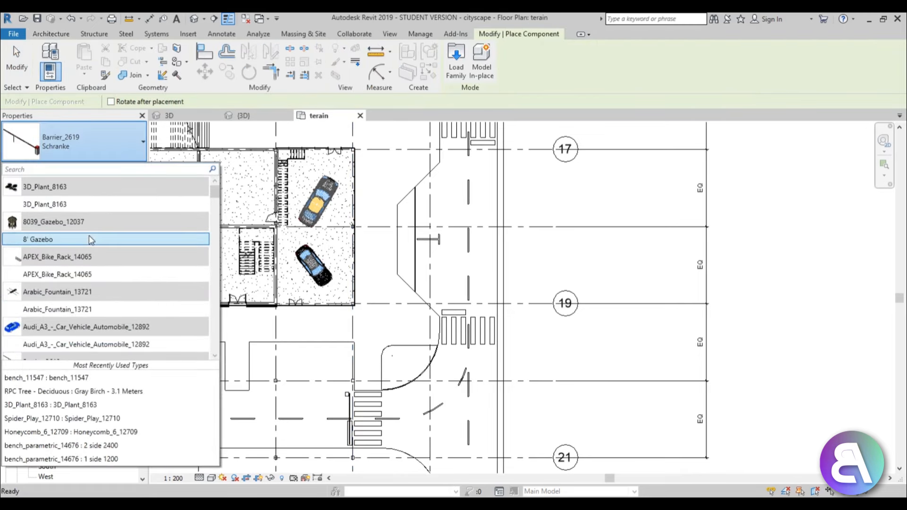
click(47, 205)
scroll(389, 270, up, 3)
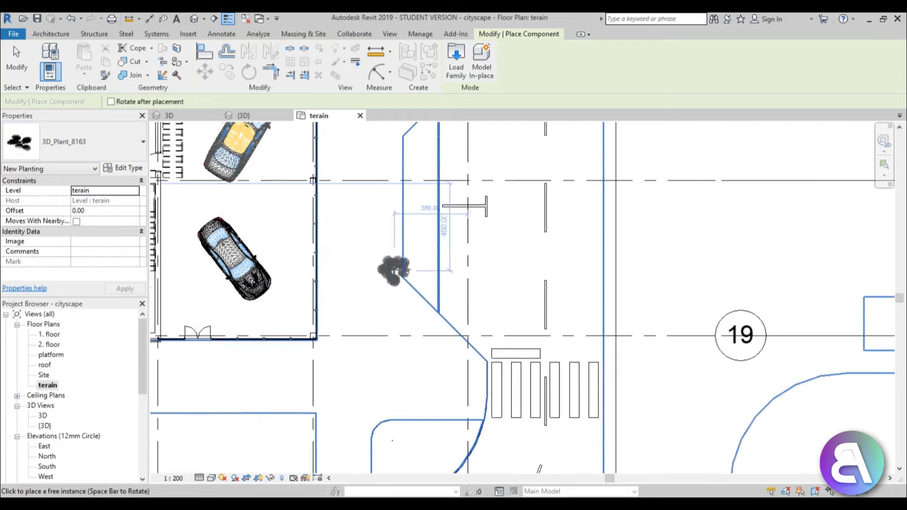
click(423, 262)
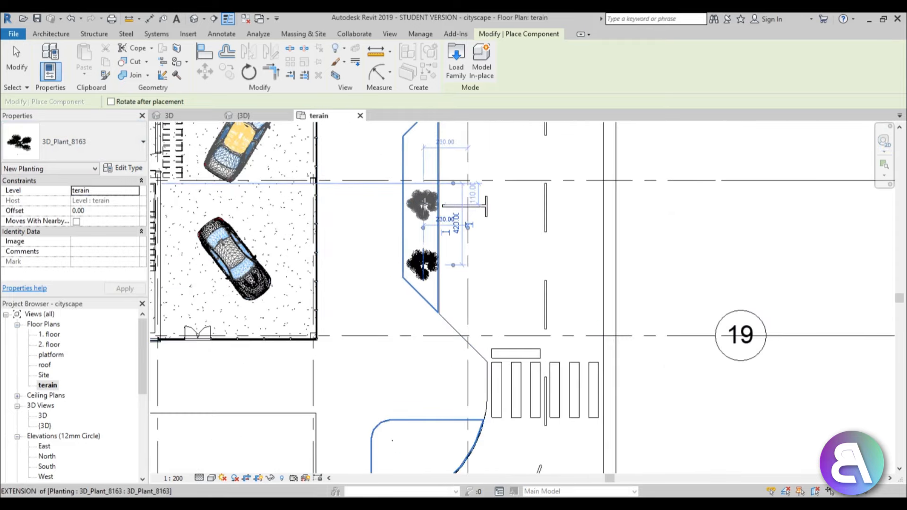
- Place three 3D_Plant_8163 components in a row along the next roadside planting strip, around grid 15
scroll(387, 181, down, 4)
middle_drag(387, 181, 390, 431)
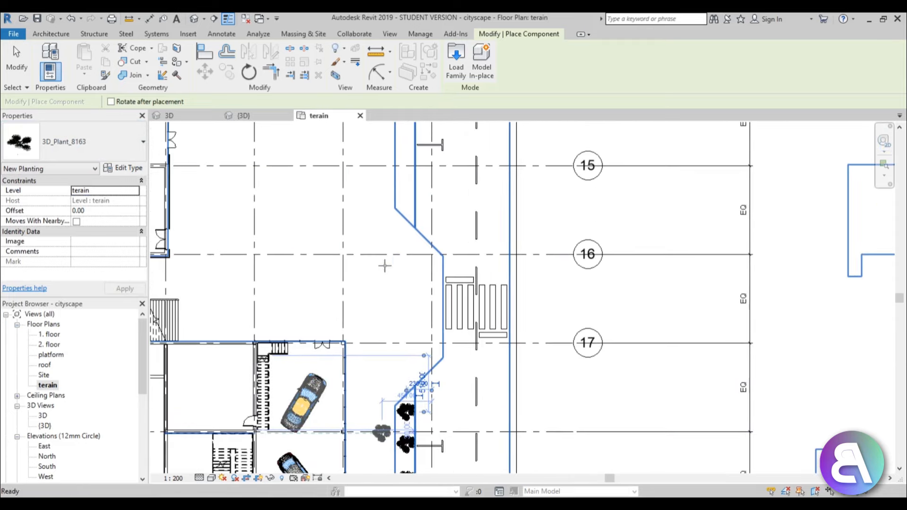
scroll(390, 169, up, 3)
click(415, 152)
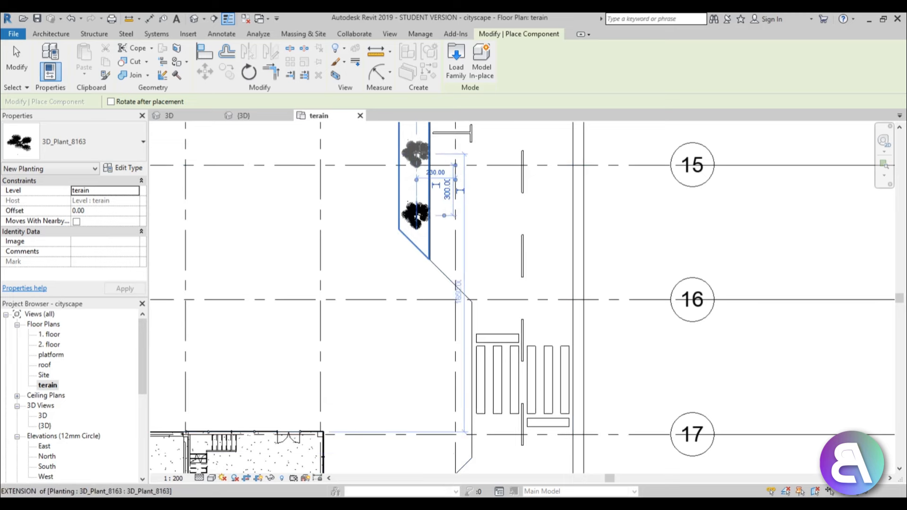
middle_drag(415, 151, 402, 308)
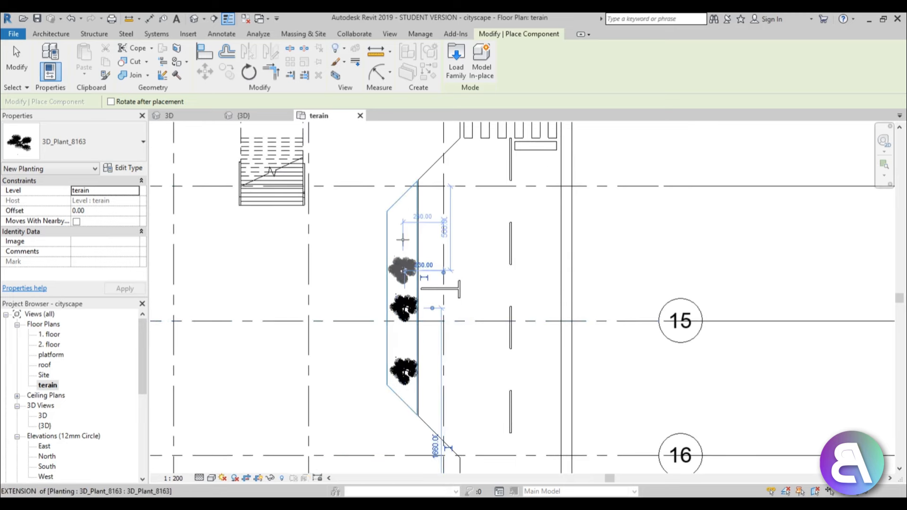
click(403, 223)
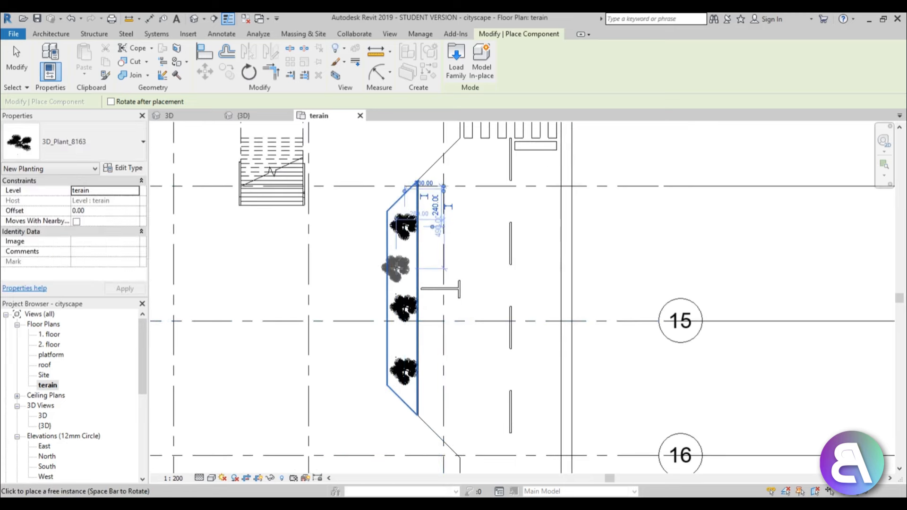
- Place three 3D_Plant_8163 components in the rounded corner planter between grids 19 and 21
scroll(351, 195, down, 7)
middle_drag(351, 303, 351, 192)
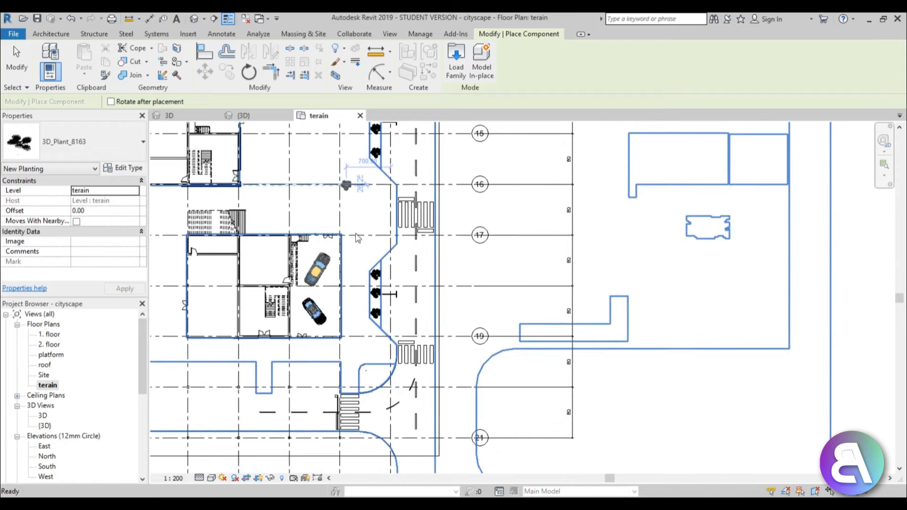
scroll(370, 396, up, 5)
scroll(370, 395, up, 3)
click(365, 374)
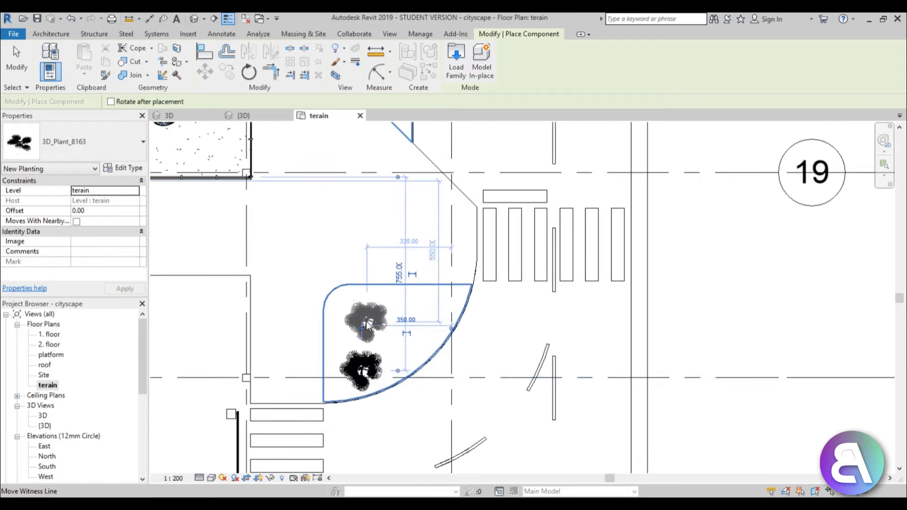
click(362, 315)
scroll(420, 316, down, 3)
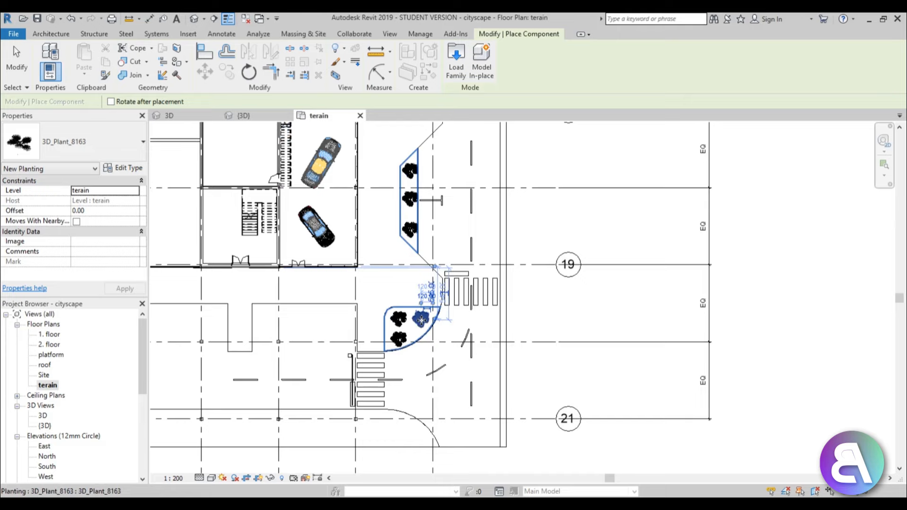
- End the plant placement around the corner planter between grids 19 and 21
scroll(422, 320, down, 3)
key(Escape)
key(Escape)
scroll(406, 288, up, 3)
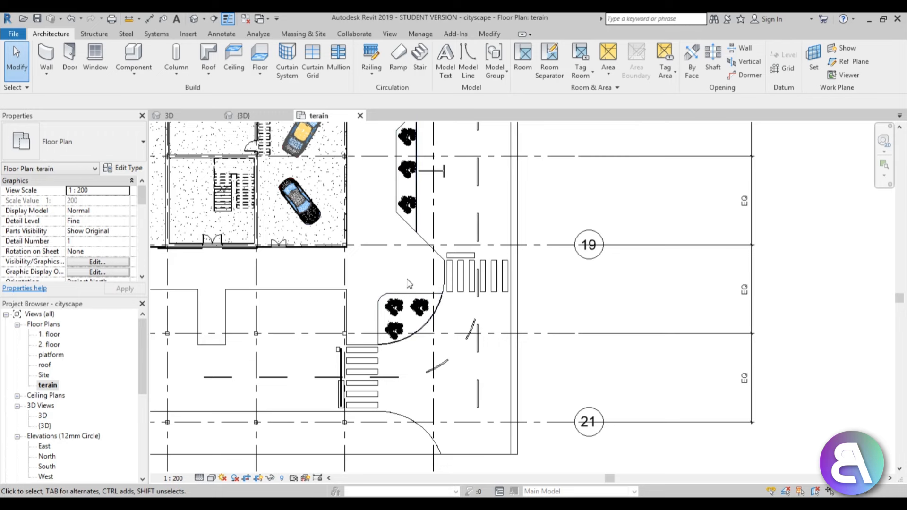
middle_drag(401, 290, 400, 295)
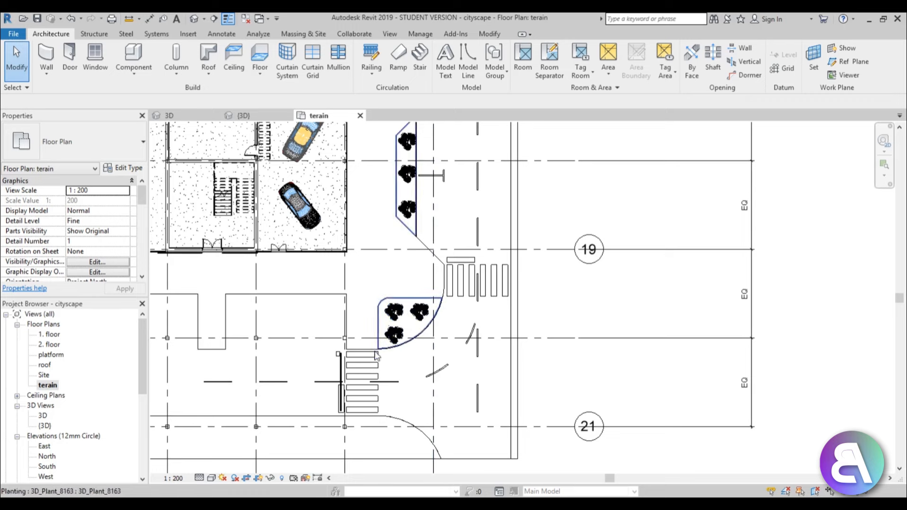
middle_drag(373, 376, 373, 397)
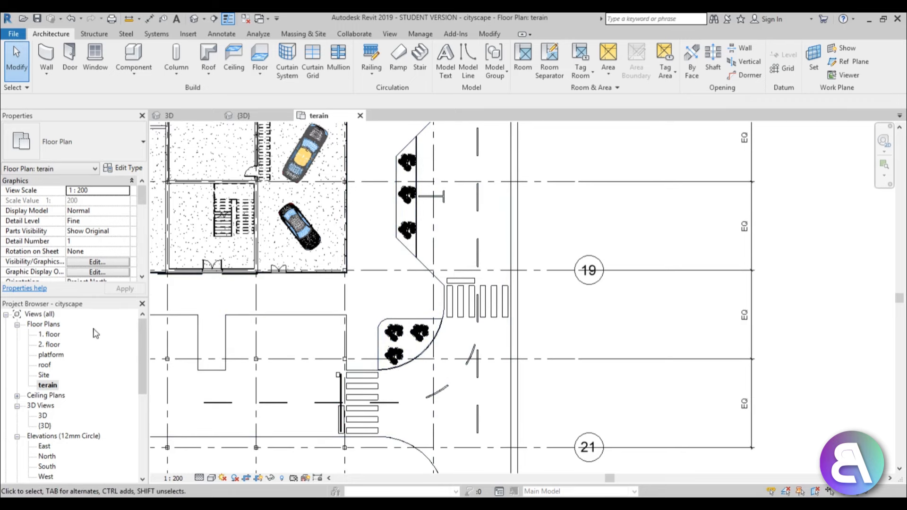
- Start placing a new component using the CTA17 type of Street_Light_-_Gardco_Contura_5918
click(140, 57)
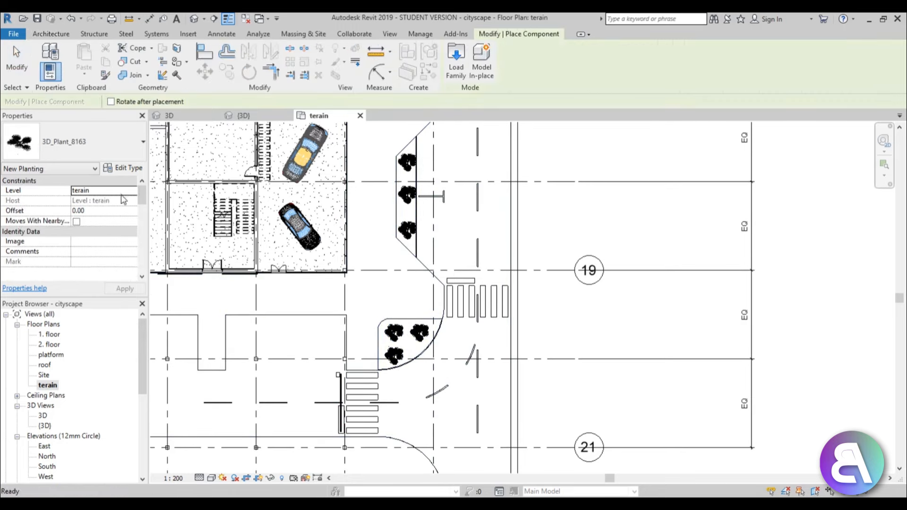
click(95, 142)
scroll(66, 299, down, 2)
scroll(66, 298, down, 10)
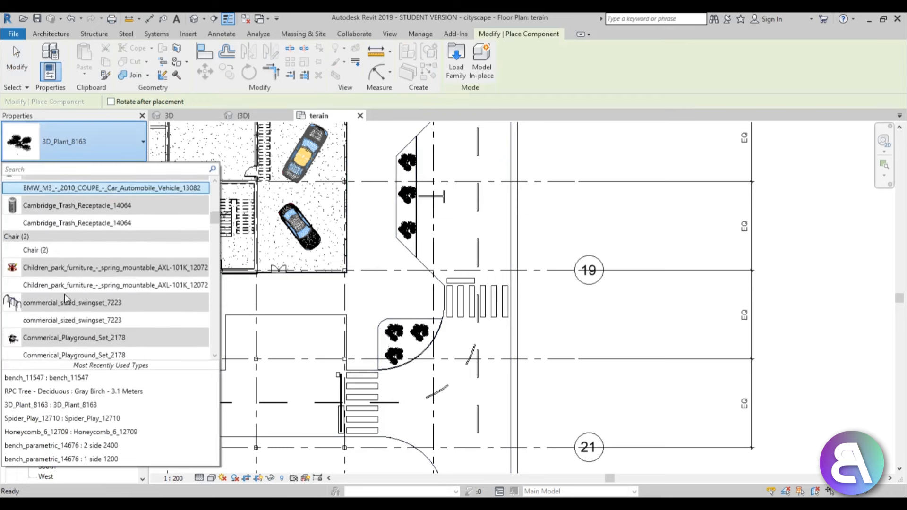
scroll(65, 297, down, 5)
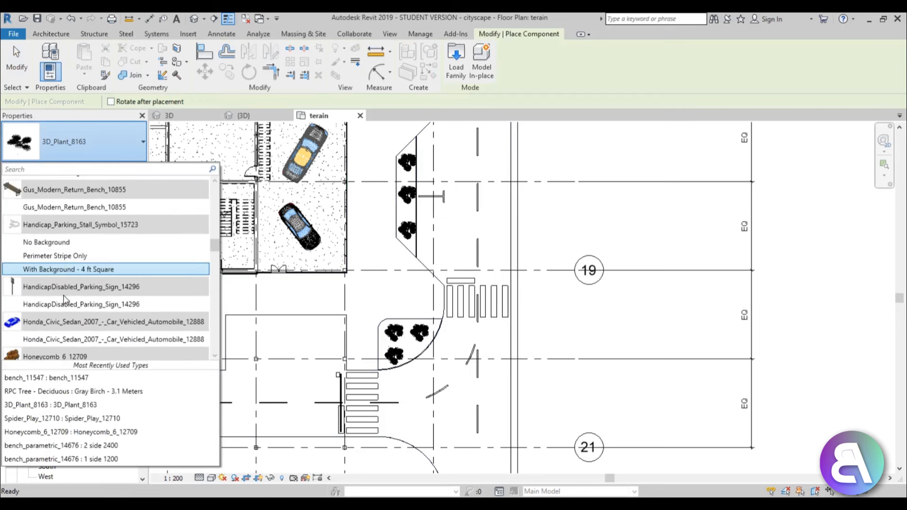
scroll(61, 292, down, 10)
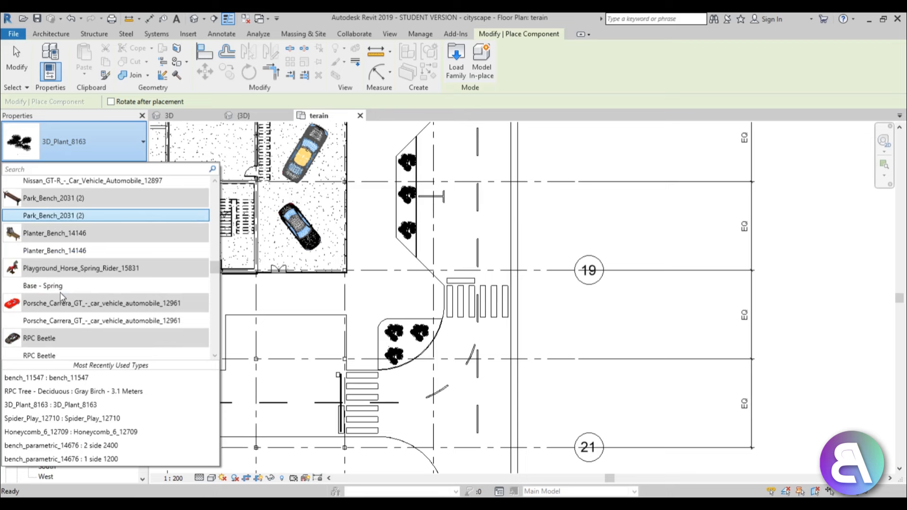
scroll(61, 292, down, 12)
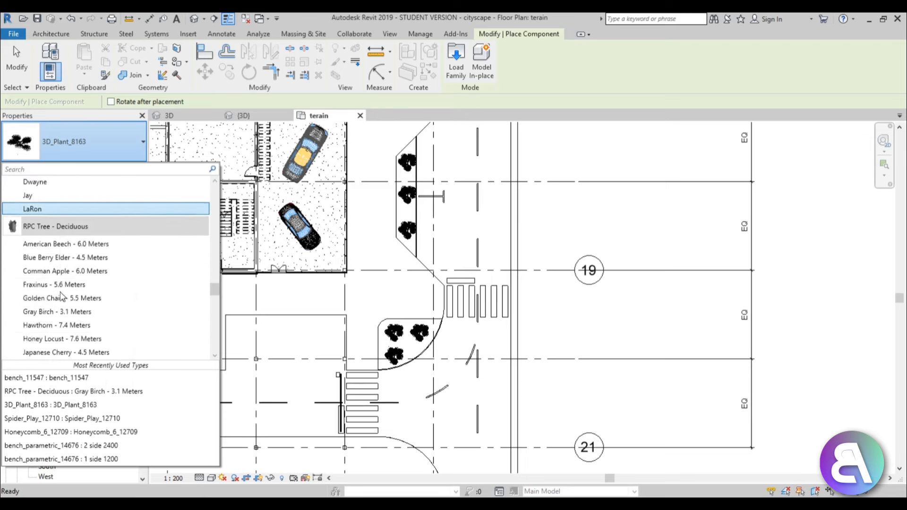
scroll(60, 290, down, 10)
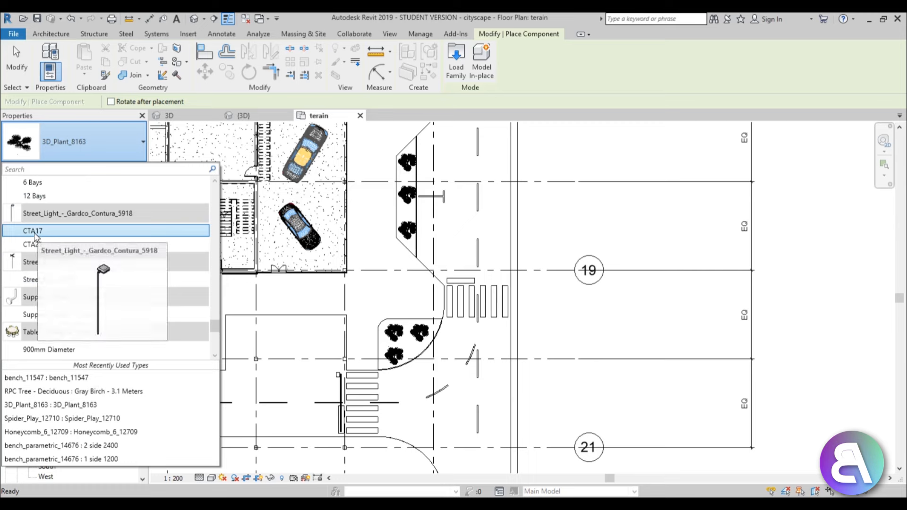
click(33, 231)
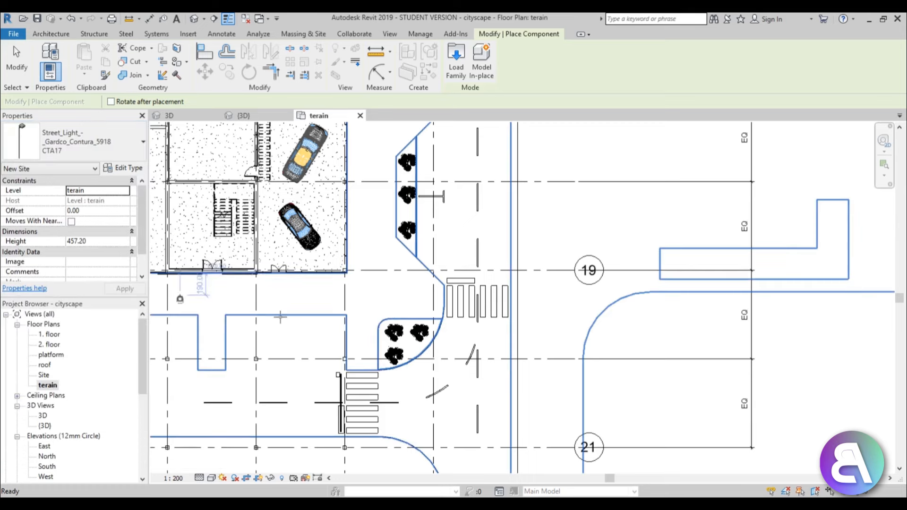
- Place two CTA17 street lights on the sidewalk edge of the planting strip between grids 17 and 19, aligned with each other
scroll(410, 302, up, 5)
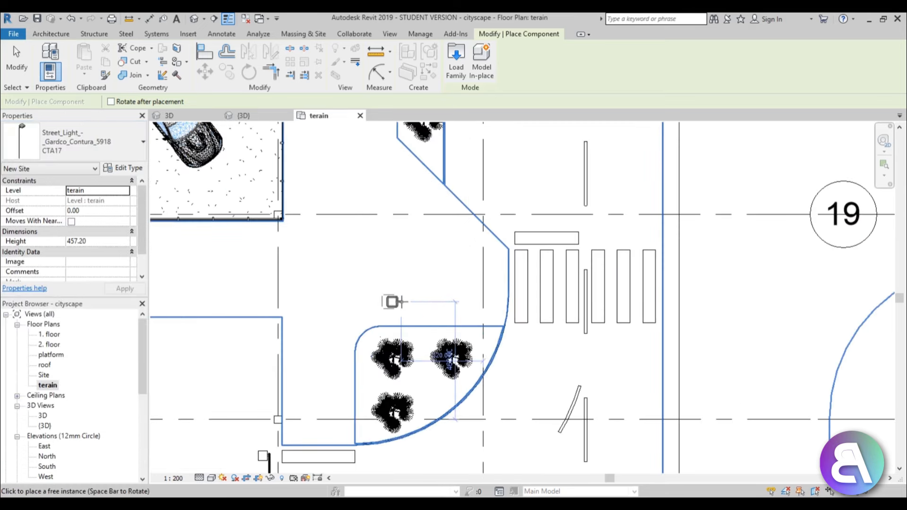
scroll(383, 156, down, 1)
middle_drag(384, 153, 378, 326)
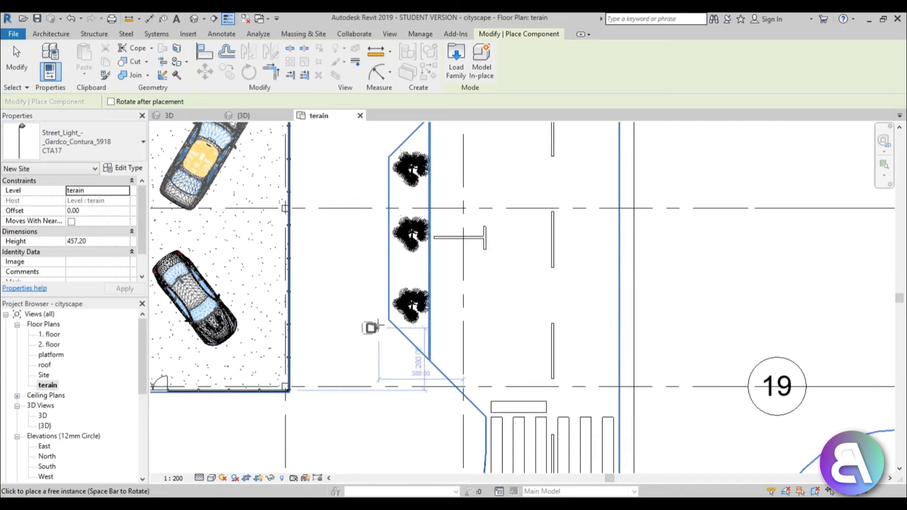
click(382, 317)
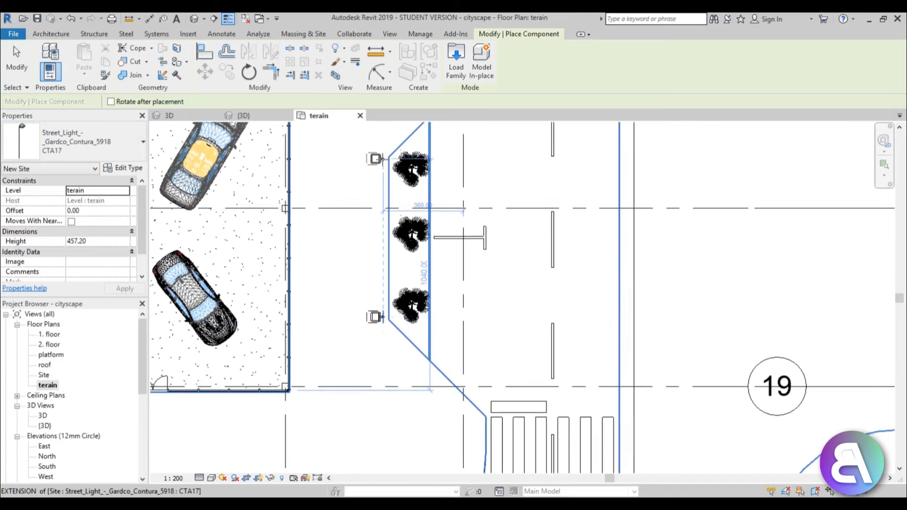
click(383, 158)
- Continue the street light row with two CTA17 lights beside the crossing, near grids 17 and 16
middle_drag(392, 193, 392, 425)
scroll(388, 341, down, 1)
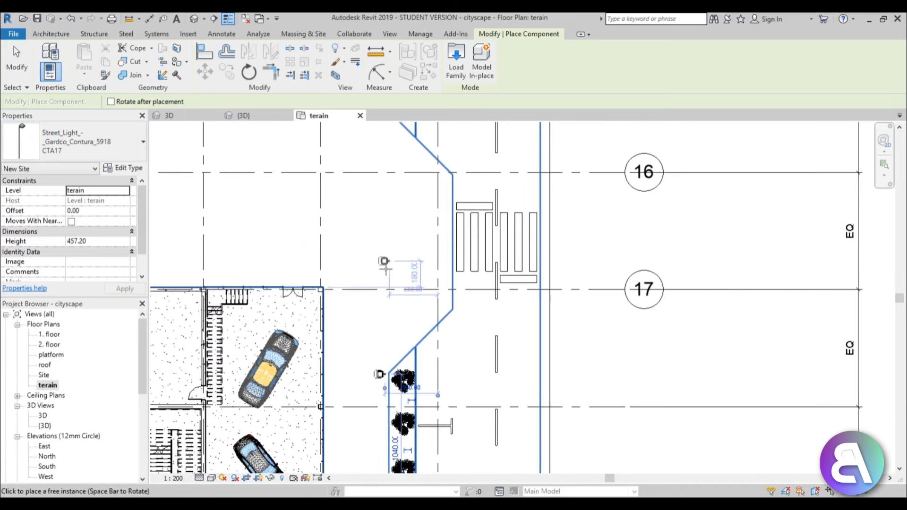
click(380, 280)
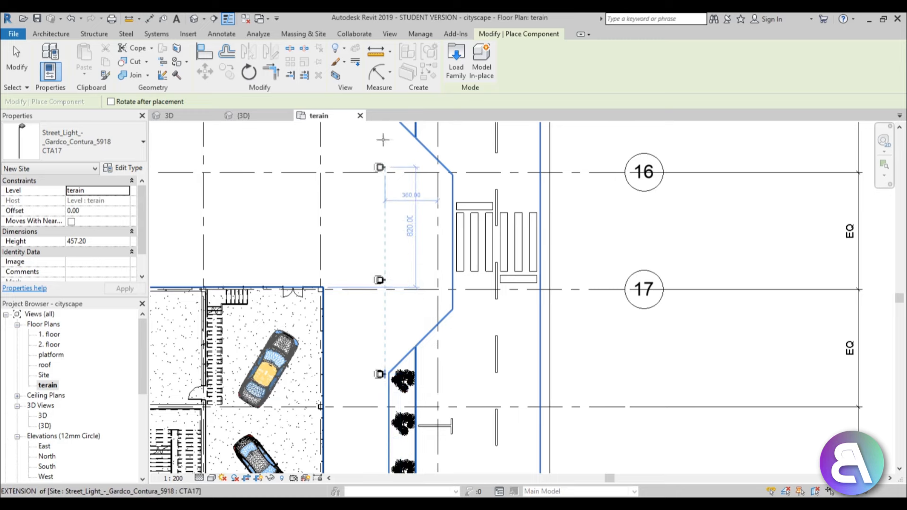
click(384, 167)
- Place two CTA17 street lights beside the planting strip around grid 15 and one at the rounded corner planter below grid 19
middle_drag(391, 155, 393, 347)
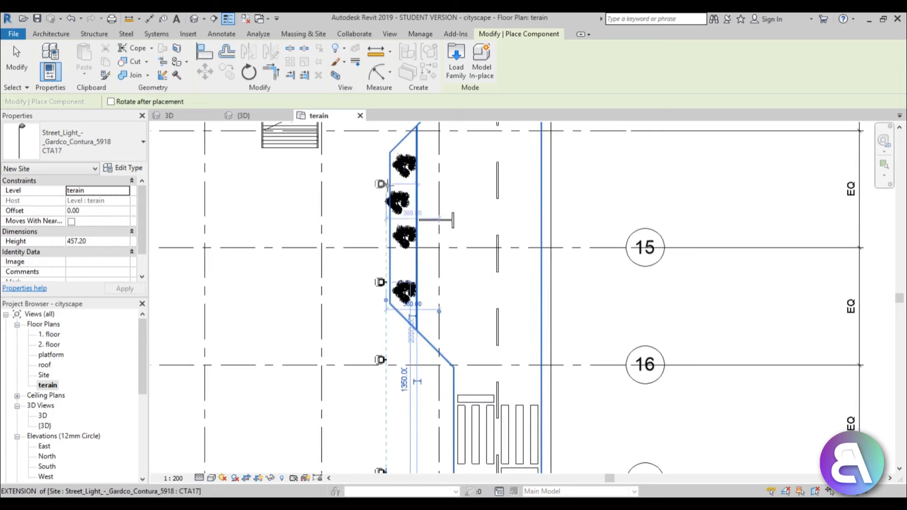
scroll(380, 183, down, 5)
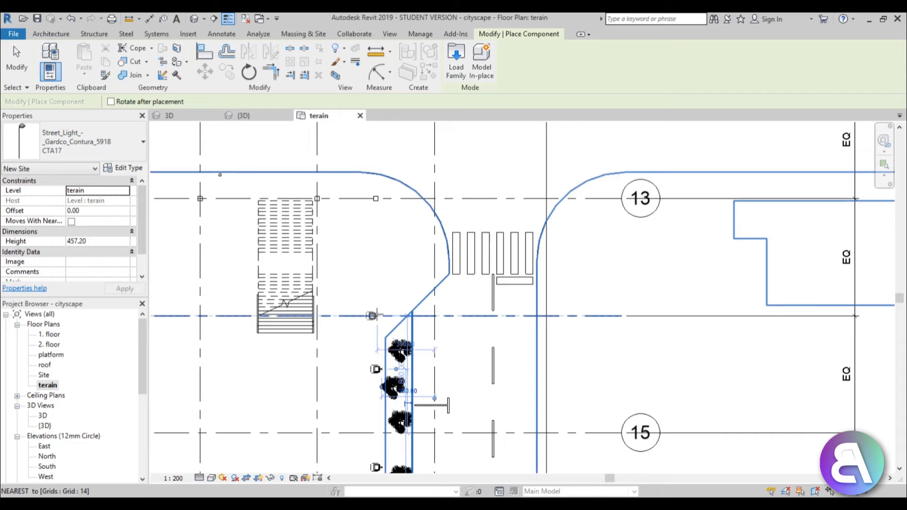
middle_drag(379, 393, 367, 112)
scroll(361, 337, up, 3)
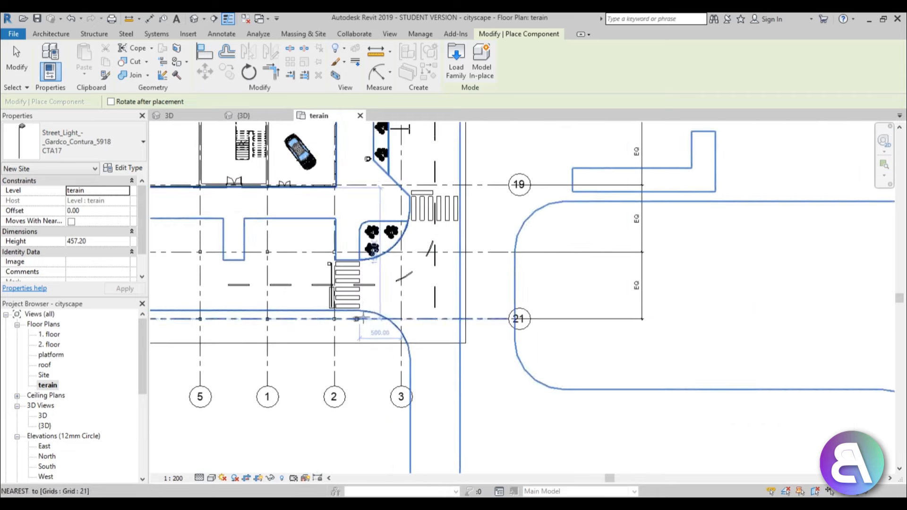
middle_drag(361, 319, 357, 410)
scroll(359, 301, up, 4)
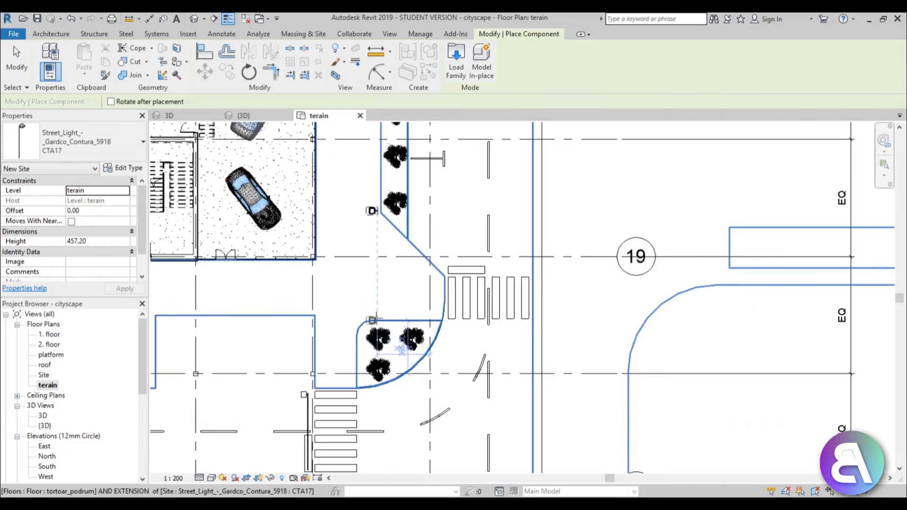
- Switch the component being placed to Trash_Can_13416
click(80, 142)
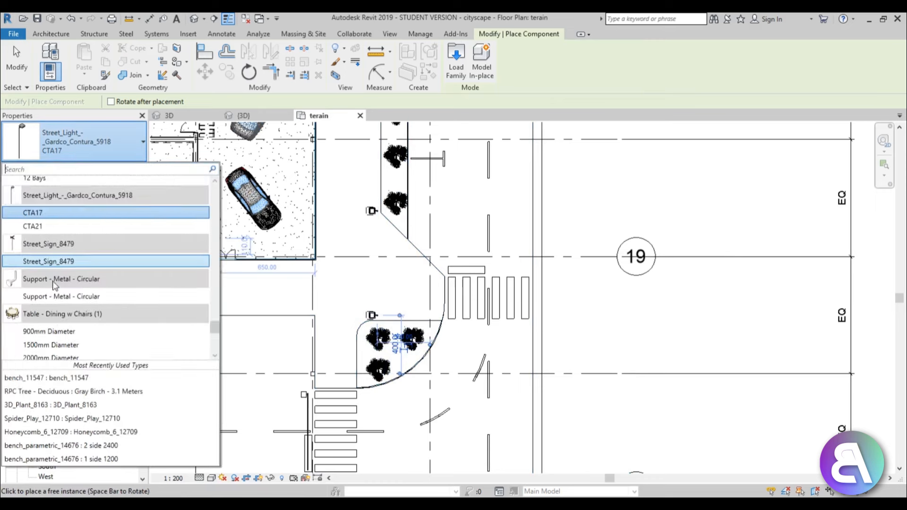
scroll(53, 292, down, 1)
scroll(52, 289, down, 3)
scroll(51, 298, up, 2)
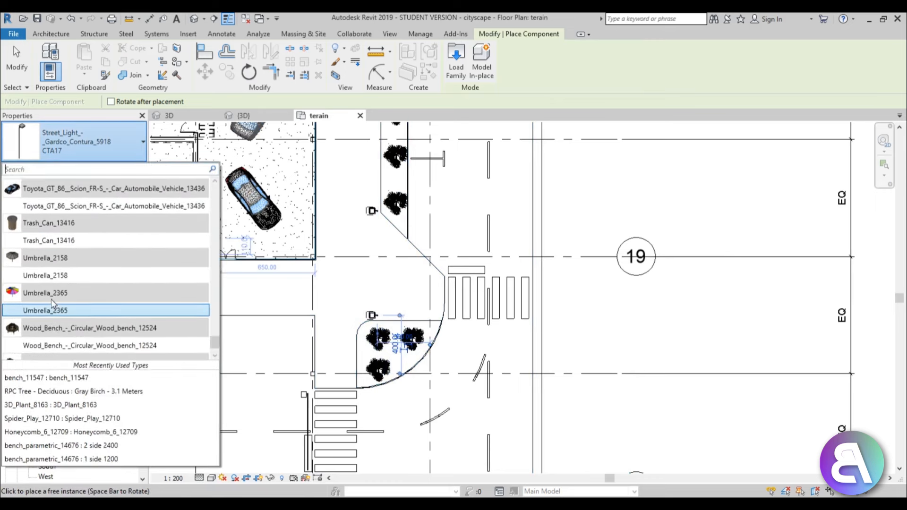
scroll(51, 299, up, 3)
scroll(82, 306, down, 2)
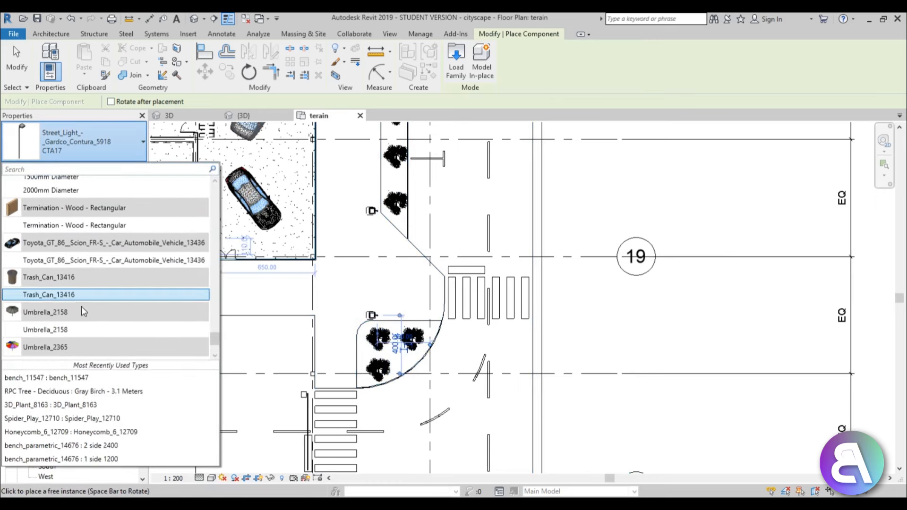
click(55, 293)
scroll(319, 282, up, 2)
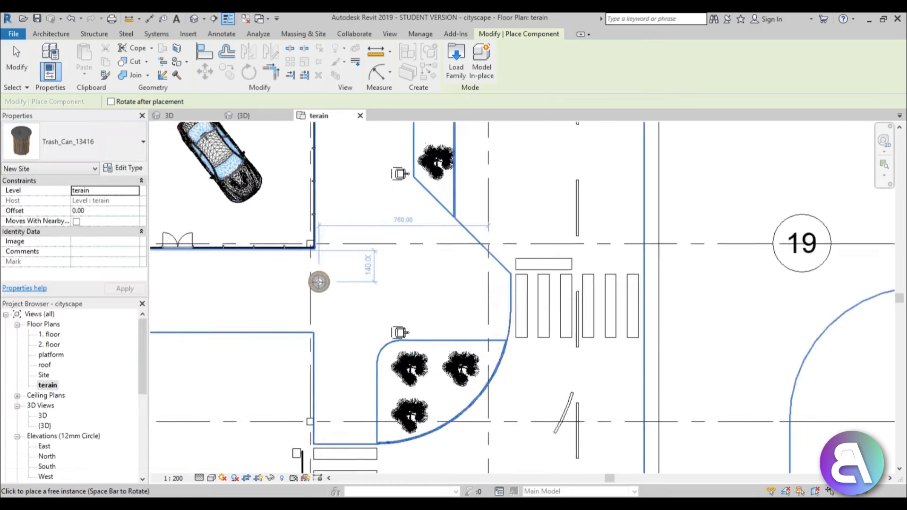
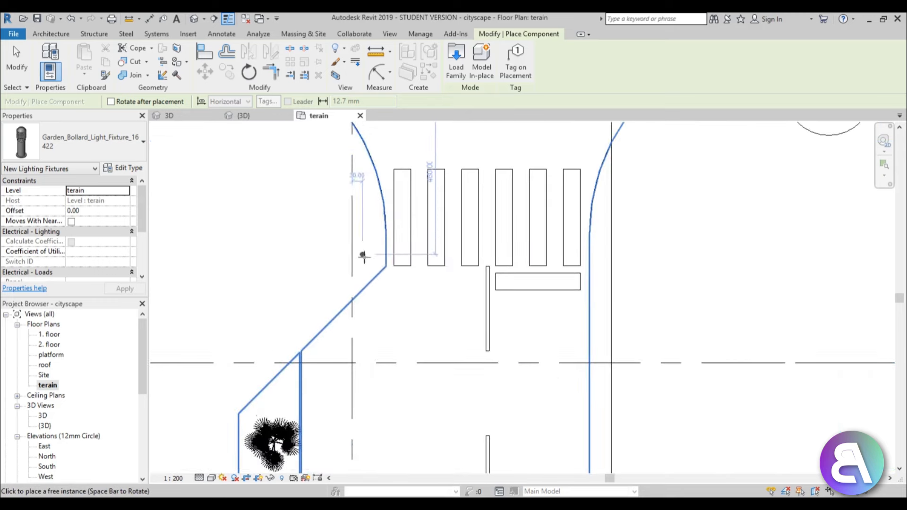
- Place two Garden_Bollard_Light_Fixture_16422 components along the sidewalk edge at the crossing between grids 13 and 14
click(366, 267)
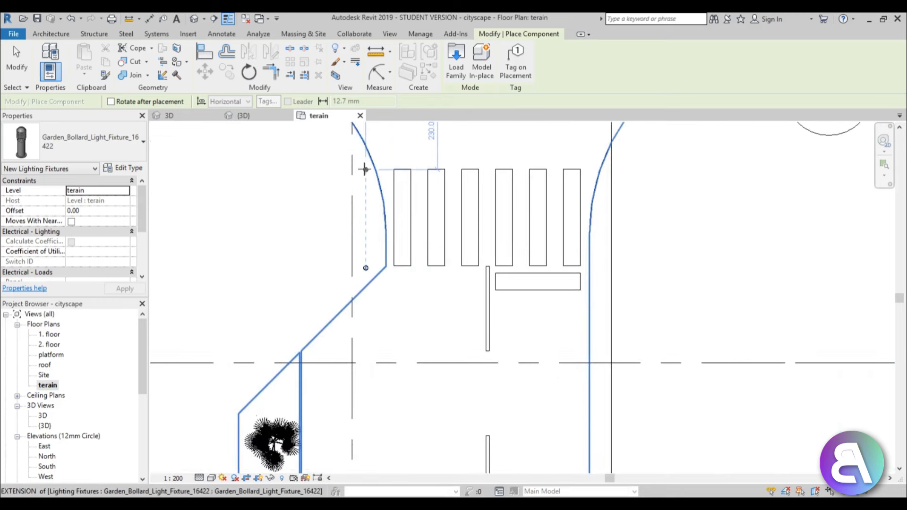
scroll(365, 169, down, 6)
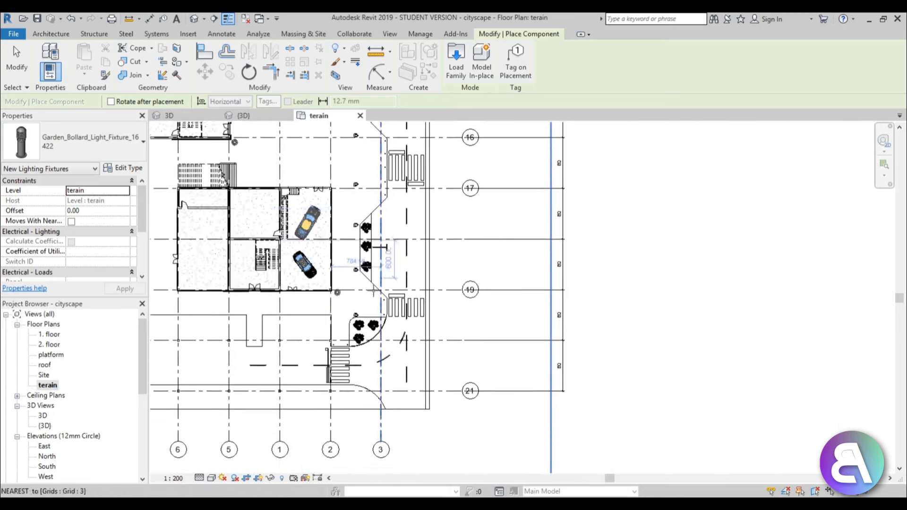
scroll(373, 290, up, 5)
- Switch the component being placed to APEX_Bike_Rack_14065
click(66, 151)
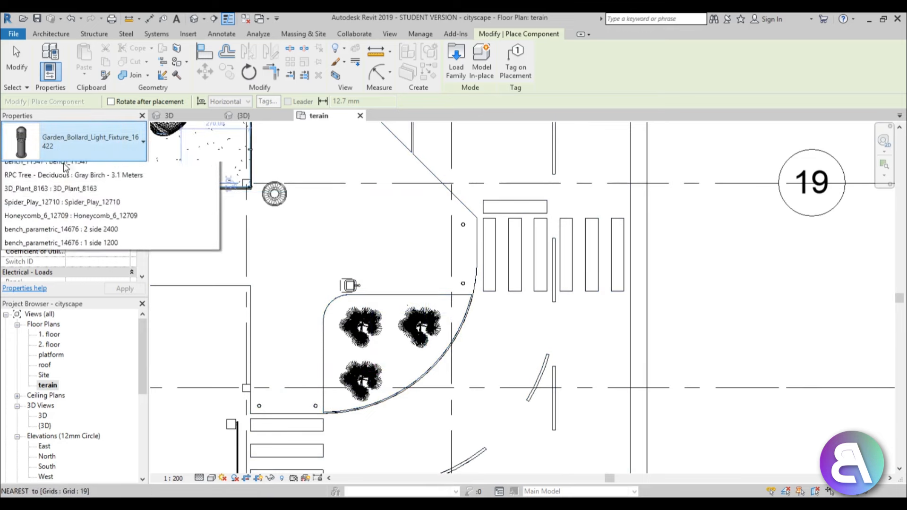
scroll(58, 273, up, 10)
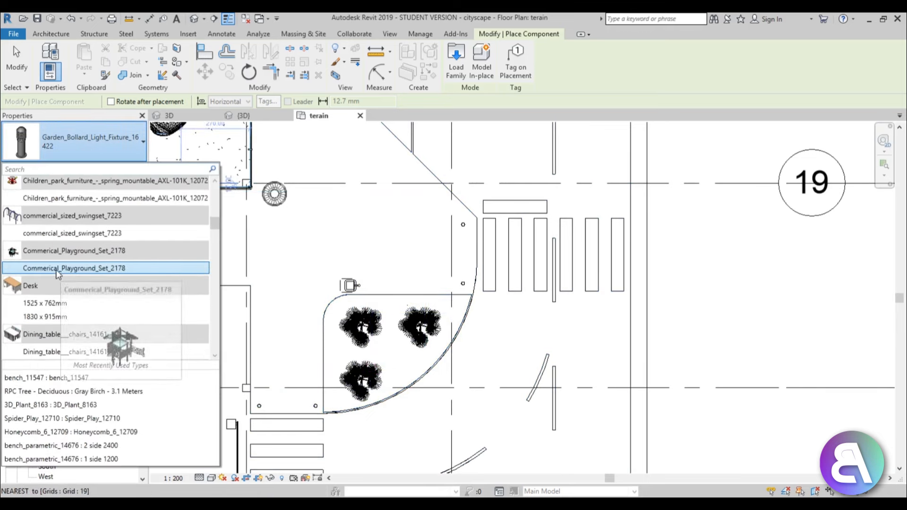
mouse_move(48, 238)
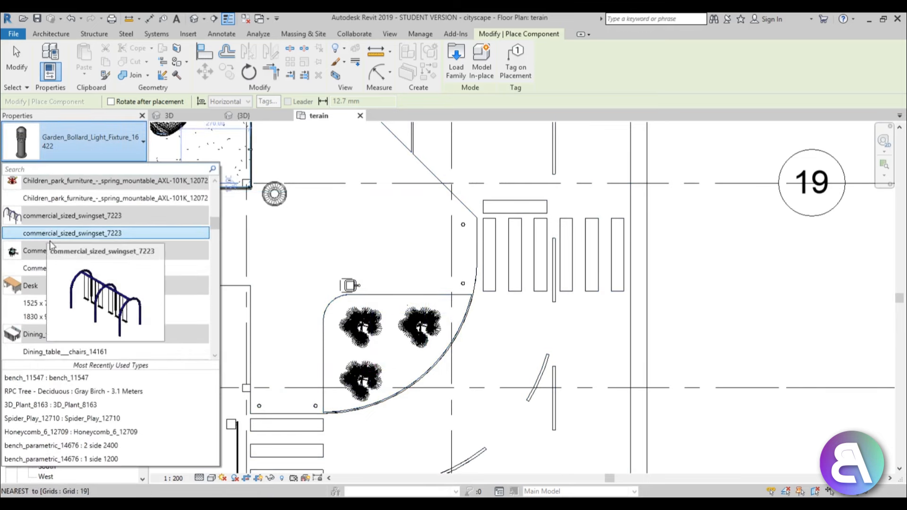
scroll(52, 248, up, 8)
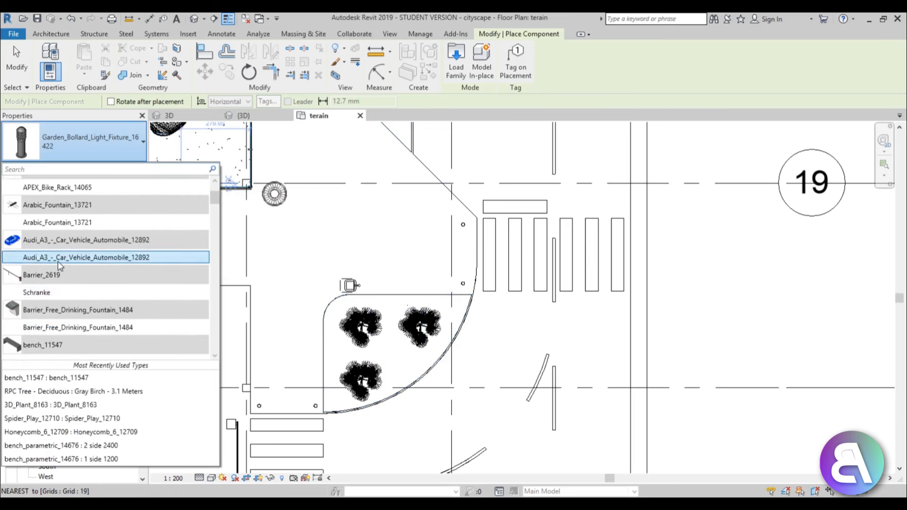
scroll(58, 262, up, 3)
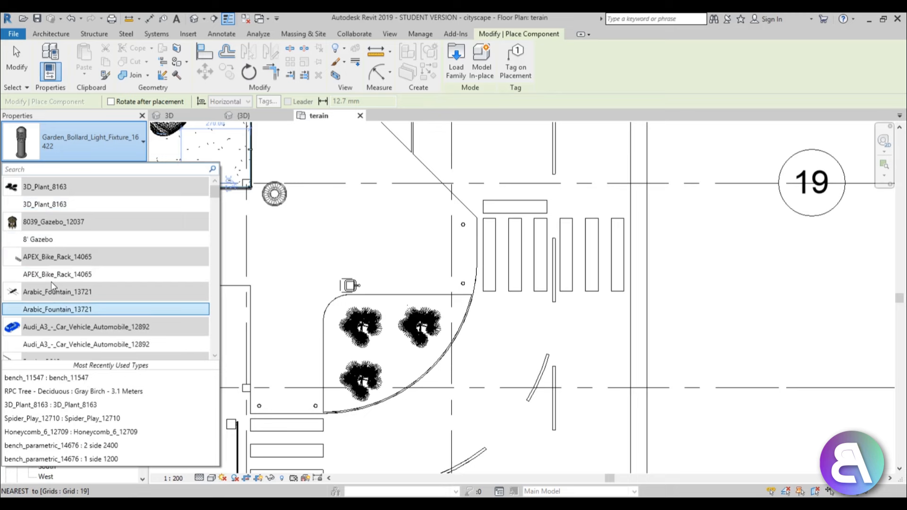
scroll(52, 284, down, 2)
scroll(53, 265, up, 2)
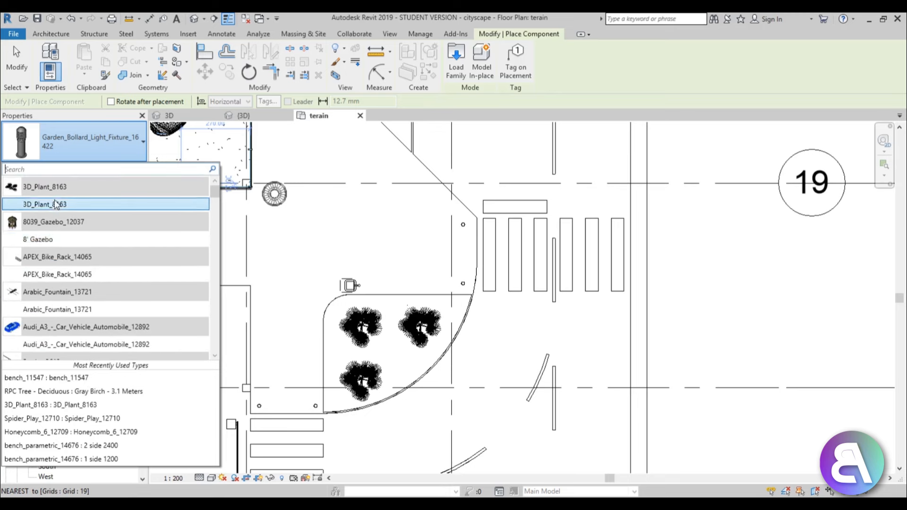
click(52, 274)
- Place an APEX_Bike_Rack_14065 parallel to the road-facing wall of the building between grids 15 and 16, above its double door
scroll(303, 266, down, 1)
middle_drag(303, 266, 354, 400)
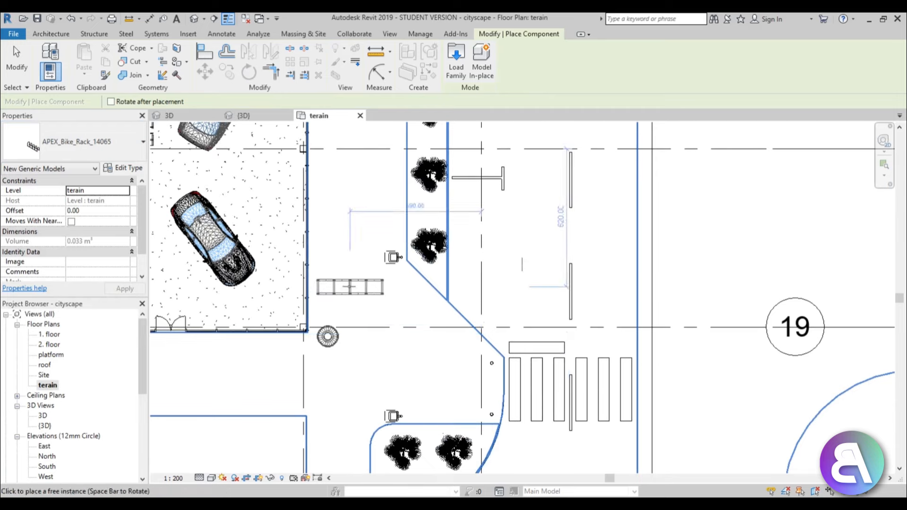
middle_drag(348, 263, 439, 497)
scroll(401, 425, down, 1)
scroll(431, 465, down, 1)
scroll(409, 456, down, 3)
middle_drag(319, 275, 308, 215)
scroll(308, 259, up, 3)
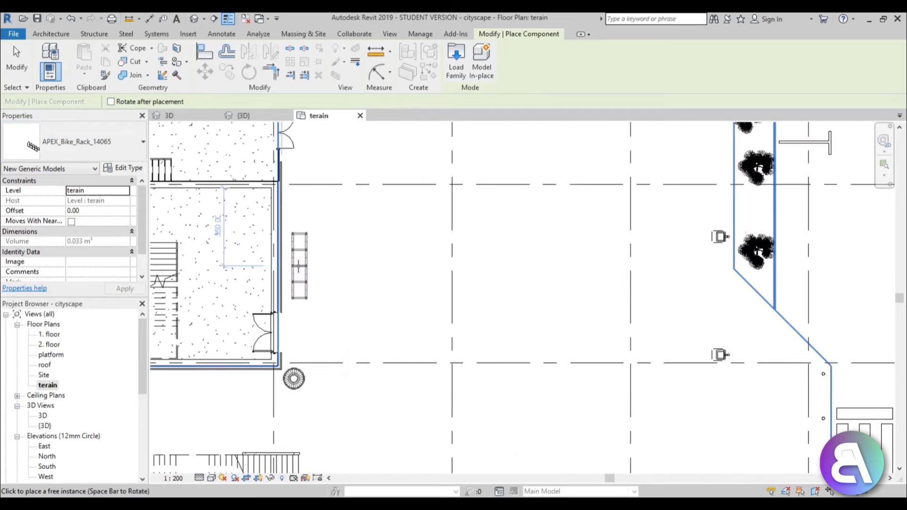
click(294, 263)
- Place another APEX_Bike_Rack_14065 alongside the outdoor stair below grid 13, directly beneath the trash can
scroll(428, 263, down, 2)
middle_drag(429, 263, 254, 478)
scroll(394, 278, up, 3)
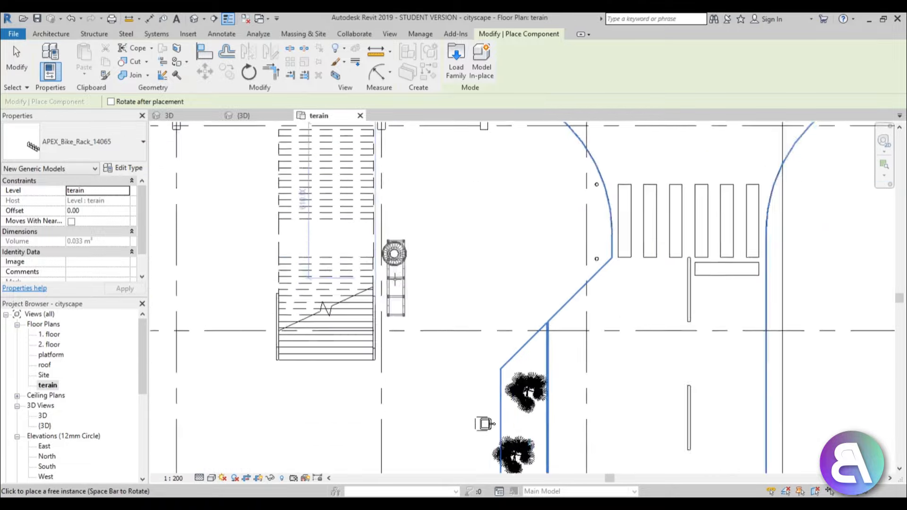
scroll(389, 326, down, 4)
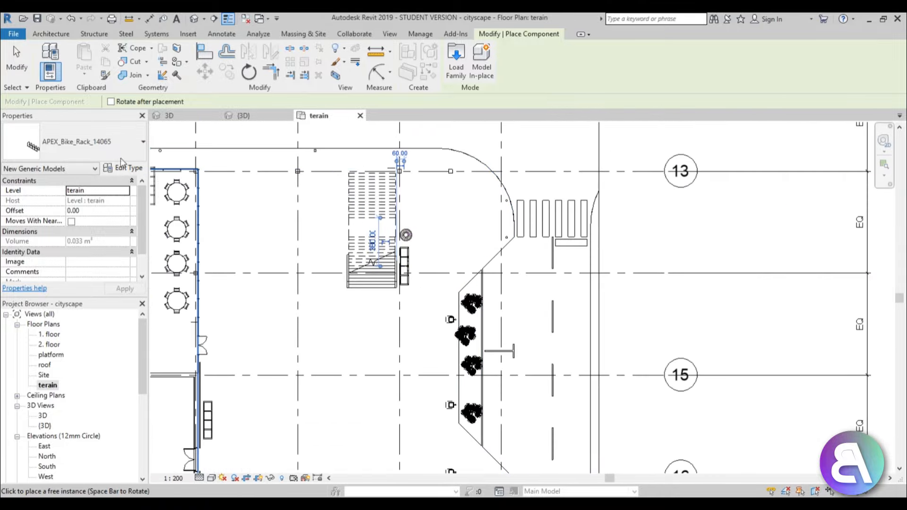
- Place two Bicycleparametrical_bicycle_10031 components, rotated to face into the rack, at both ends of the bike rack beside the outdoor stair
click(75, 142)
scroll(66, 291, down, 6)
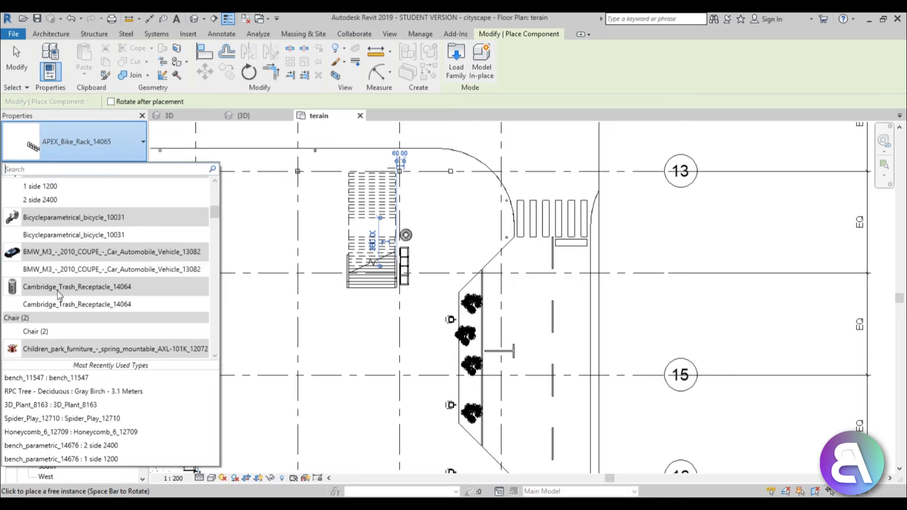
click(48, 236)
scroll(430, 267, up, 4)
scroll(425, 268, up, 2)
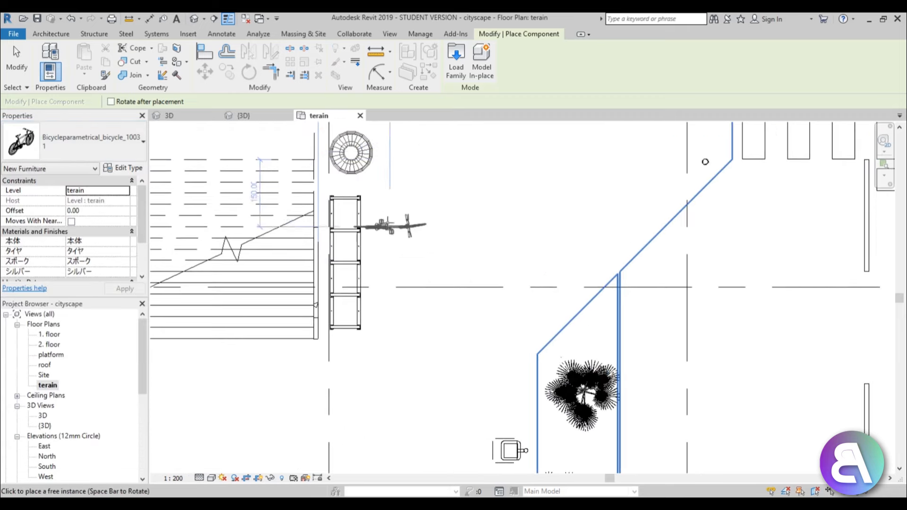
key(space)
click(369, 211)
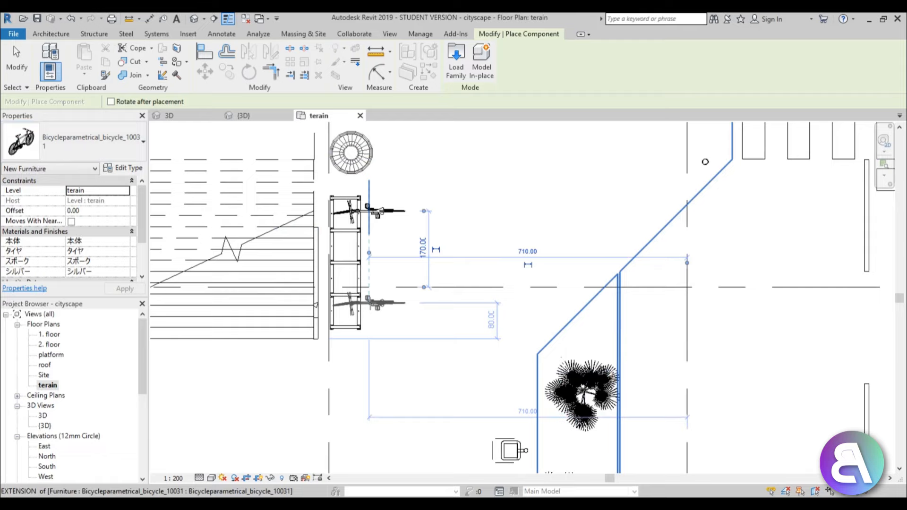
click(369, 307)
- Place one bicycle in the bike rack along the building wall between grids 15 and 16
scroll(448, 211, down, 5)
scroll(393, 296, down, 1)
middle_drag(393, 296, 421, 239)
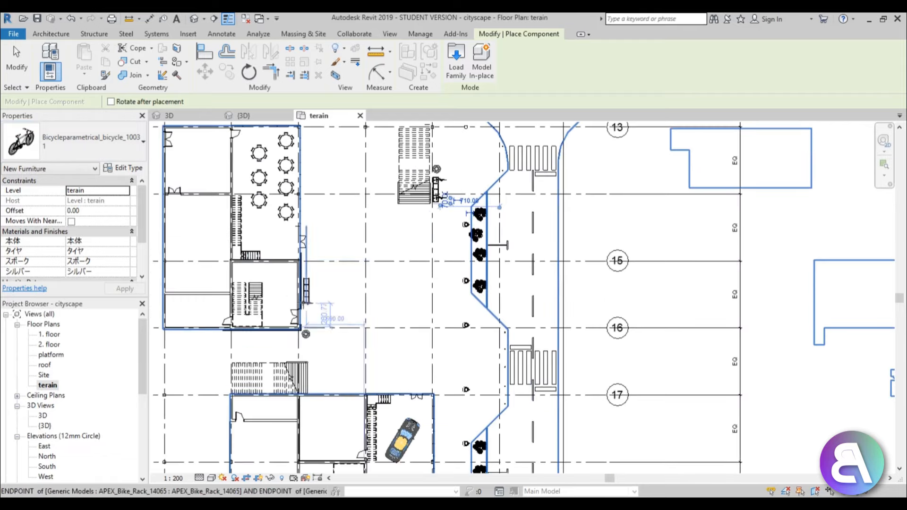
scroll(312, 296, up, 6)
scroll(328, 248, down, 3)
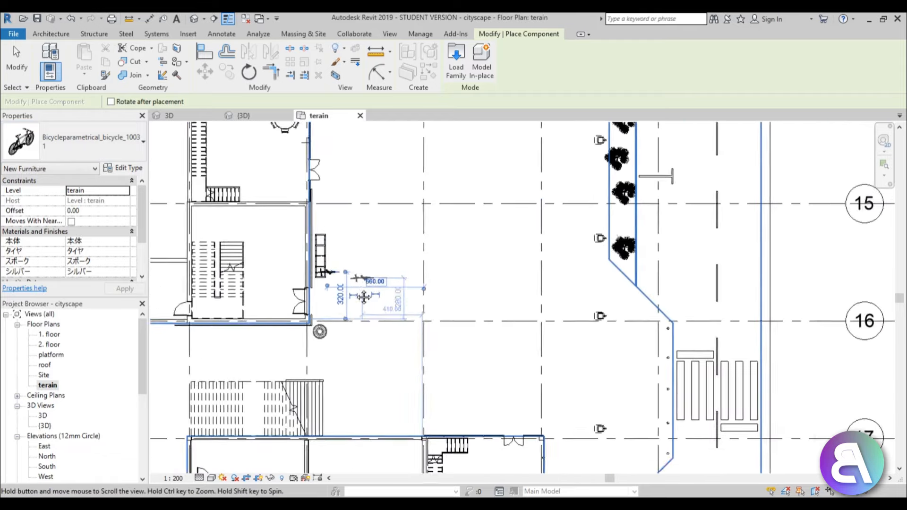
- Place a KIA_Sportage_-_Car_Automobile_Vehicle_SUV_12943 in the parking lane beside the planting strip, just below grid 15
middle_drag(364, 296, 260, 382)
scroll(260, 382, down, 1)
middle_drag(370, 313, 325, 279)
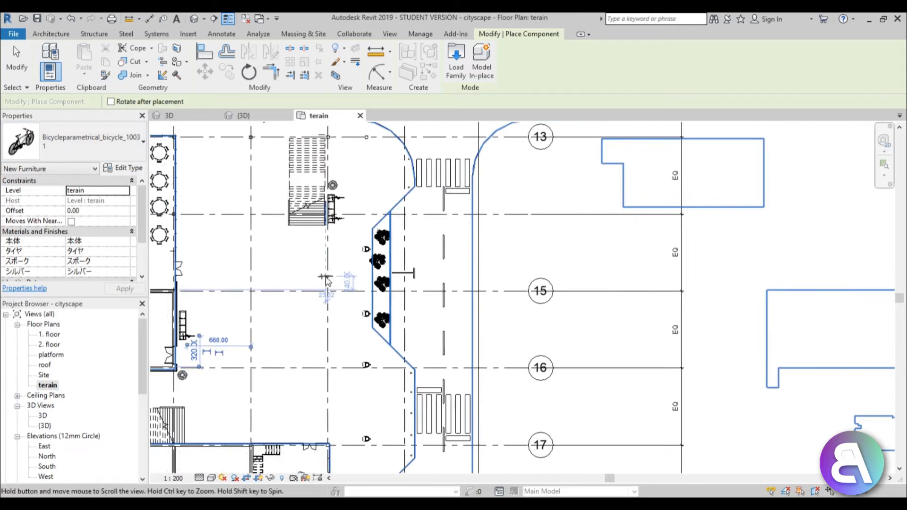
click(89, 152)
scroll(87, 298, down, 5)
scroll(87, 298, down, 10)
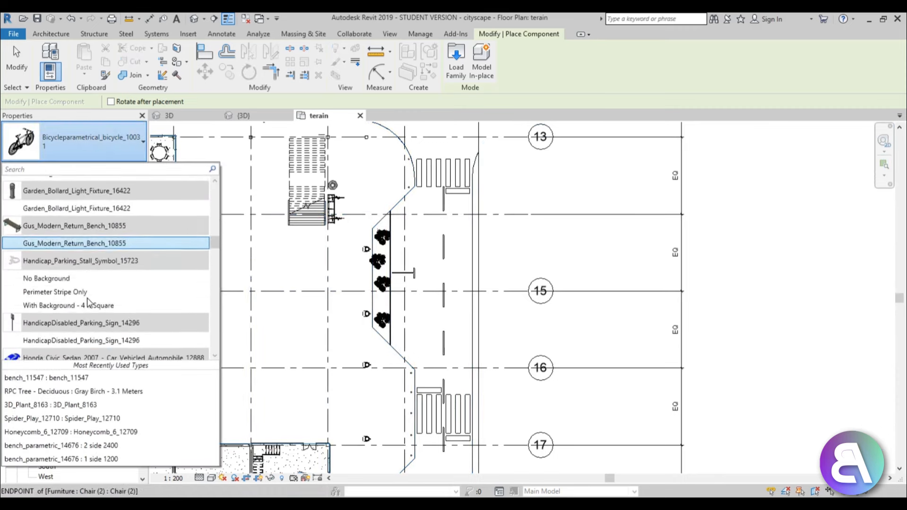
scroll(87, 297, up, 2)
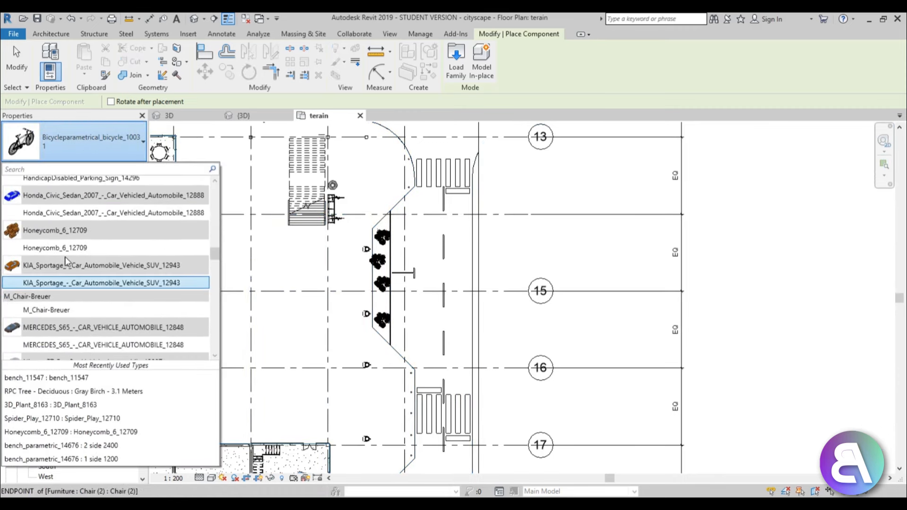
click(69, 281)
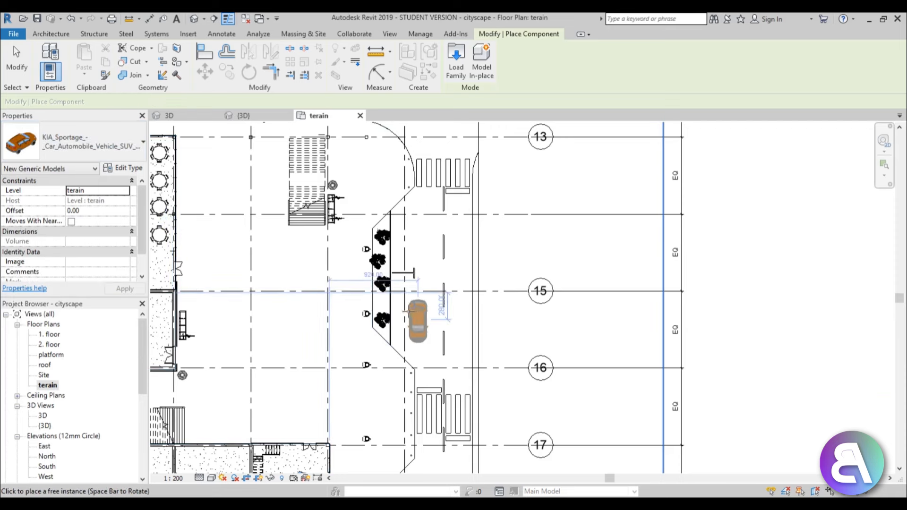
scroll(406, 310, up, 4)
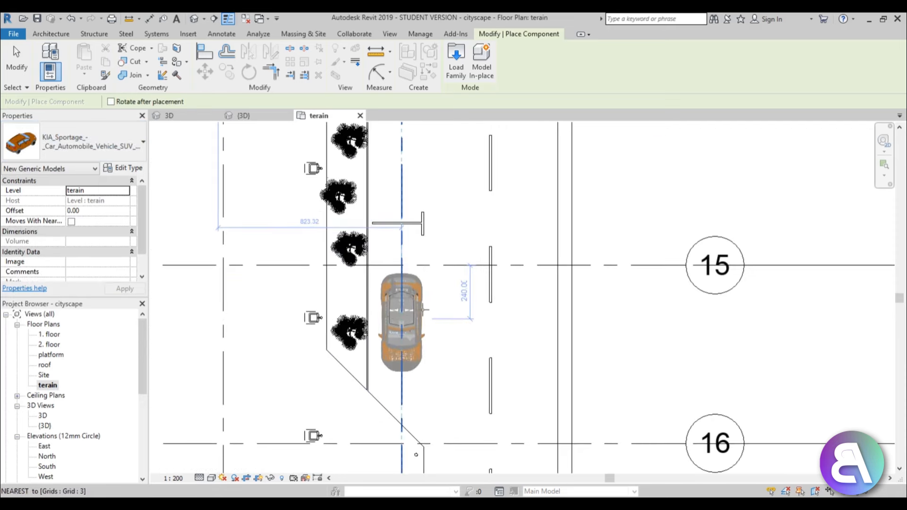
click(424, 310)
- Place a Honda_Civic_Sedan_2007_-_Car_Vehicled_Automobile_12888 in the same parking lane, above the parking marking between grids 13 and 15
click(89, 142)
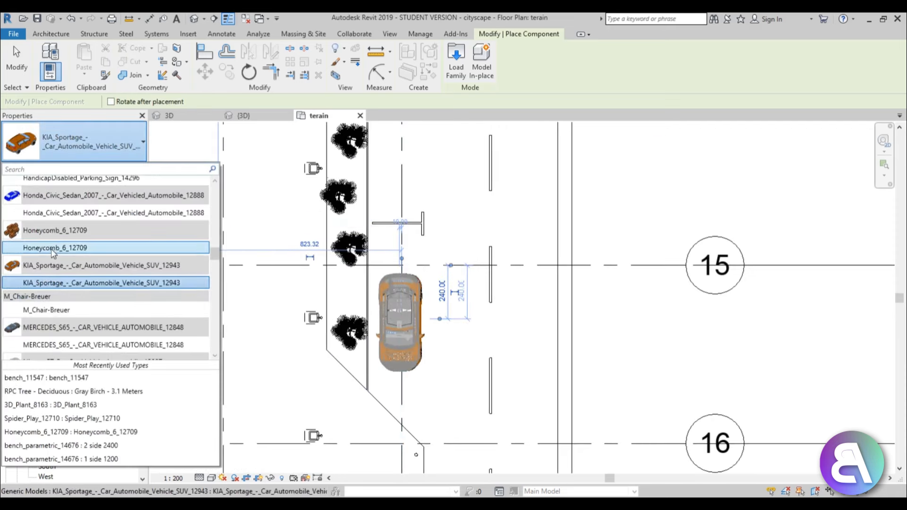
click(52, 215)
middle_drag(437, 230, 385, 341)
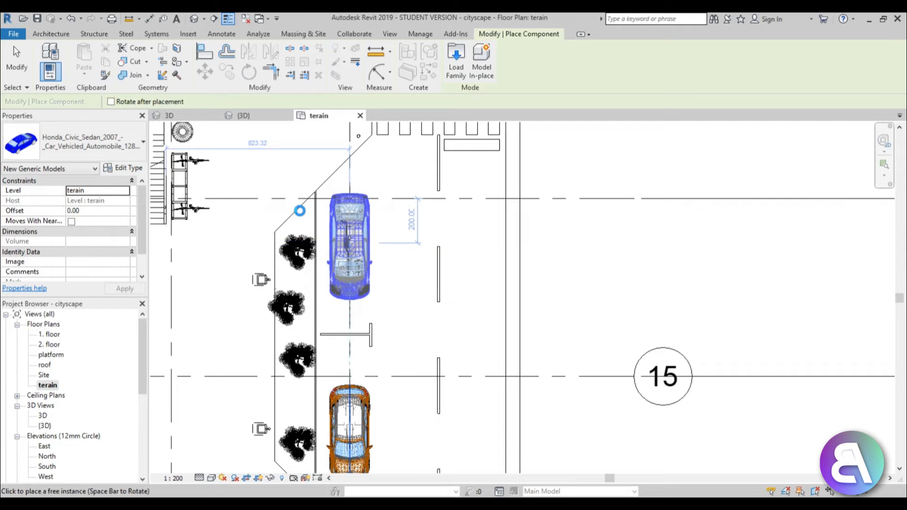
- Place a MERCEDES_S65_-_CAR_VEHICLE_AUTOMOBILE_12848 in the parking lane below grid 17, above the parking marking
scroll(299, 210, down, 5)
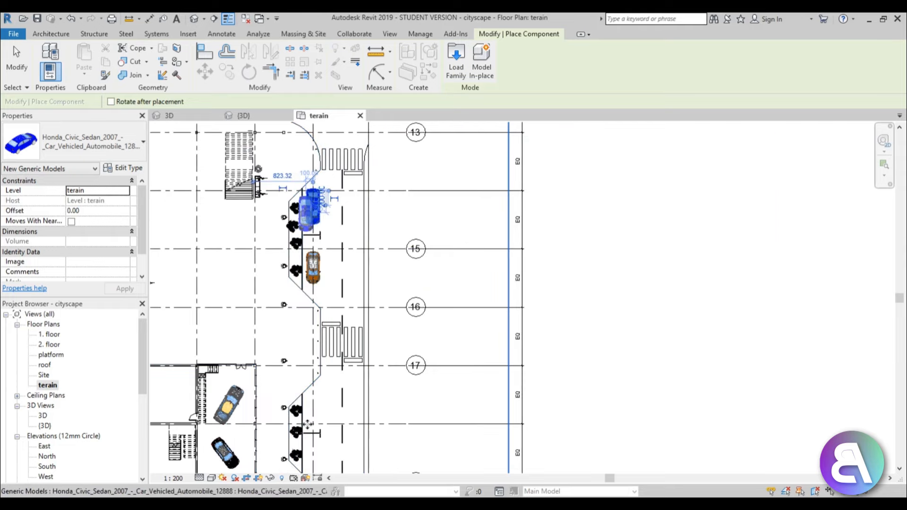
click(73, 141)
scroll(71, 257, down, 5)
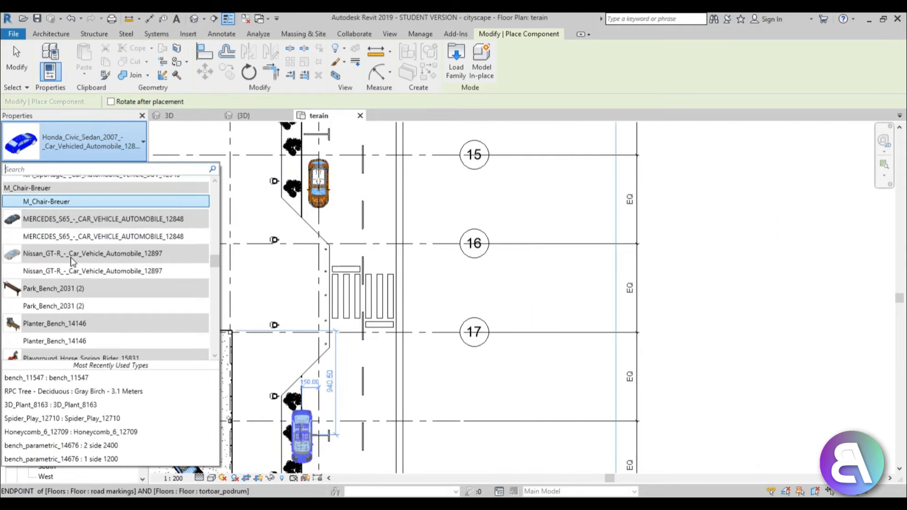
click(52, 236)
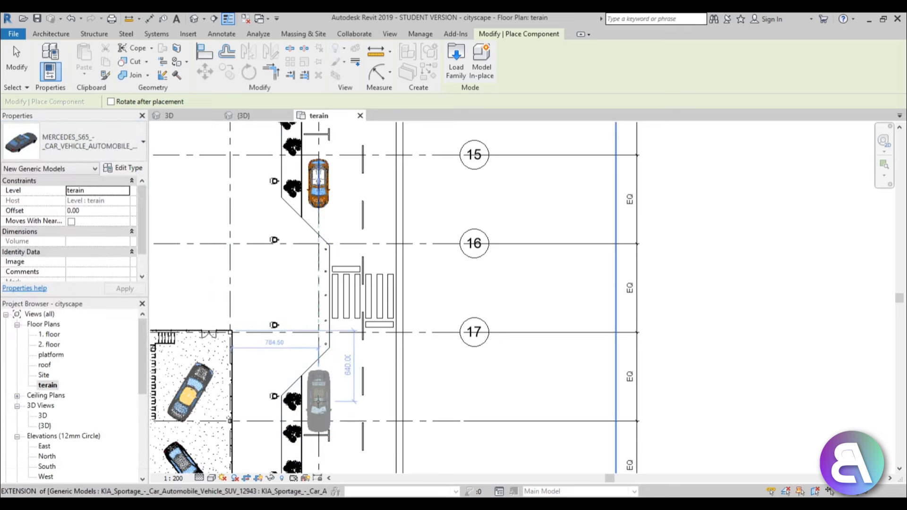
click(318, 402)
key(Escape)
scroll(349, 293, up, 4)
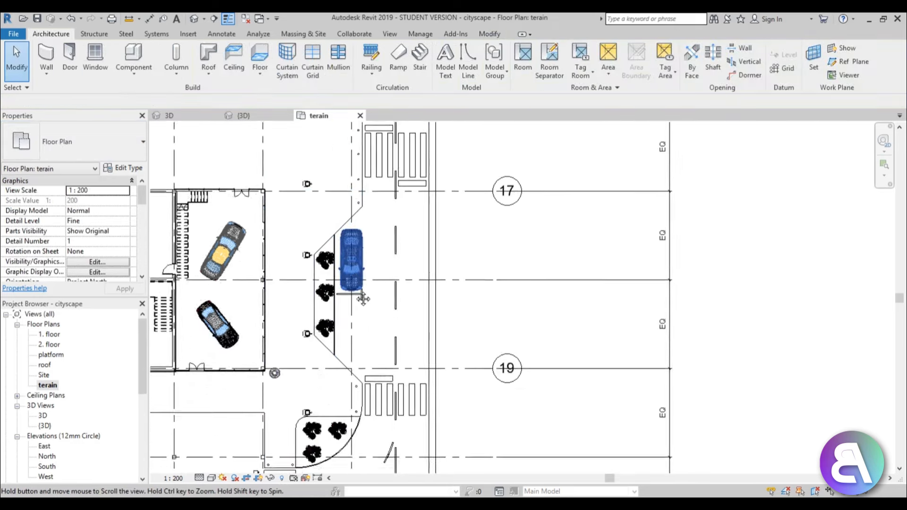
click(346, 281)
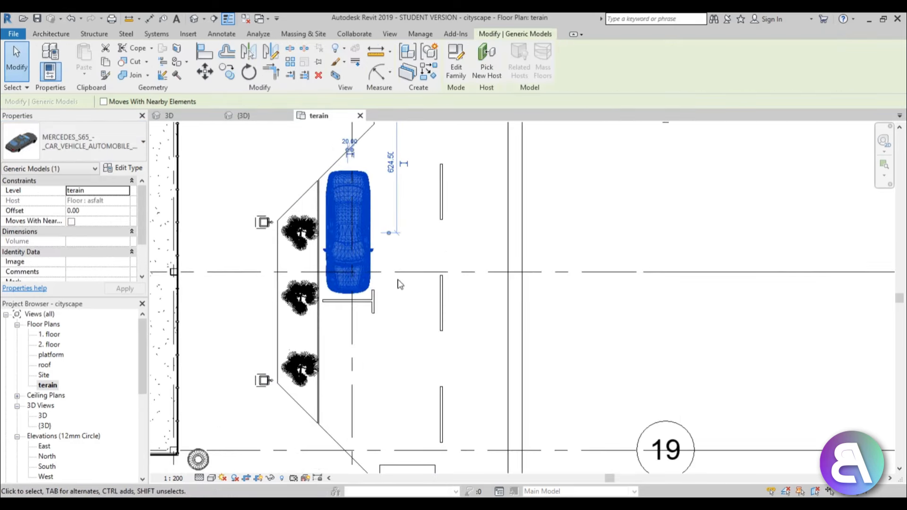
key(Escape)
- Place a Park_Bench_2031 (2) component below grid 17, rotated parallel to the diagonal sidewalk edge
scroll(414, 238, down, 3)
middle_drag(414, 238, 396, 326)
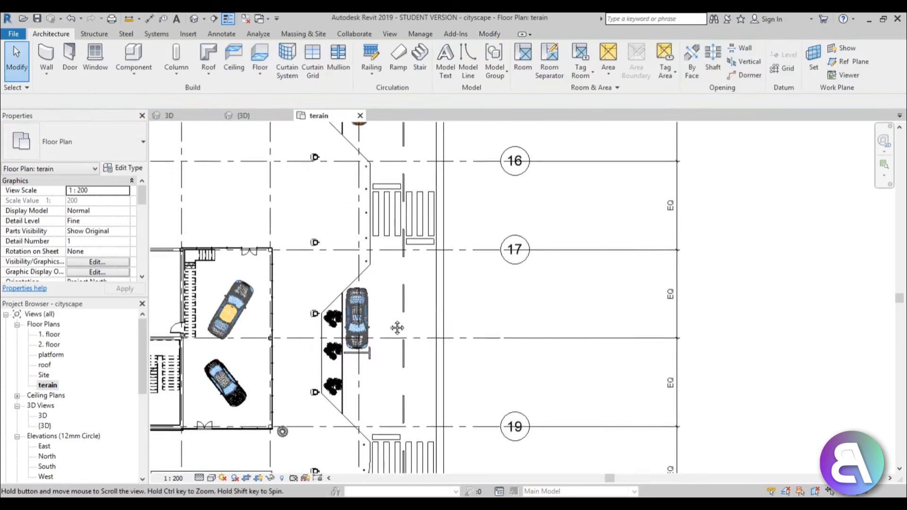
scroll(397, 325, down, 2)
middle_drag(339, 253, 361, 276)
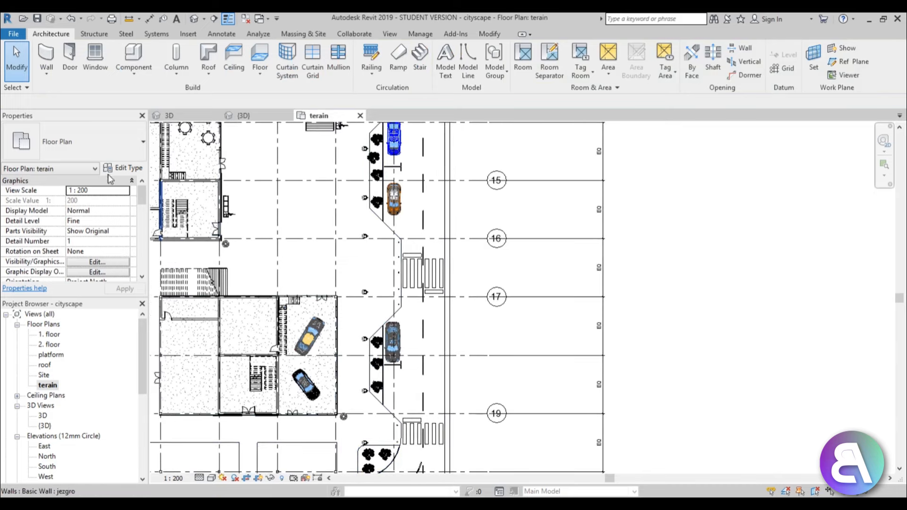
click(81, 141)
click(128, 57)
click(108, 152)
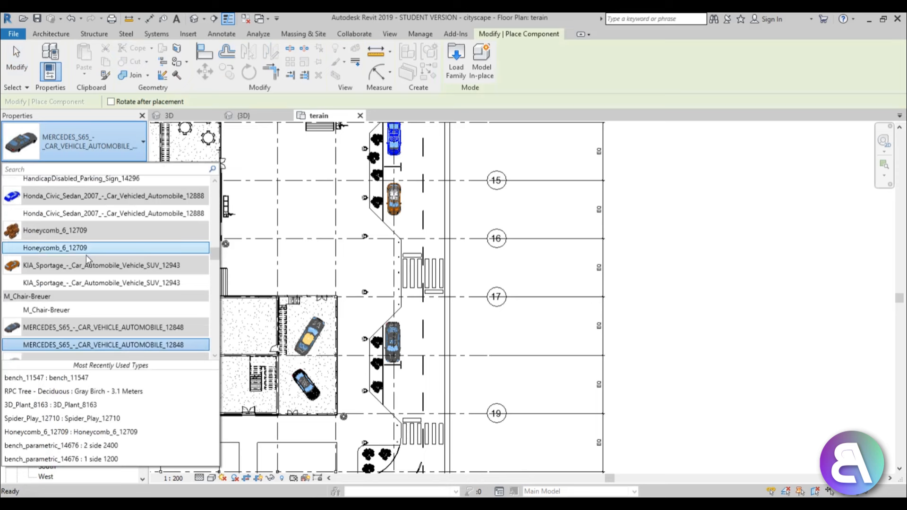
mouse_move(69, 290)
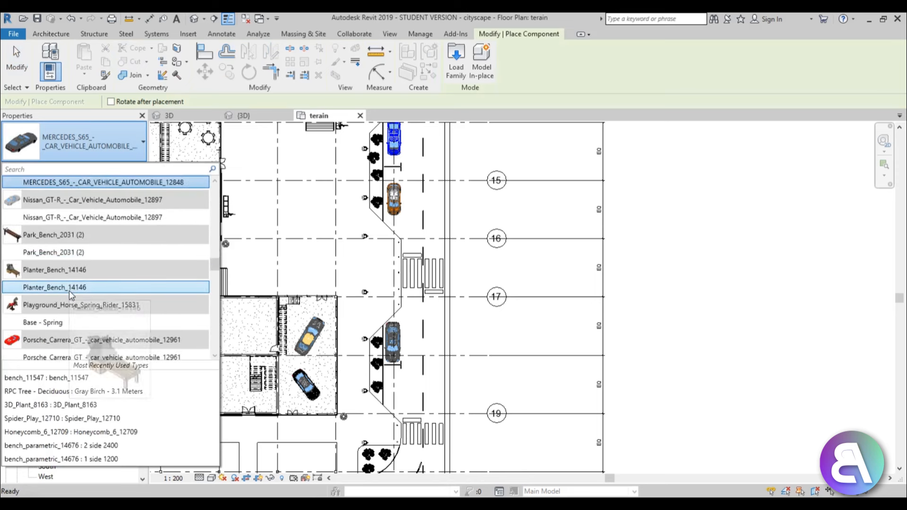
click(55, 251)
scroll(433, 347, up, 5)
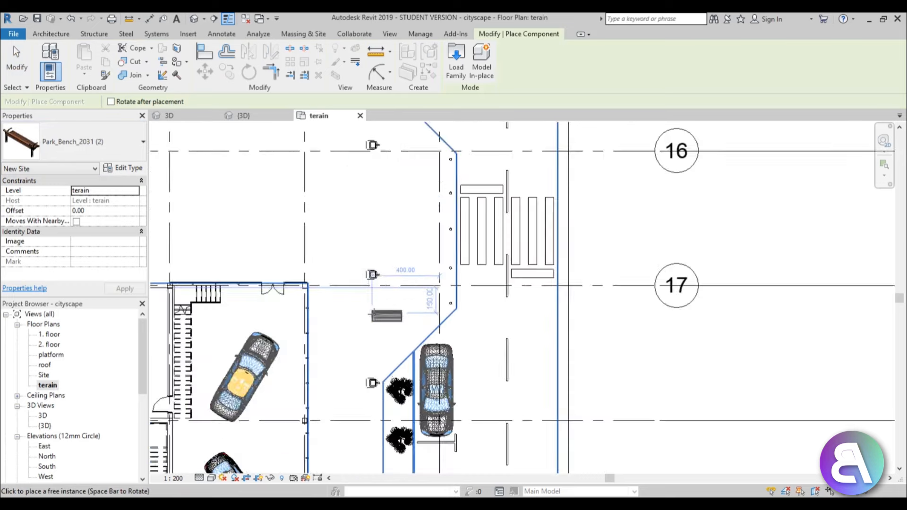
key(space)
key(space)
key(space)
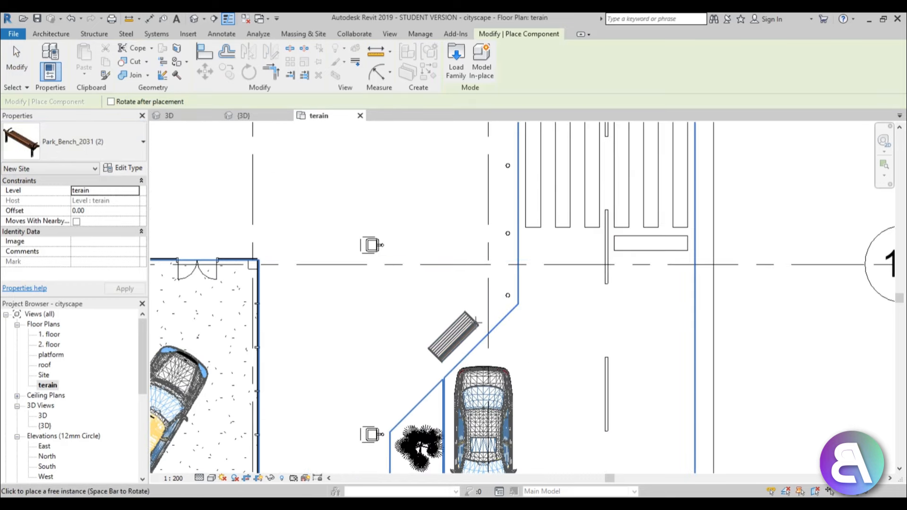
- Place a second park bench just above grid 16, rotated to follow the opposite diagonal sidewalk edge
middle_drag(447, 227, 377, 452)
key(space)
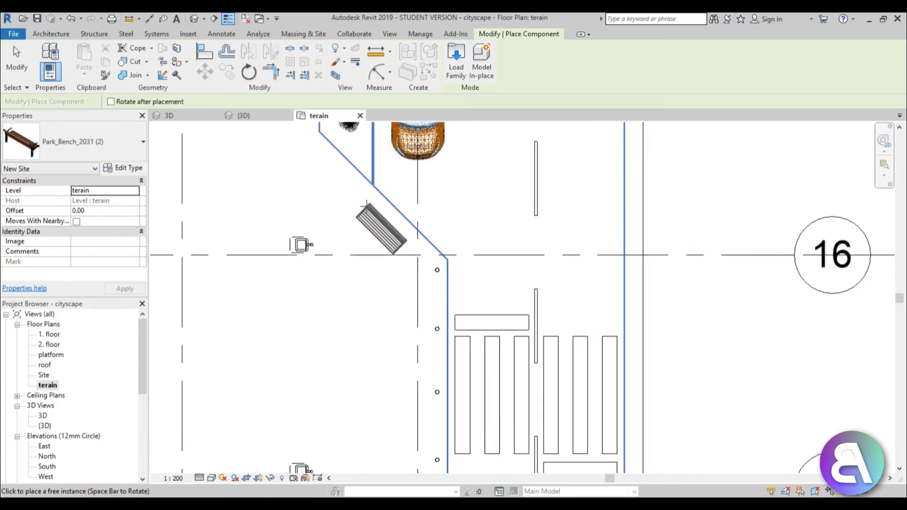
scroll(359, 202, down, 5)
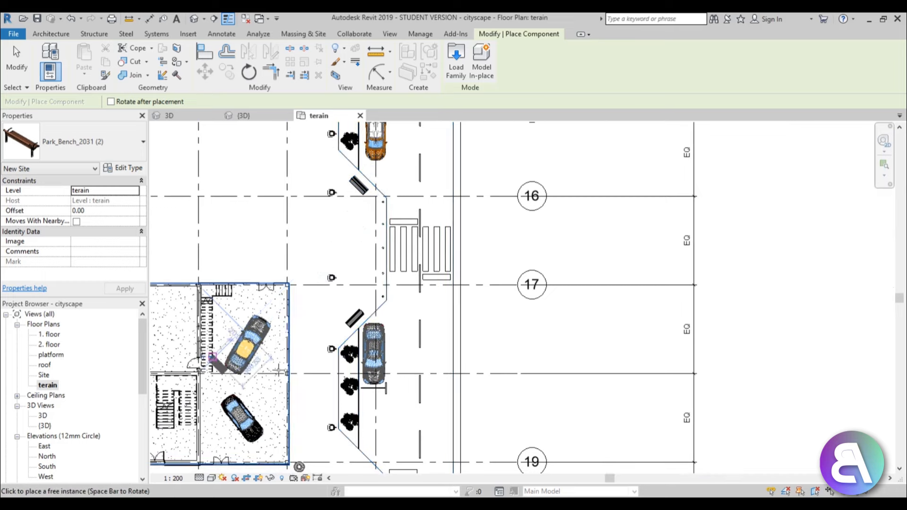
- Place a yin_yang_zardinjera planter in the open plaza between the bike rack at the building and the street, around grids 15 and 16
click(71, 142)
scroll(66, 305, down, 7)
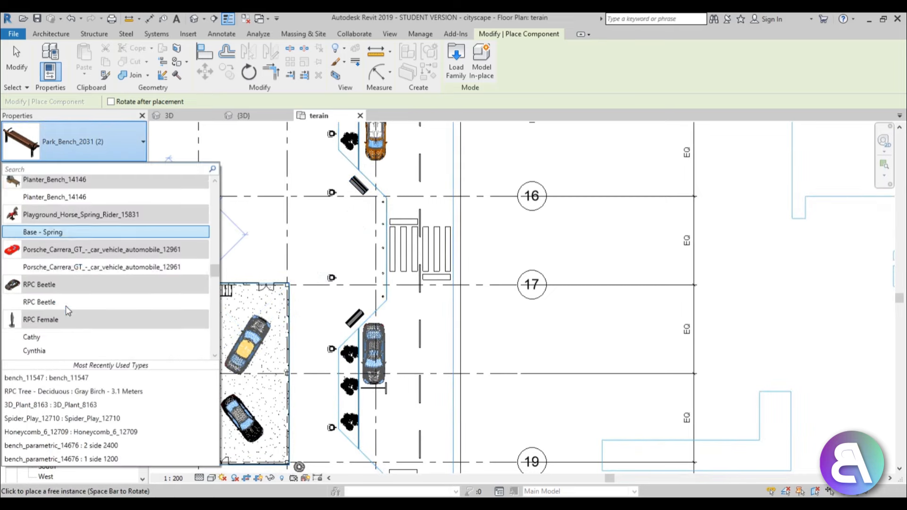
scroll(64, 300, down, 10)
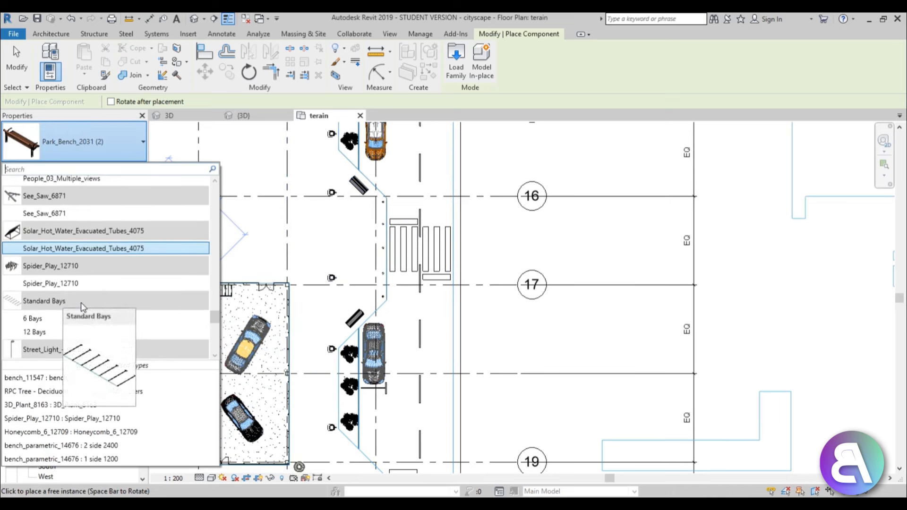
scroll(71, 291, down, 5)
scroll(95, 289, down, 5)
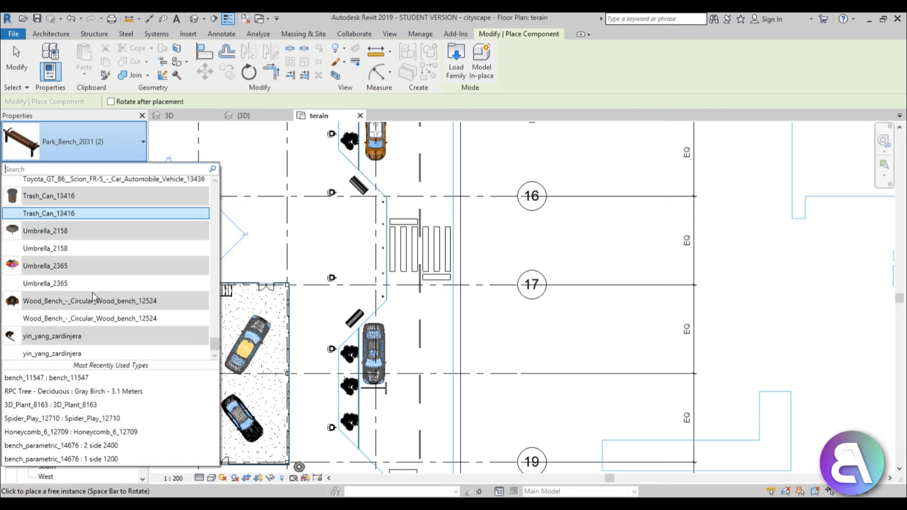
click(77, 355)
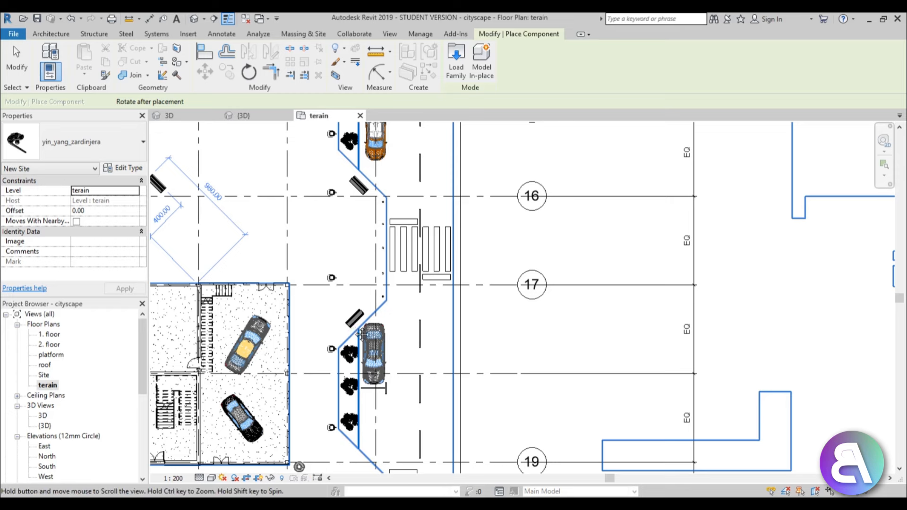
middle_drag(362, 335, 460, 414)
click(336, 256)
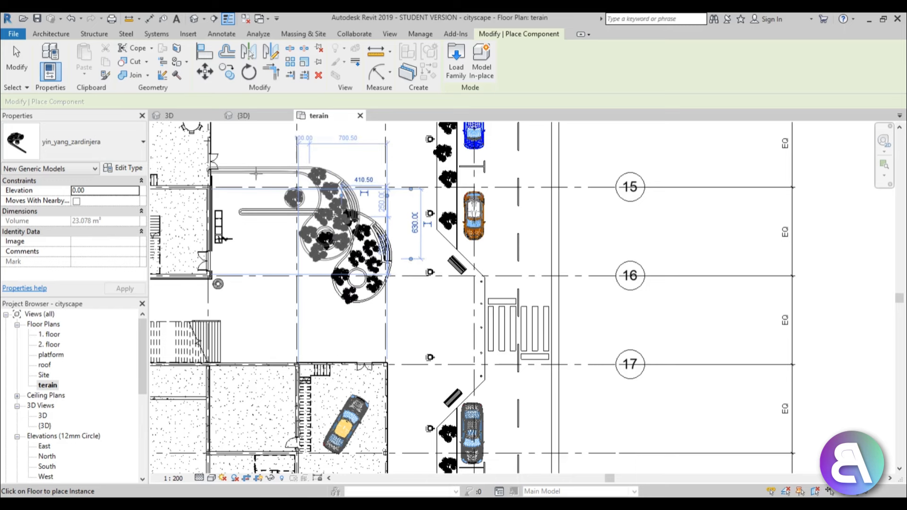
- Rotate the yin_yang_zardinjera planter 90 degrees clockwise so its straight arm runs parallel to the street
click(17, 62)
click(300, 224)
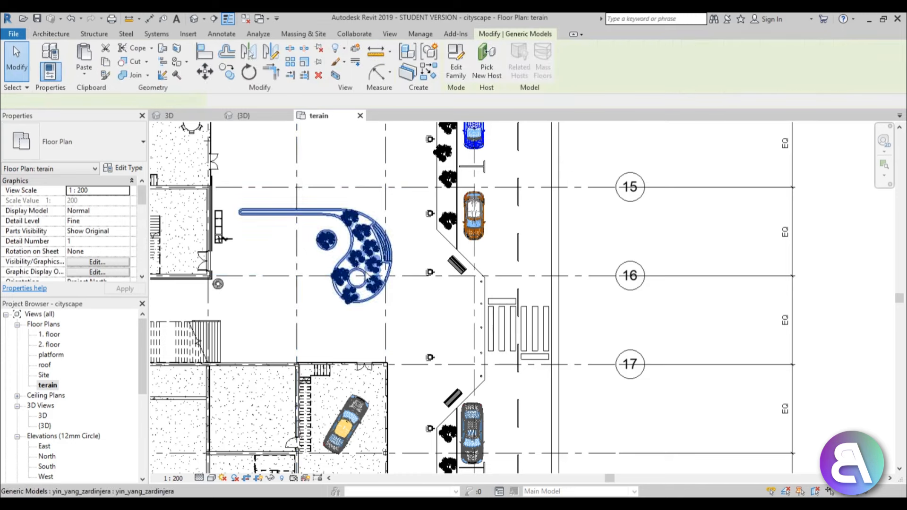
scroll(364, 373, down, 4)
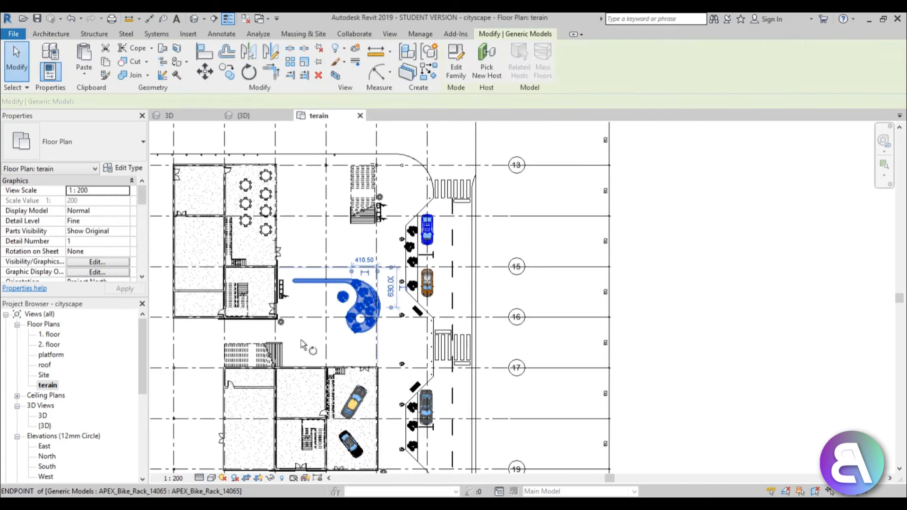
click(249, 74)
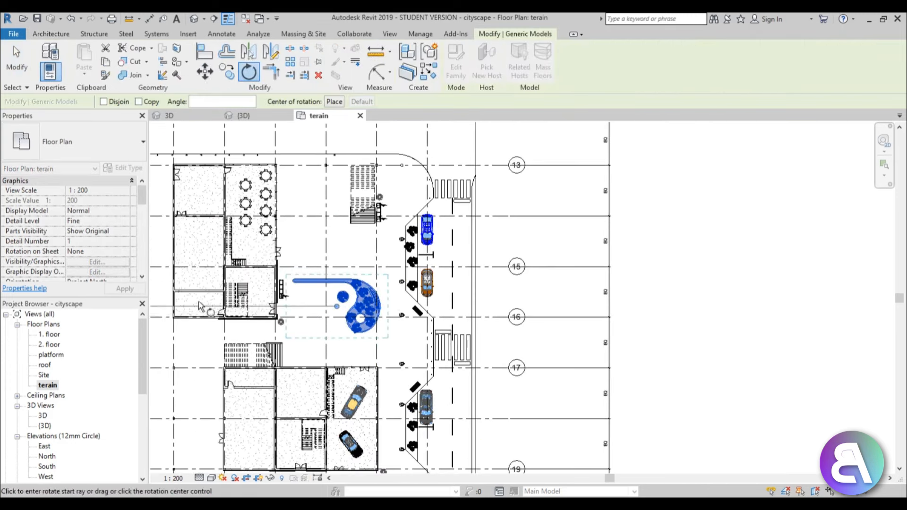
click(222, 307)
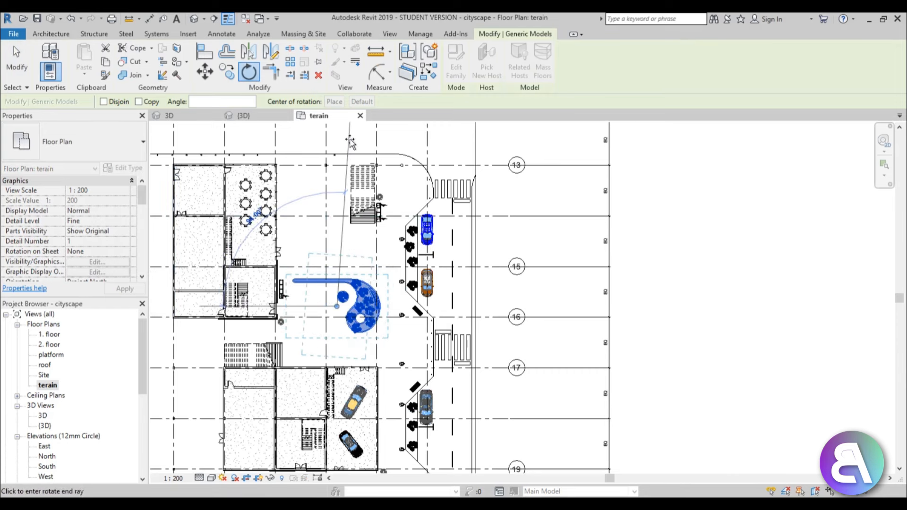
click(341, 140)
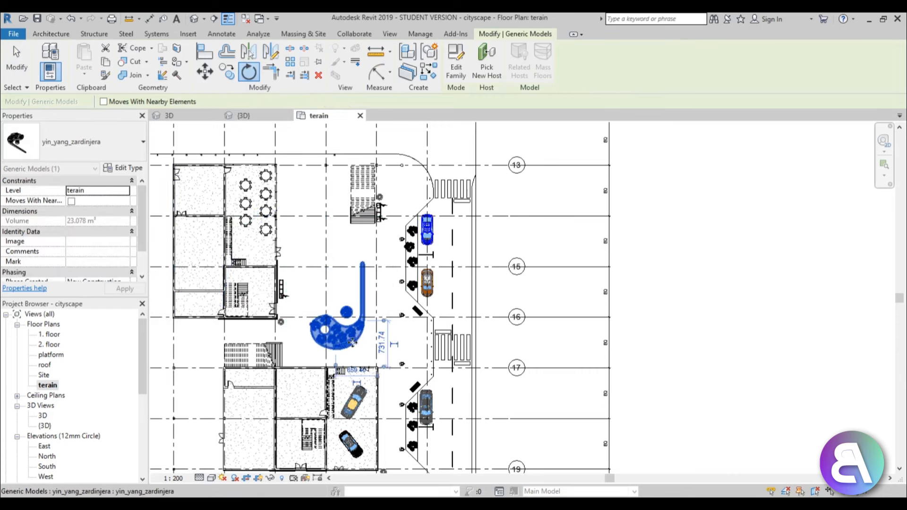
- Move the planter towards the street and slightly up, so its straight arm lines up with the vertical grid line
scroll(355, 338, up, 1)
scroll(355, 338, up, 1)
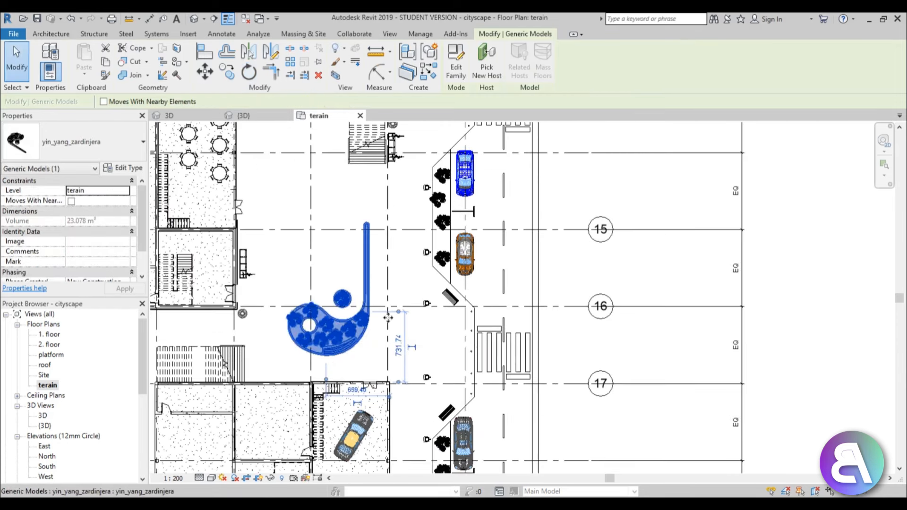
mouse_move(357, 338)
mouse_down()
mouse_move(371, 318)
mouse_move(360, 336)
mouse_up()
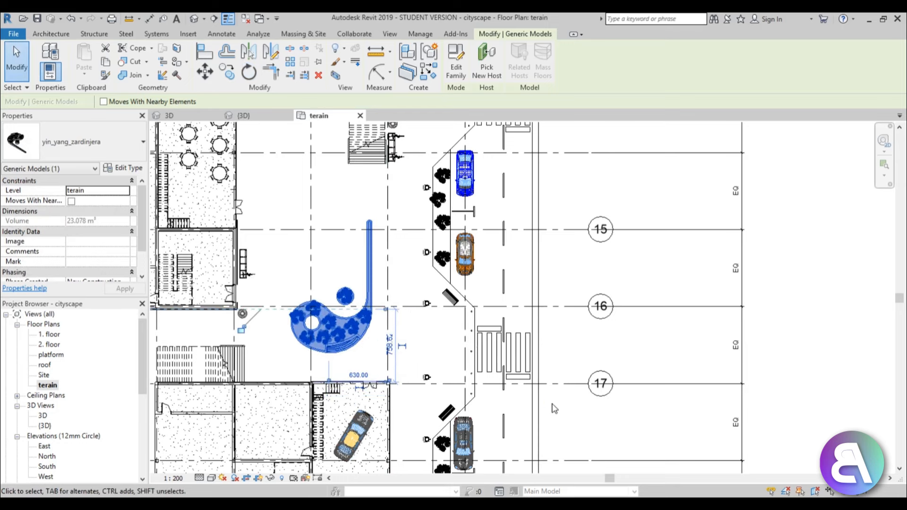
key(Right)
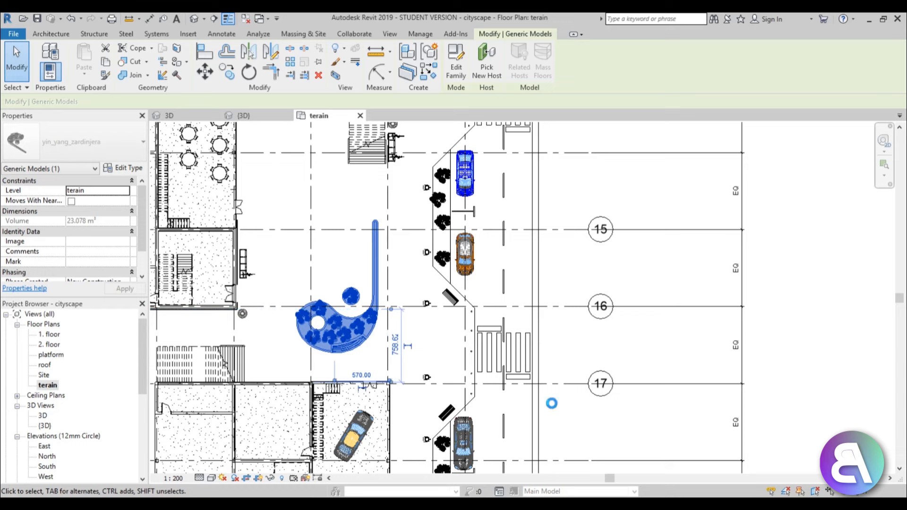
key(Right)
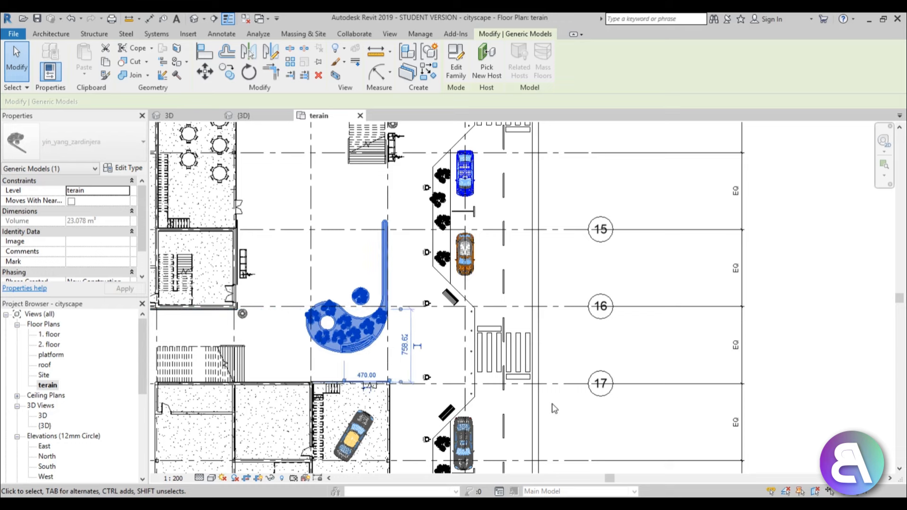
key(Up)
key(Up)
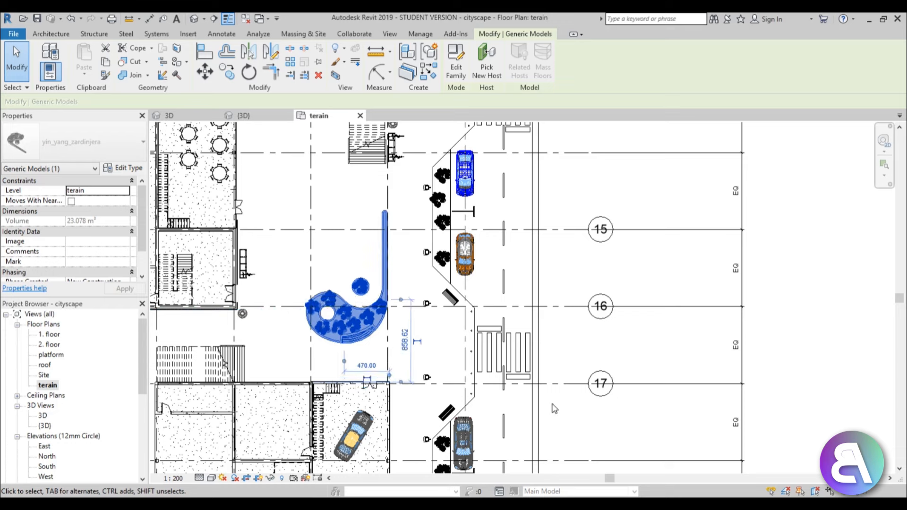
key(Escape)
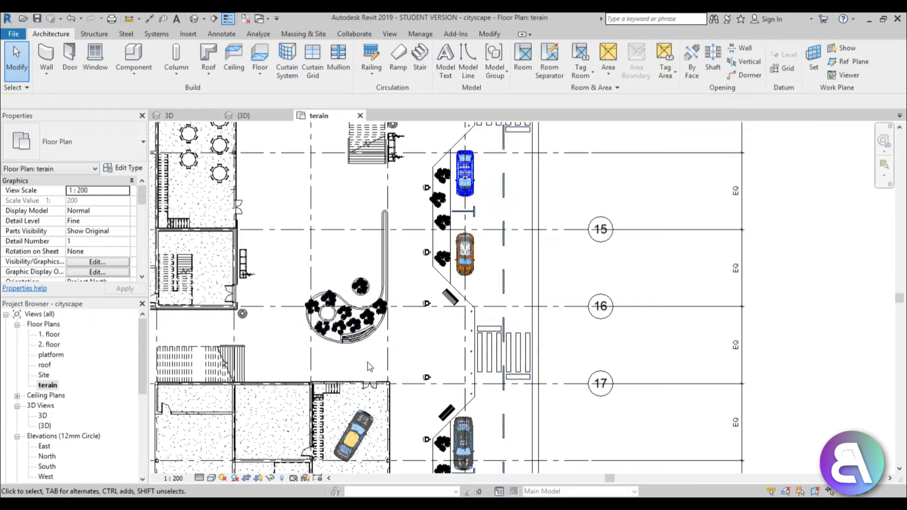
- Examine the rotated planter and the open plaza between the restaurant, the stairs and the parking lane
scroll(350, 345, up, 5)
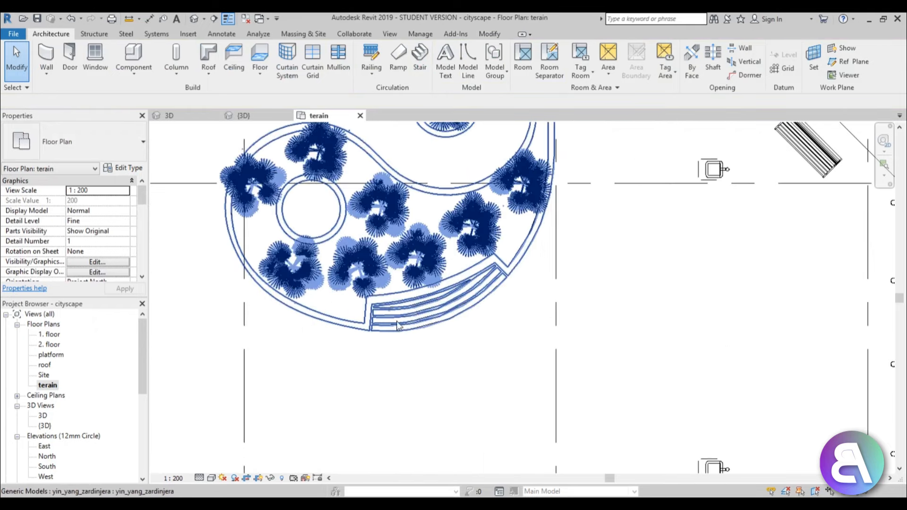
scroll(350, 345, down, 3)
scroll(344, 395, up, 1)
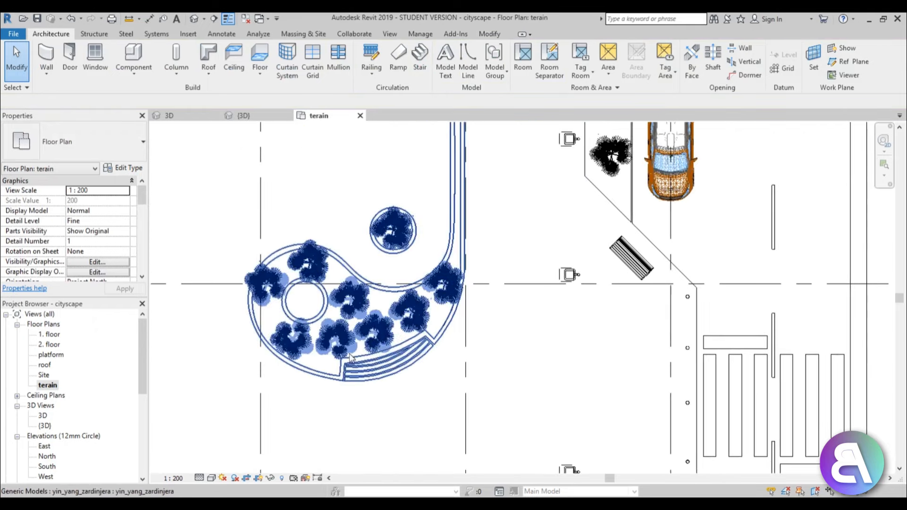
scroll(351, 357, down, 3)
scroll(350, 316, up, 2)
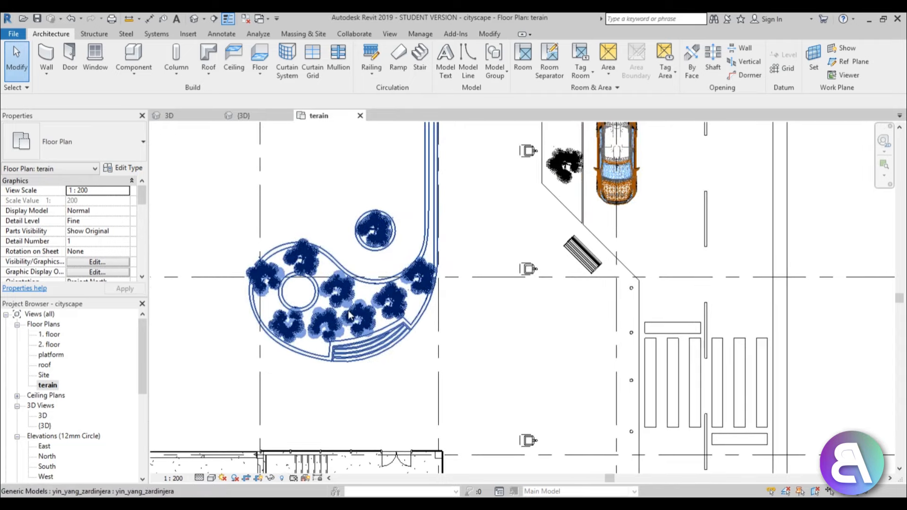
scroll(355, 397, down, 3)
middle_drag(369, 396, 361, 420)
scroll(435, 386, down, 2)
middle_drag(435, 386, 434, 416)
scroll(430, 377, down, 1)
scroll(433, 382, down, 1)
scroll(298, 277, up, 3)
middle_drag(260, 293, 271, 340)
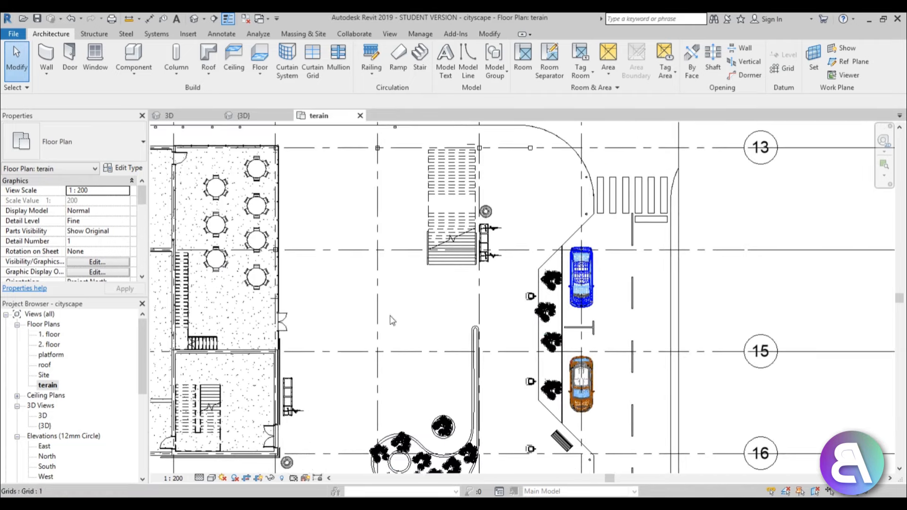
- Start a wall of the Basic Wall type ziva_ograda and check the layer structure in its type properties
click(46, 55)
click(63, 139)
scroll(88, 246, down, 5)
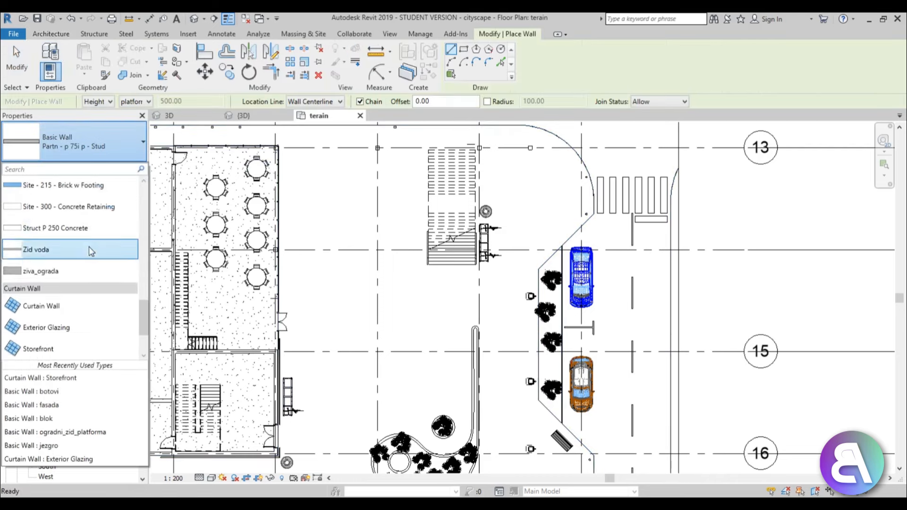
click(89, 246)
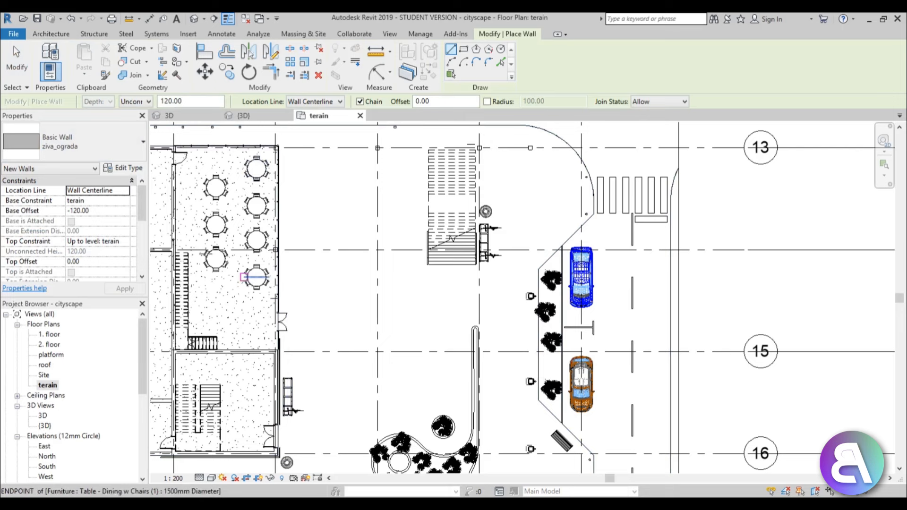
click(125, 168)
click(451, 199)
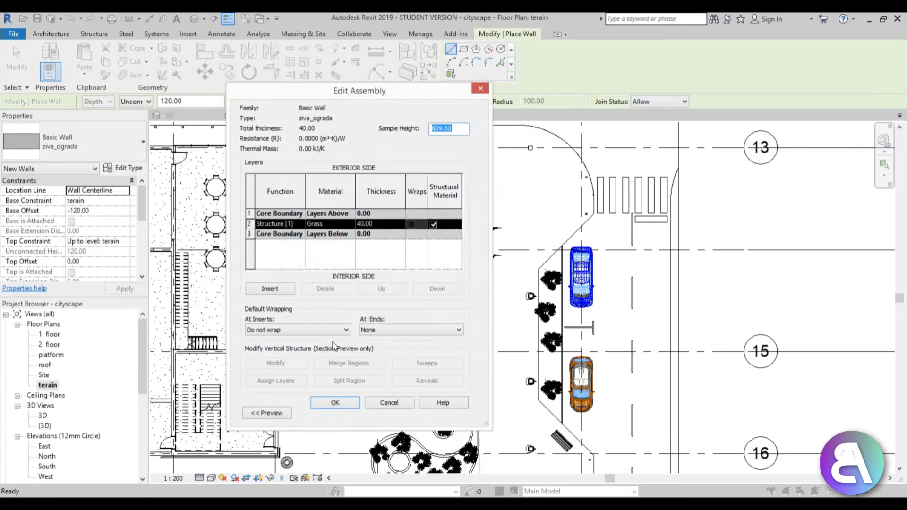
click(330, 404)
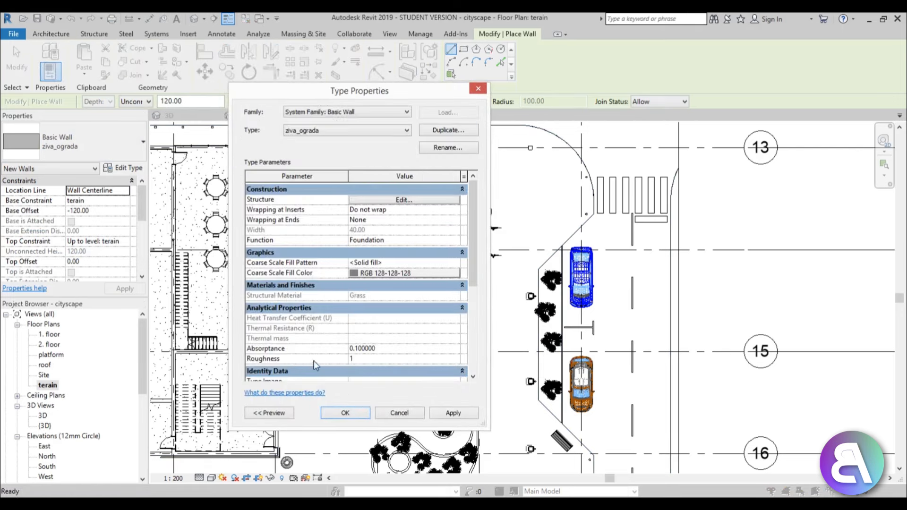
click(437, 413)
click(345, 413)
- Set the new wall's base offset to 0, its top constraint to Unconnected and its unconnected height to 120
scroll(273, 302, up, 4)
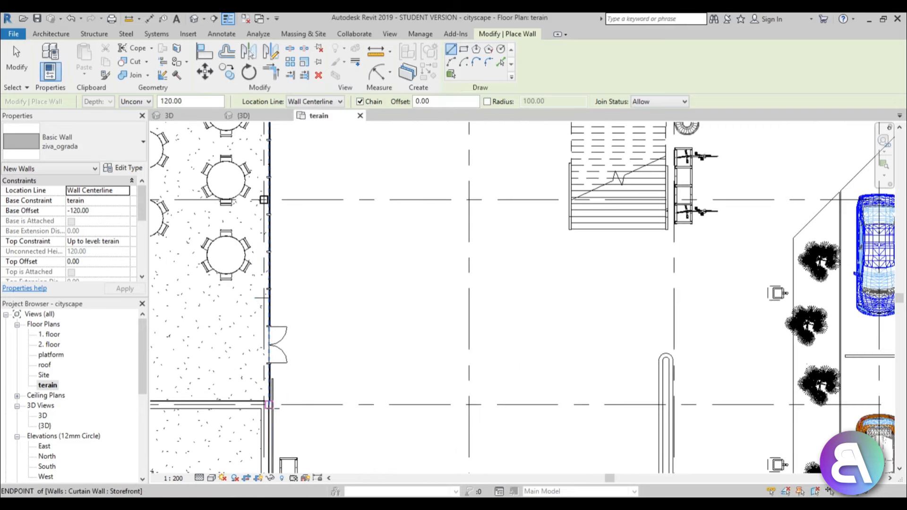
click(270, 405)
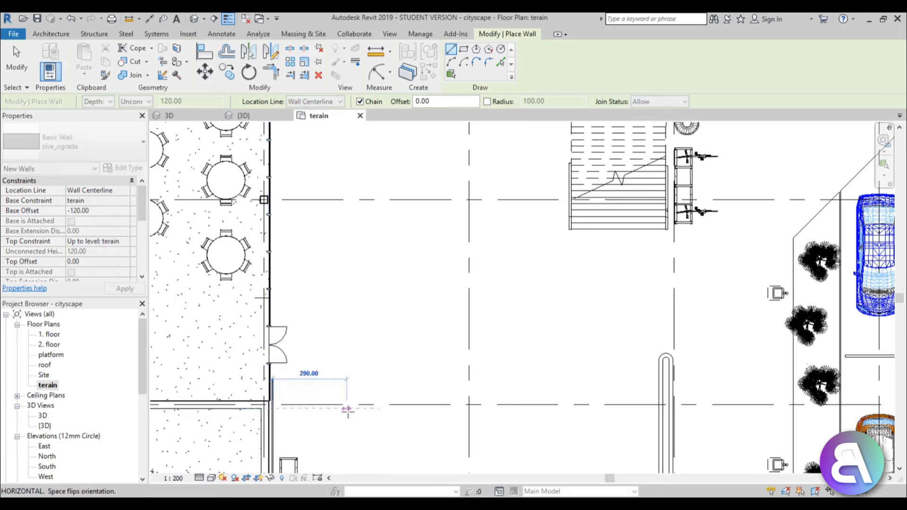
key(Escape)
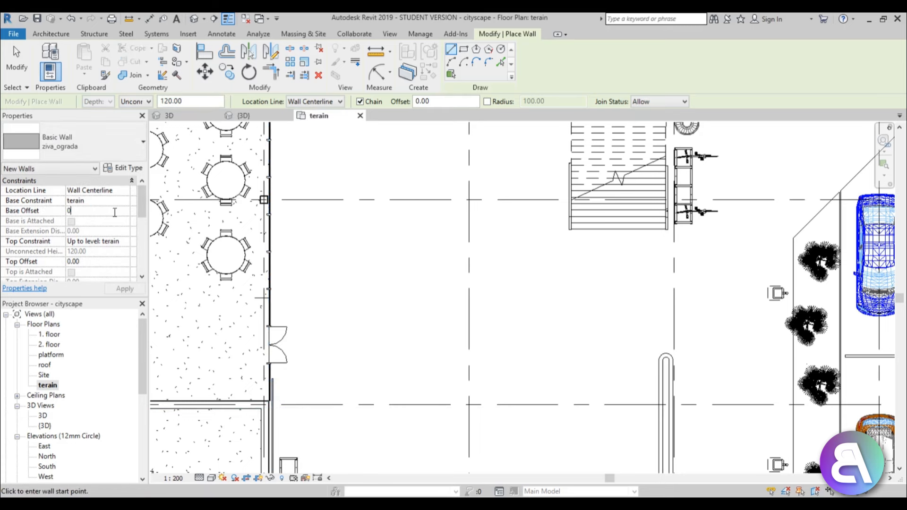
click(125, 242)
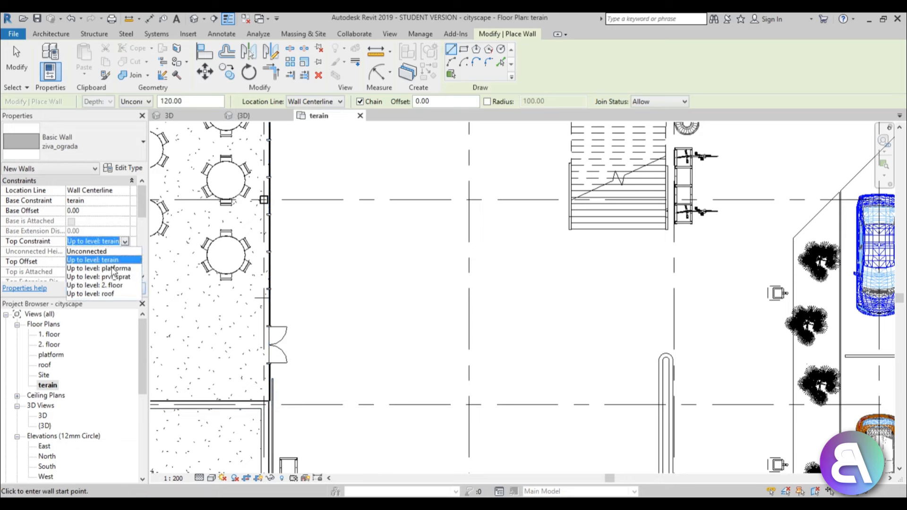
click(106, 251)
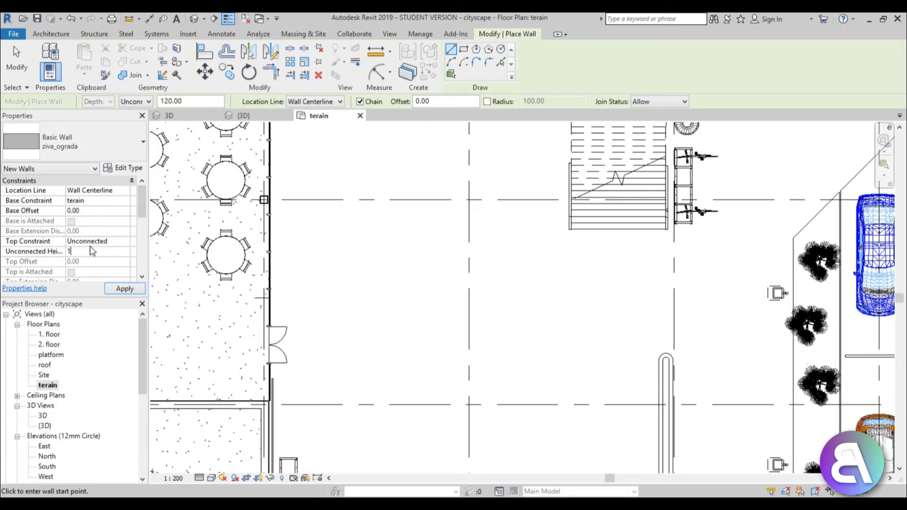
- Draw a hedge wall about 1070 long on grid 15, starting beside the building and running towards the planter
click(280, 401)
click(518, 405)
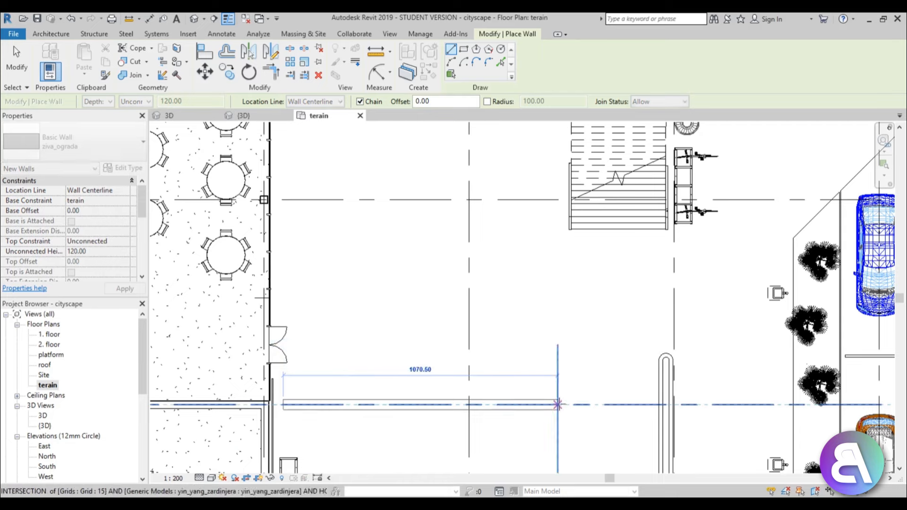
key(Escape)
- Draw a second hedge along grid 13 from the building to the stairs, continuing straight down to meet the hedge on grid 15
scroll(383, 218, down, 3)
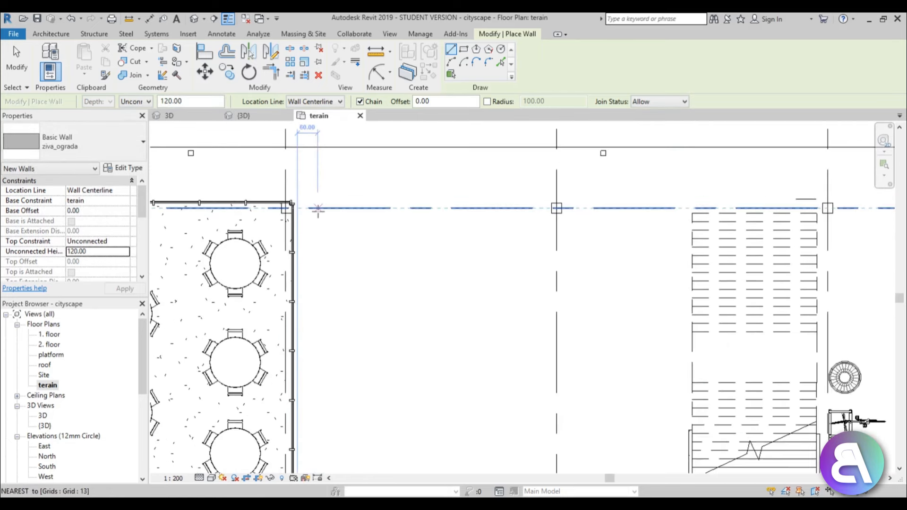
click(311, 208)
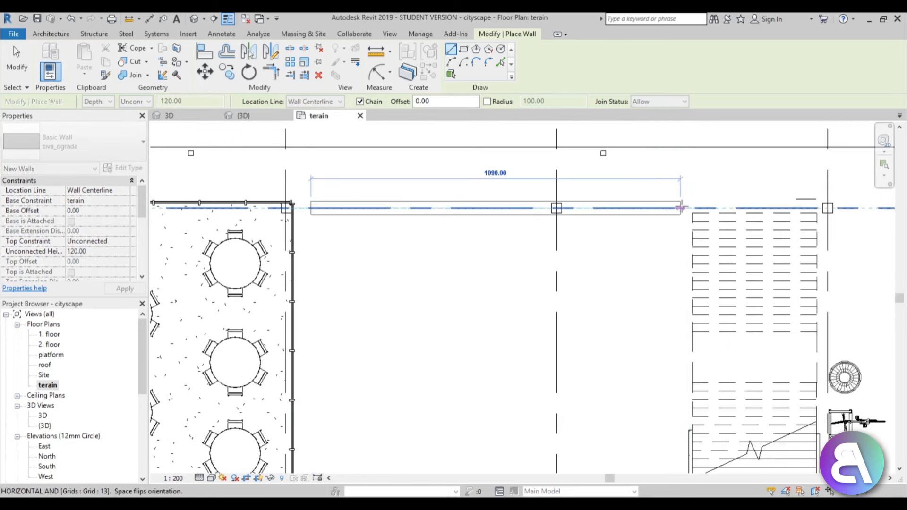
click(686, 207)
scroll(645, 282, down, 5)
scroll(502, 293, up, 4)
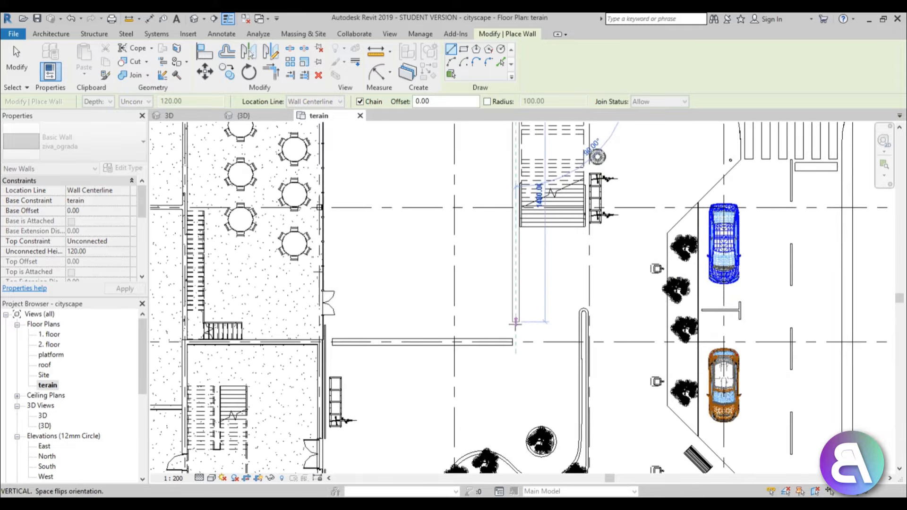
click(522, 344)
key(Escape)
key(Escape)
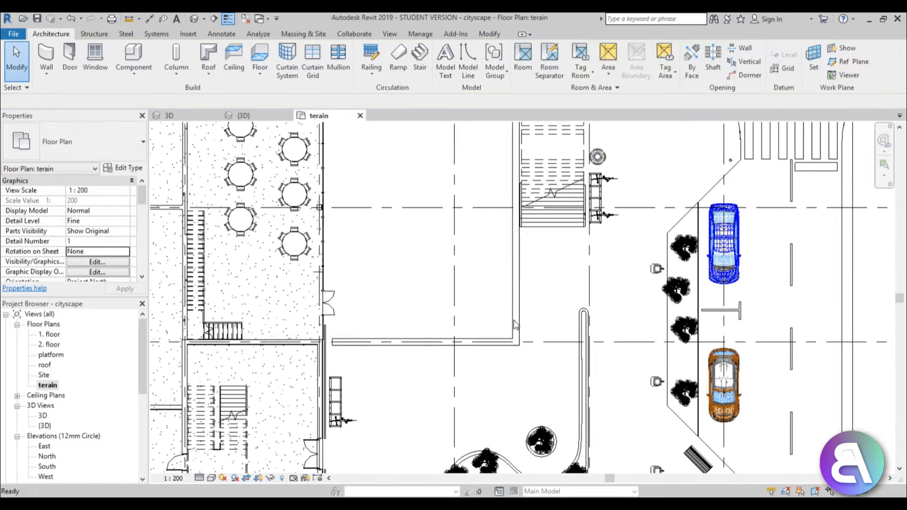
- Open the hedge corner at grid 15 and bridge the gap with a curved ziva_ograda wall of about 390 radius
click(514, 321)
click(519, 317)
key(c)
key(s)
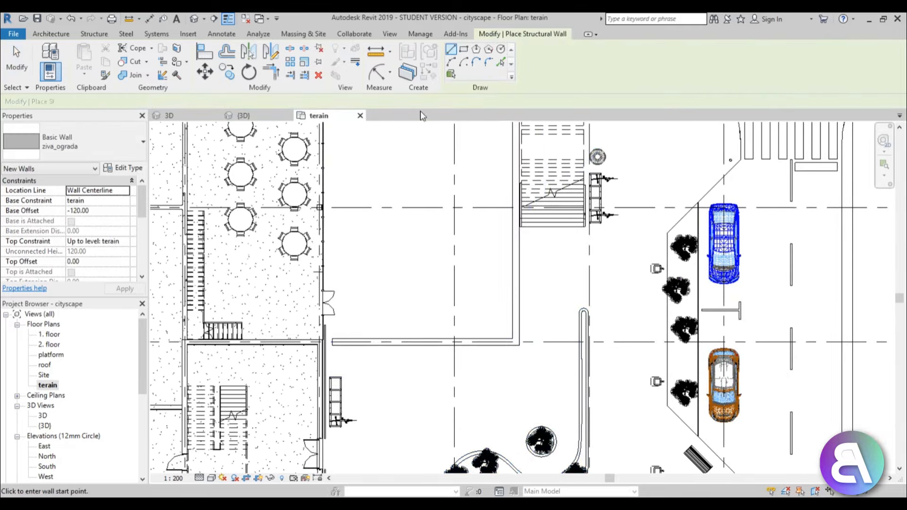
key(Escape)
key(Escape)
- Open the 3D view named 3D and set the base offset of the curved corner hedge to 0
double_click(45, 426)
double_click(45, 416)
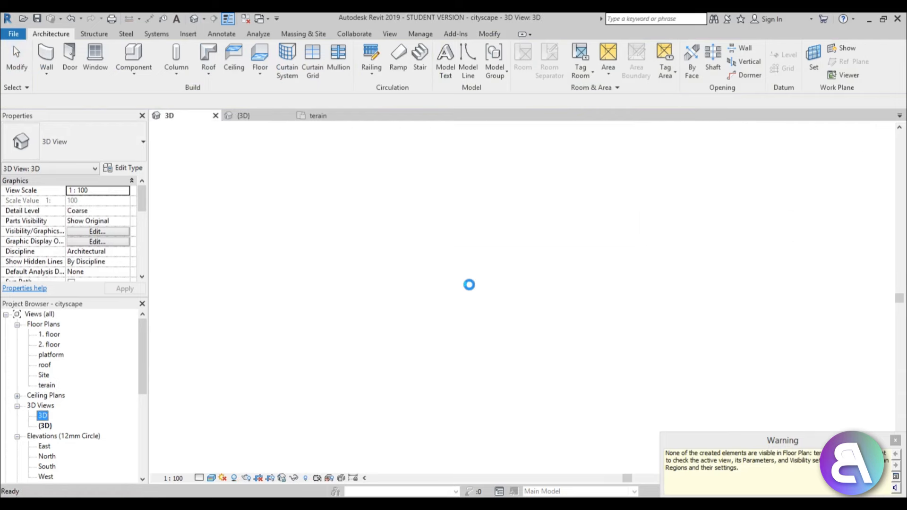
scroll(526, 231, up, 5)
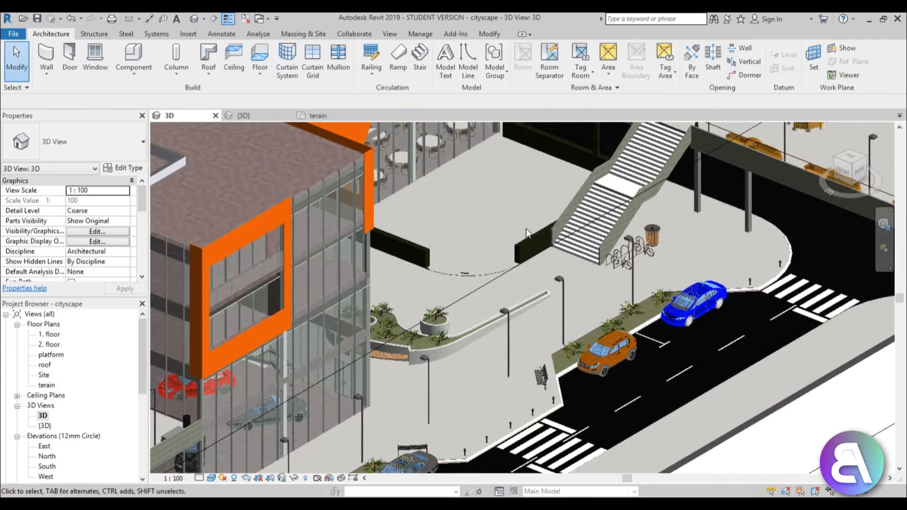
scroll(427, 311, up, 5)
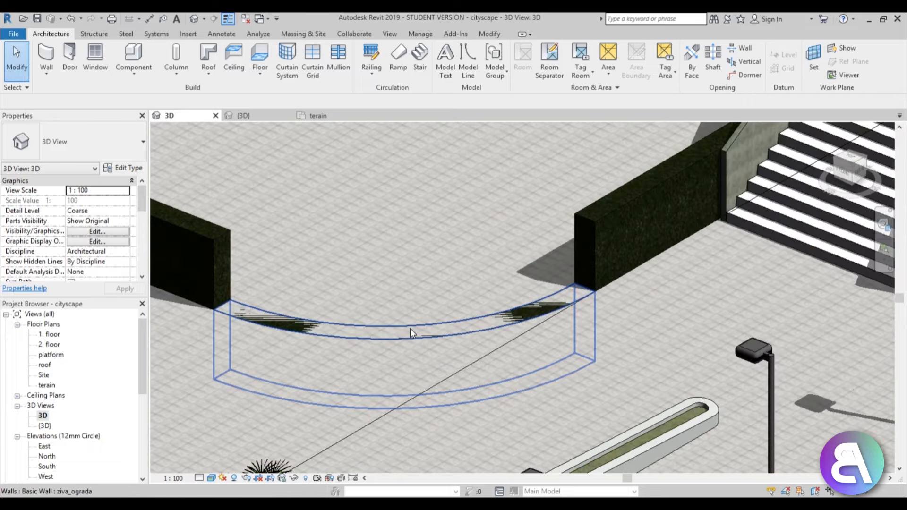
click(364, 327)
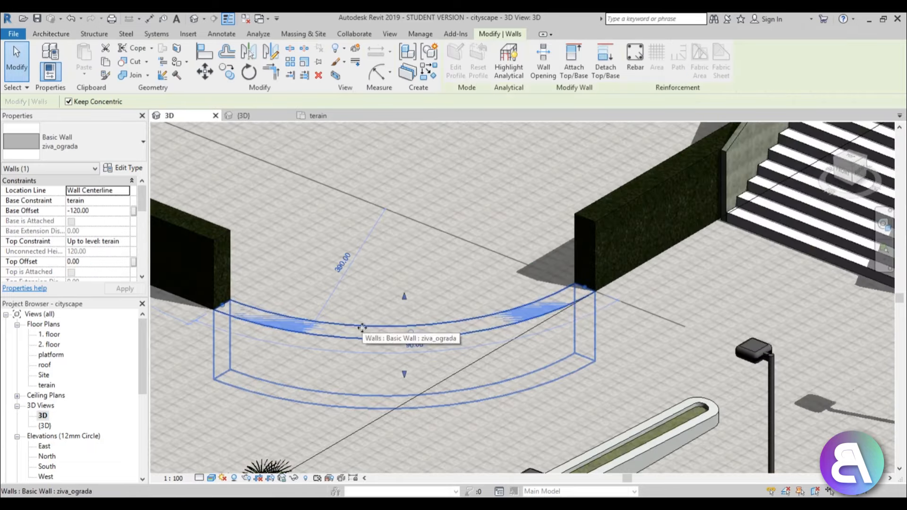
click(112, 210)
text(0)
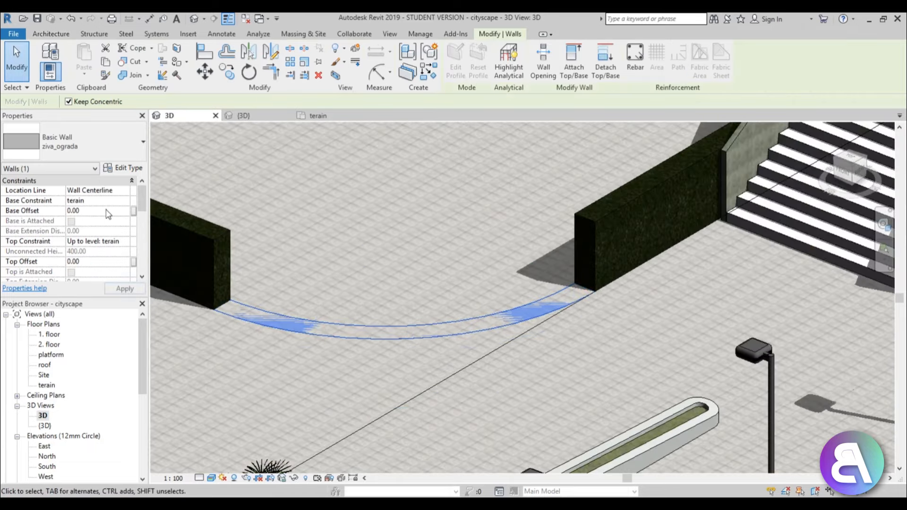
- Set the curved corner hedge's top constraint to Unconnected with an unconnected height of 120
click(128, 244)
click(125, 242)
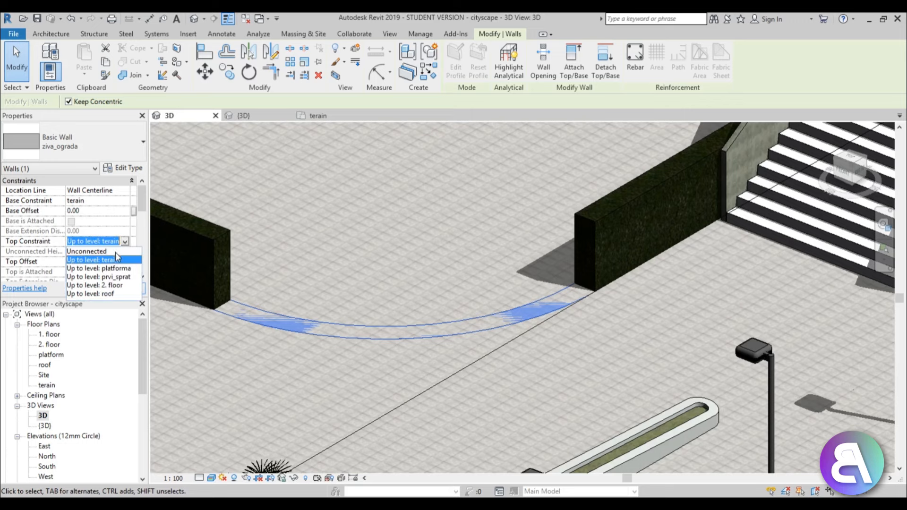
click(108, 250)
click(111, 250)
text(120)
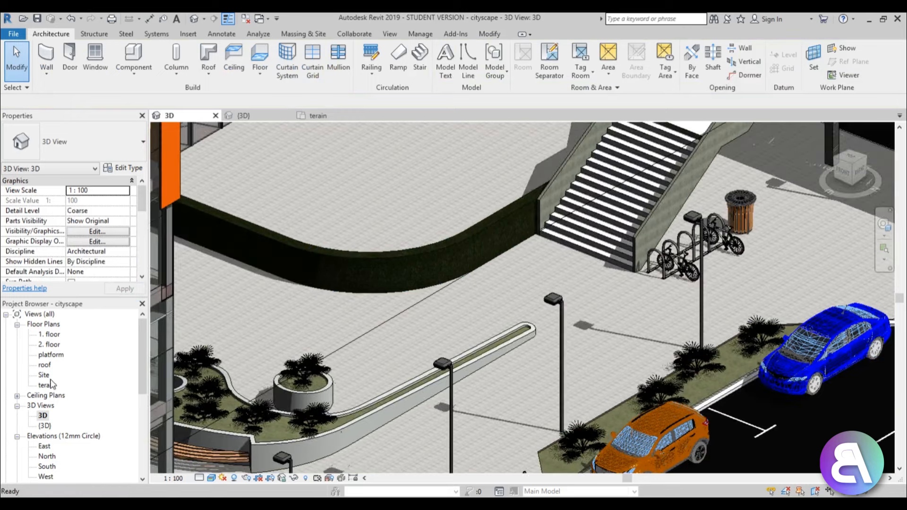
- In the terain floor plan, split the straight hedge on grid 15 at two points and delete the middle segment to make an opening
double_click(47, 385)
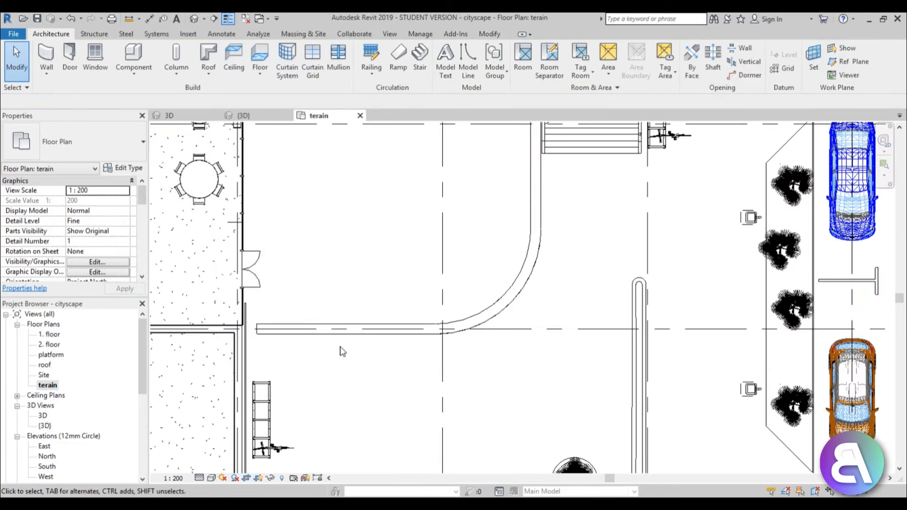
key(s)
key(l)
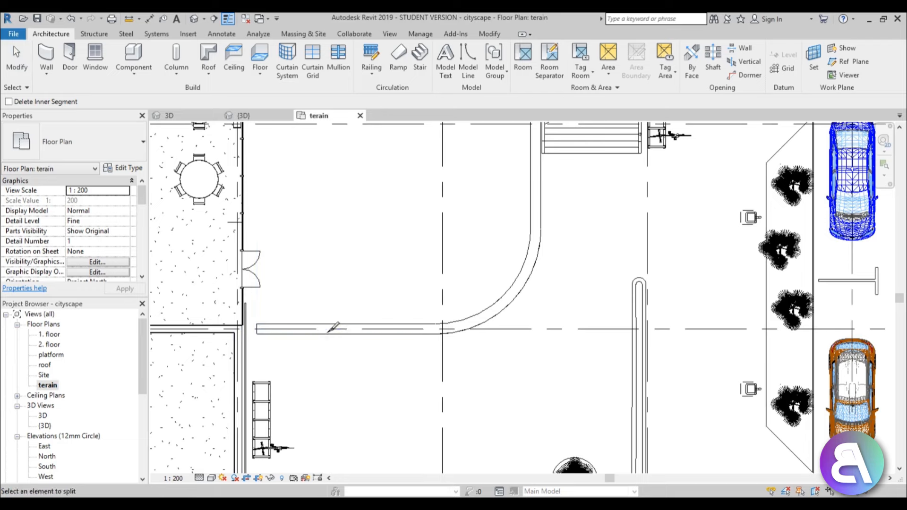
click(327, 331)
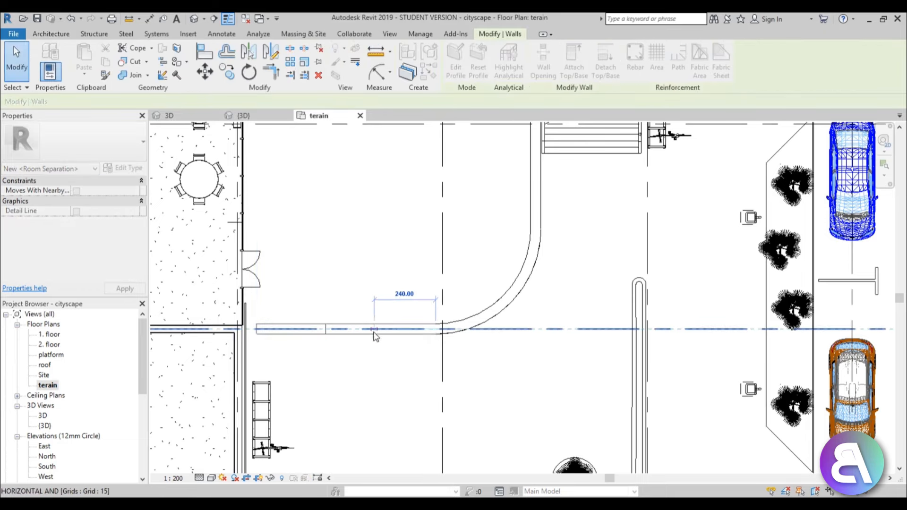
click(374, 332)
key(Escape)
- Place six Table - Dining w Chairs (1) components of 900mm Diameter across the half of the hedged terrace nearest grid 15
scroll(348, 336, down, 2)
middle_drag(345, 322, 336, 405)
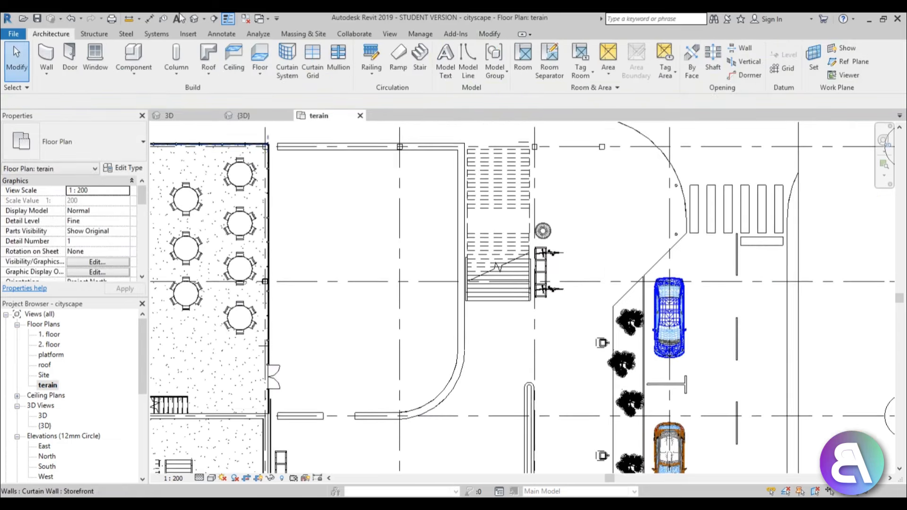
click(134, 57)
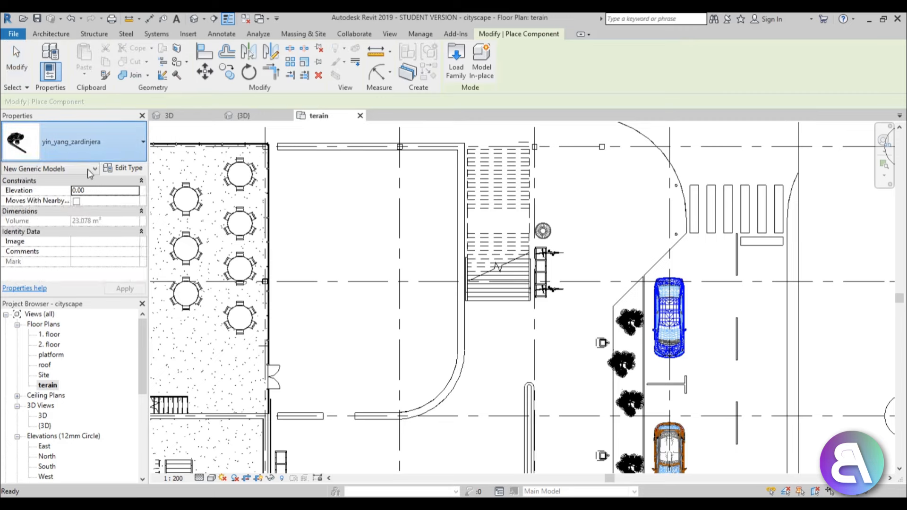
click(89, 150)
scroll(69, 280, up, 10)
scroll(67, 281, down, 2)
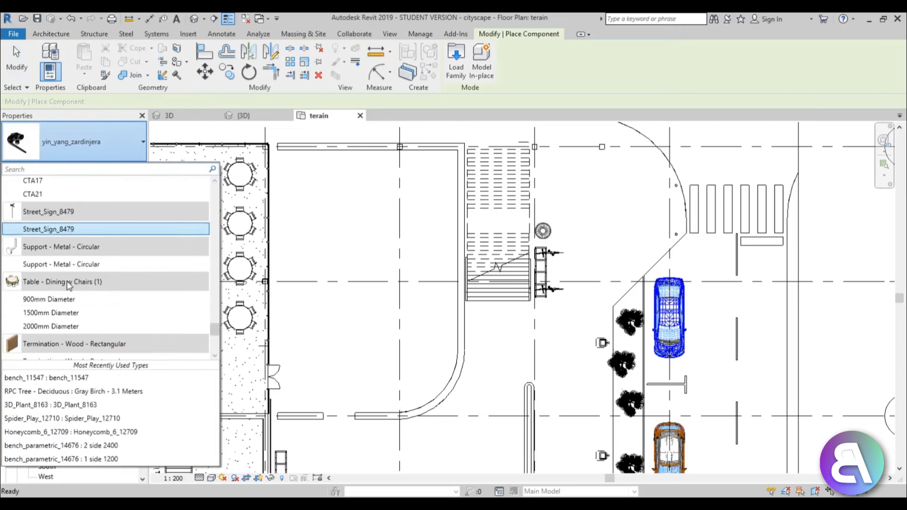
click(62, 302)
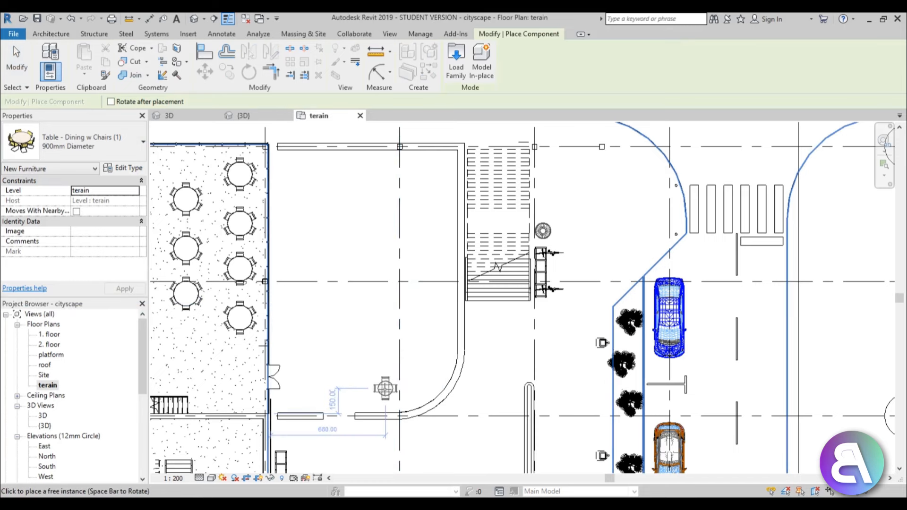
click(385, 389)
click(427, 356)
click(427, 296)
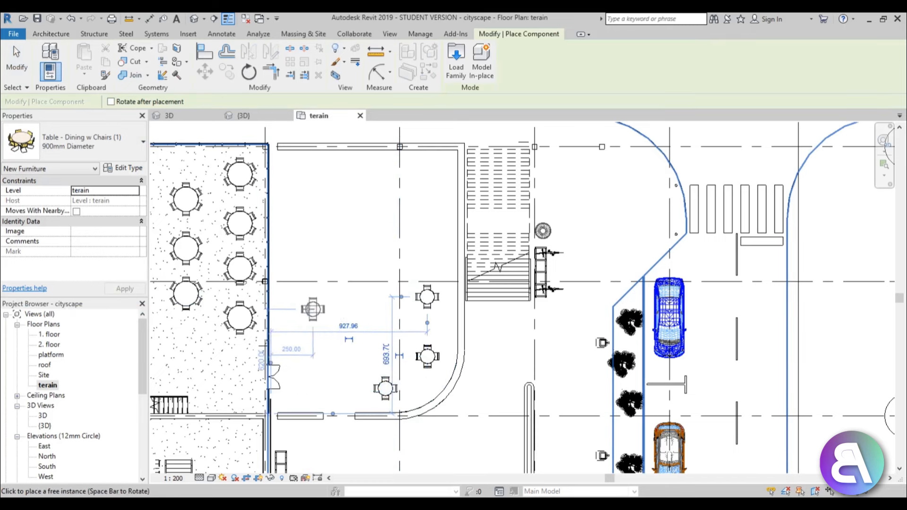
click(358, 337)
click(385, 281)
click(304, 310)
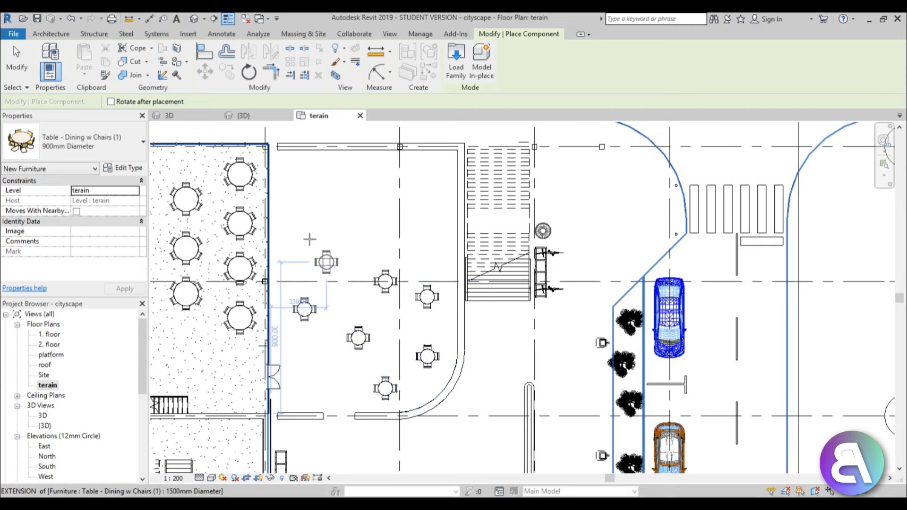
- Place nine more 900mm dining tables with chairs, spreading them over the rest of the terrace and beside the building
click(326, 262)
click(304, 215)
click(352, 215)
click(358, 166)
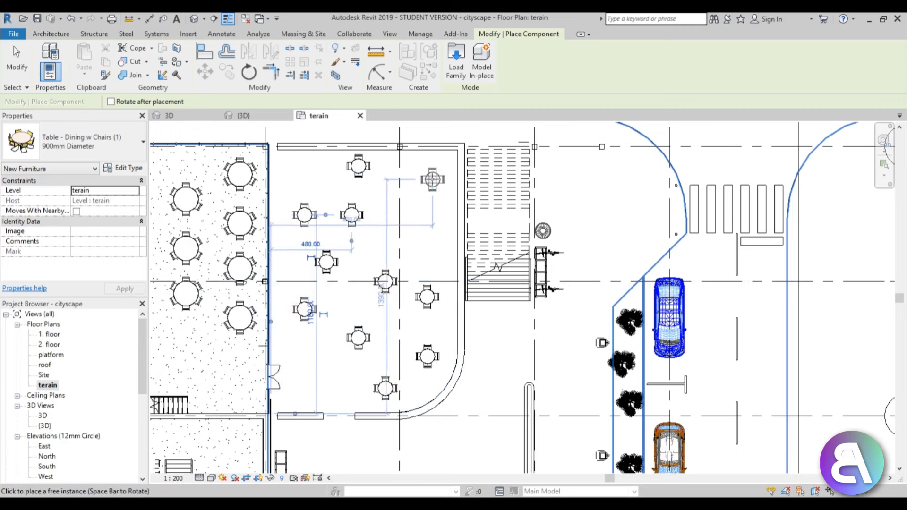
click(427, 180)
click(427, 240)
click(399, 199)
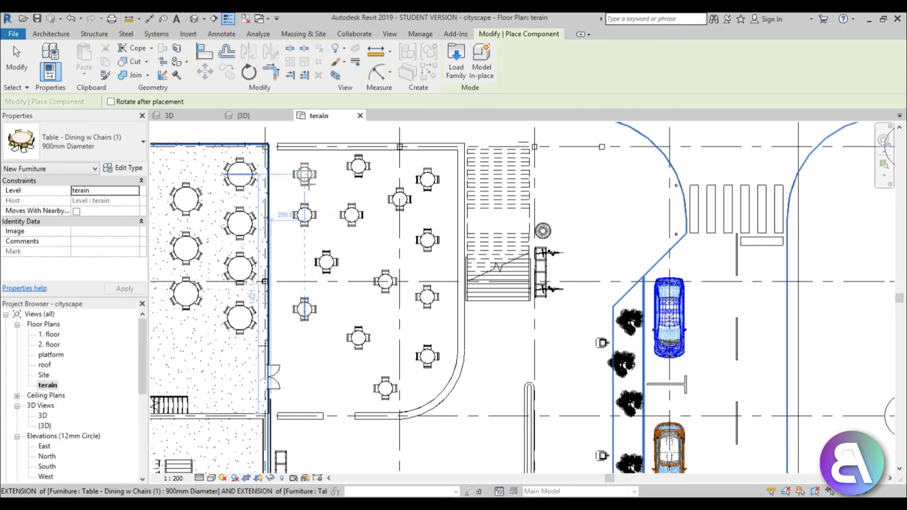
click(304, 175)
click(287, 263)
key(Escape)
key(Escape)
- Move the dining table beside the terrace's central grid intersection slightly towards the building
click(377, 284)
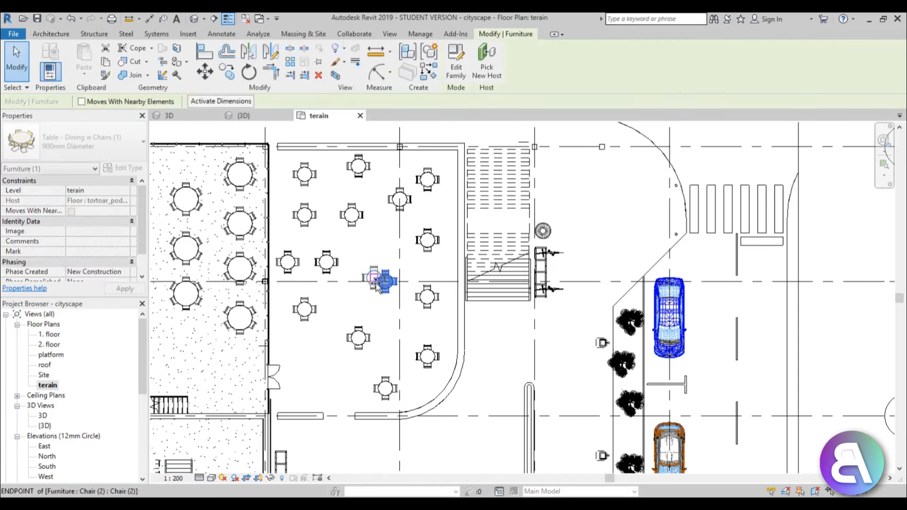
mouse_move(376, 282)
mouse_down()
mouse_move(371, 273)
mouse_move(373, 295)
mouse_up()
key(Escape)
- Place five Umbrella_2365 components in the free spaces between the terrace tables
click(92, 148)
click(95, 148)
click(131, 58)
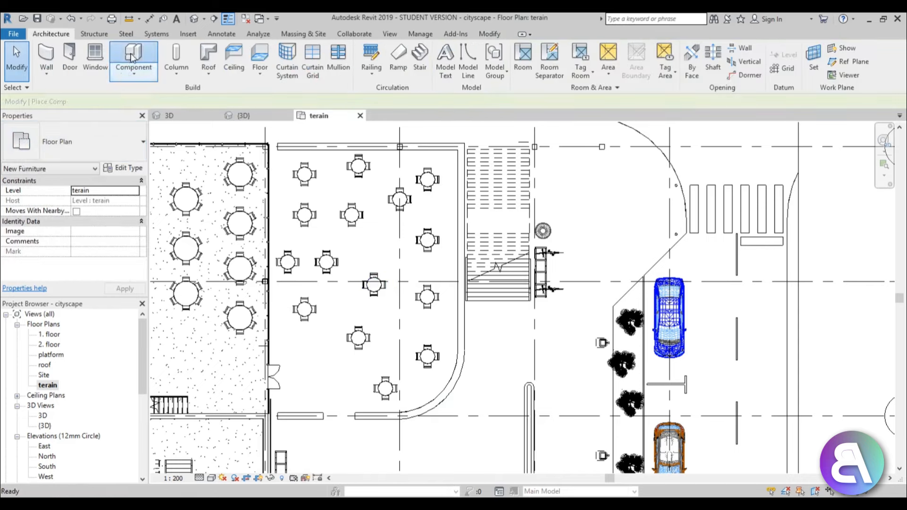
click(75, 142)
scroll(60, 263, down, 3)
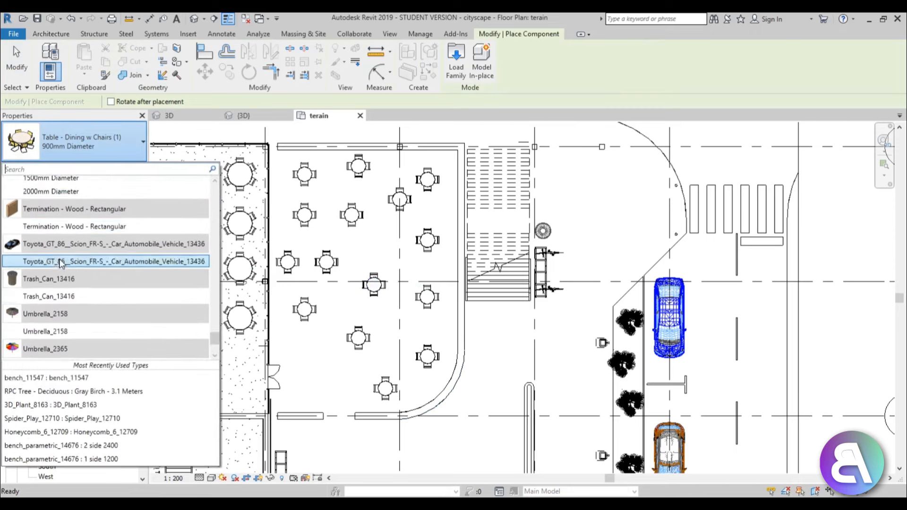
scroll(61, 274, down, 2)
click(48, 284)
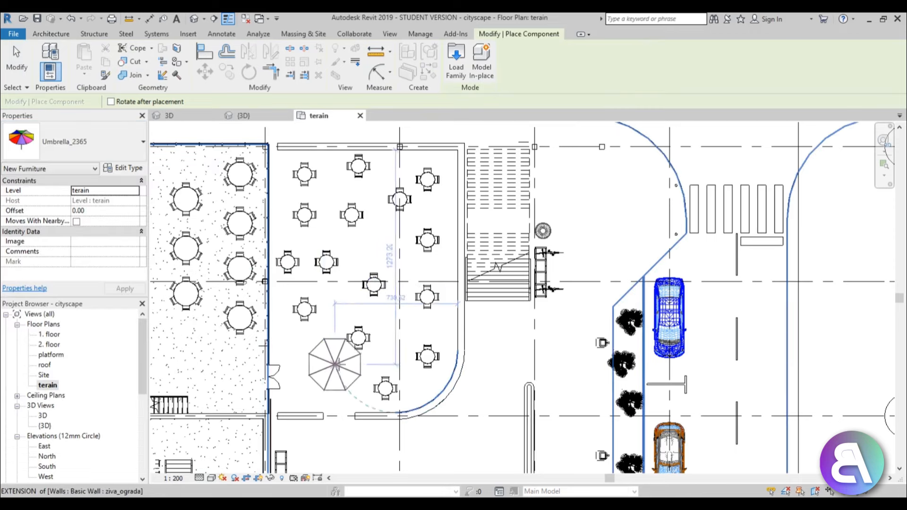
click(318, 378)
click(326, 230)
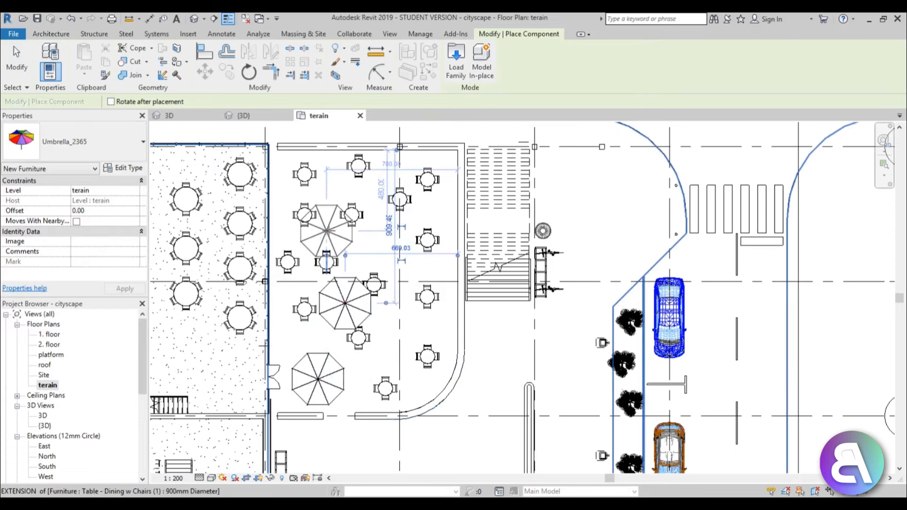
click(372, 189)
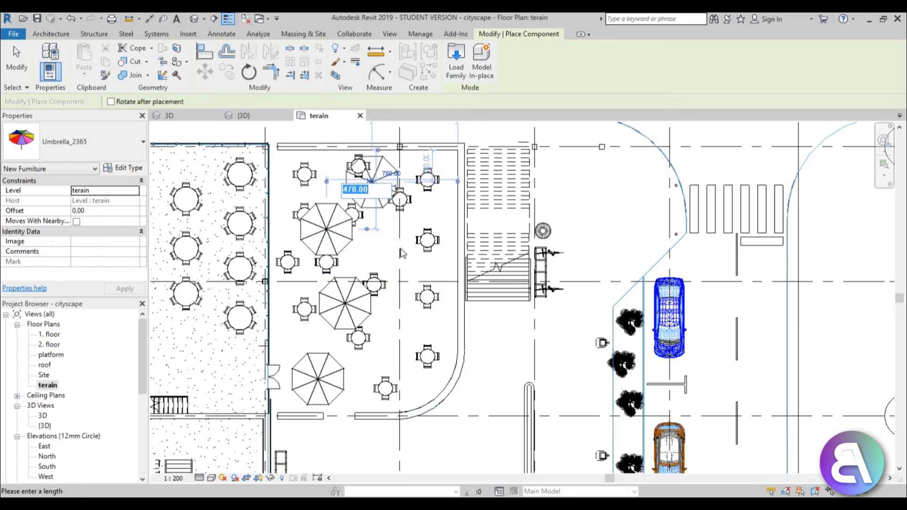
click(406, 259)
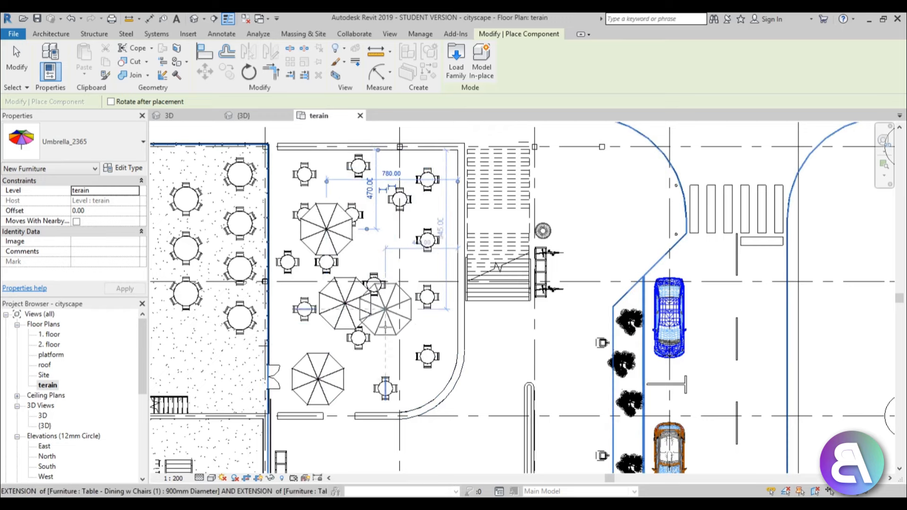
click(393, 248)
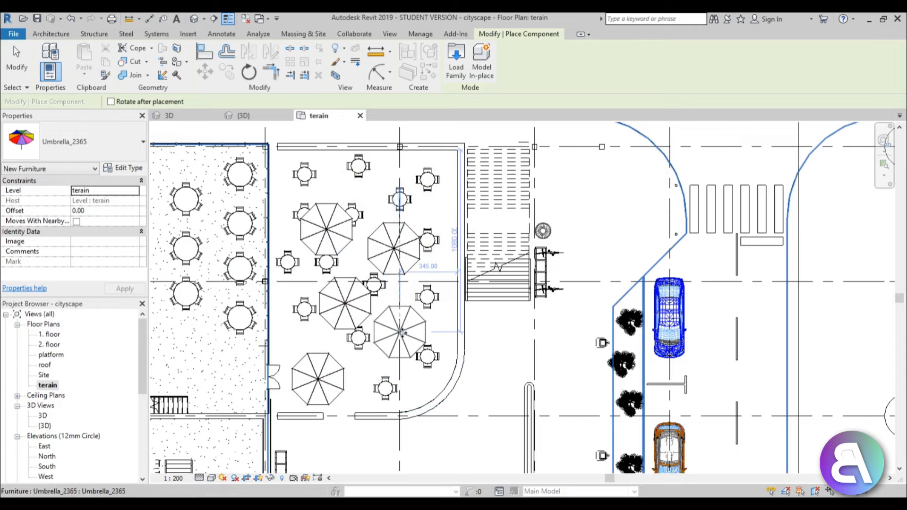
key(Escape)
key(Escape)
- Open the 3D view named 3D, frame the terrace and street from above the road, and start a Draft-quality rendering at screen resolution
click(194, 20)
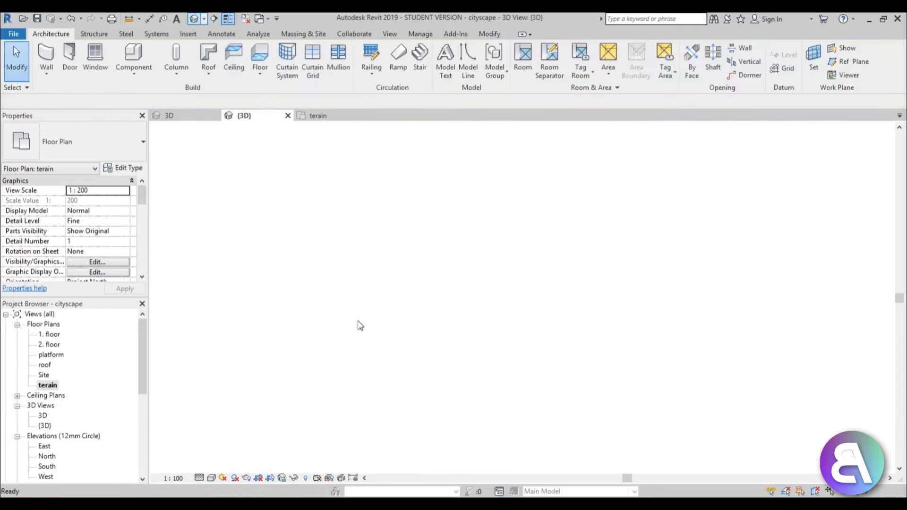
double_click(42, 416)
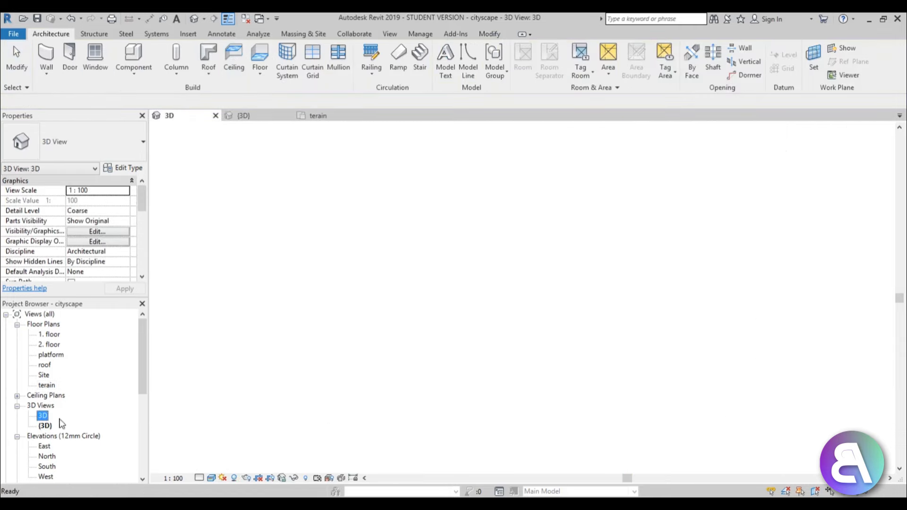
scroll(444, 318, down, 6)
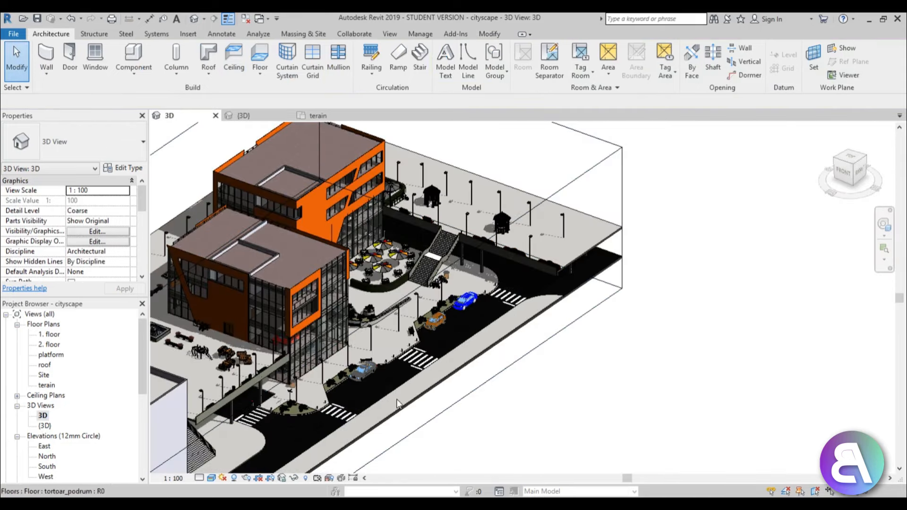
mouse_move(397, 401)
shift+middle_down()
mouse_move(413, 317)
mouse_move(397, 325)
shift+middle_up()
scroll(384, 325, up, 3)
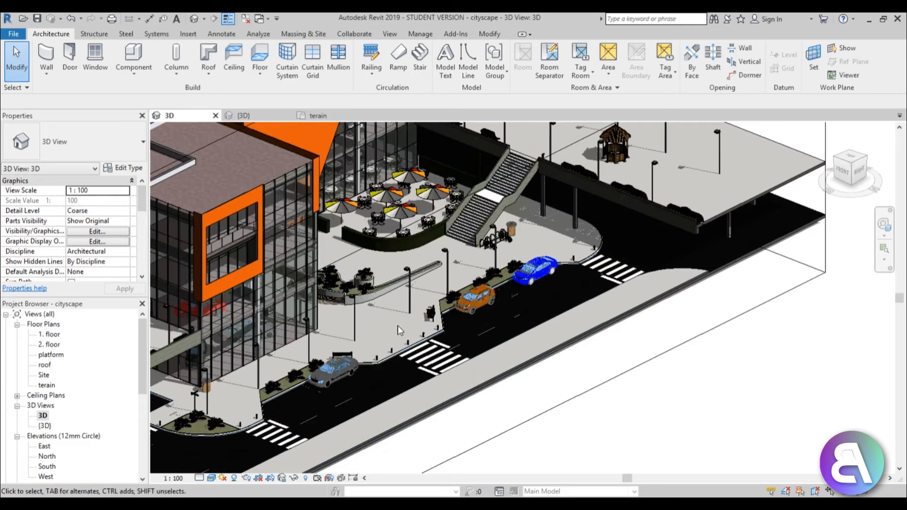
scroll(391, 324, up, 2)
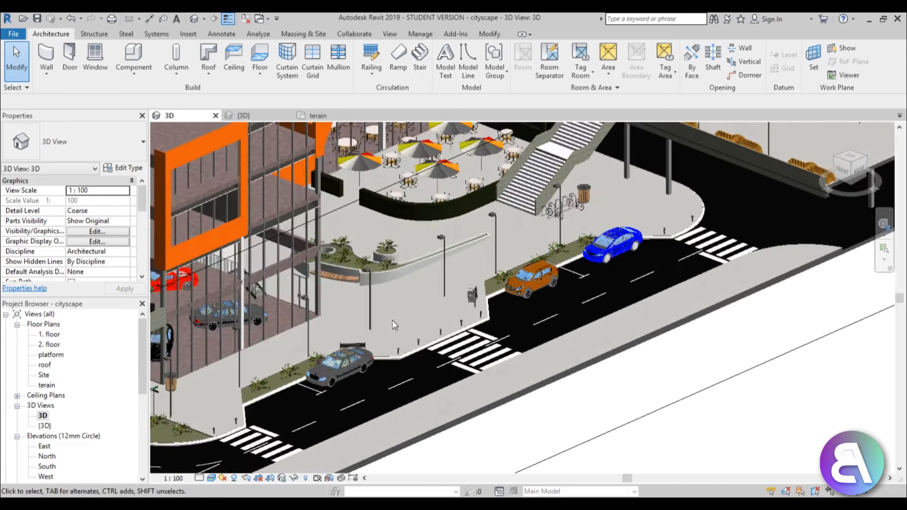
middle_drag(398, 318, 474, 318)
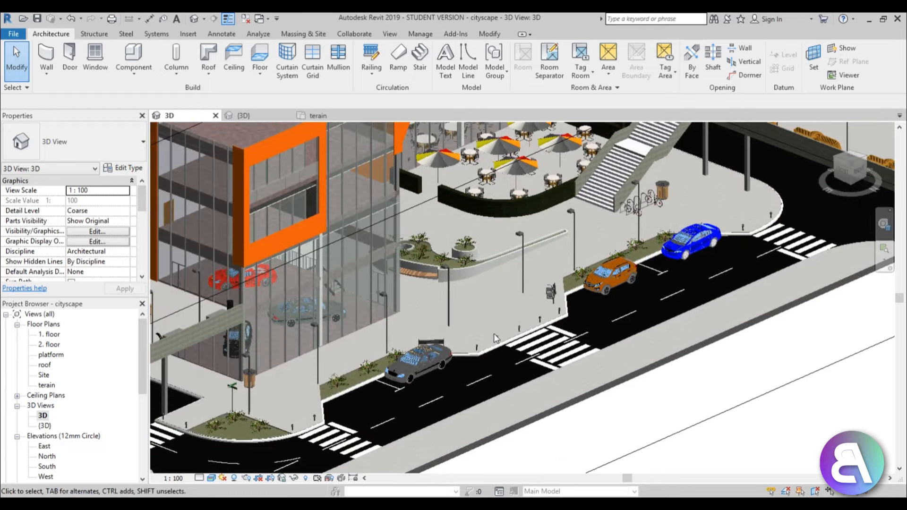
shift+middle_drag(499, 327, 488, 353)
scroll(487, 345, down, 1)
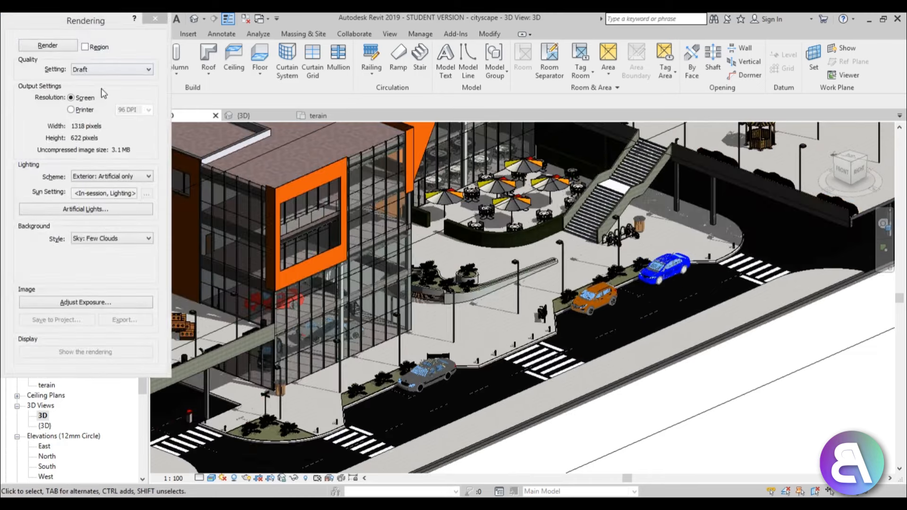
click(61, 46)
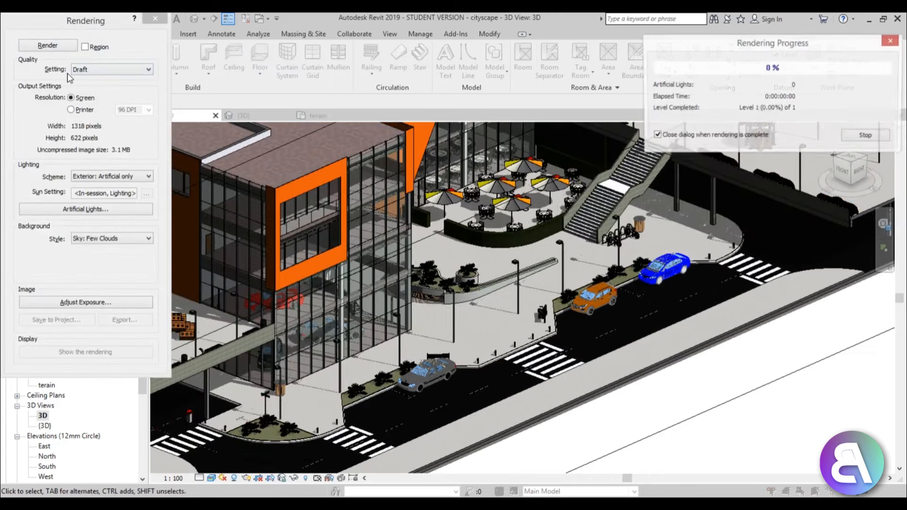